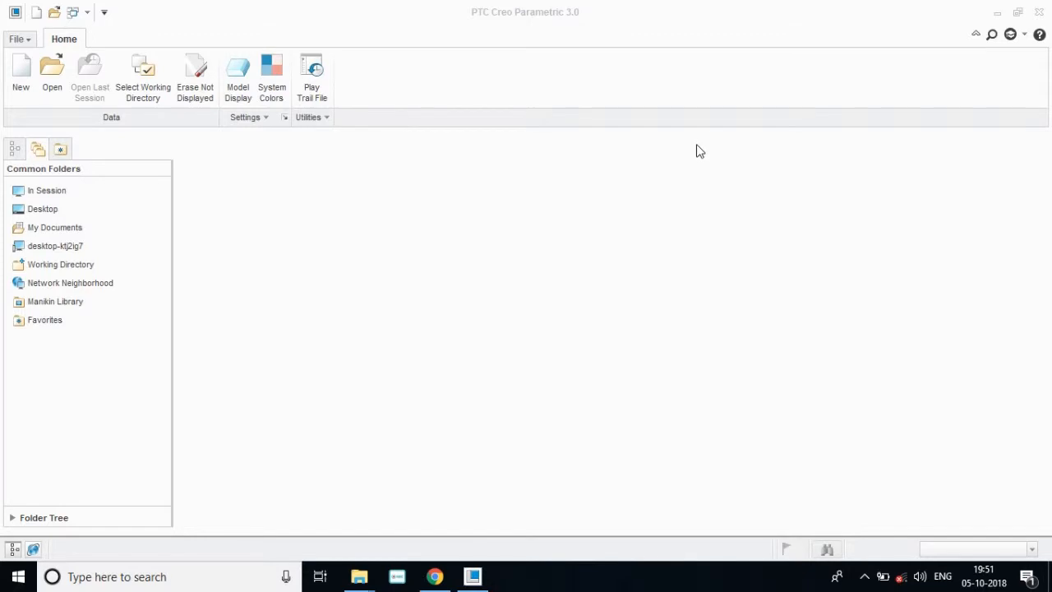
Step: Switch to the Shock Assembly PDF in Chrome and examine the assembly figures and component dimensions, including the Figure 6 bushing drawing
left_click(435, 576)
scroll(498, 260, "up", 5)
scroll(498, 260, "up", 10)
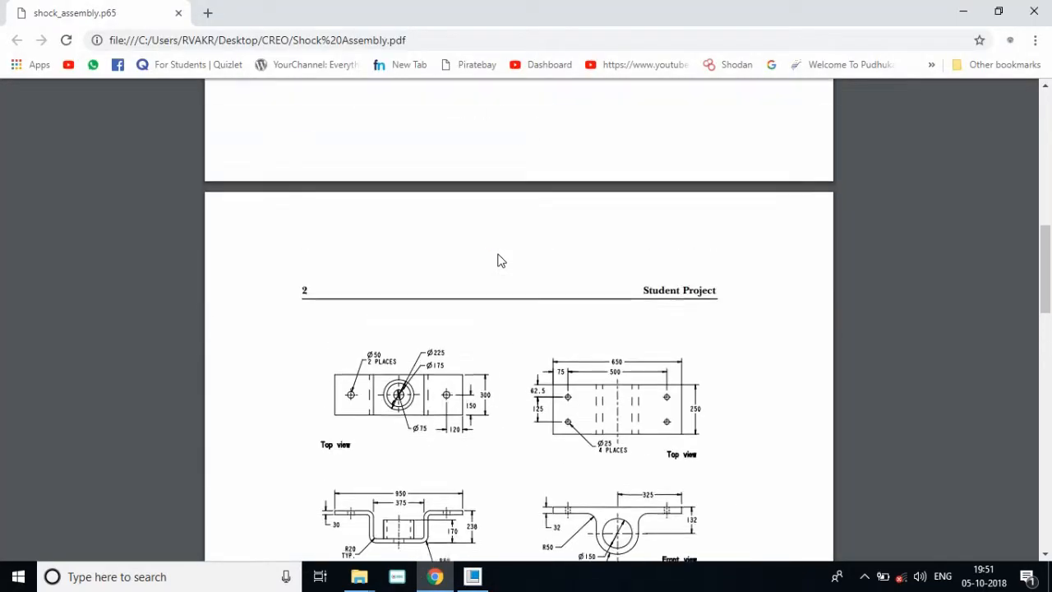
scroll(496, 220, "up", 2)
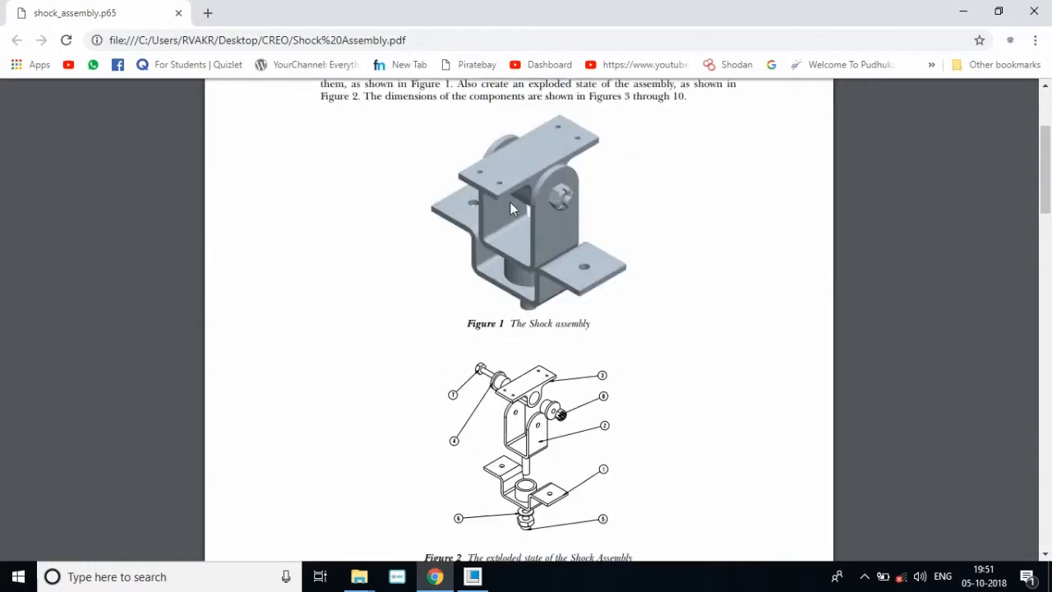
scroll(526, 342, "down", 7)
scroll(530, 336, "down", 2)
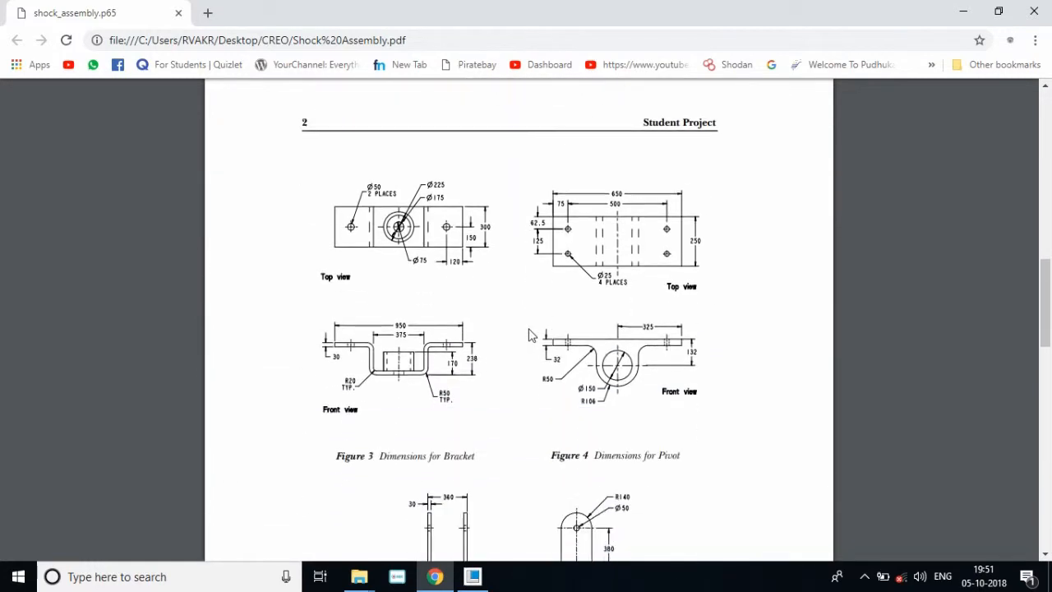
scroll(526, 332, "down", 7)
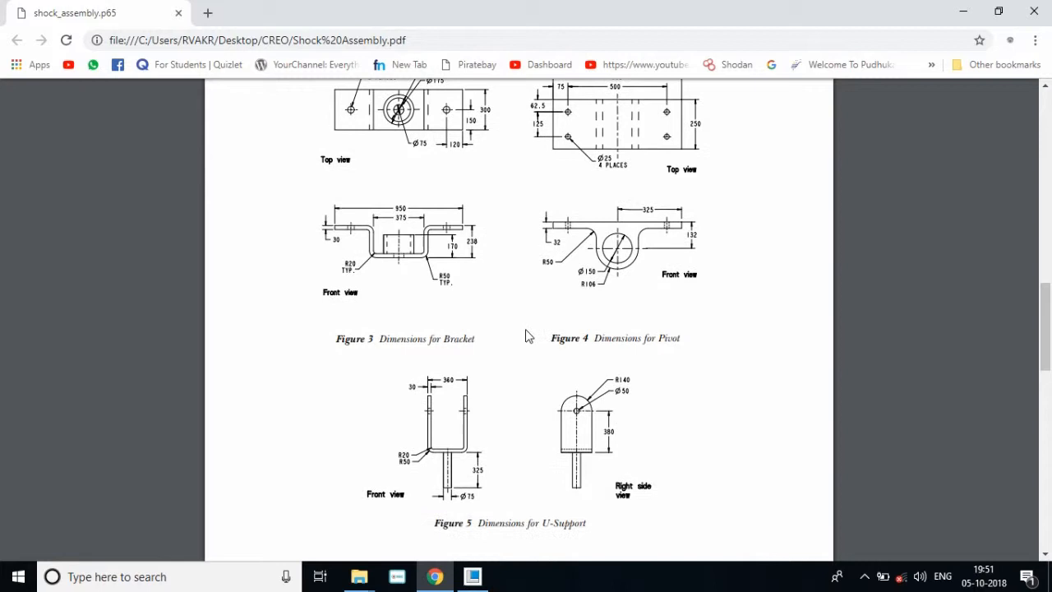
scroll(513, 329, "down", 2)
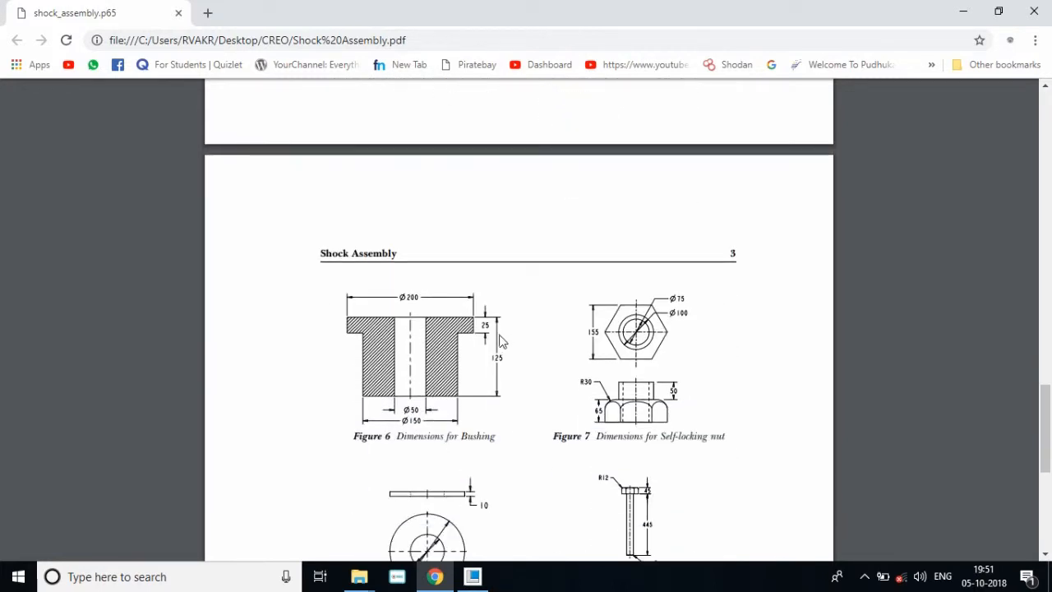
scroll(517, 337, "down", 2)
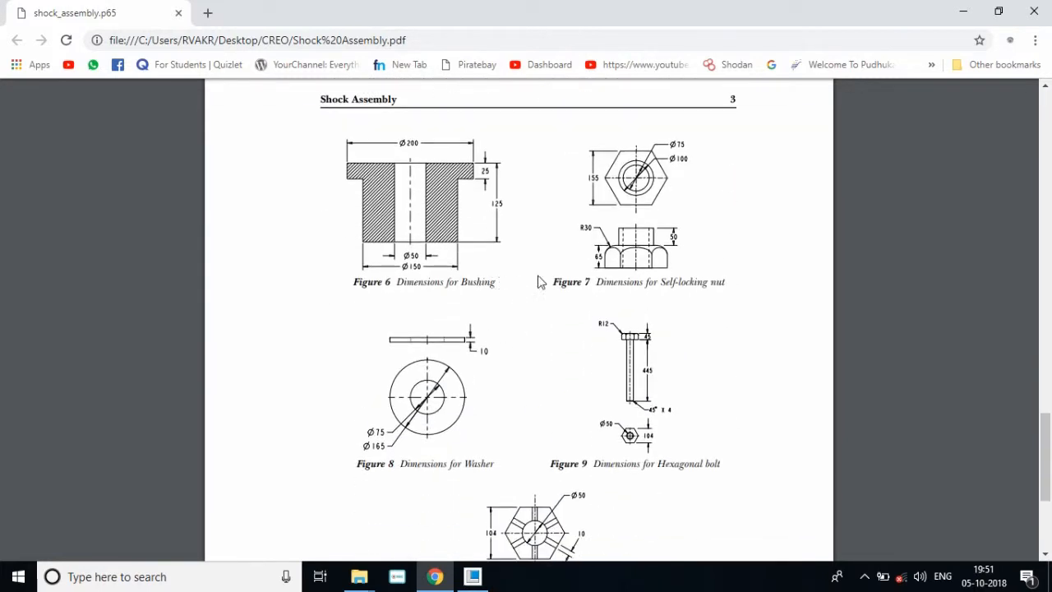
scroll(715, 296, "down", 1)
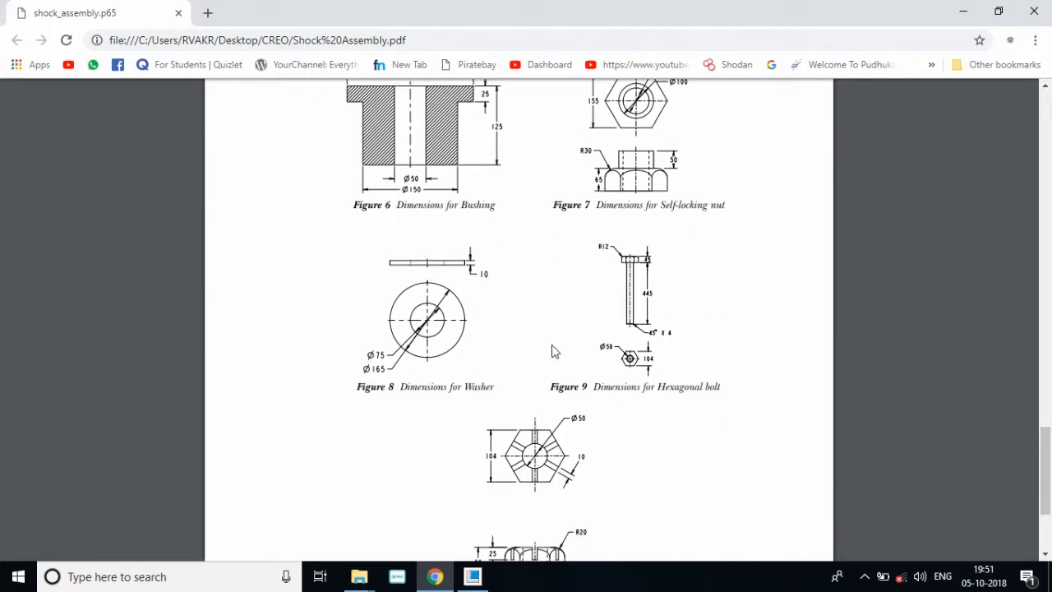
scroll(493, 392, "down", 1)
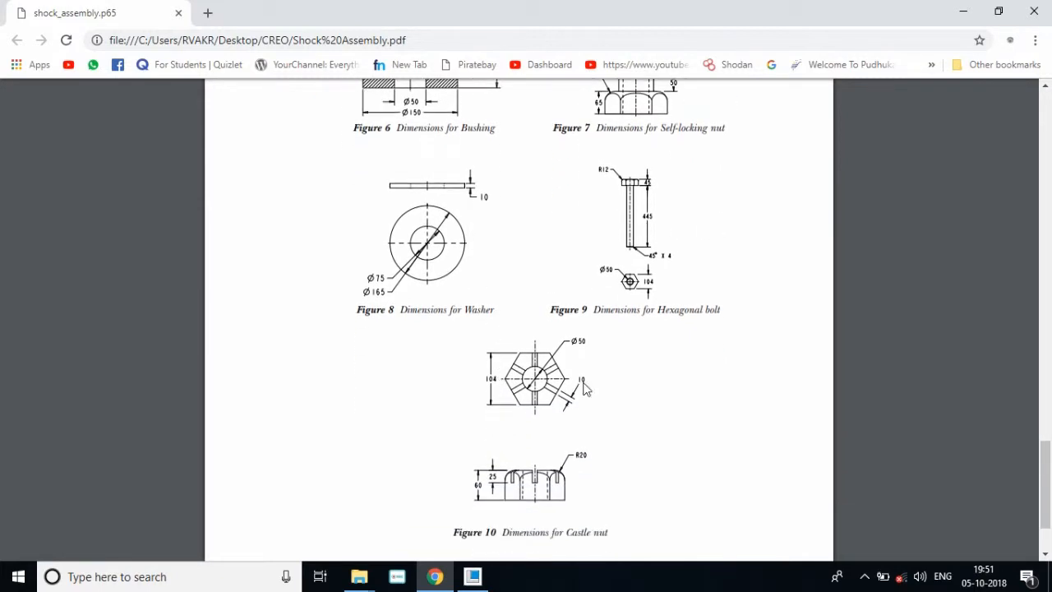
scroll(617, 378, "down", 1)
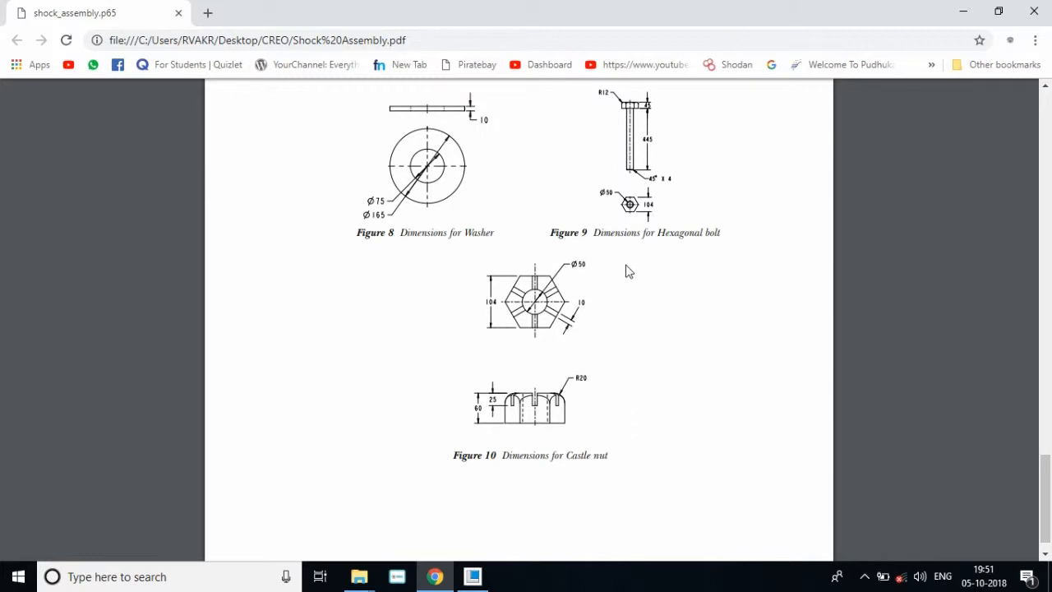
scroll(662, 308, "up", 7)
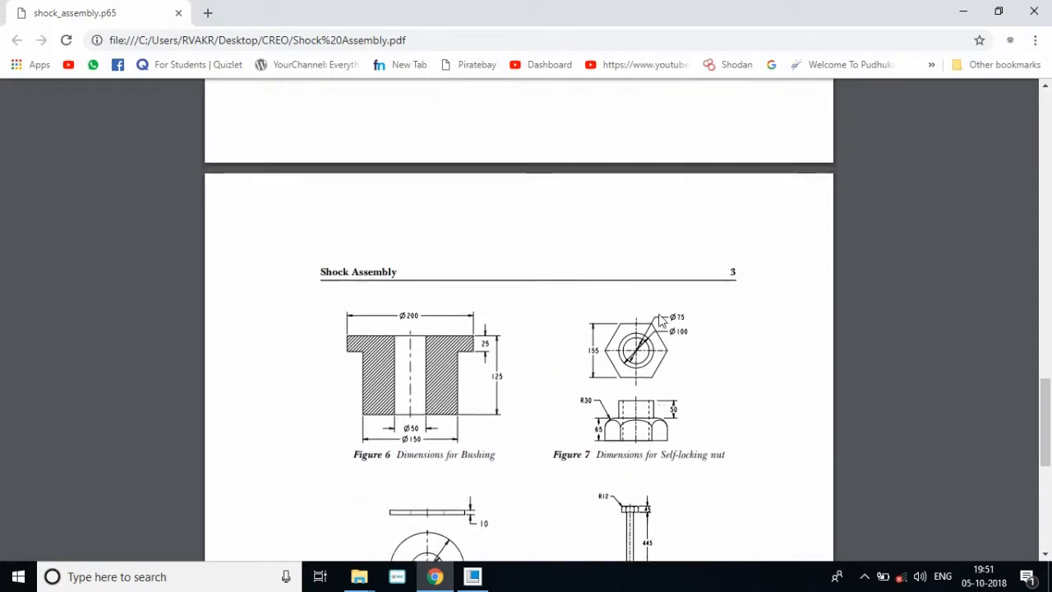
scroll(662, 327, "down", 2)
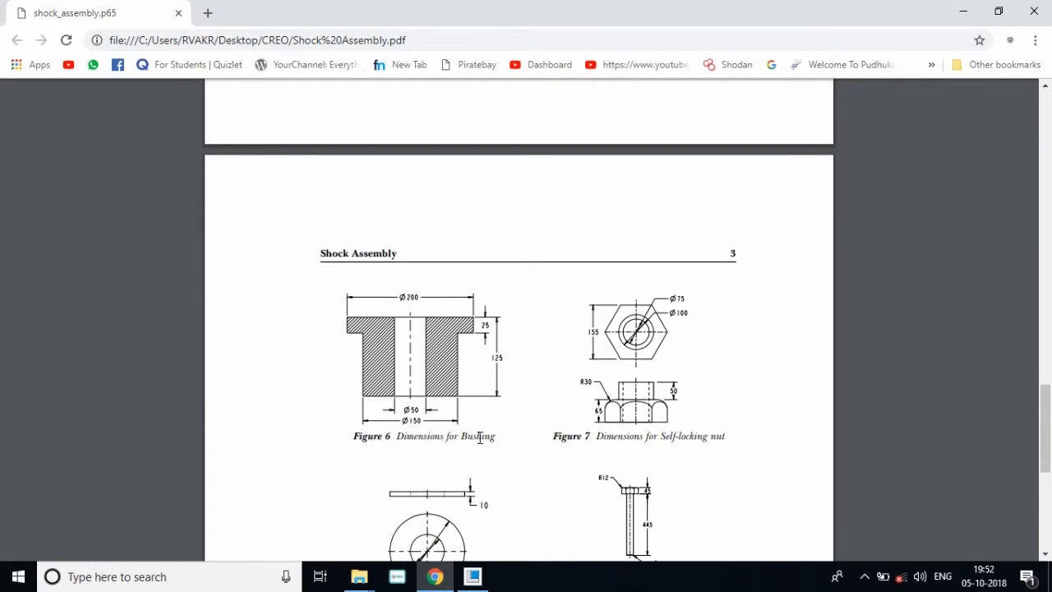
left_click(963, 12)
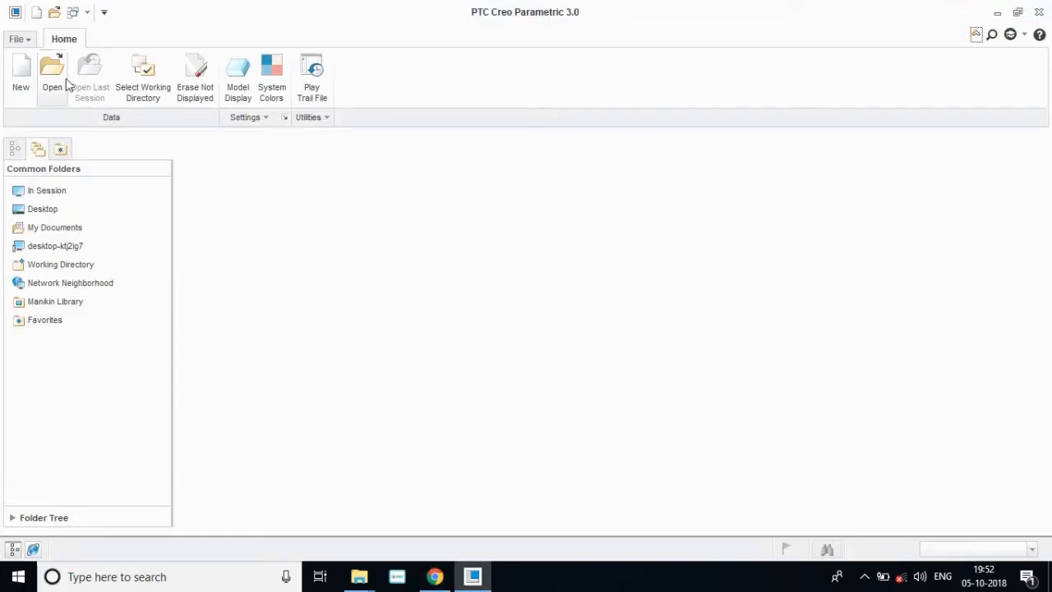
Step: Create a new solid part in Creo Parametric using the default name and default template
left_click(20, 76)
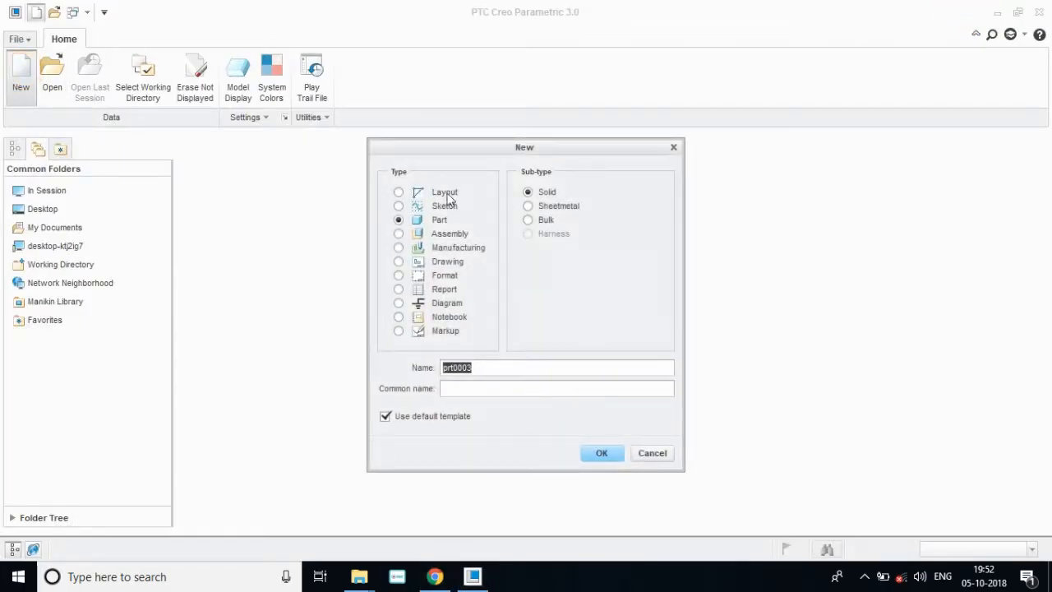
left_click(436, 220)
left_click(528, 194)
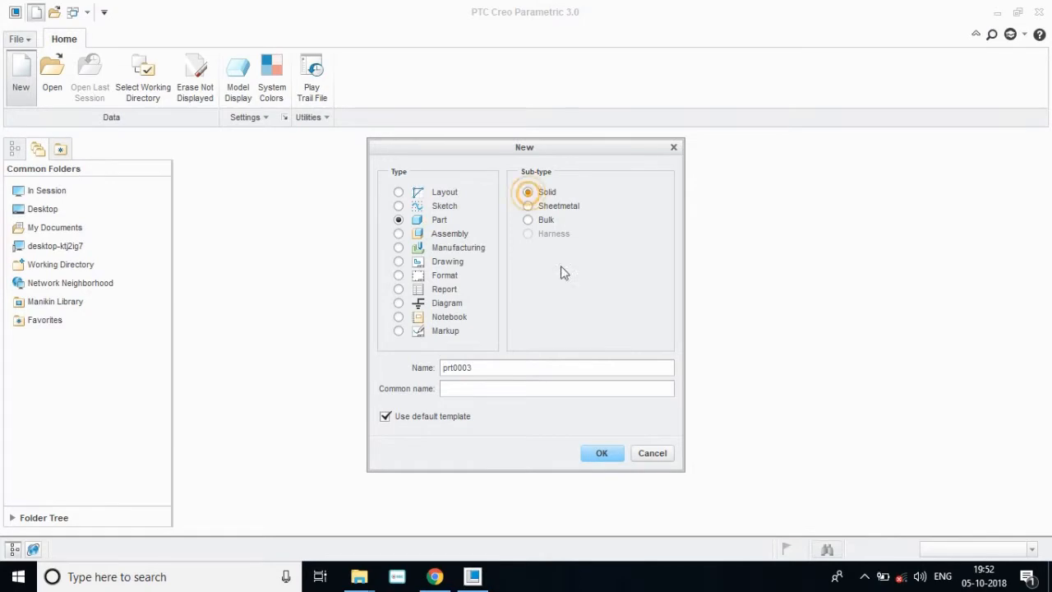
left_click(612, 458)
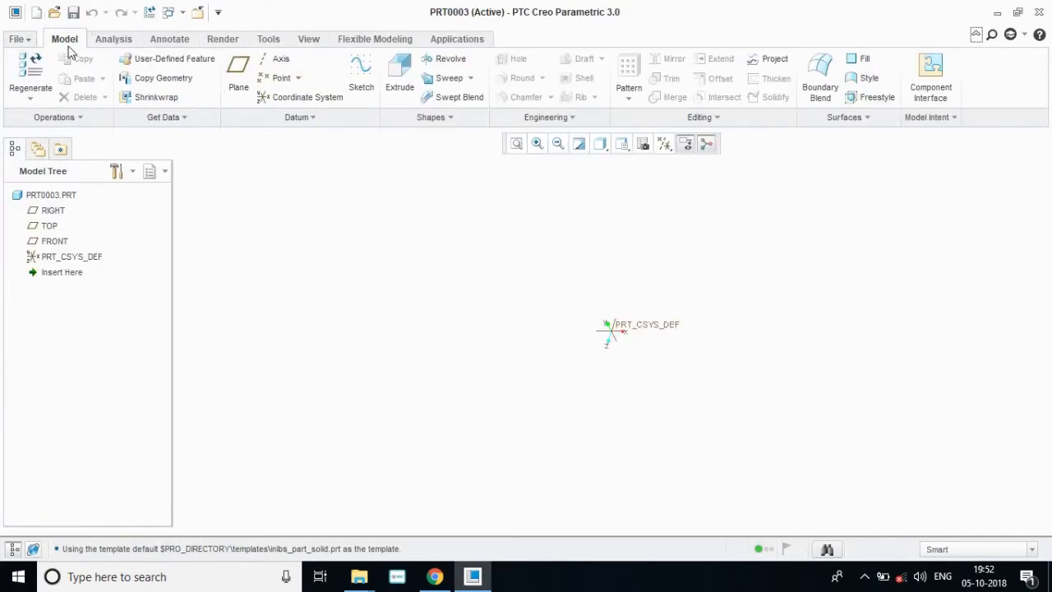
Step: Start an extrusion with an internal sketch on the TOP datum plane, oriented to the 2D sketch view
left_click(402, 75)
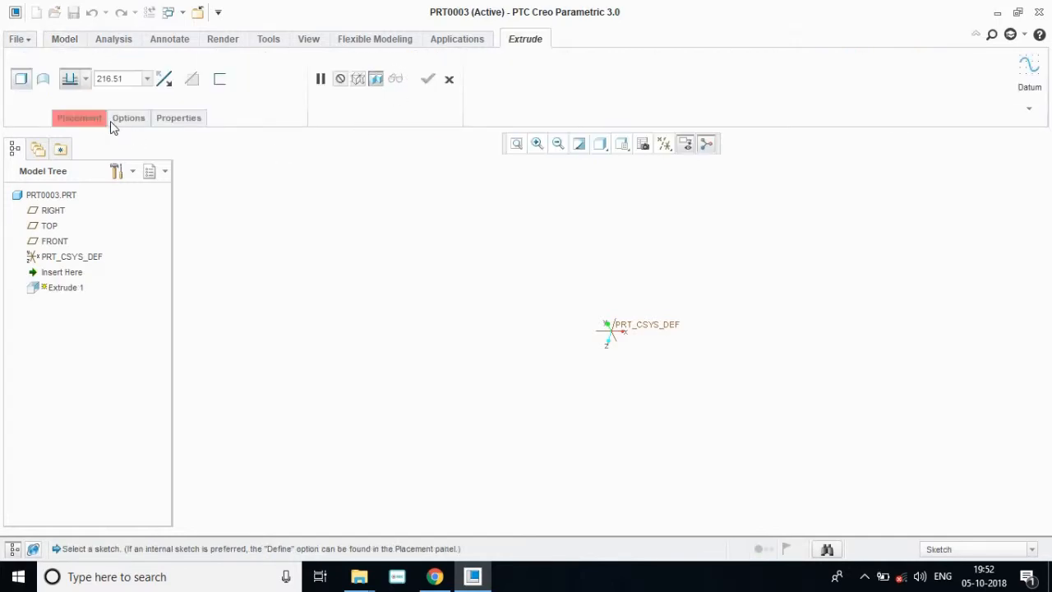
left_click(88, 119)
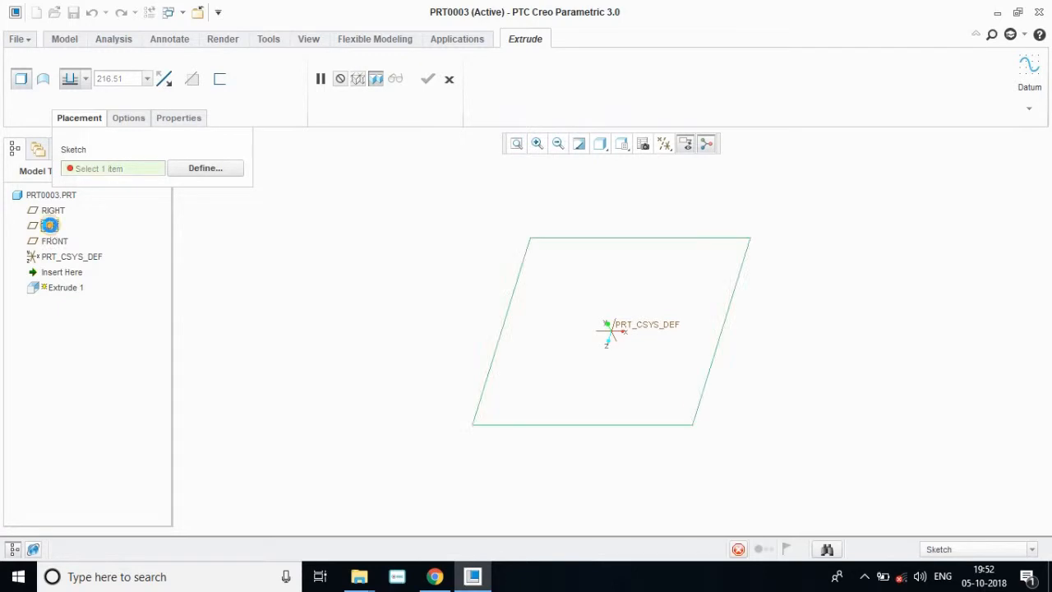
left_click(50, 227)
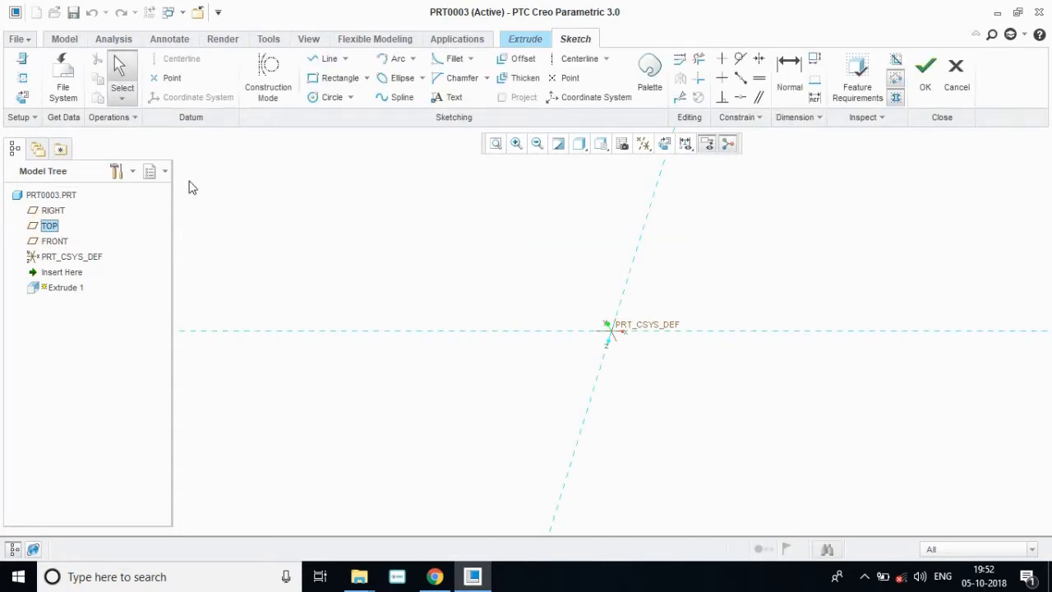
left_click(601, 145)
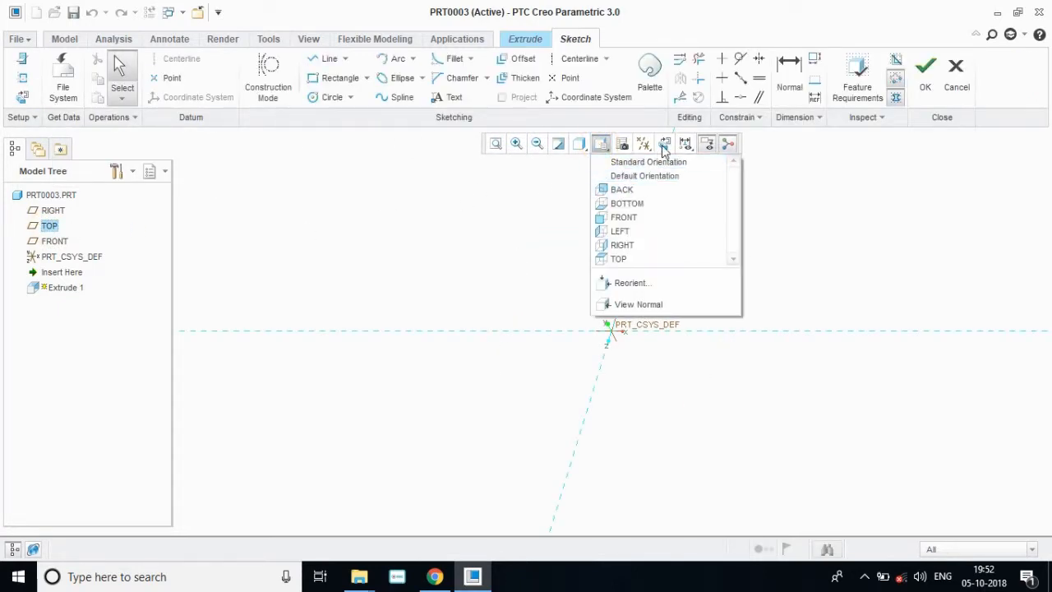
left_click(663, 144)
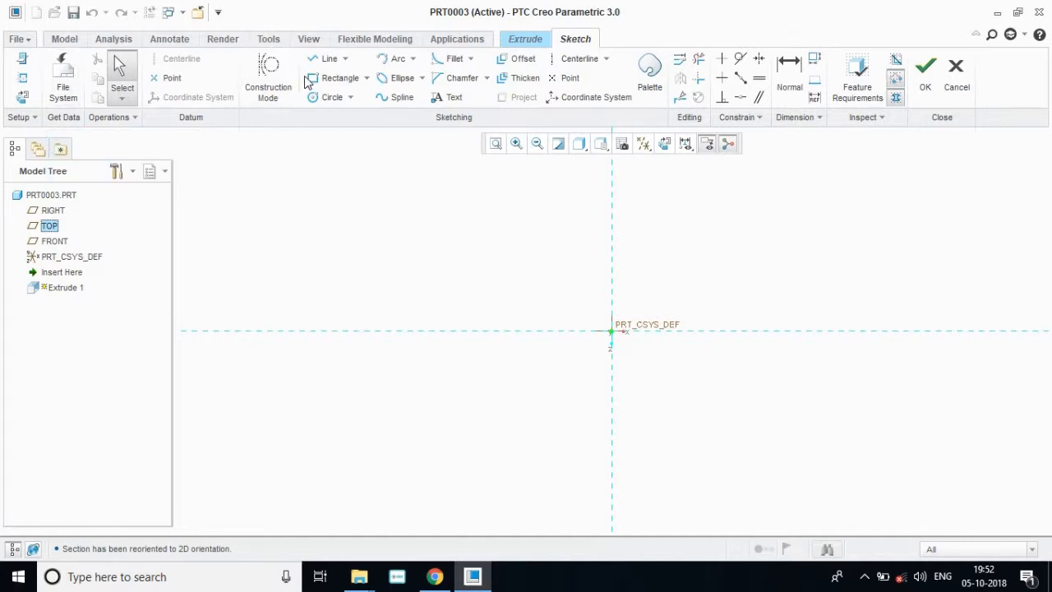
Step: Sketch two concentric circles centred on the origin, about 459 and 217 in diameter, consulting the bushing drawing
left_click(332, 97)
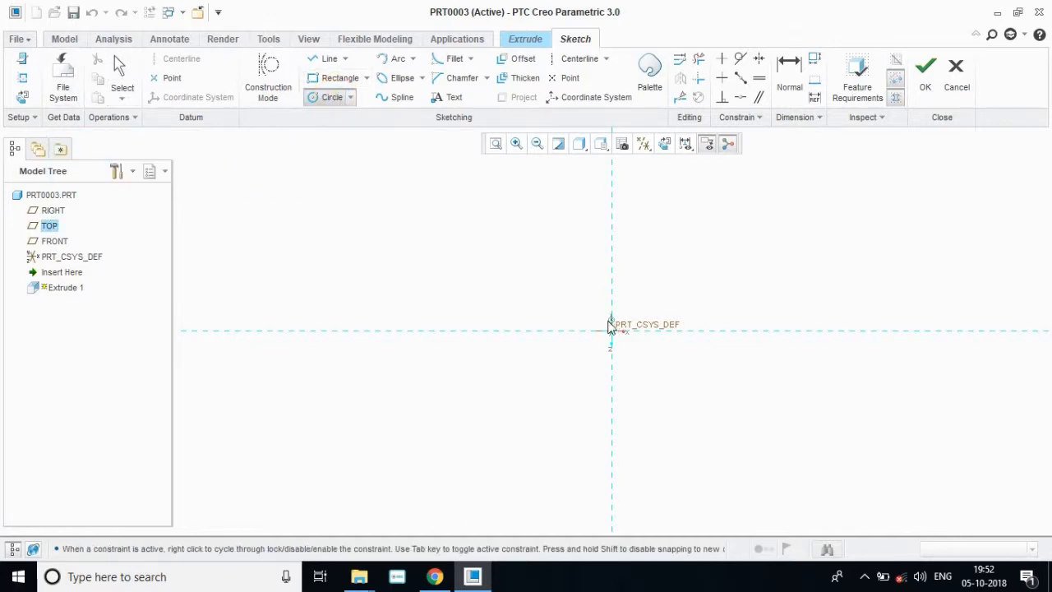
left_click(610, 333)
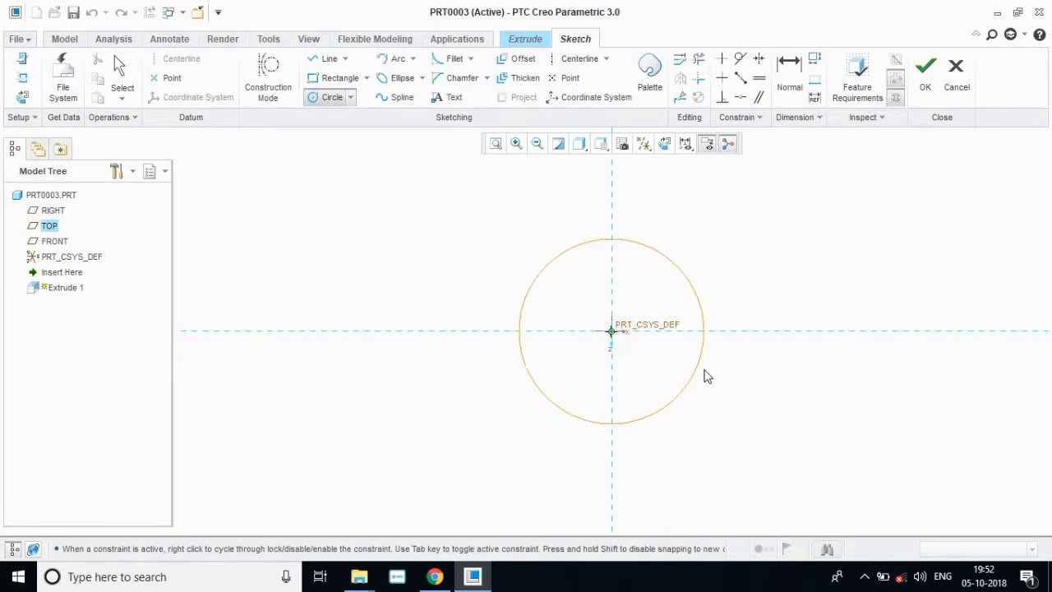
left_click(756, 378)
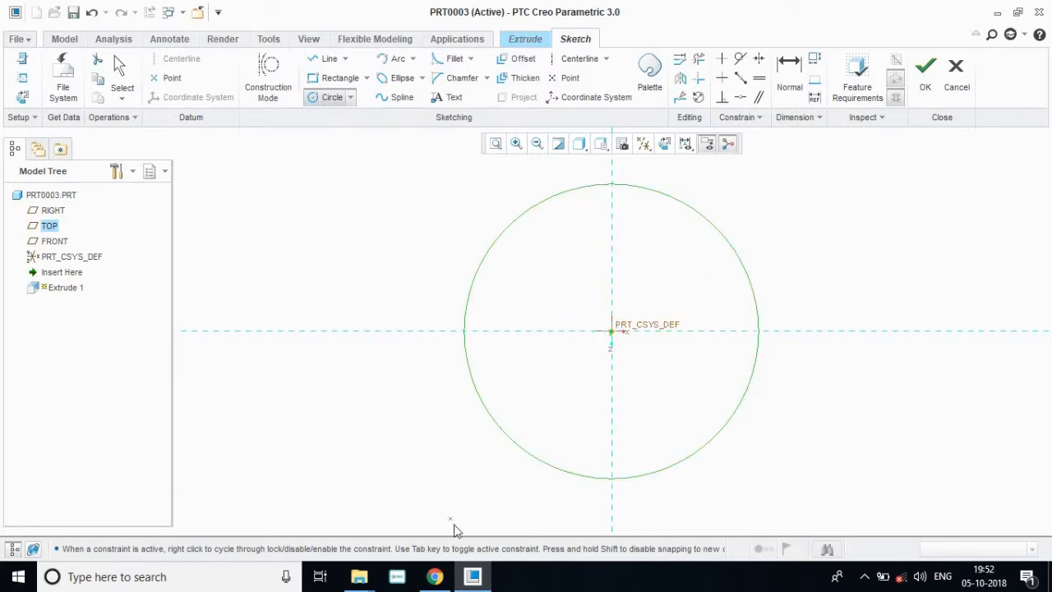
mouse_move(474, 578)
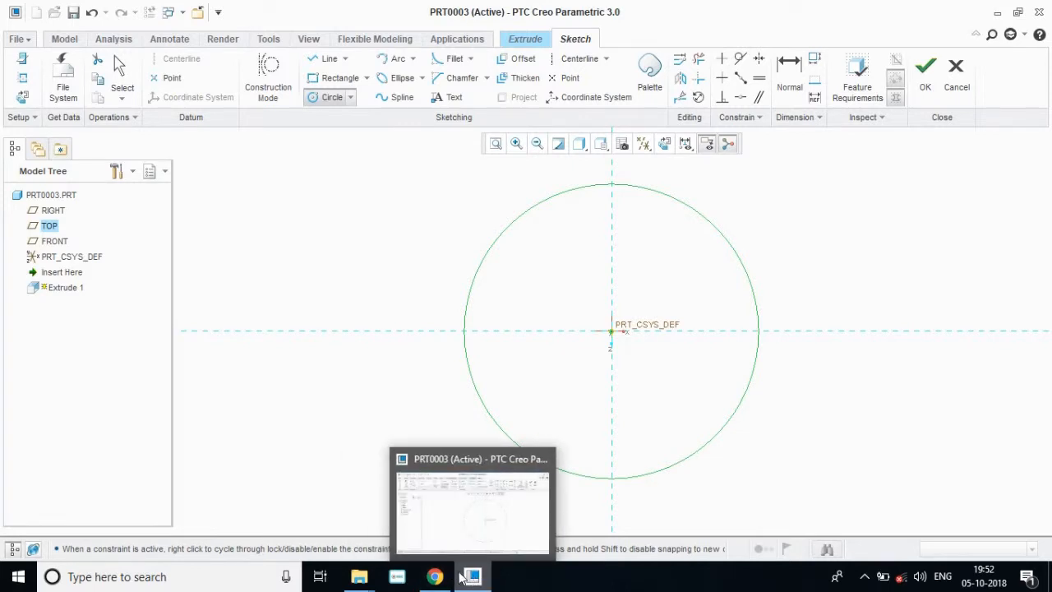
mouse_move(435, 578)
left_click(475, 461)
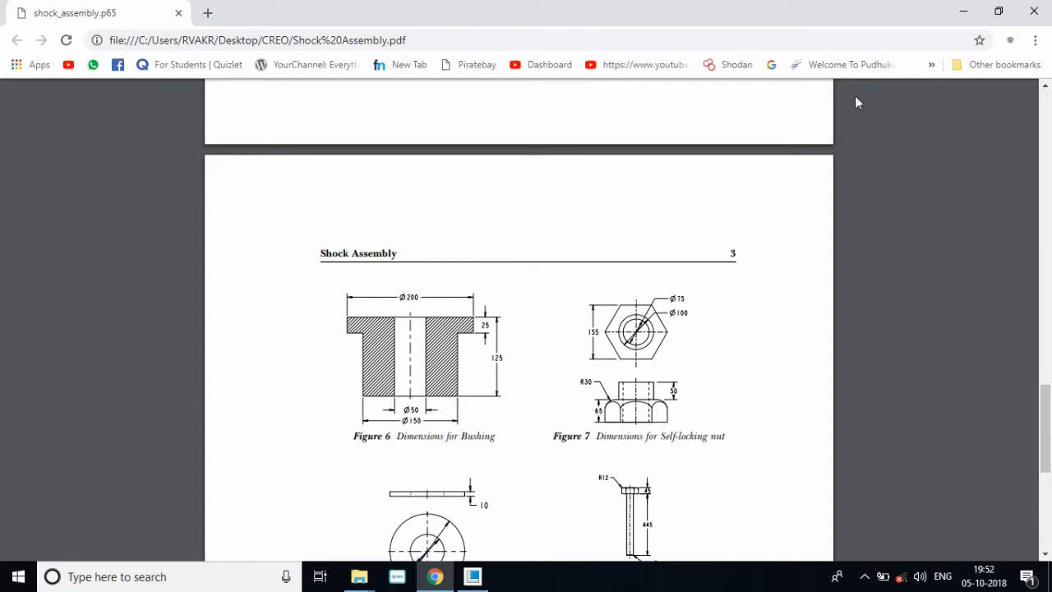
left_click(963, 11)
left_click(314, 98)
left_click(623, 344)
left_click(672, 367)
left_click(120, 69)
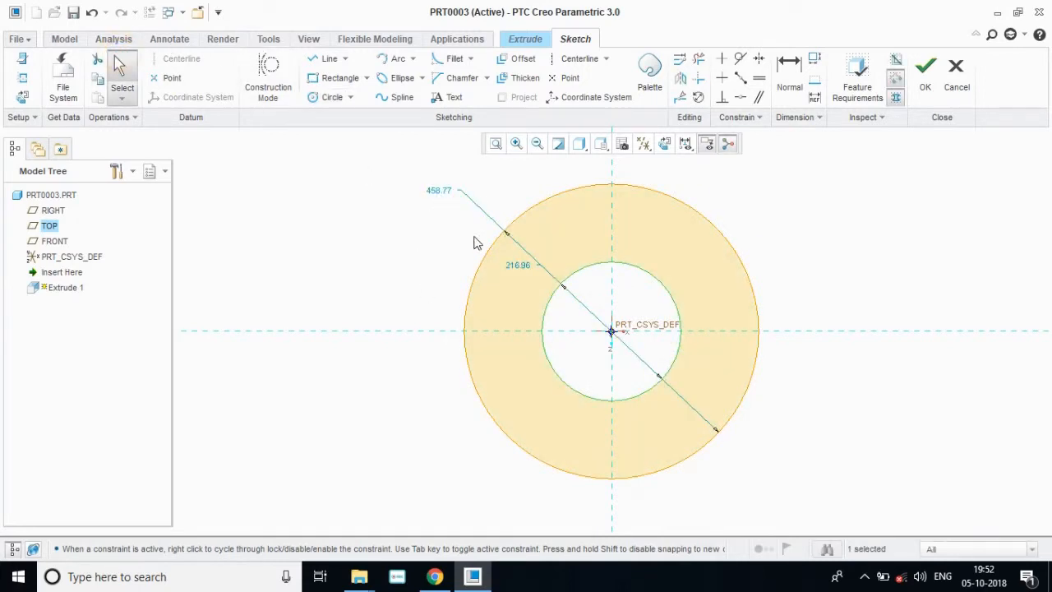
Step: Set the inner circle's diameter to 50 and the outer circle's to 200, and finish the sketch
double_click(516, 264)
type("50")
key("Return")
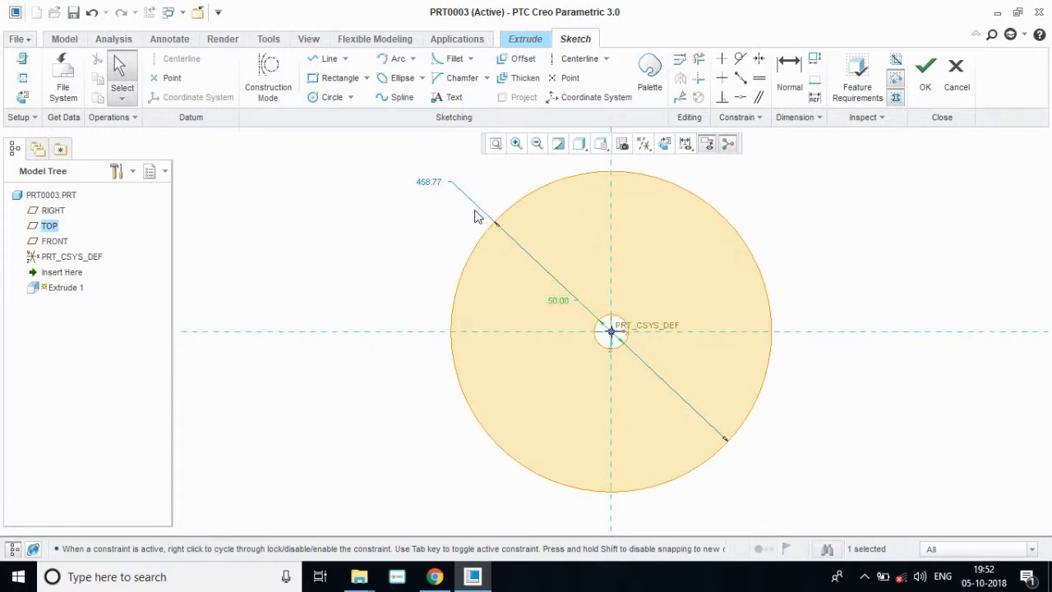
double_click(430, 182)
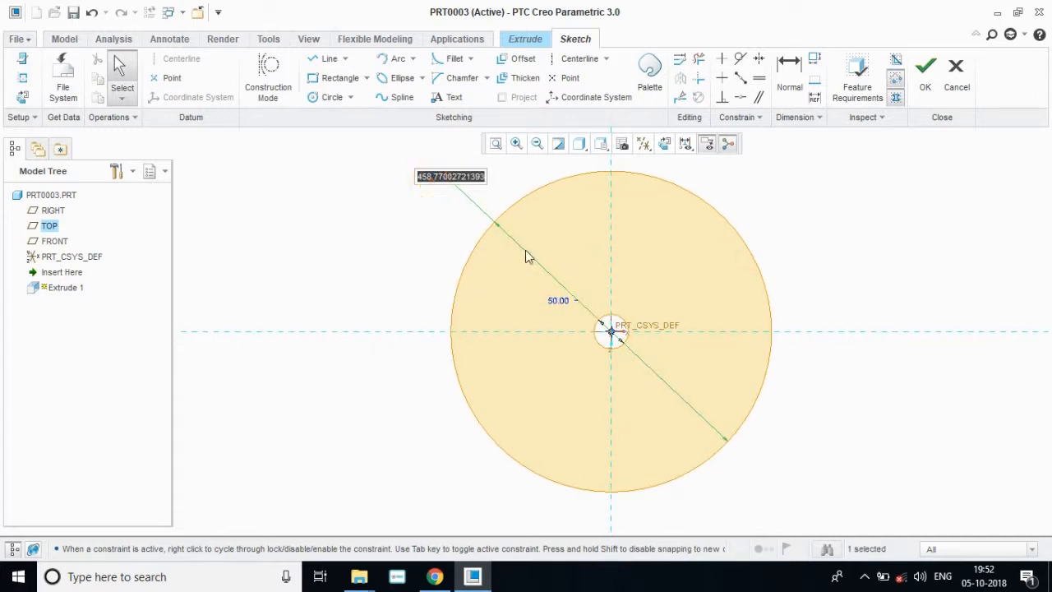
type("200")
key("Return")
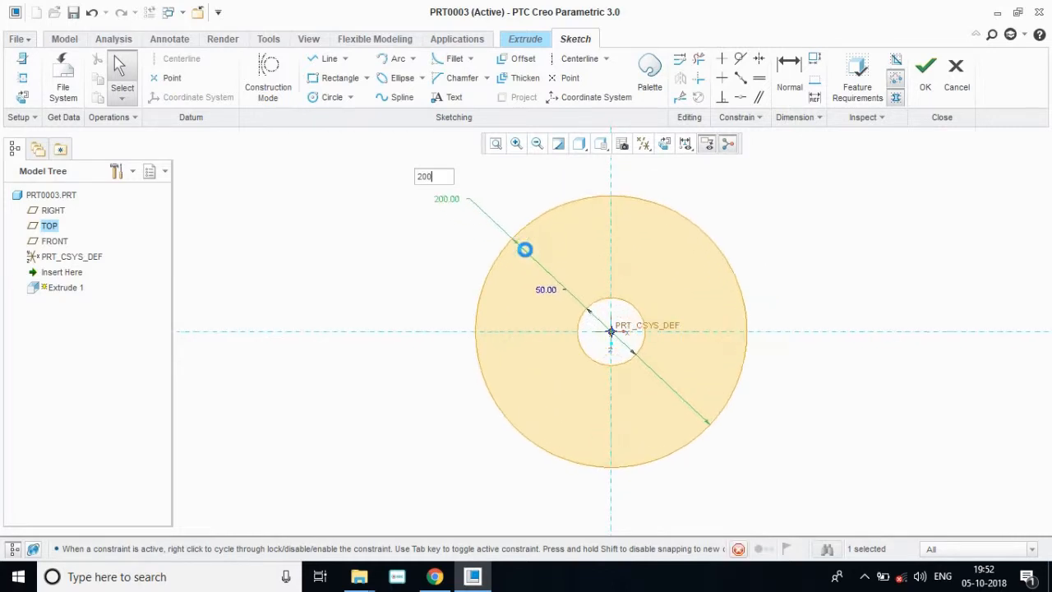
left_click(925, 89)
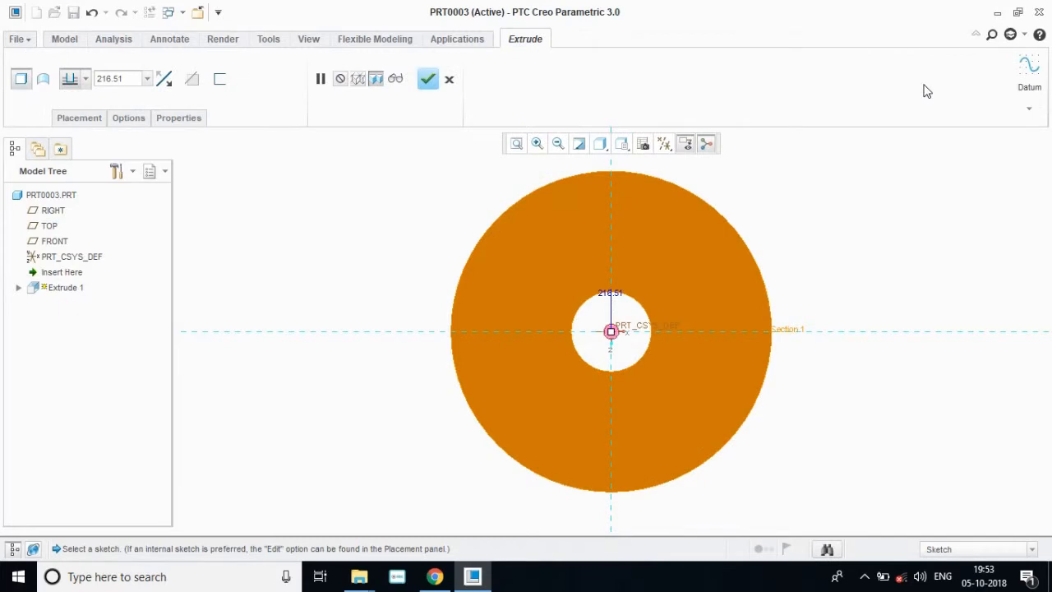
Step: Check the bushing's height in the PDF drawing and set the extrusion depth to 125
left_click(435, 576)
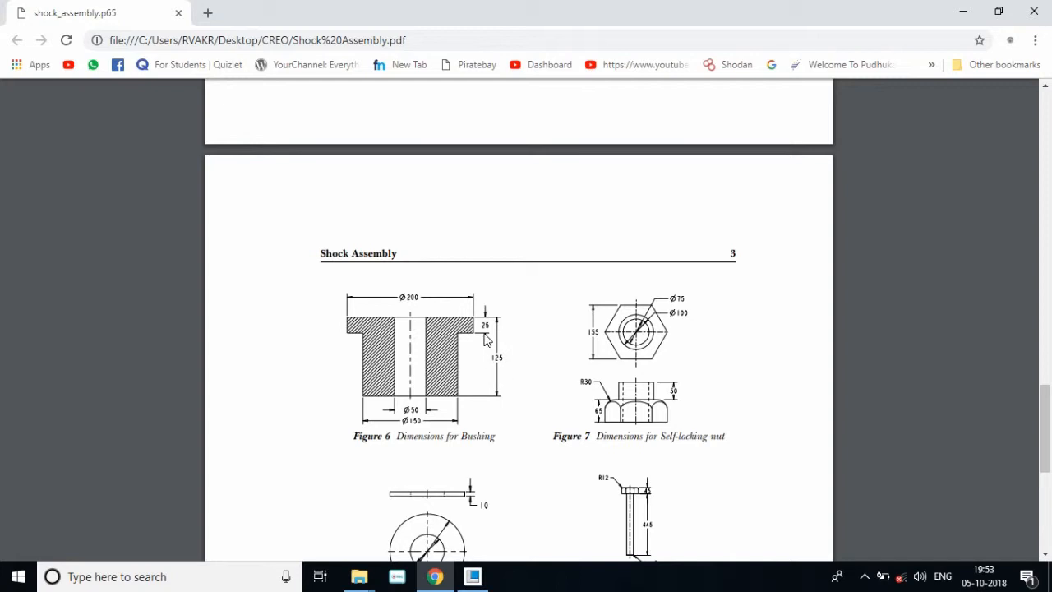
left_click(964, 12)
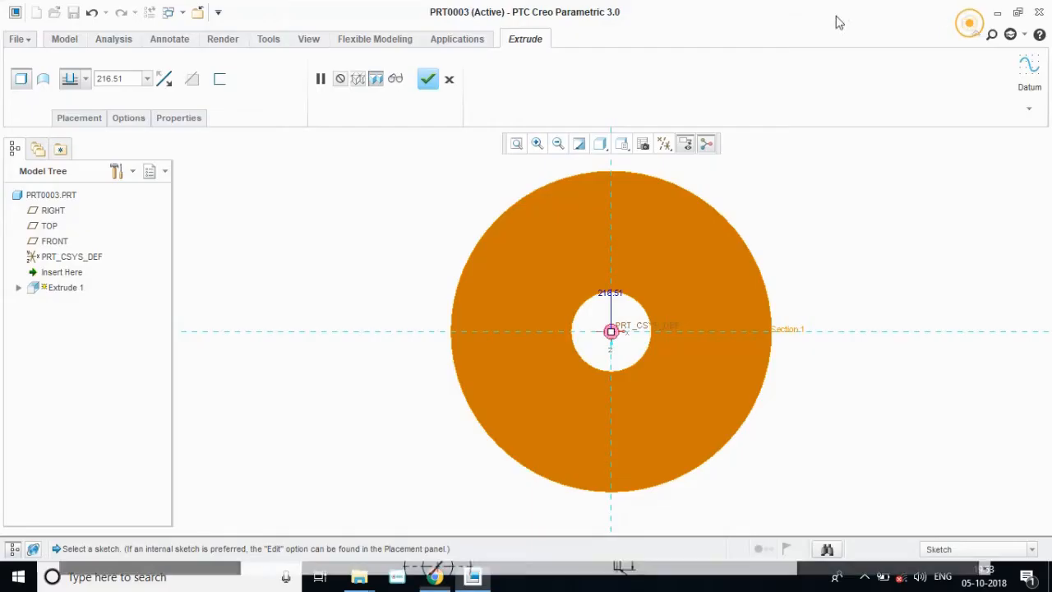
type("125")
key("Return")
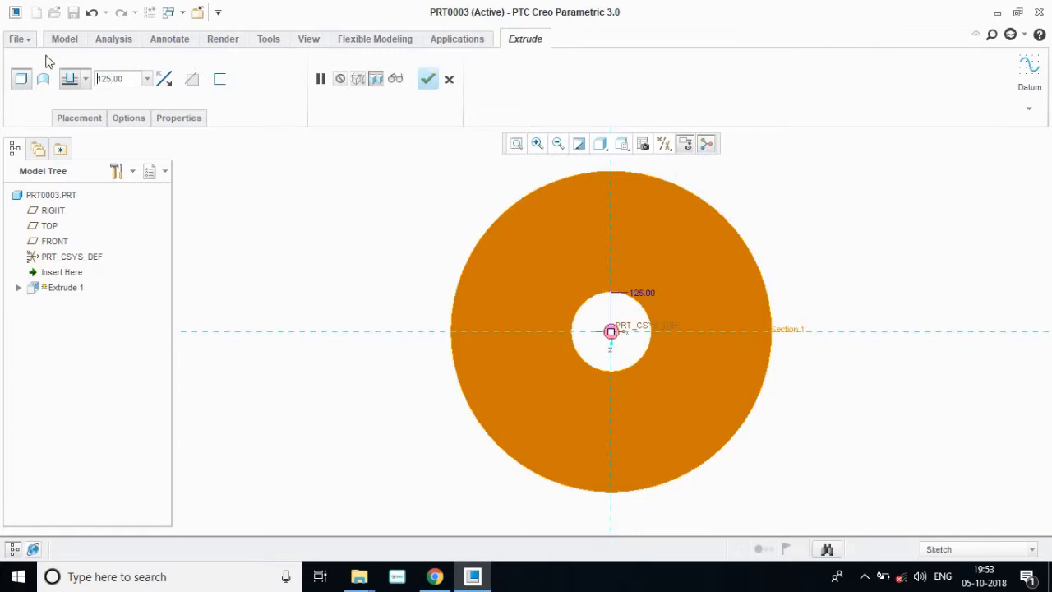
left_click(600, 145)
left_click(622, 145)
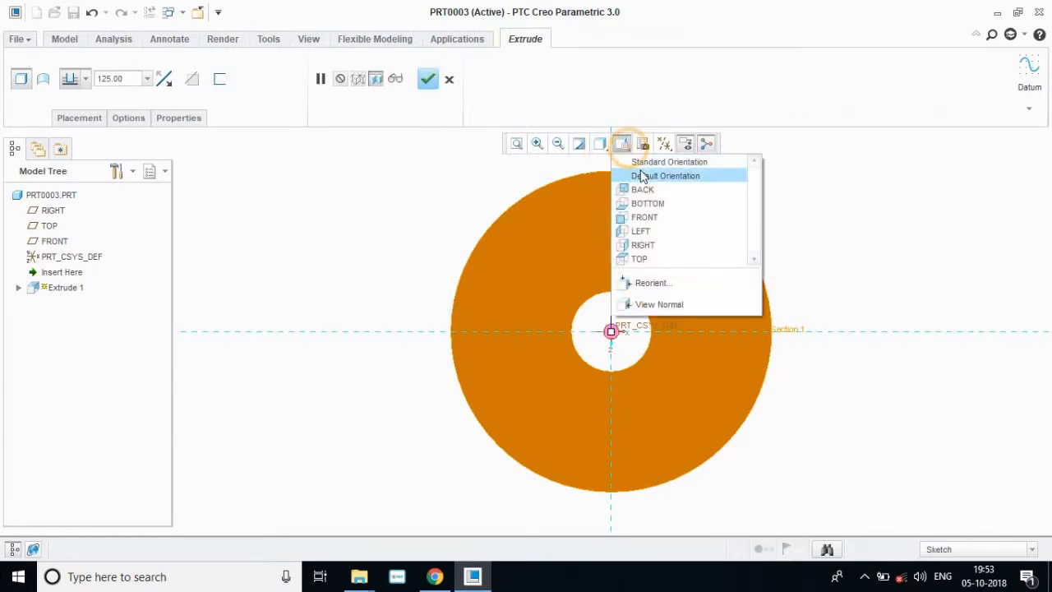
left_click(642, 176)
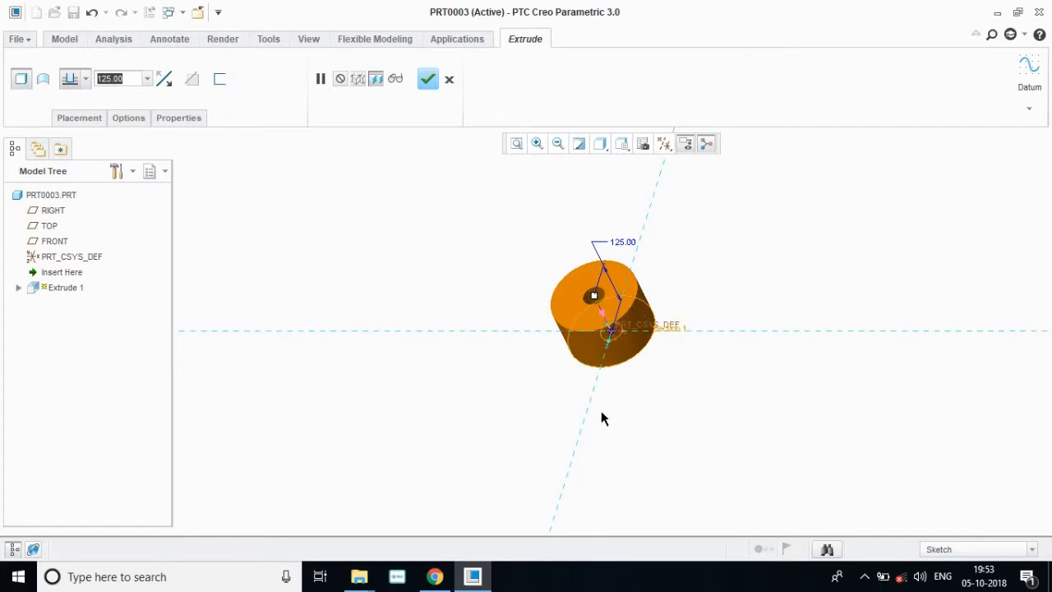
Step: Complete the bushing's base extrusion and start a second extrusion for the smaller-diameter section
left_click(623, 146)
left_click(428, 79)
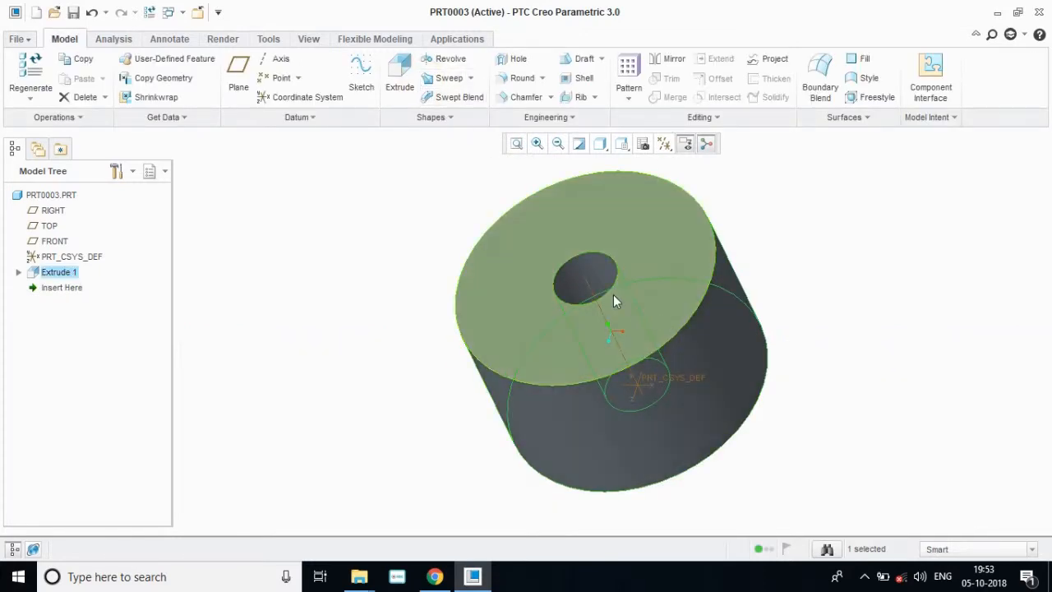
middle_click_drag(613, 294, 356, 481)
left_click(392, 68)
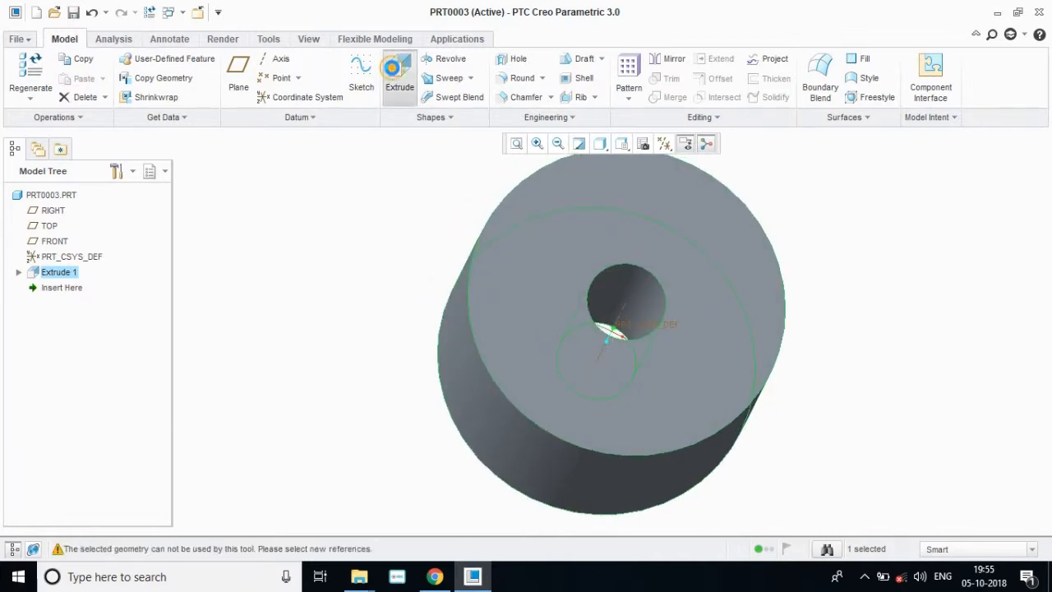
left_click(86, 79)
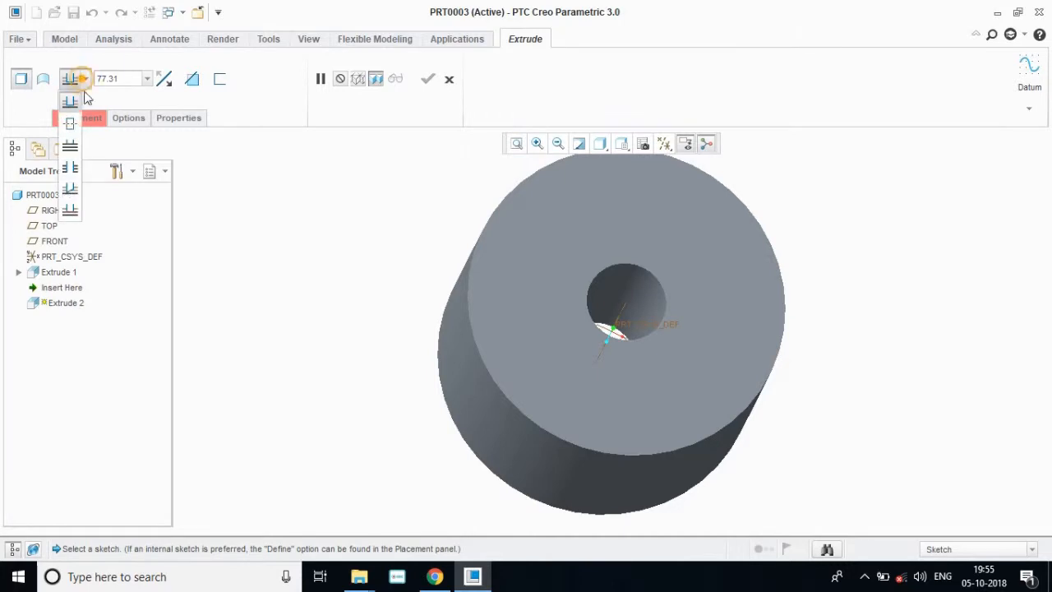
left_click(71, 120)
left_click(86, 79)
left_click(73, 100)
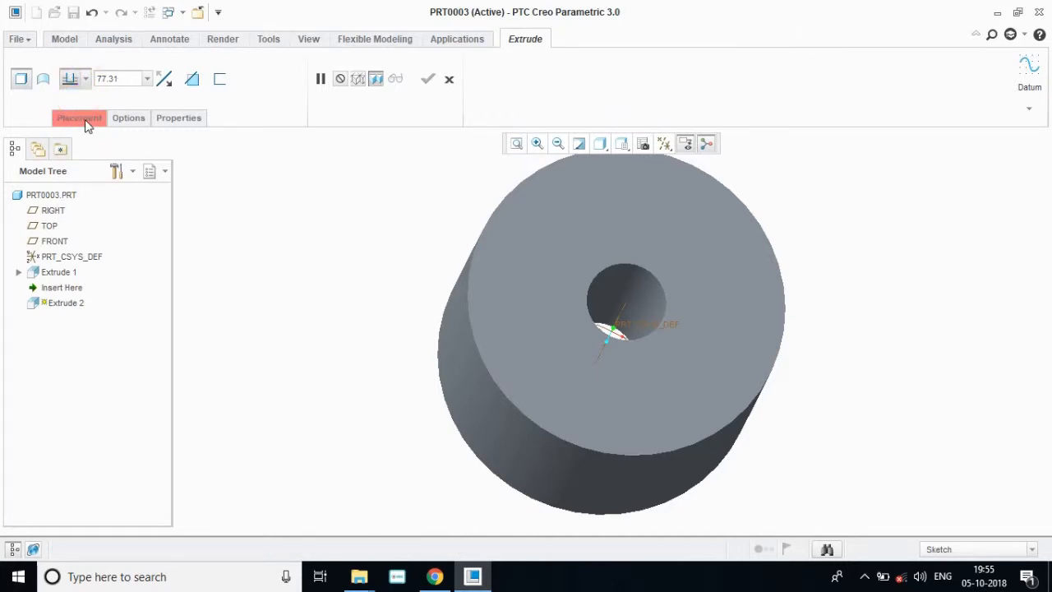
left_click(85, 119)
left_click(231, 161)
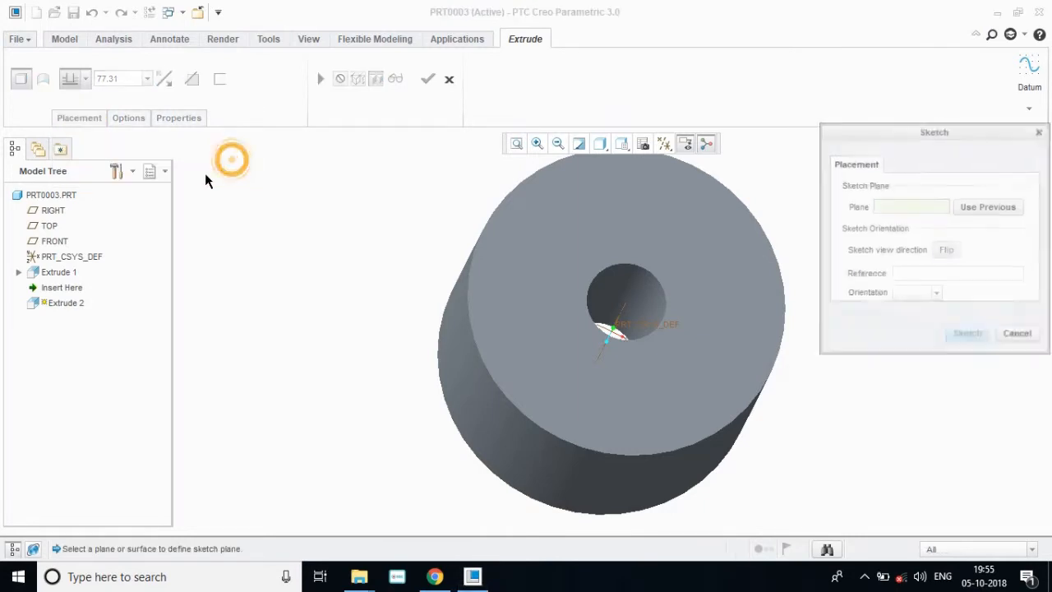
left_click(34, 227)
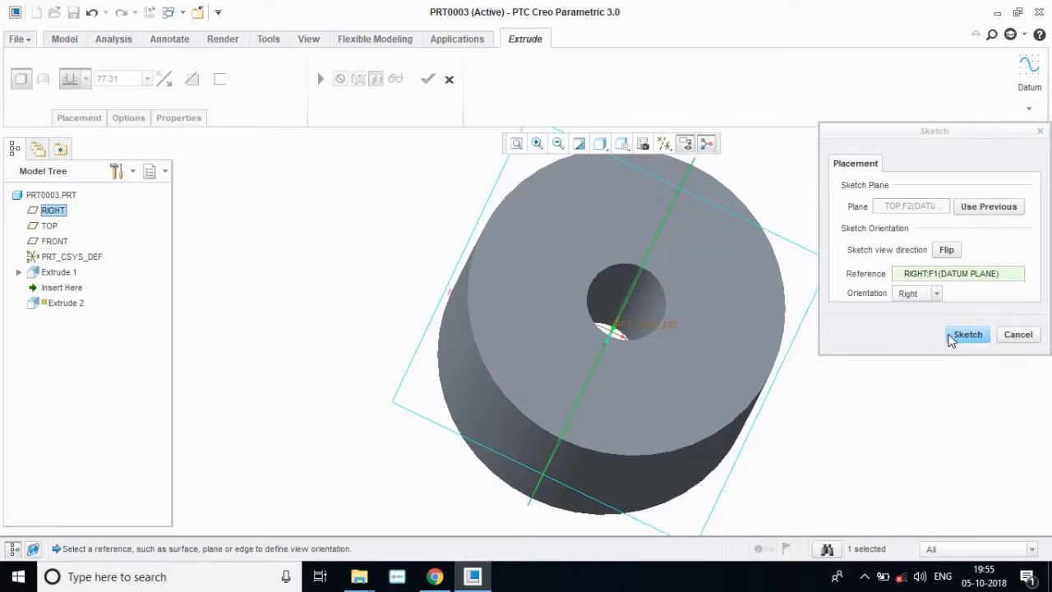
left_click(1040, 130)
Step: Sketch two concentric circles about 152 and 193 in diameter on the cylinder's flat end face, centred on the bore
left_click(509, 314)
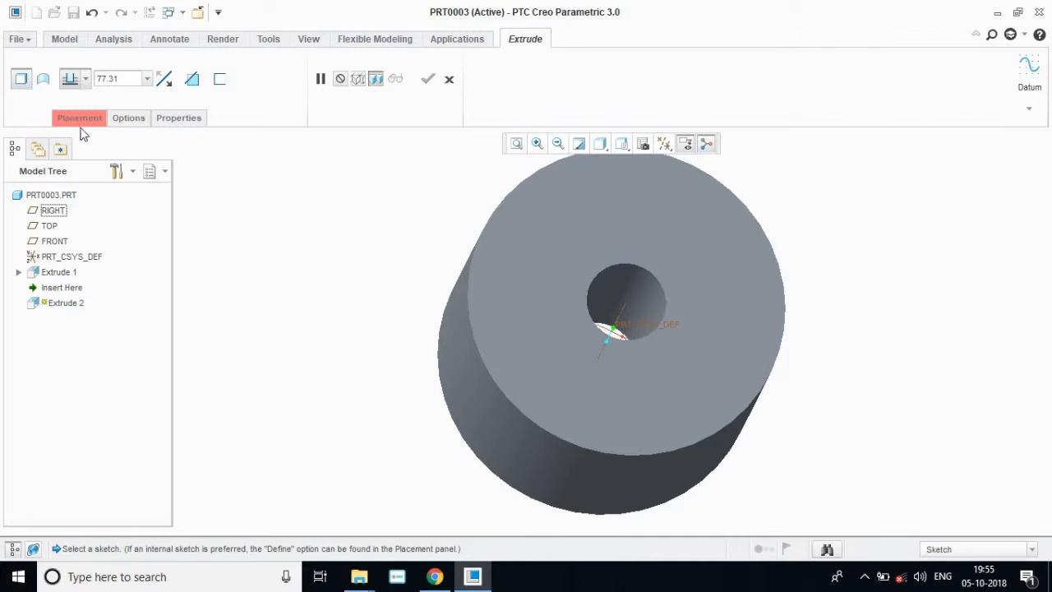
left_click(531, 291)
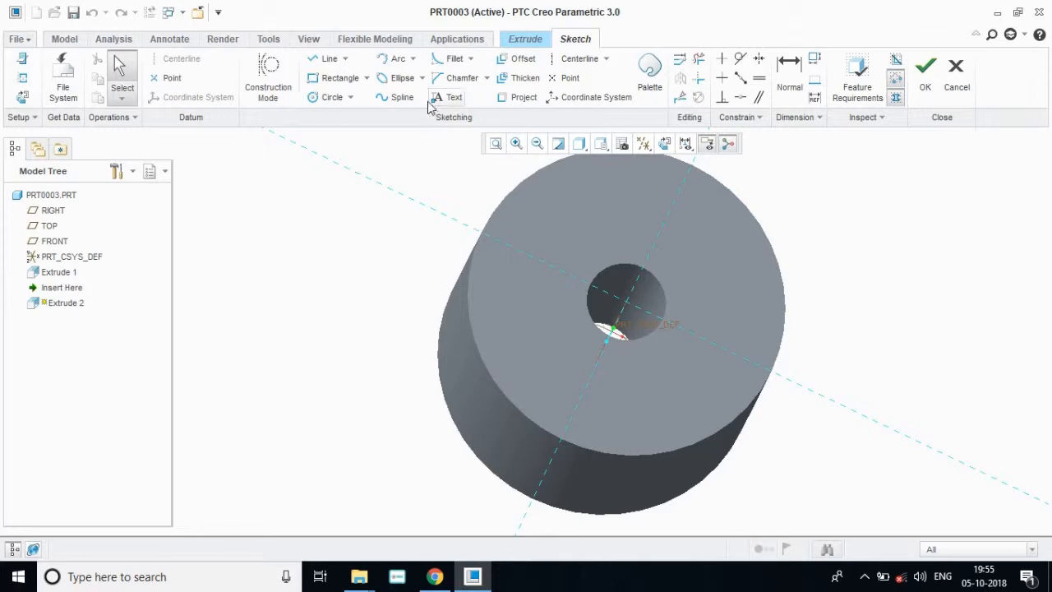
left_click(331, 99)
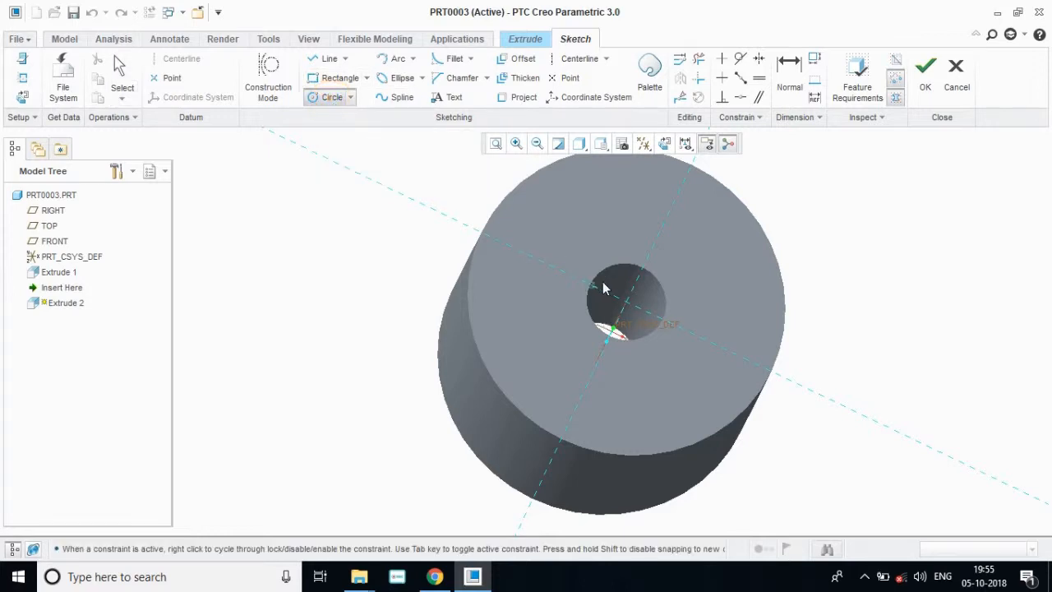
left_click(627, 303)
left_click(741, 344)
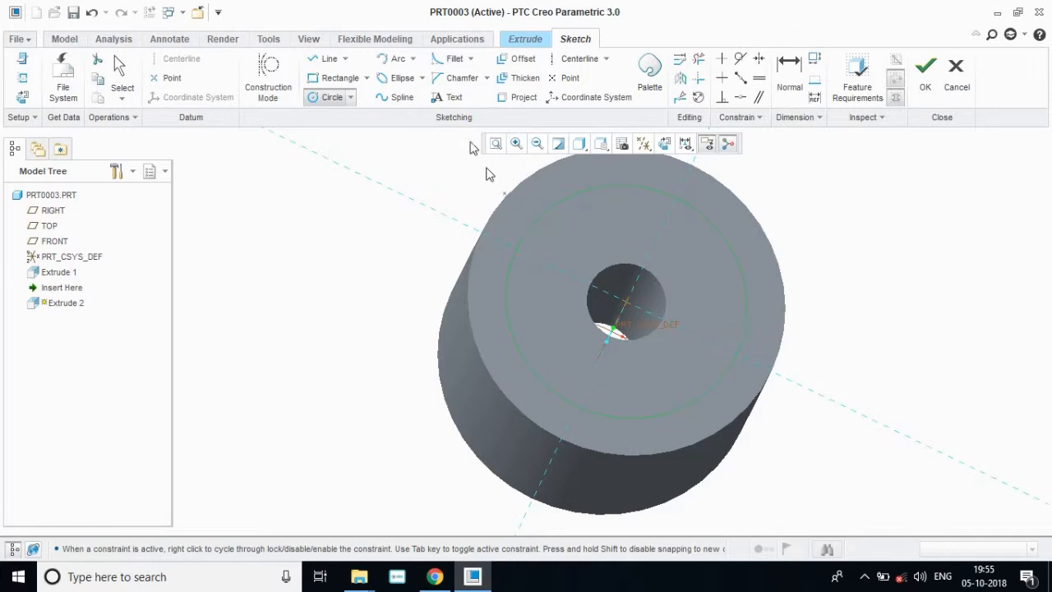
left_click(332, 99)
left_click(625, 304)
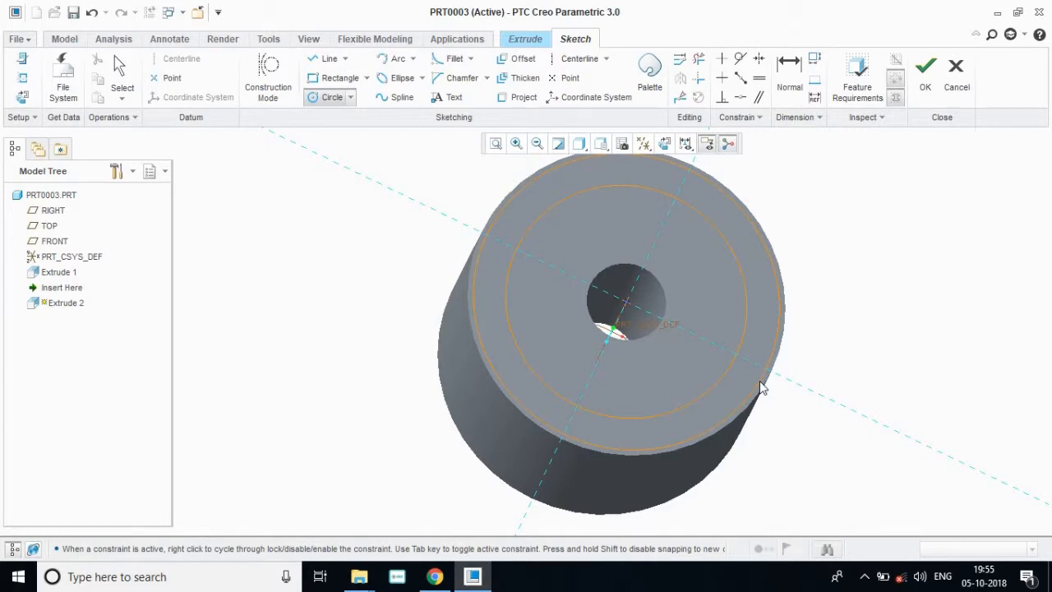
left_click(760, 386)
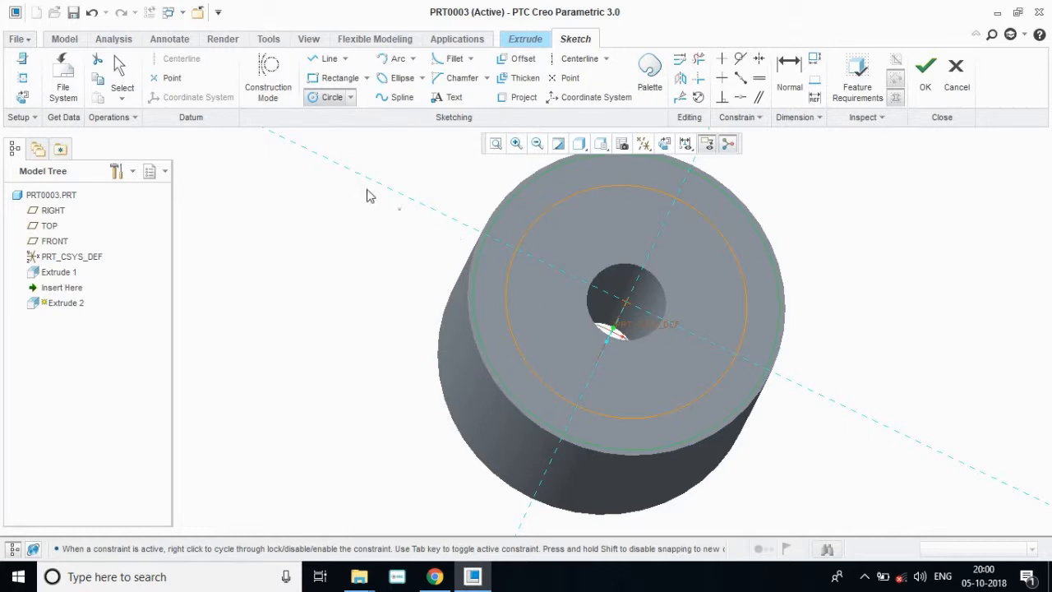
Step: Look up the body diameter in the PDF bushing drawing and set the inner circle's diameter to 150
left_click(123, 69)
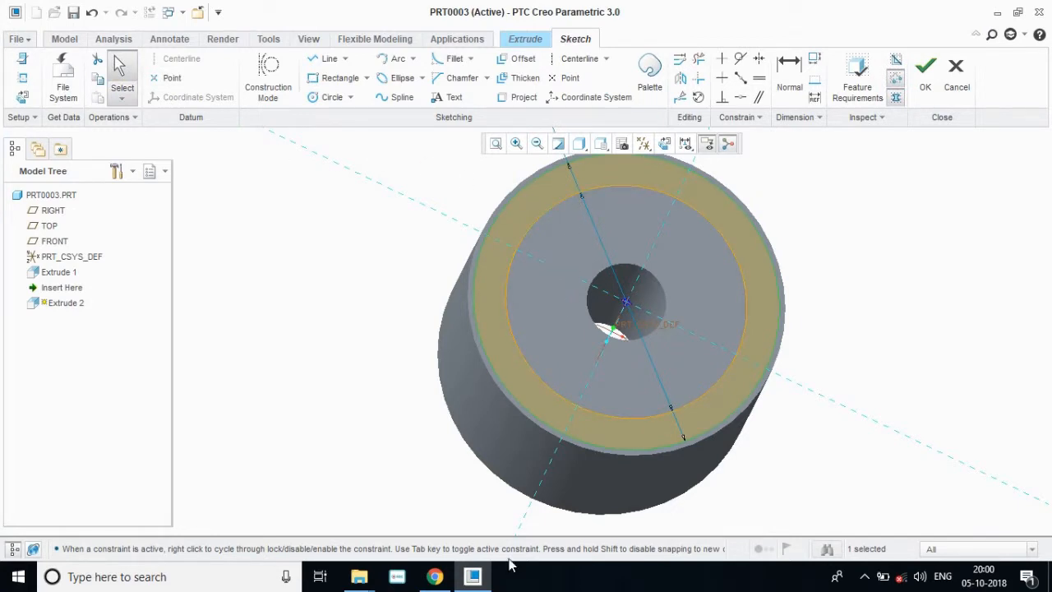
mouse_move(441, 579)
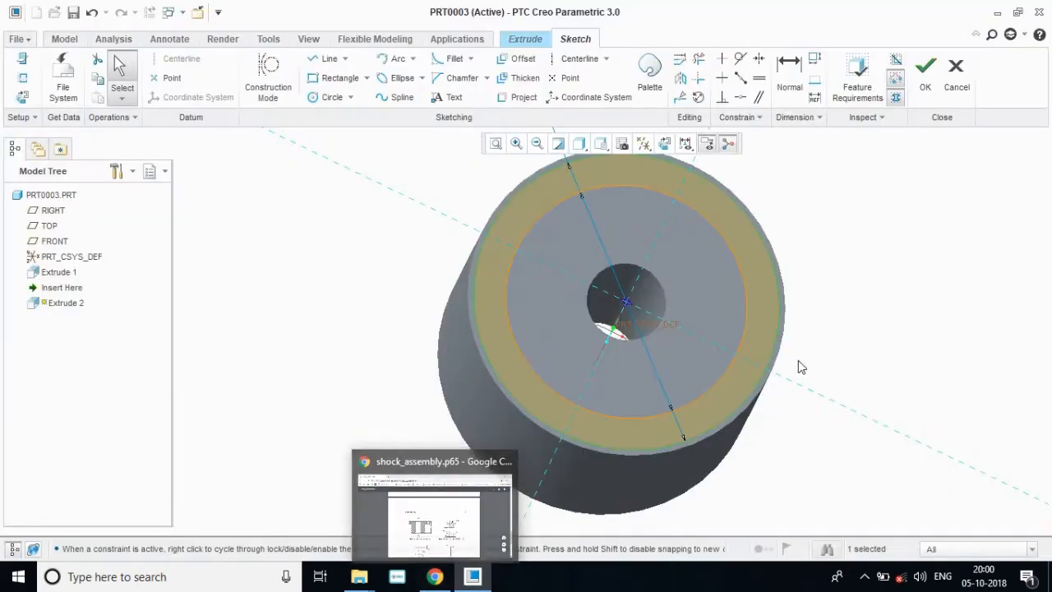
left_click(435, 576)
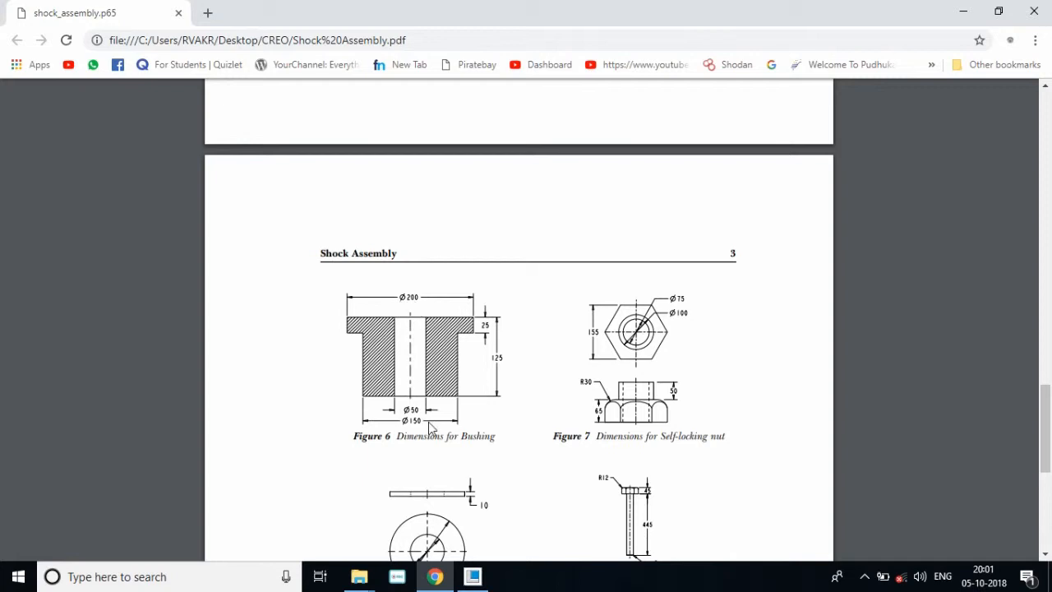
left_click(963, 12)
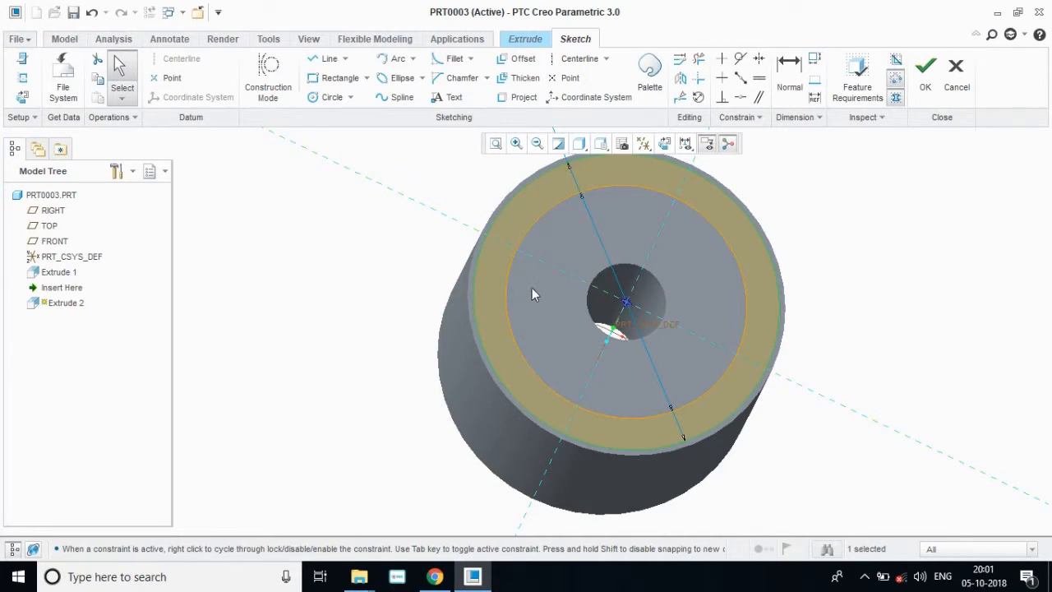
left_click(580, 143)
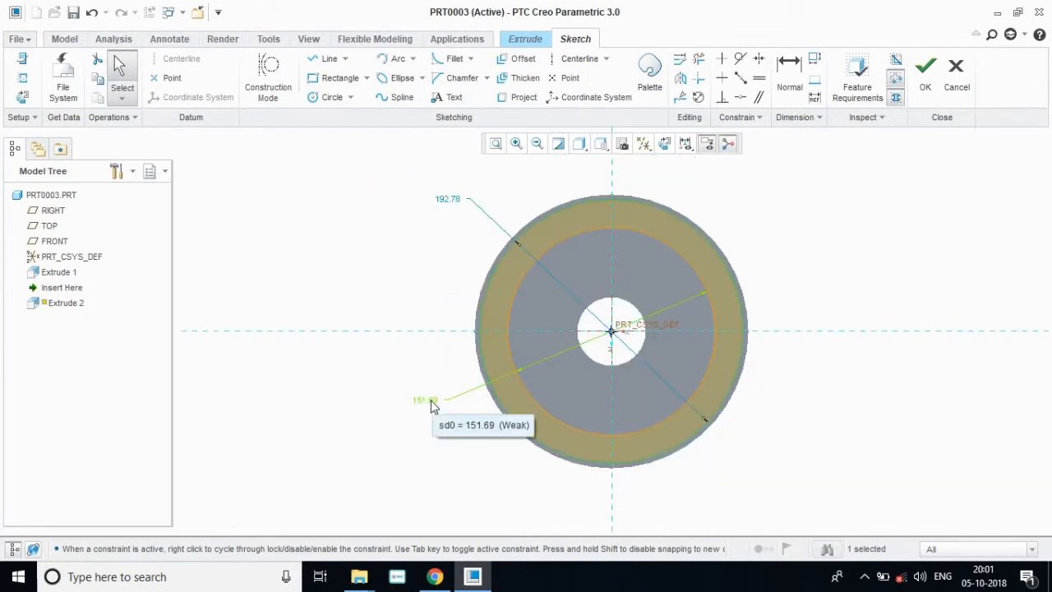
double_click(425, 402)
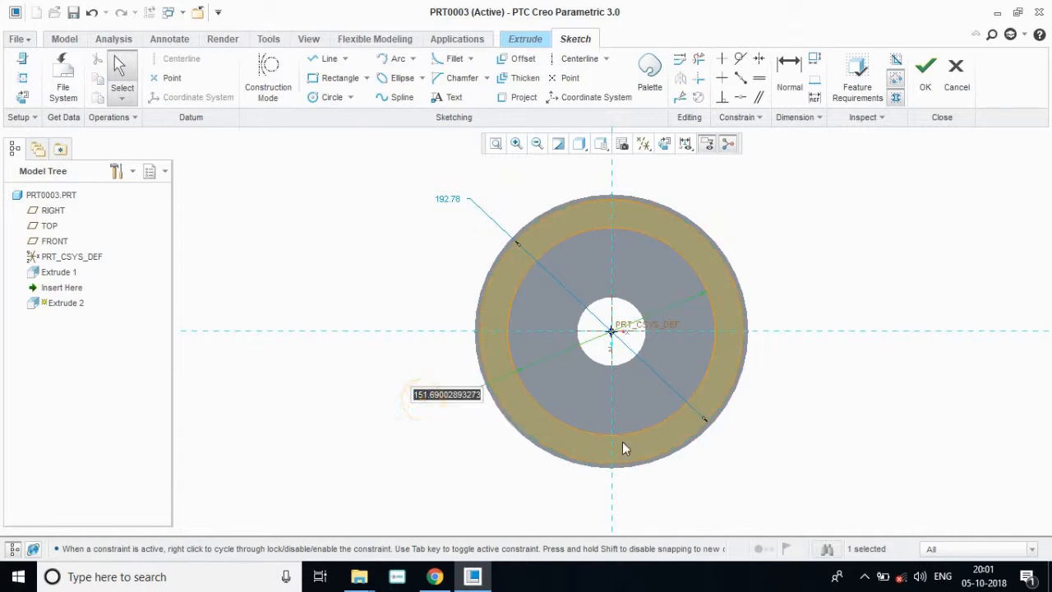
type("150")
key("Return")
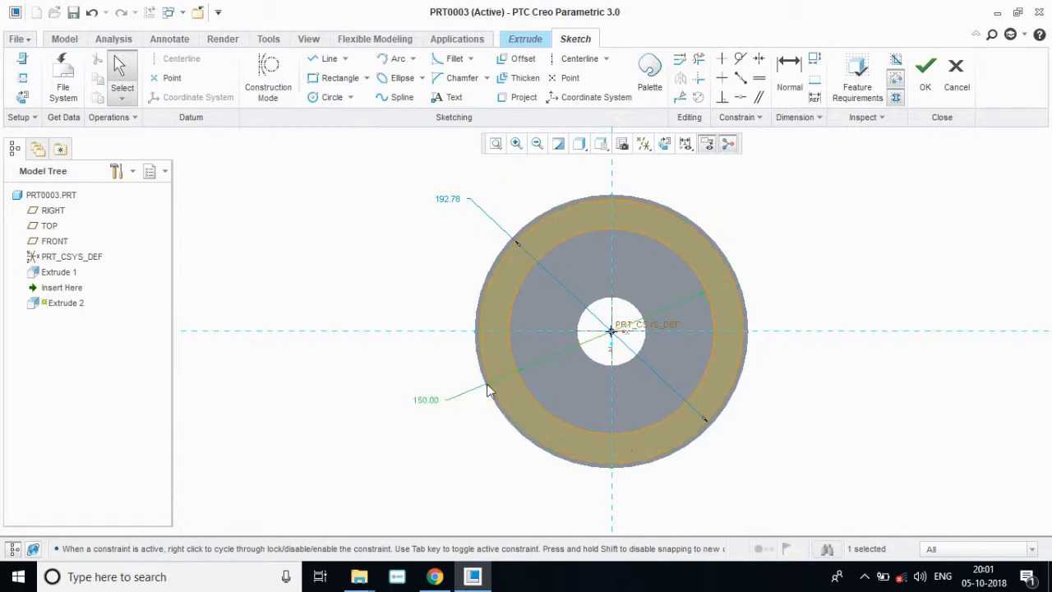
Step: Try to set the outer circle's diameter to 200 and reposition its dimension
double_click(445, 198)
type("200")
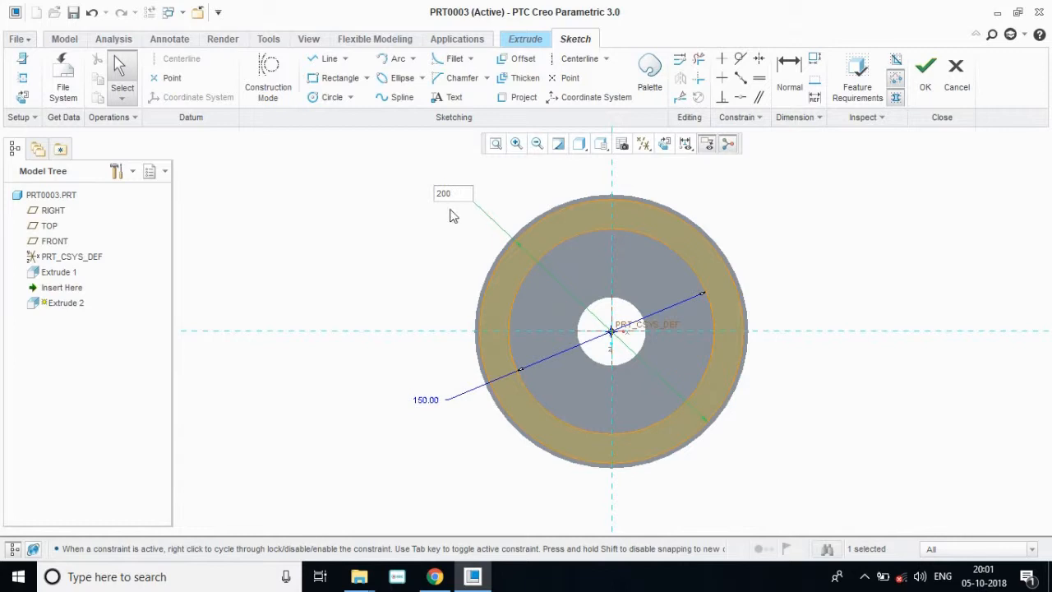
left_click(790, 224)
left_click(470, 193)
left_click(125, 65)
left_click_drag(450, 201, 442, 205)
double_click(426, 204)
left_click(425, 197)
left_click(312, 211)
left_click(355, 211)
left_click(434, 395)
left_click(122, 82)
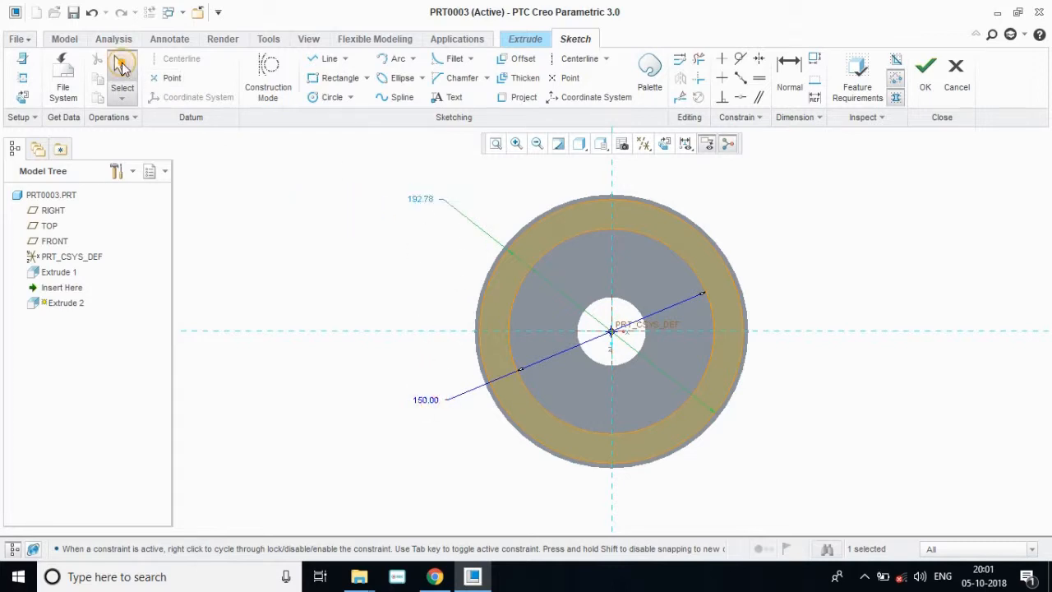
Step: Set the outer circle's diameter to 200 and finish the sketch
left_click(413, 199)
double_click(413, 198)
type("200")
key("Return")
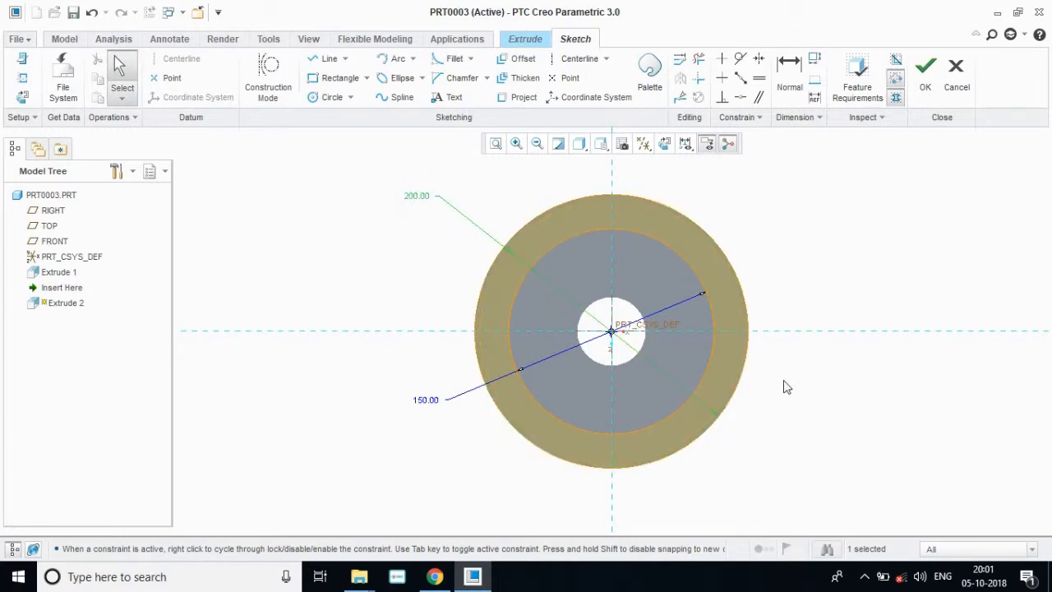
left_click(926, 87)
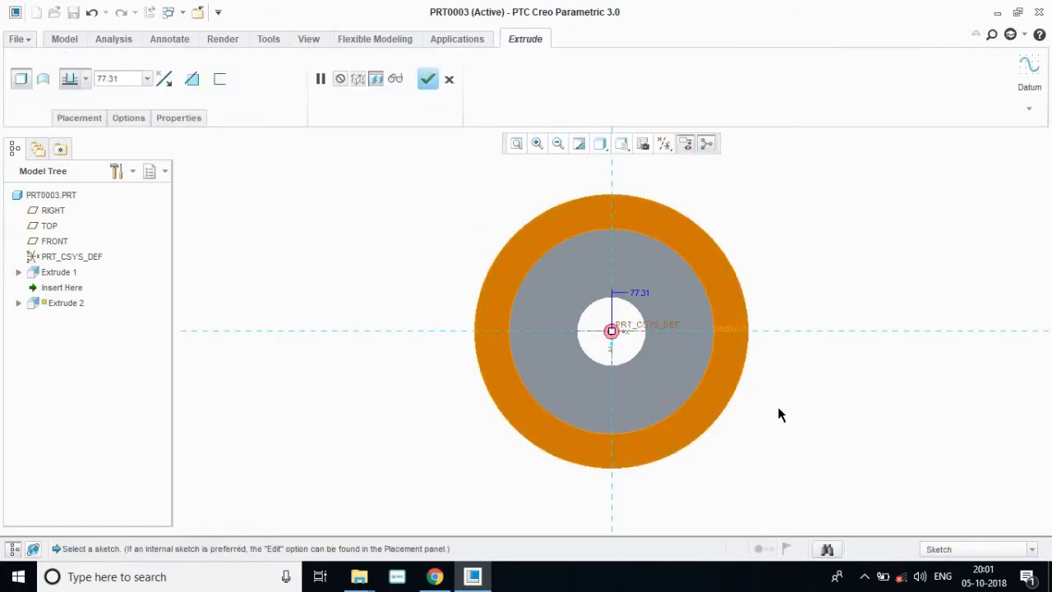
Step: Reverse the extrusion into the cylinder as a cut and check the bushing's heights in the PDF drawing
middle_click_drag(781, 408, 810, 359)
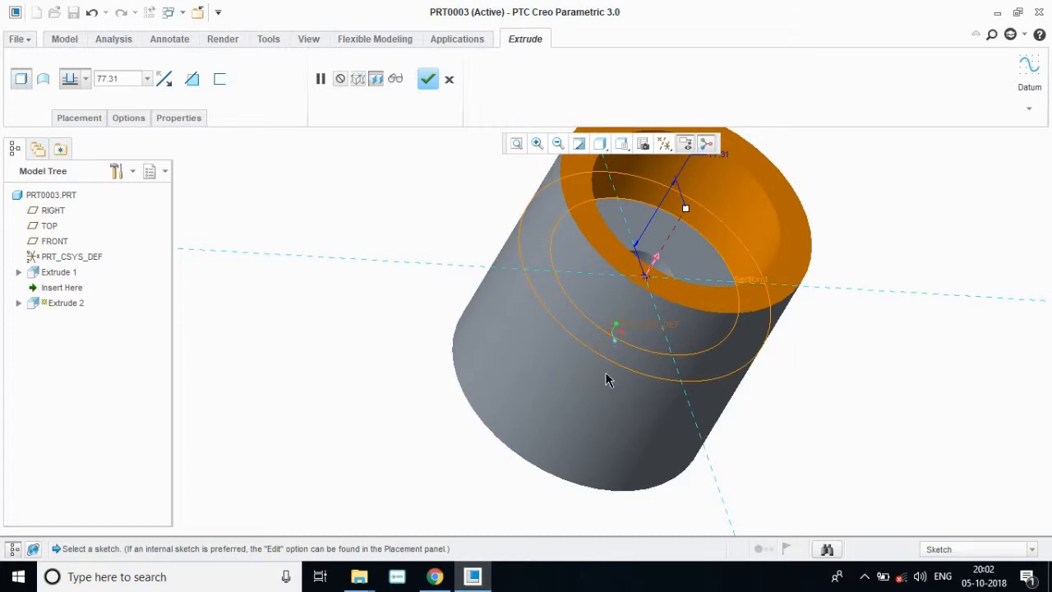
left_click_drag(686, 208, 603, 343)
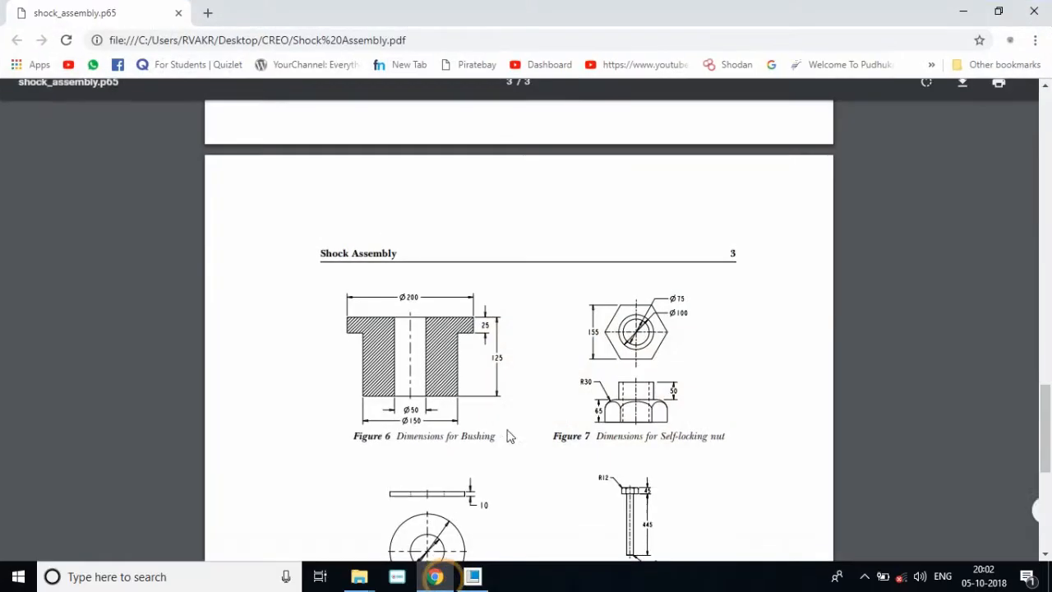
left_click(434, 576)
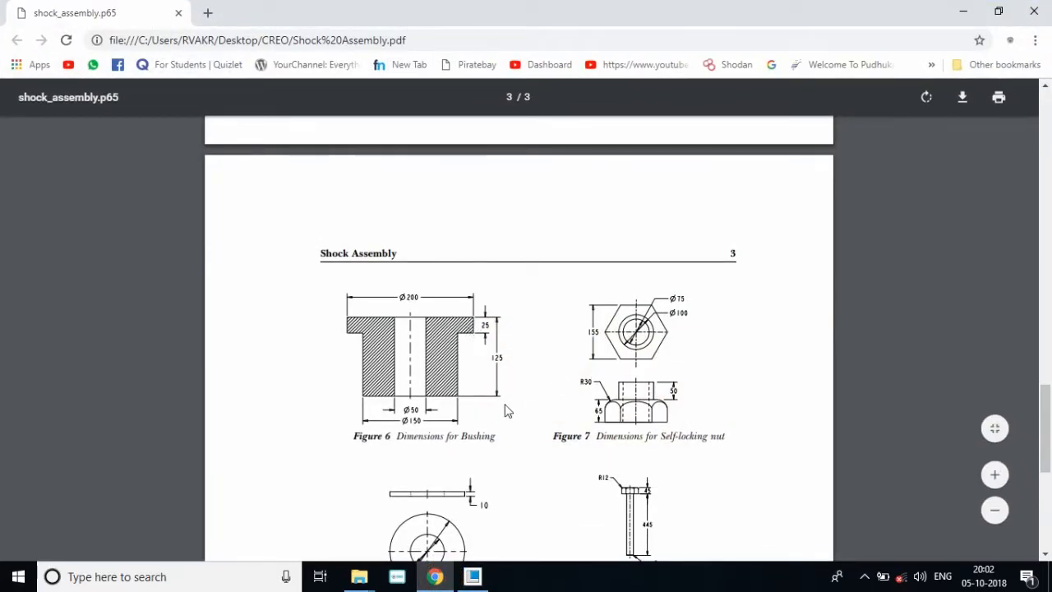
left_click(979, 10)
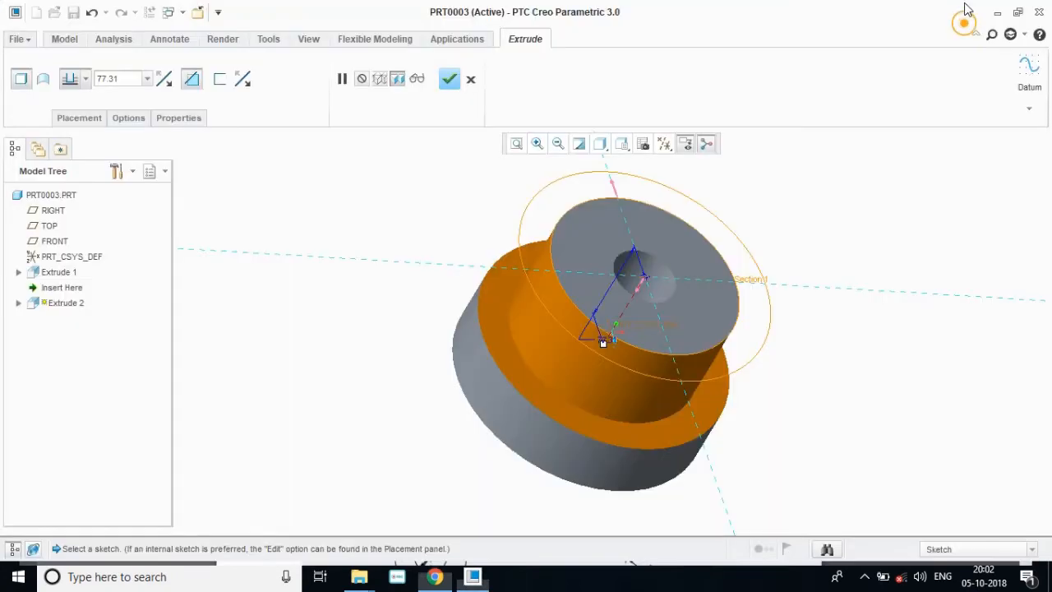
Step: Set the ring cut's depth to 100 and complete the feature
left_click(132, 76)
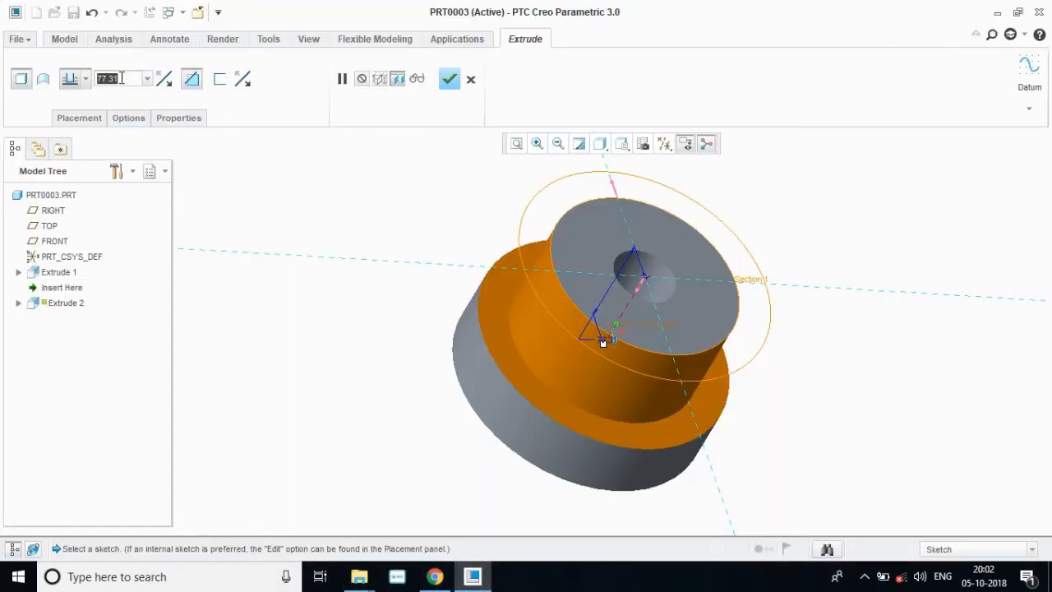
type("100")
key("Return")
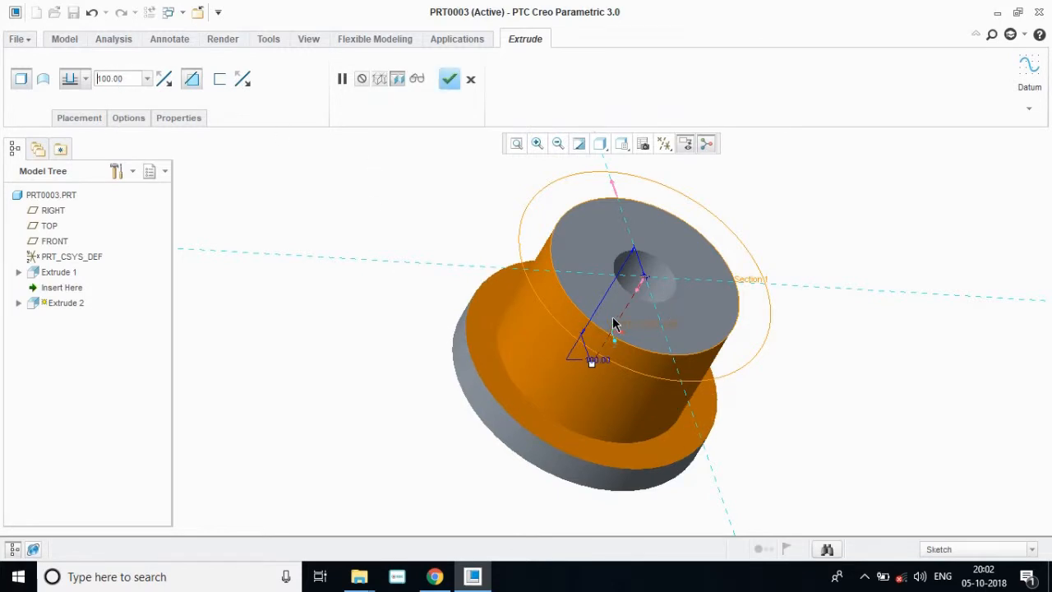
left_click(447, 80)
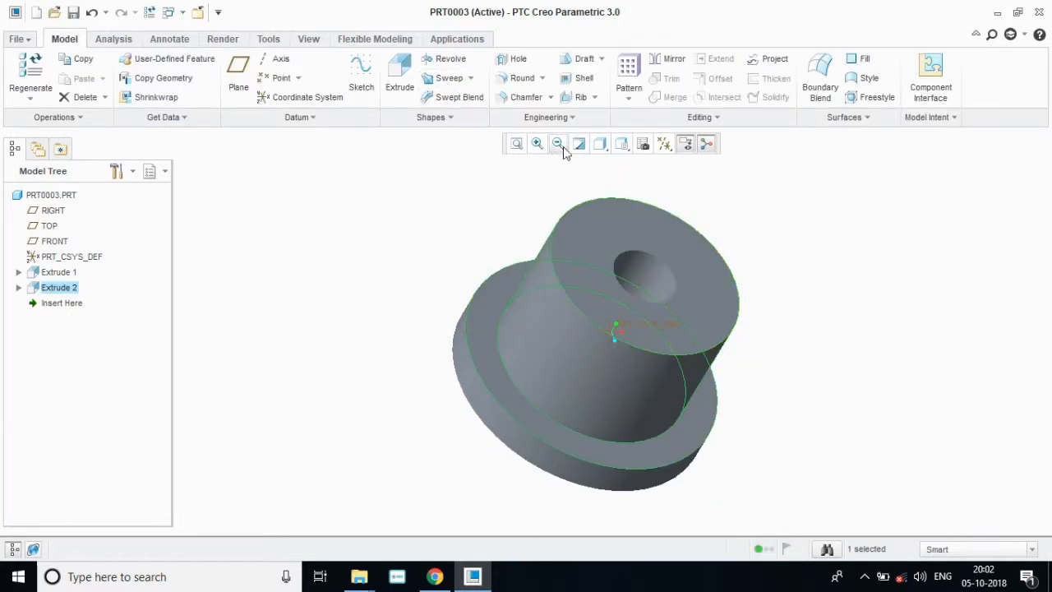
Step: View the bushing in the default orientation and inspect its flange side
left_click(623, 146)
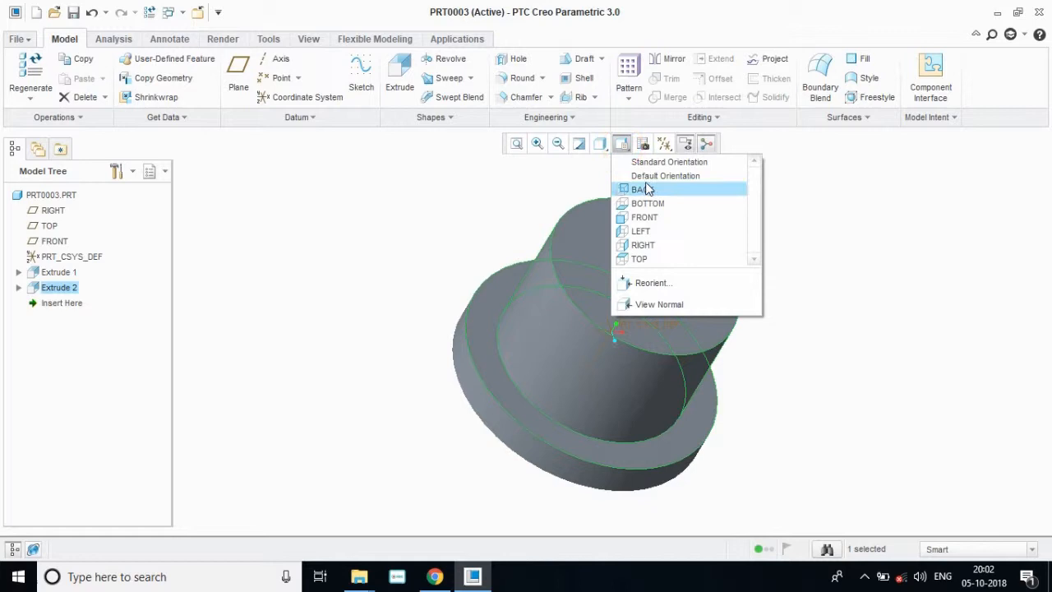
left_click(645, 178)
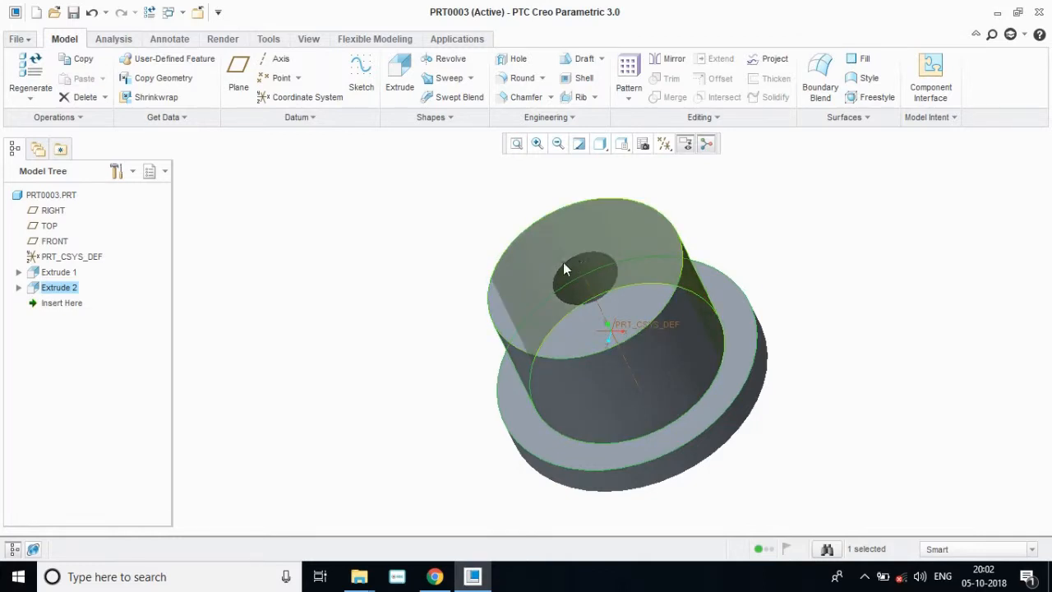
mouse_move(855, 475)
middle_mouse_down()
mouse_move(799, 302)
mouse_move(826, 272)
mouse_move(884, 268)
mouse_move(937, 266)
mouse_move(929, 301)
mouse_move(984, 293)
mouse_move(940, 263)
mouse_move(859, 347)
middle_mouse_up()
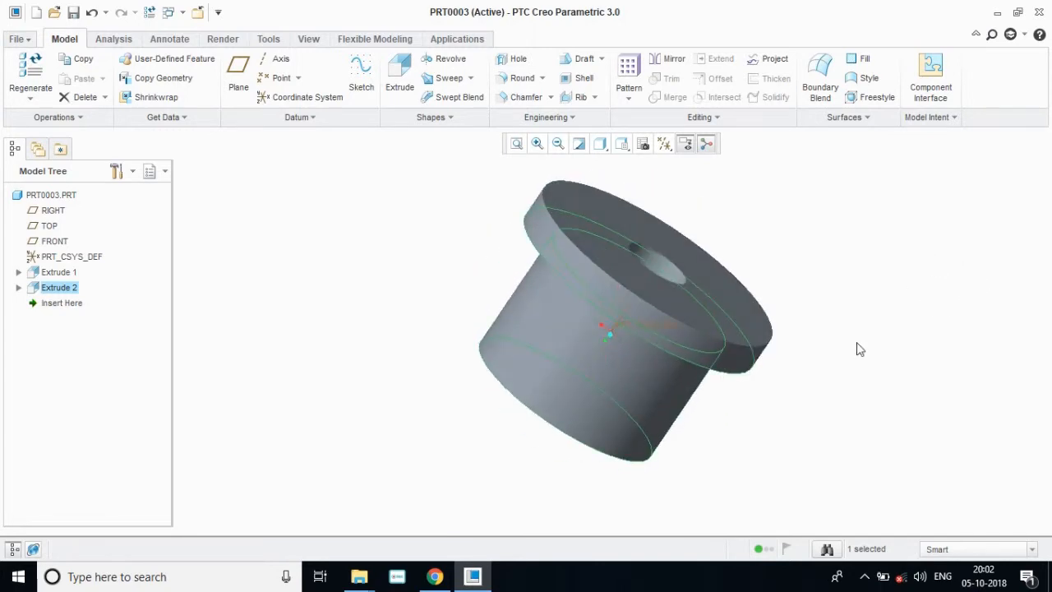
Step: Start a copy of the bushing part in the desktop's CREO folder, inside the Stock assembly subfolder
left_click(69, 15)
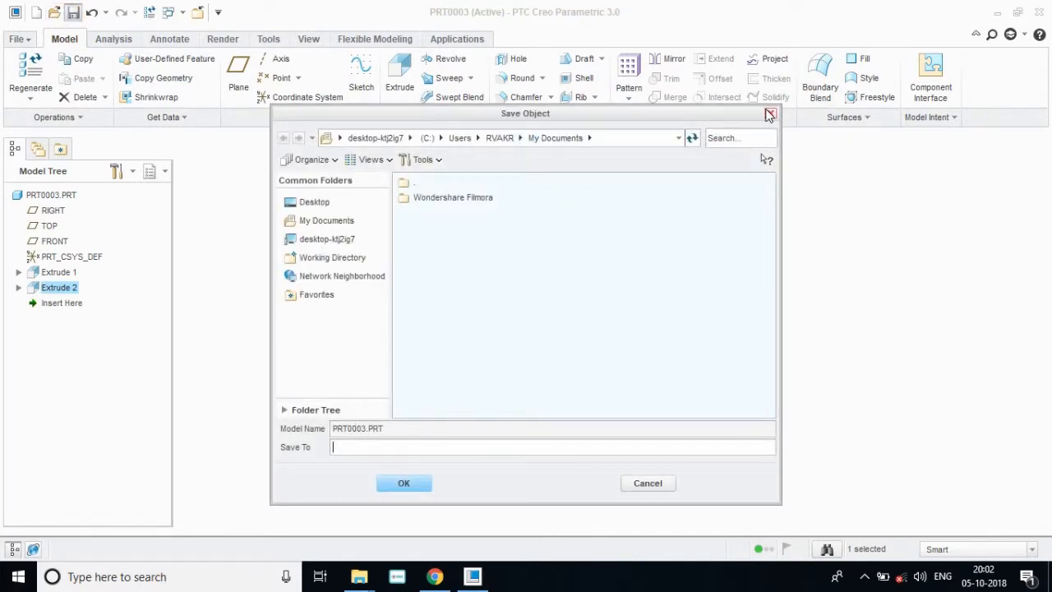
left_click(648, 483)
left_click(18, 39)
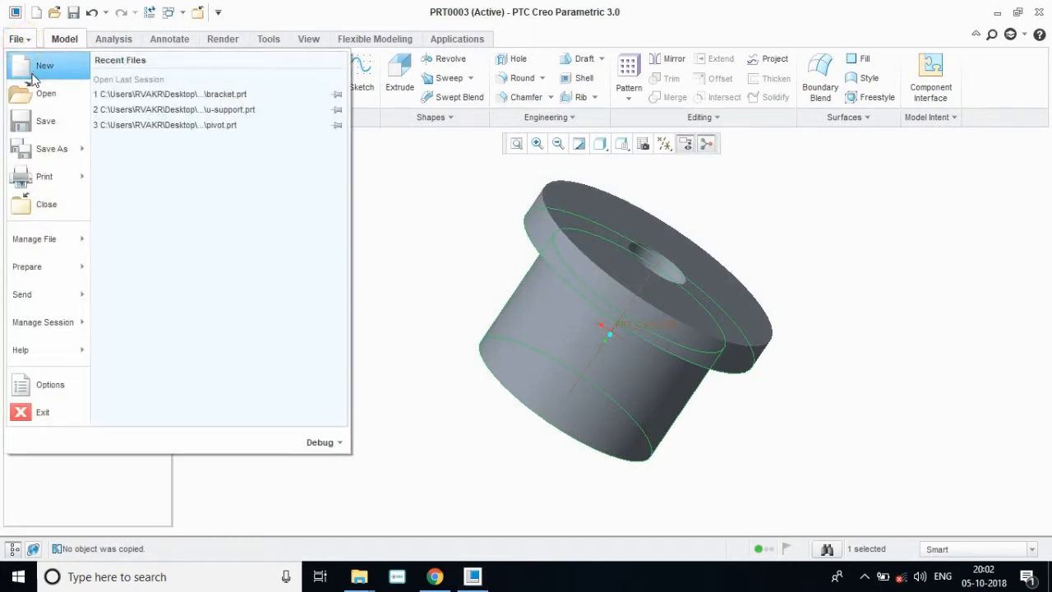
mouse_move(49, 149)
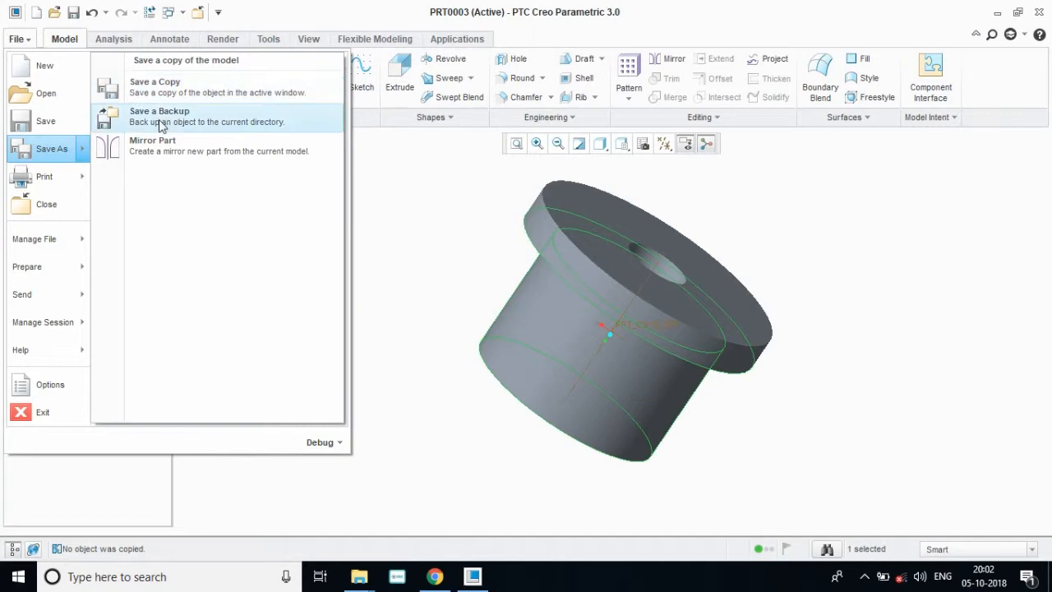
left_click(51, 150)
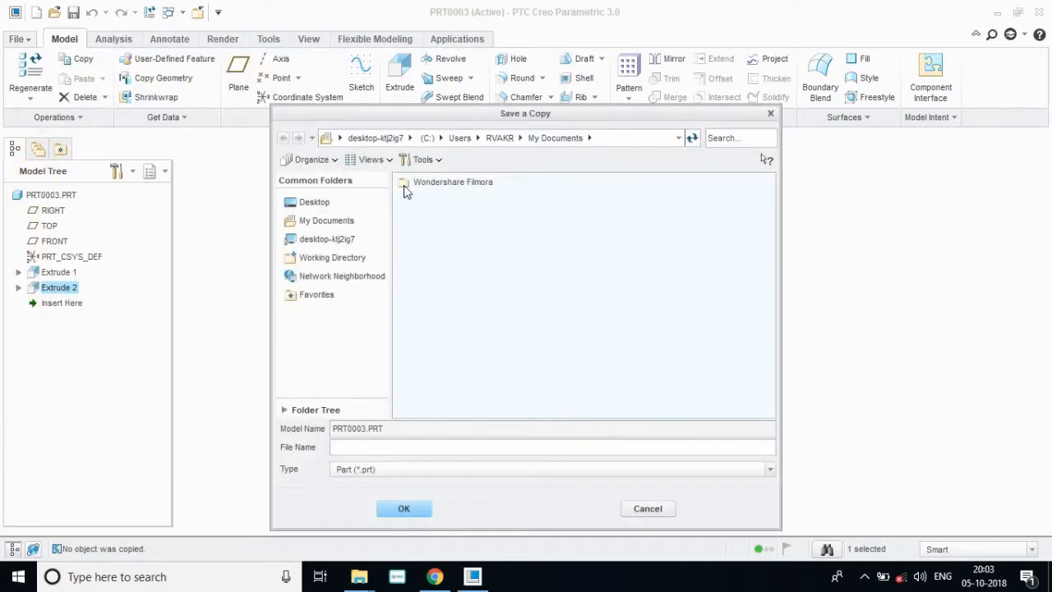
left_click(329, 203)
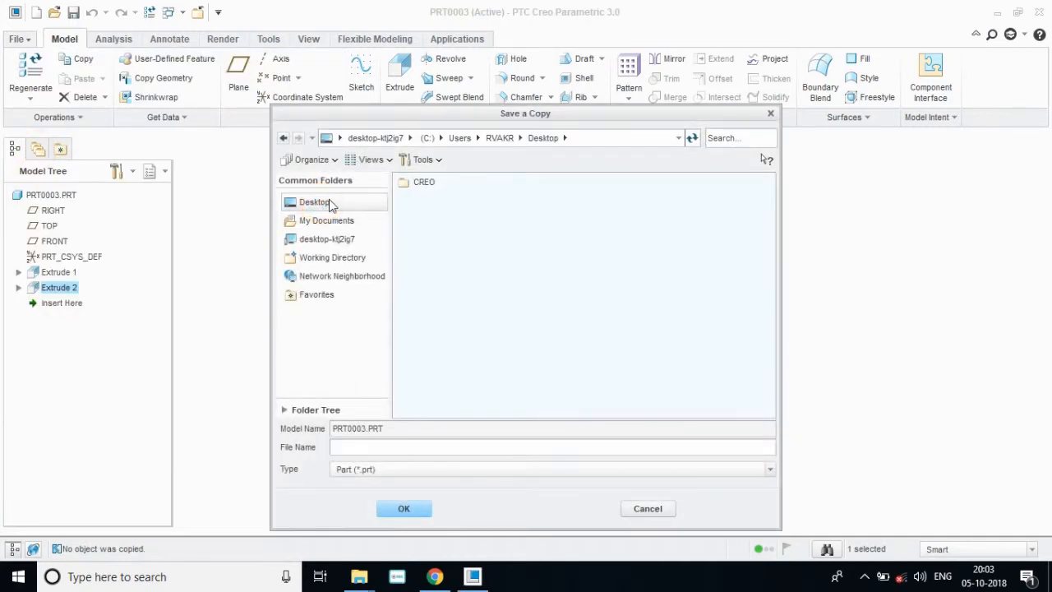
double_click(420, 183)
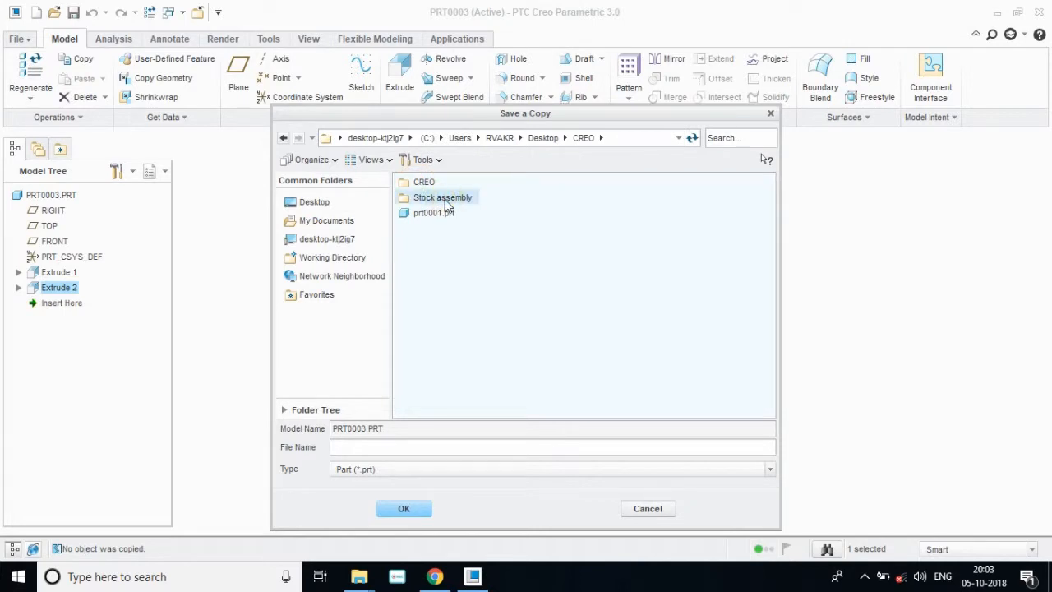
double_click(444, 198)
left_click(371, 443)
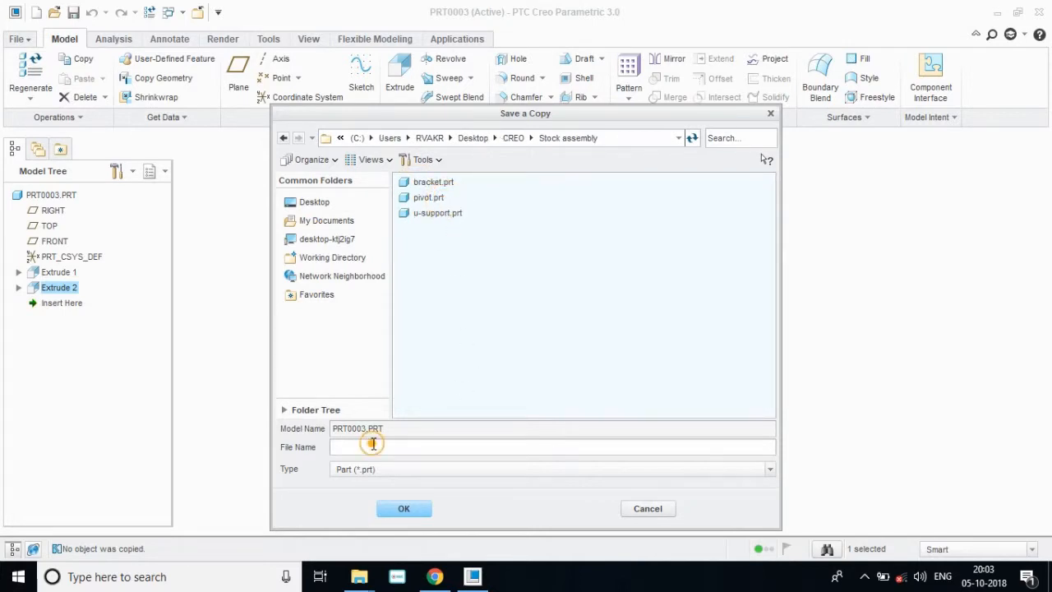
left_click(369, 448)
Step: Copy the word Bushing from the Figure 6 caption in the PDF drawing and save the part copy under that name
left_click(448, 580)
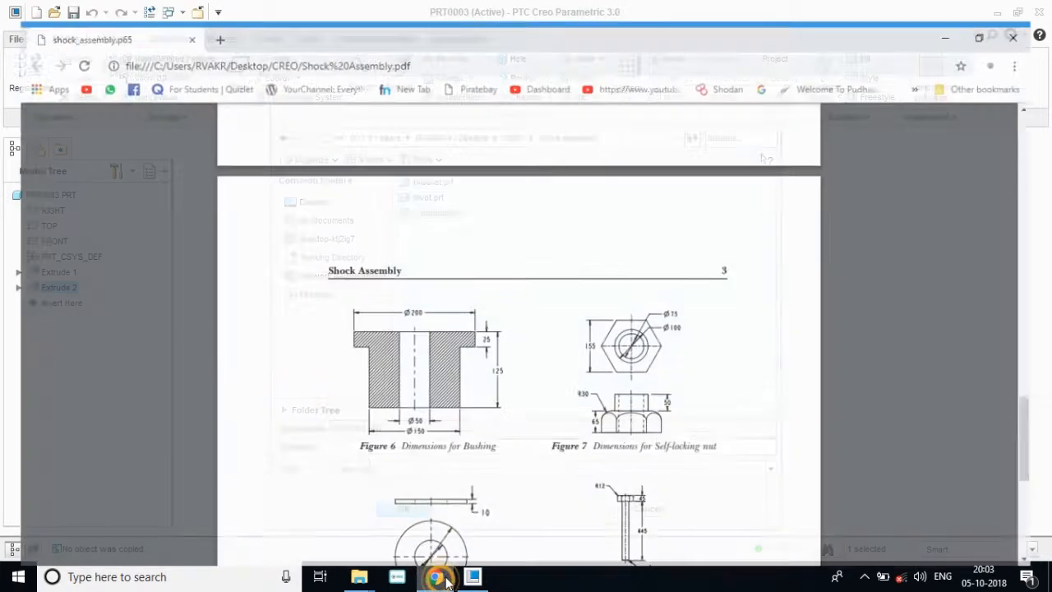
left_click_drag(494, 438, 464, 434)
key("ctrl+c")
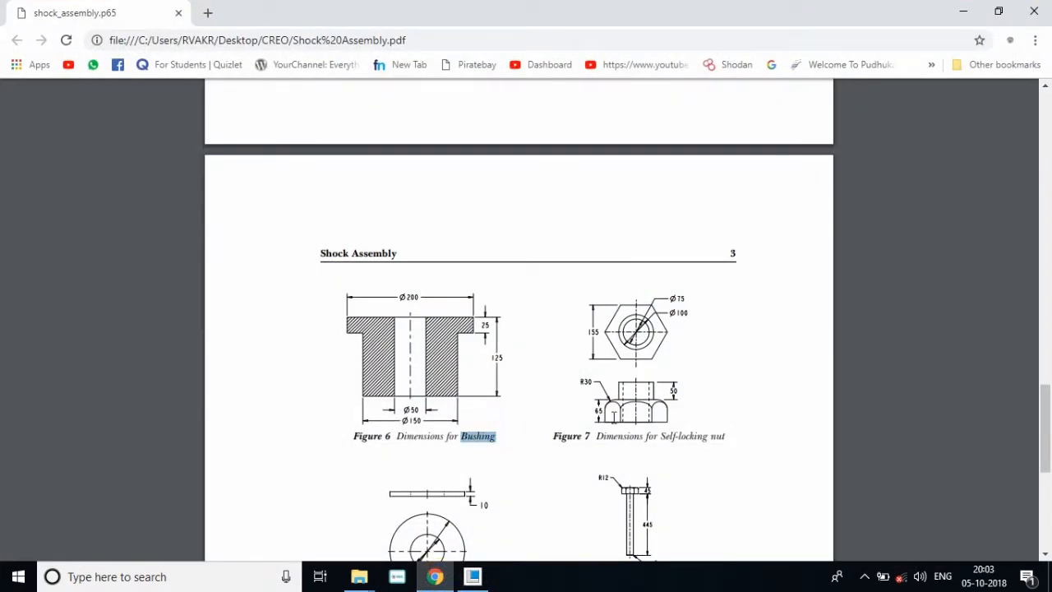
left_click(473, 576)
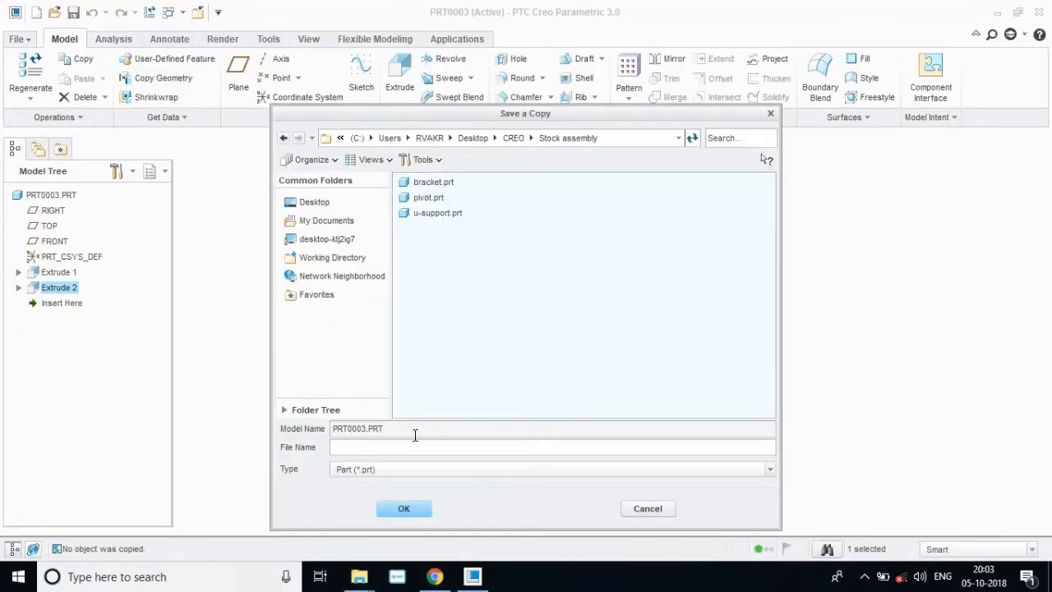
key("ctrl+v")
left_click(393, 511)
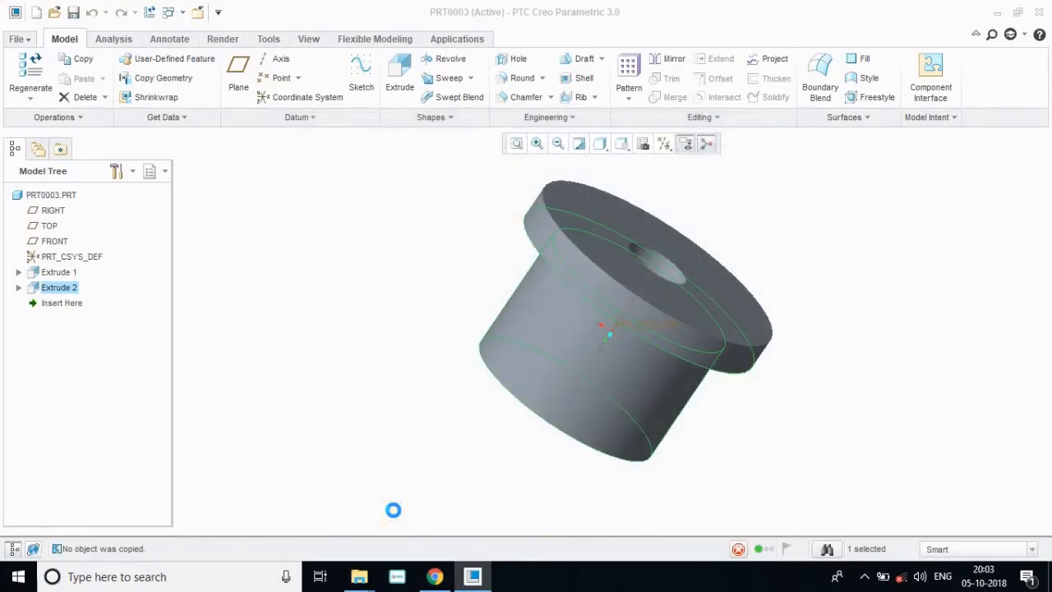
Step: Create a new solid part with the default name and template
left_click(14, 39)
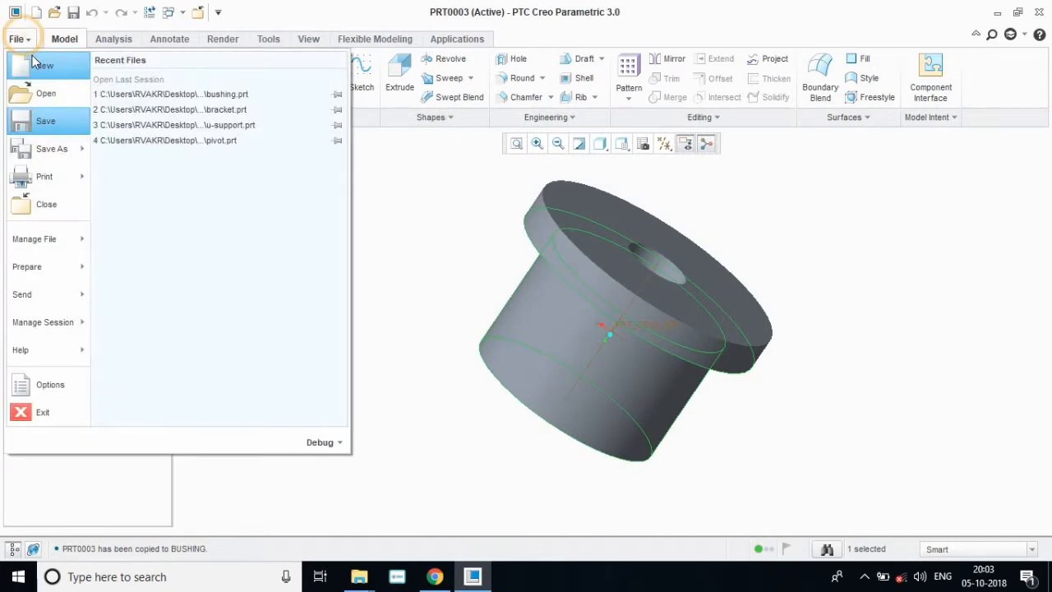
left_click(34, 65)
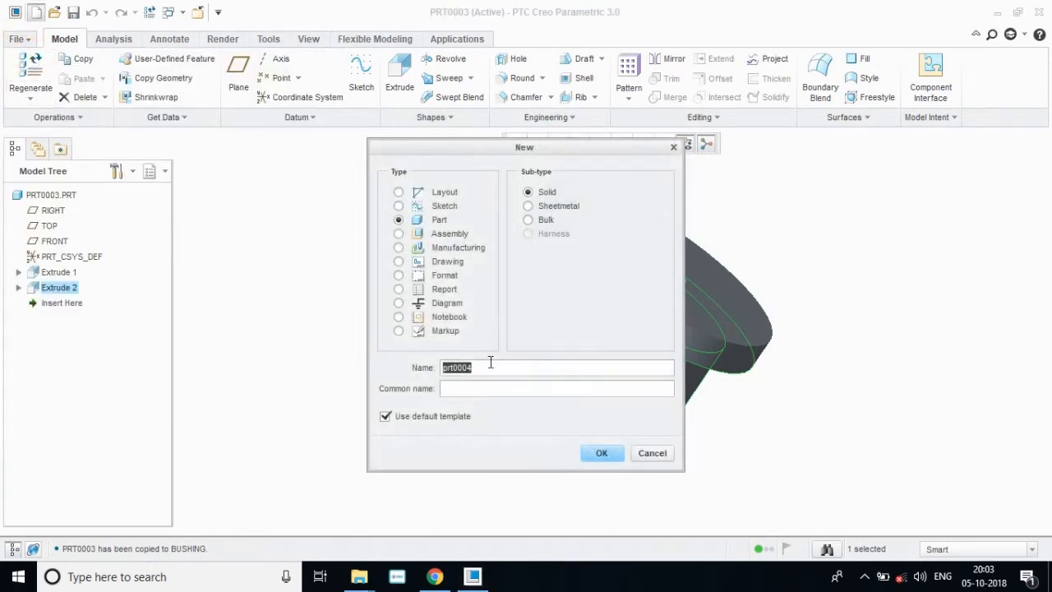
left_click(601, 453)
Step: Examine the remaining part drawings in the Shock Assembly PDF, especially the washer's dimensions, and return to the new part in Creo
left_click(451, 578)
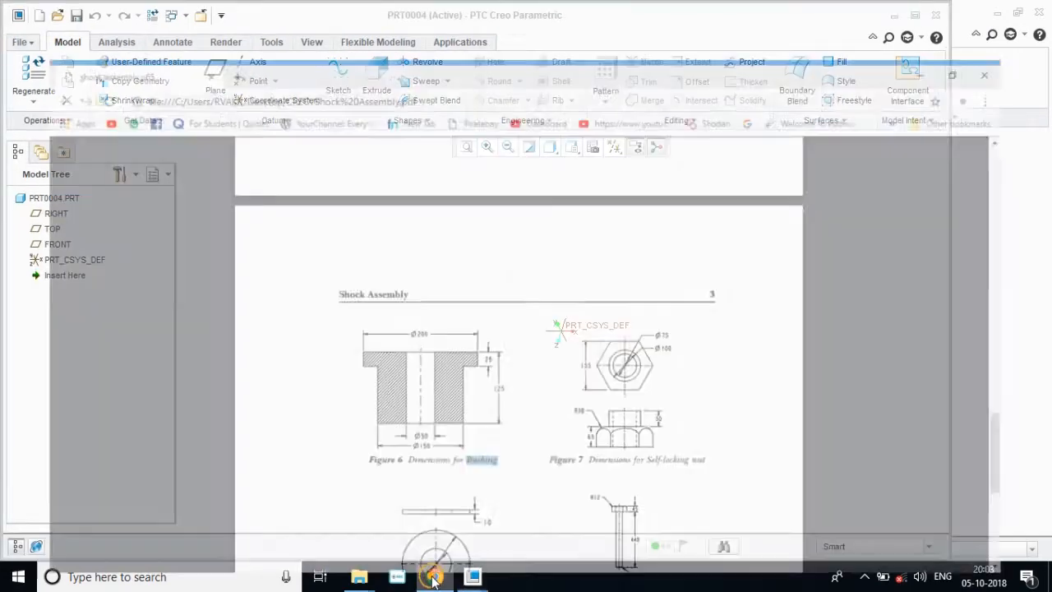
scroll(547, 411, "down", 2)
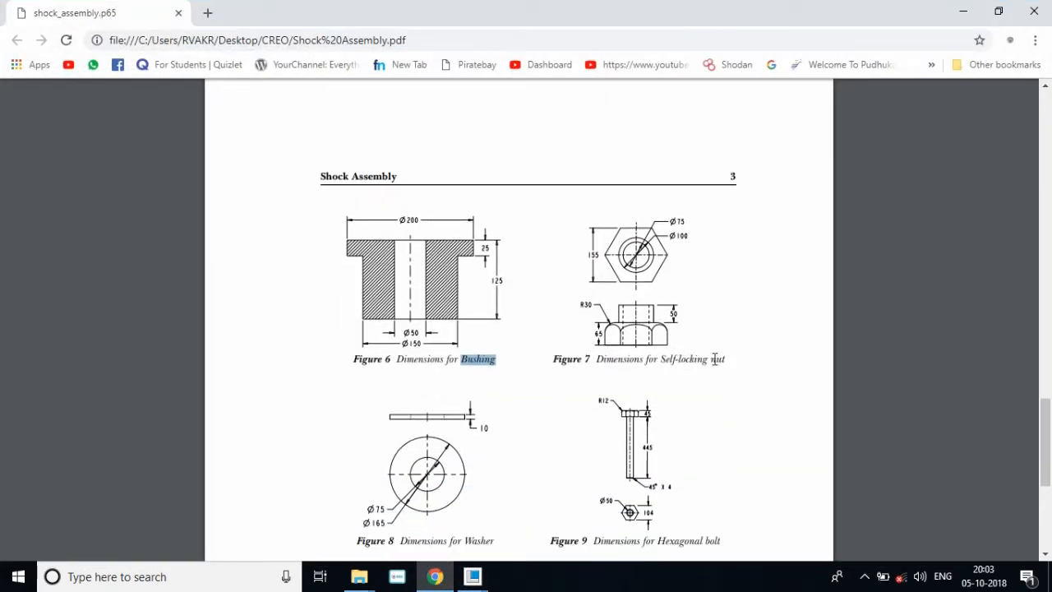
left_click(1011, 10)
left_click(1000, 18)
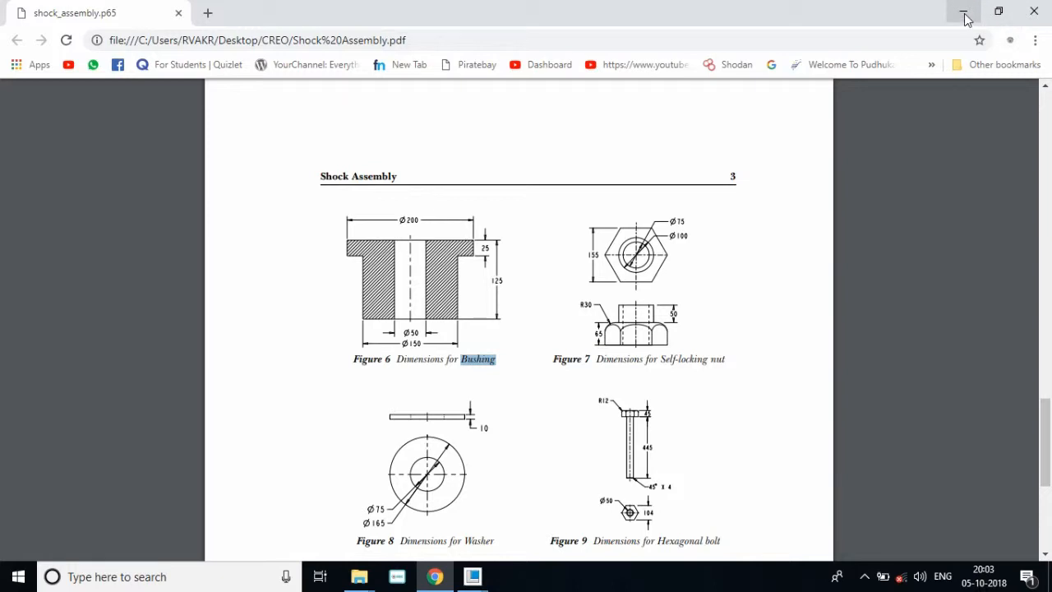
scroll(704, 301, "down", 2)
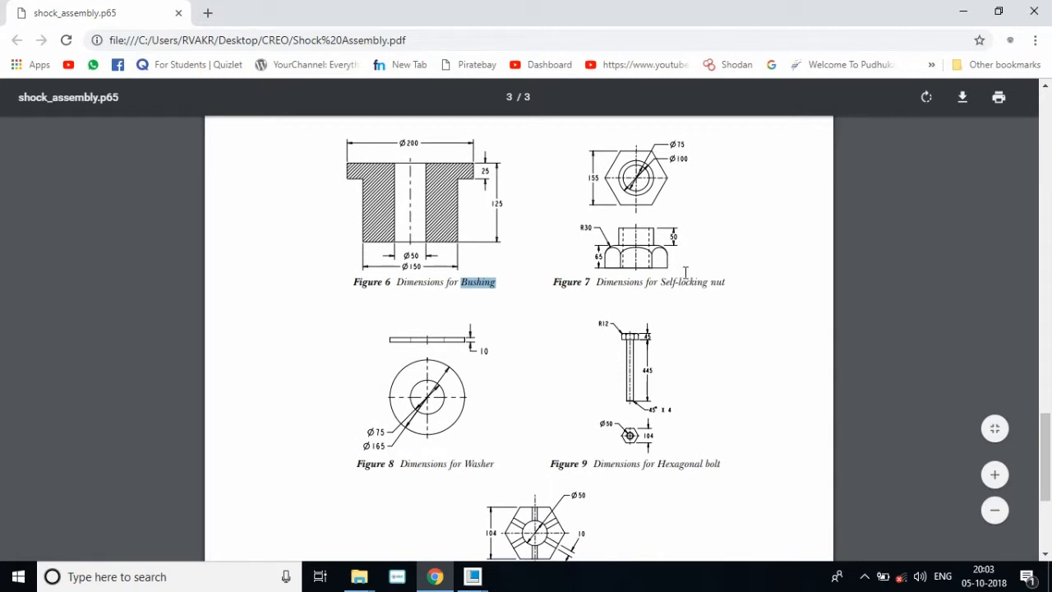
scroll(686, 277, "down", 2)
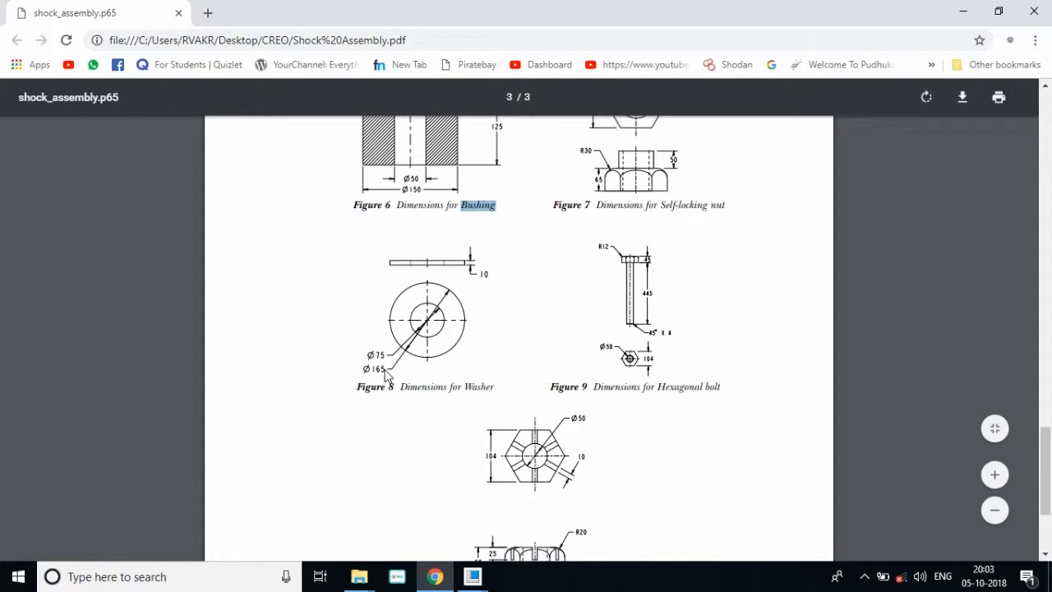
mouse_move(483, 578)
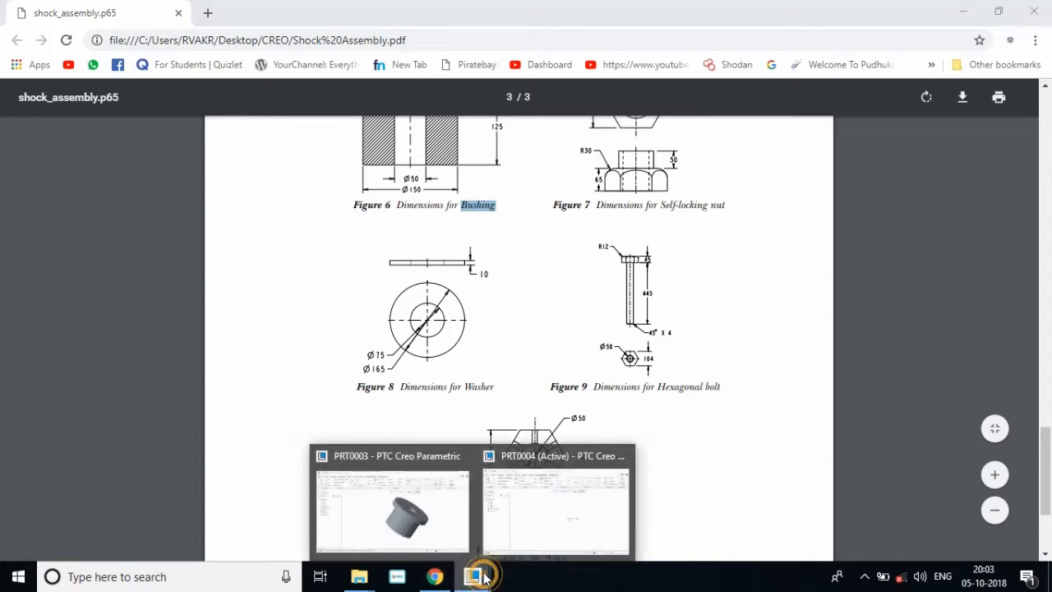
left_click(524, 516)
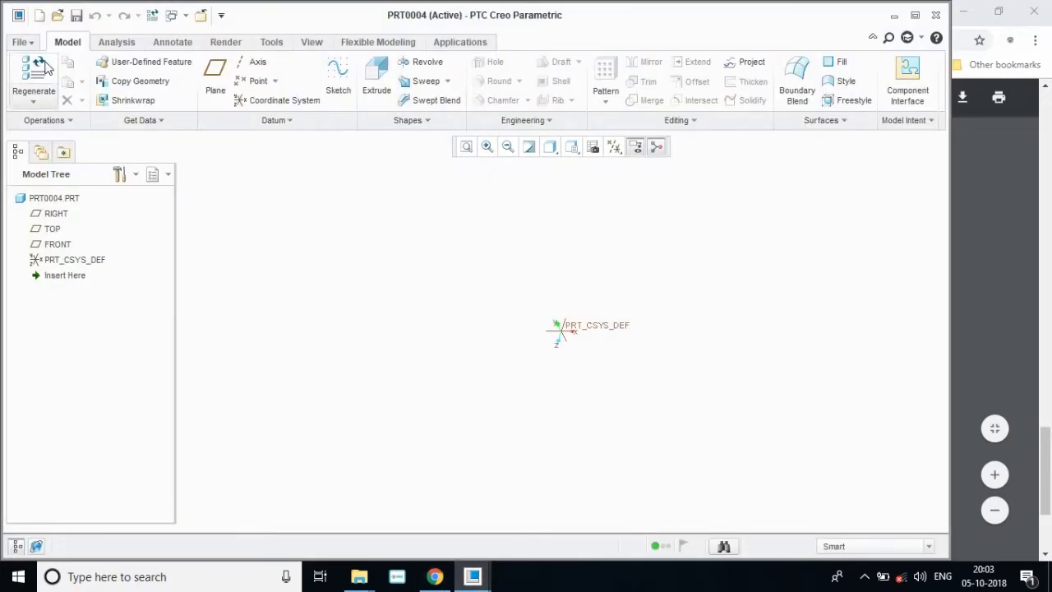
Step: Start an extrusion with an internal sketch on the TOP plane and orient the view parallel to the sketch
left_click(371, 72)
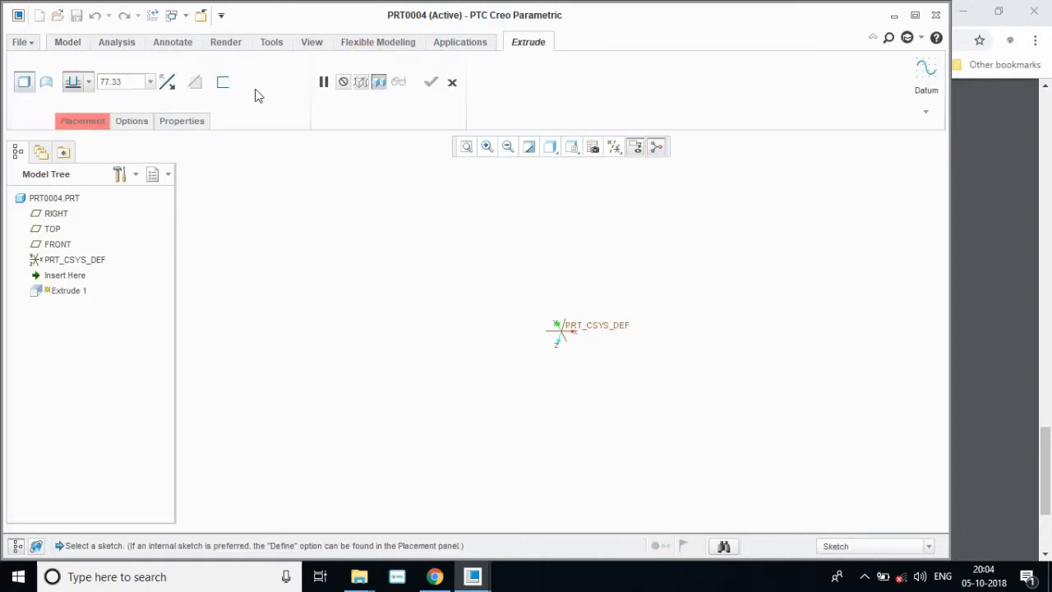
left_click(91, 121)
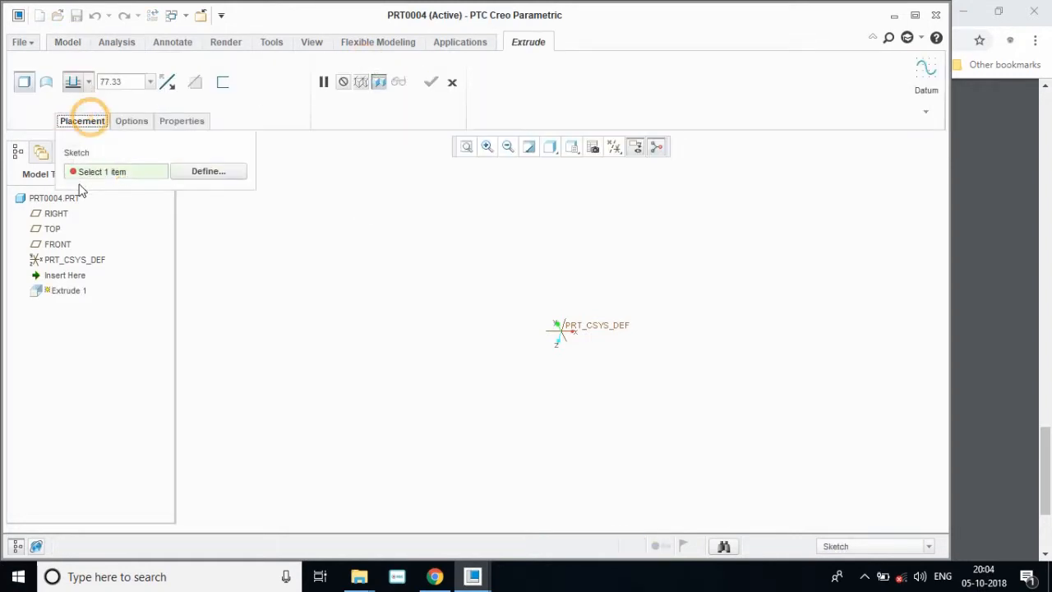
left_click(64, 231)
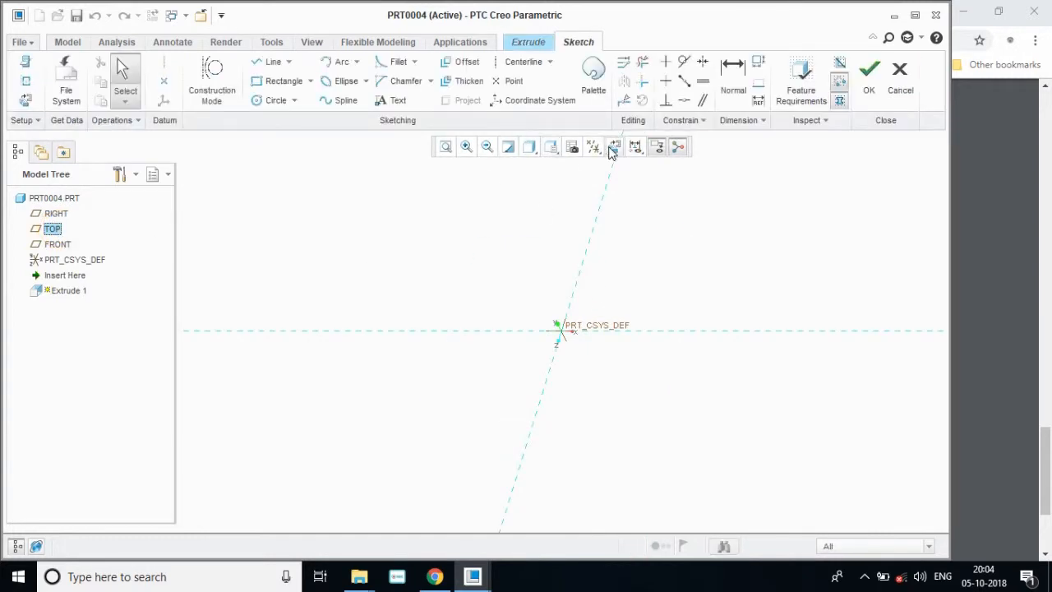
left_click(608, 147)
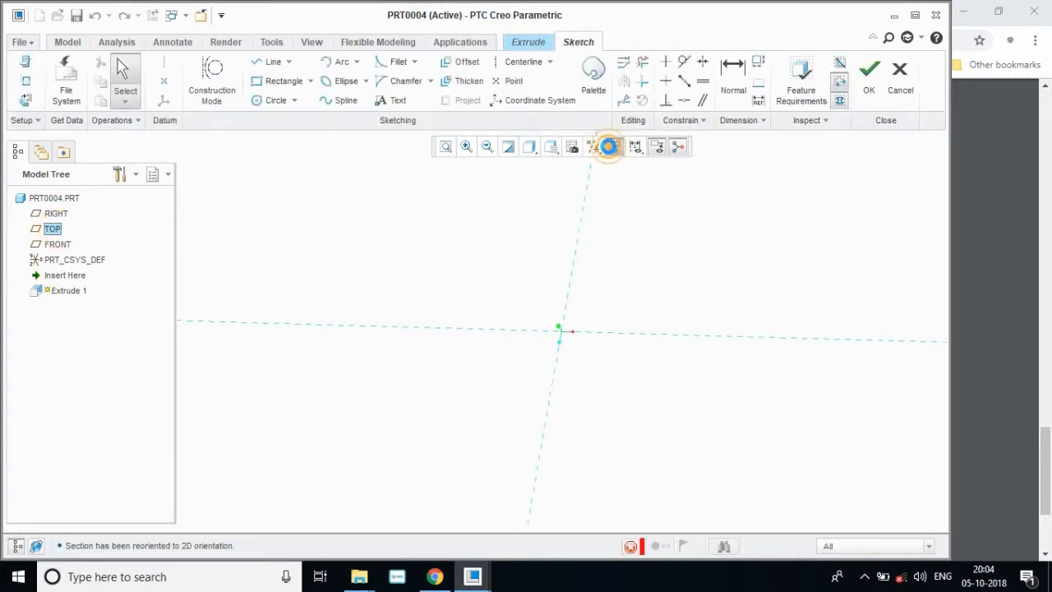
Step: Sketch two concentric circles at the origin, about 240 and 372 in diameter
left_click(273, 99)
left_click(561, 332)
left_click(624, 370)
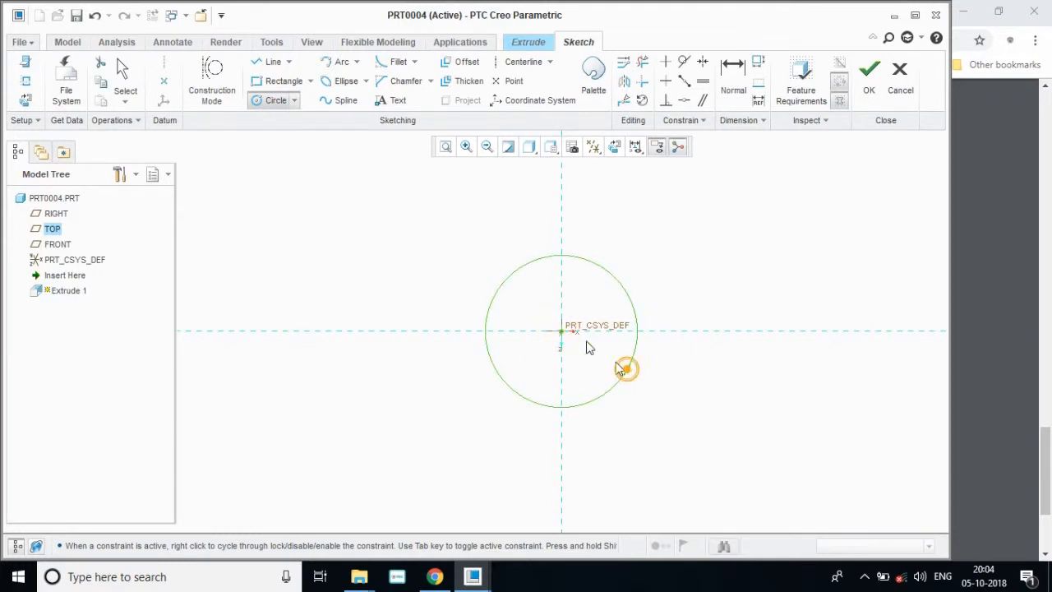
left_click(561, 332)
left_click(666, 387)
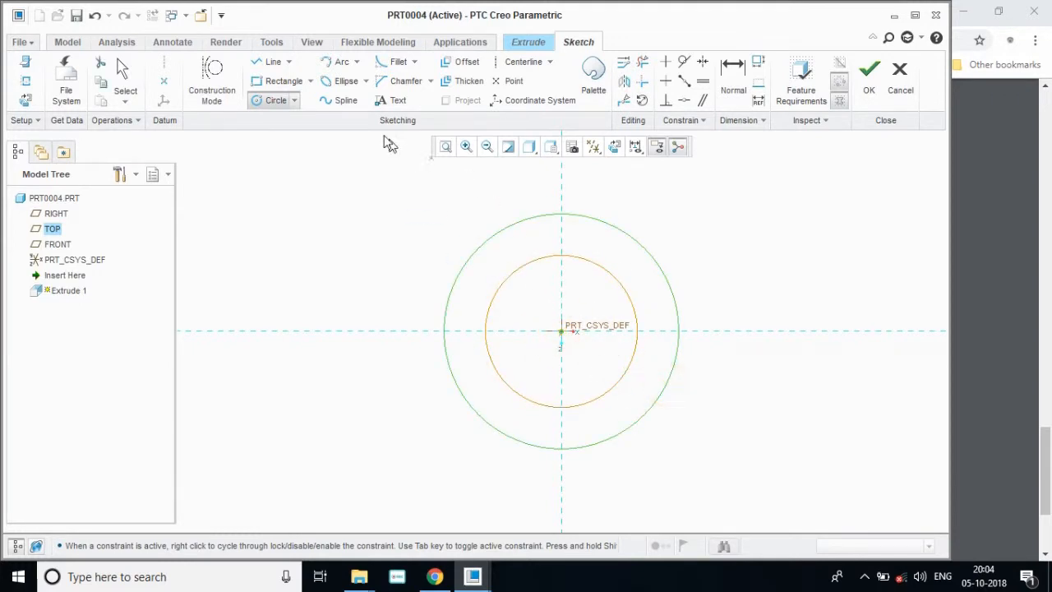
left_click(123, 83)
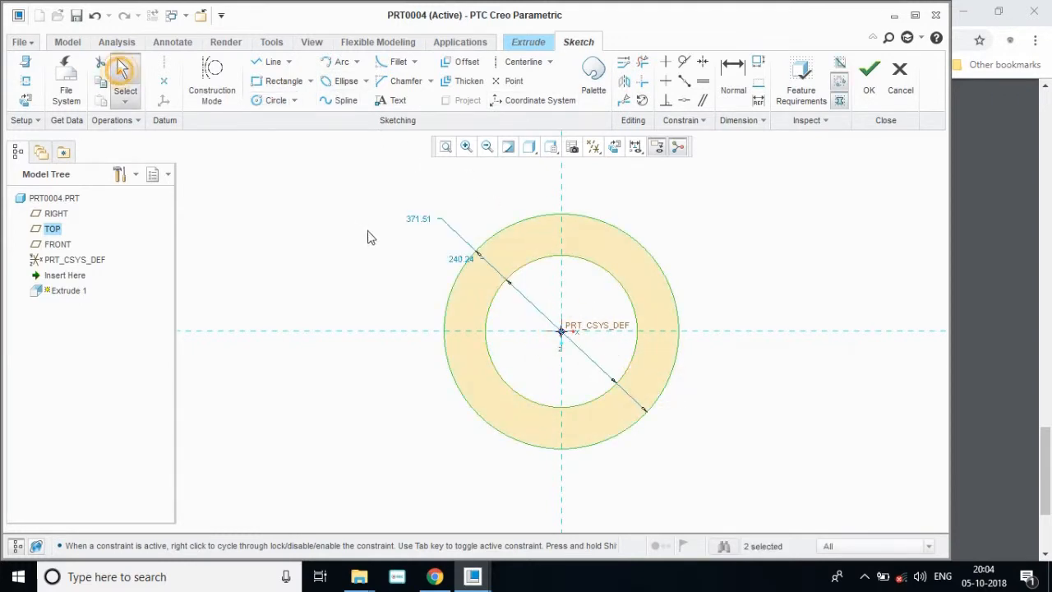
Step: Move the inner circle's diameter dimension beside the ring and set it to 75
left_click(443, 258)
left_click_drag(456, 258, 357, 333)
double_click(438, 336)
left_click(438, 334)
key("BackSpace")
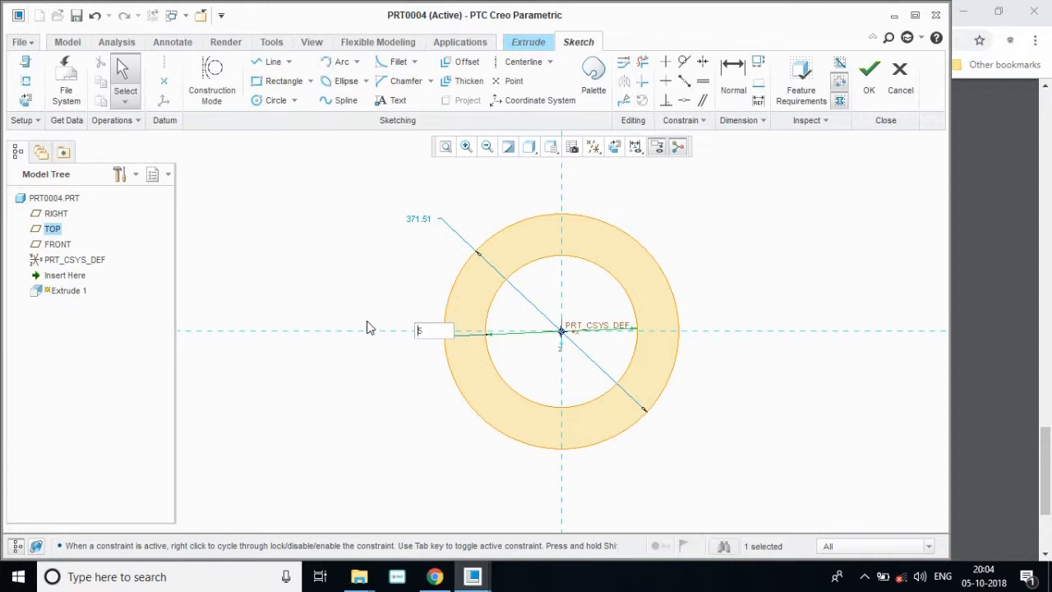
type("7")
key("Return")
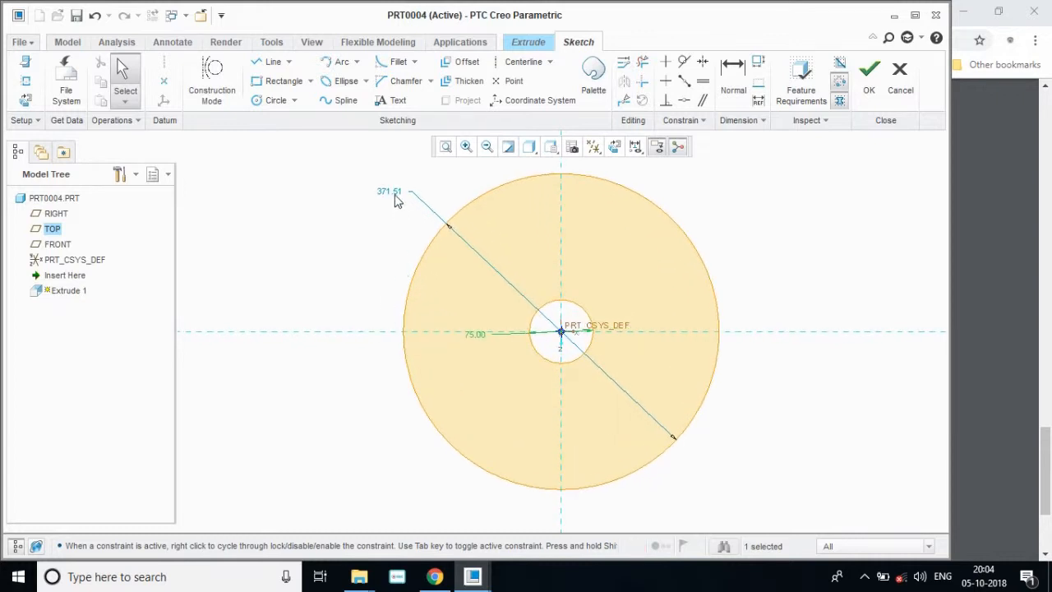
Step: Check the washer's outer diameter in the PDF drawing, set the outer circle's diameter to 175 and finish the sketch
left_click(389, 188)
double_click(389, 189)
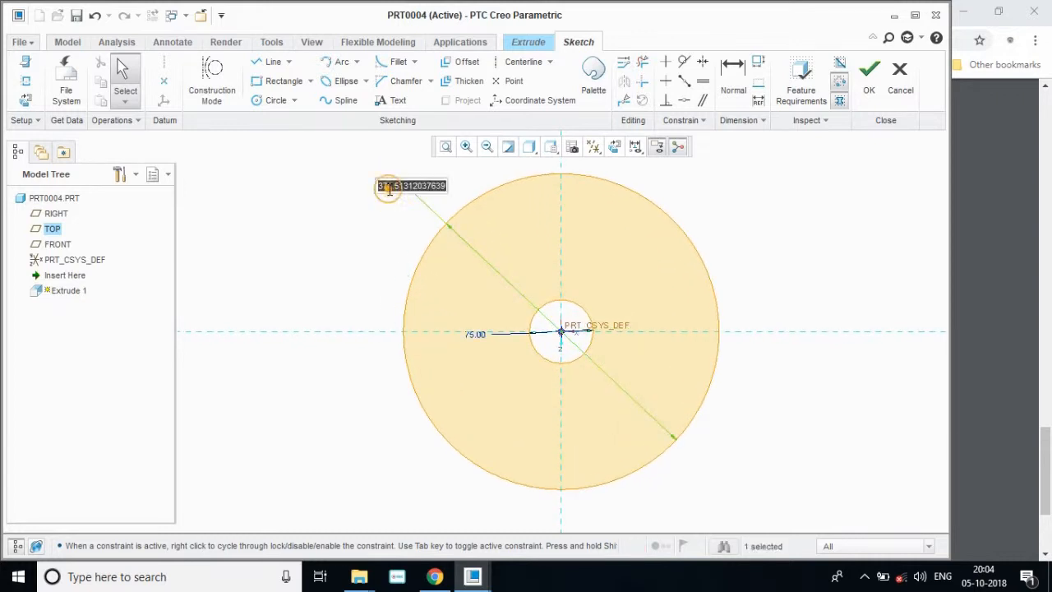
left_click(436, 577)
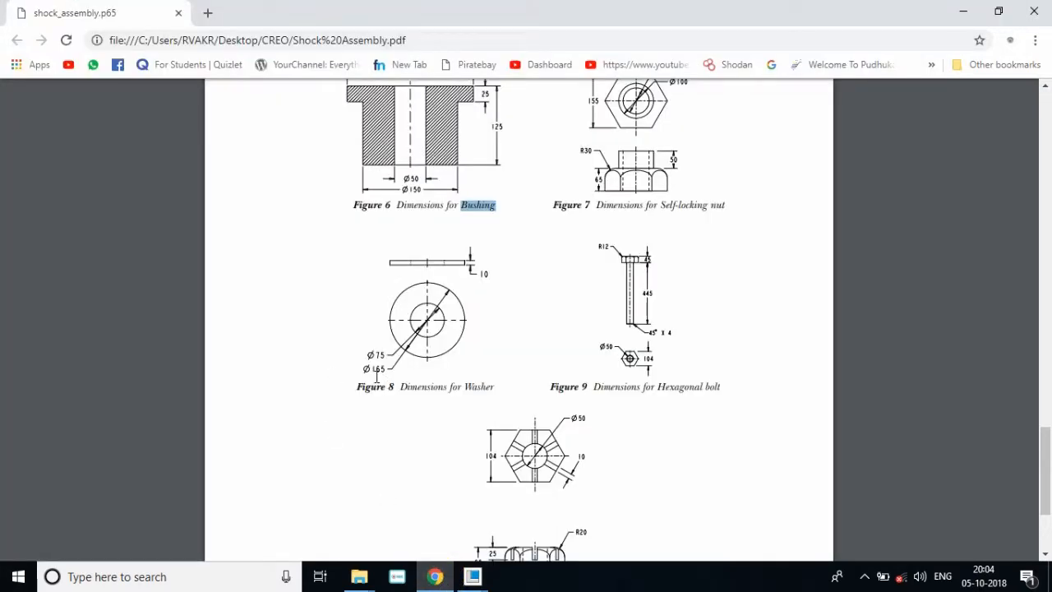
left_click(441, 579)
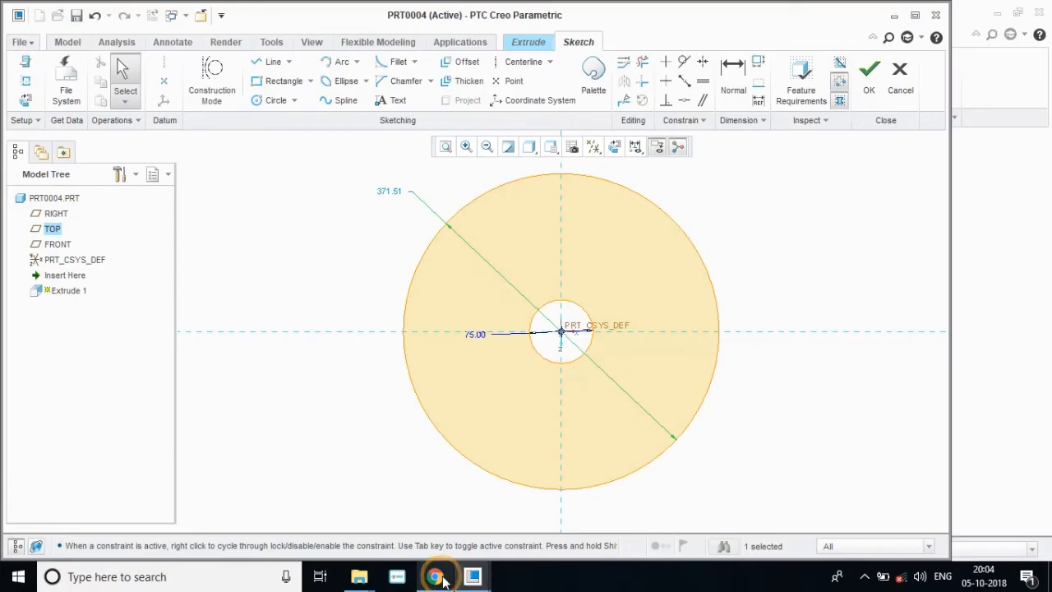
double_click(388, 191)
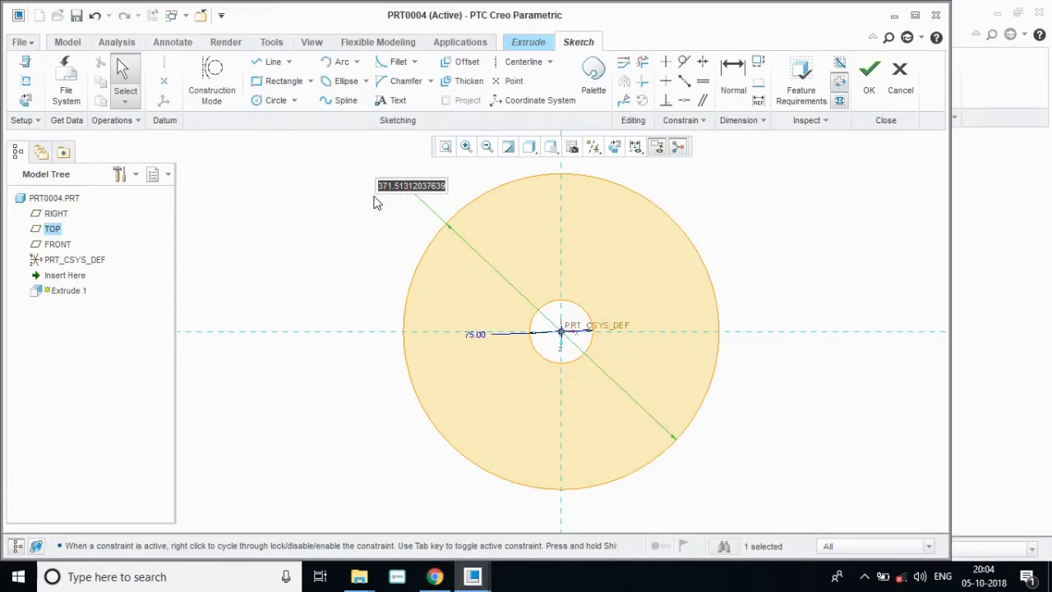
type("175")
key("Return")
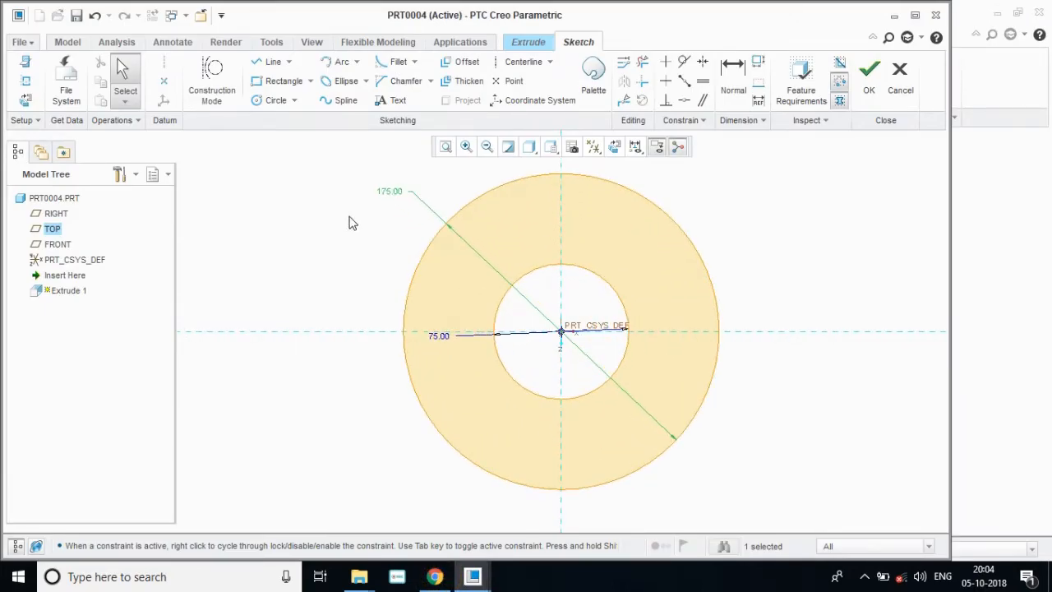
left_click(868, 74)
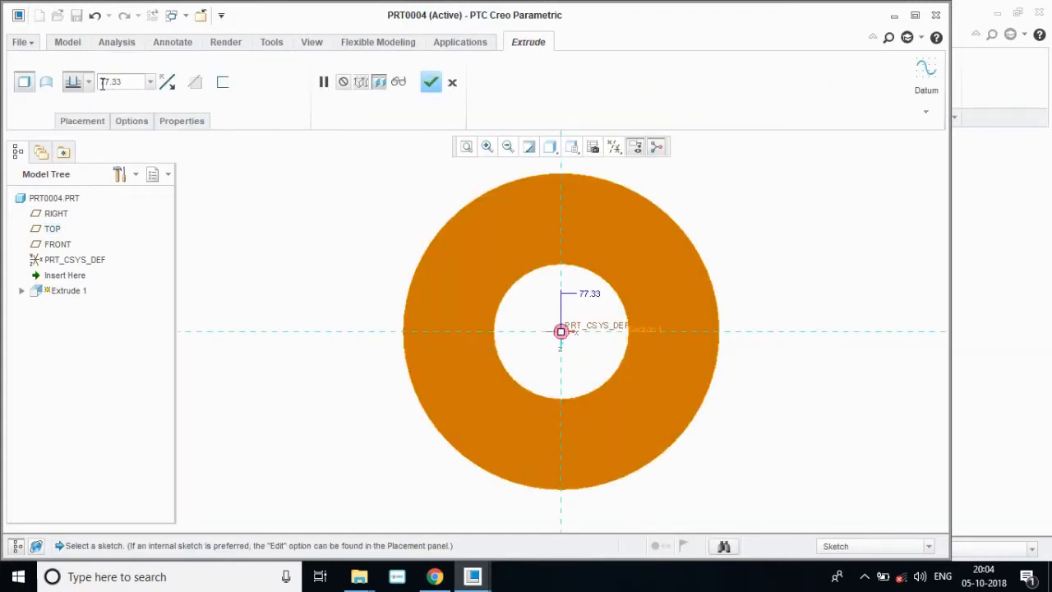
Step: Extrude the ring sketch symmetrically about the sketch plane to a total depth of 10
left_click(88, 82)
left_click(74, 124)
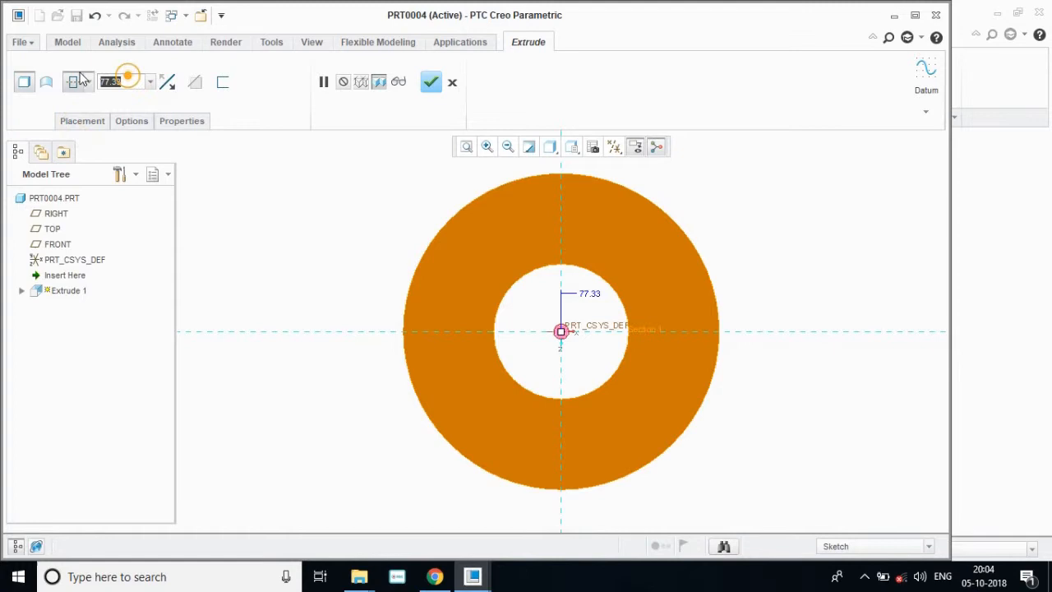
type("10")
key("Return")
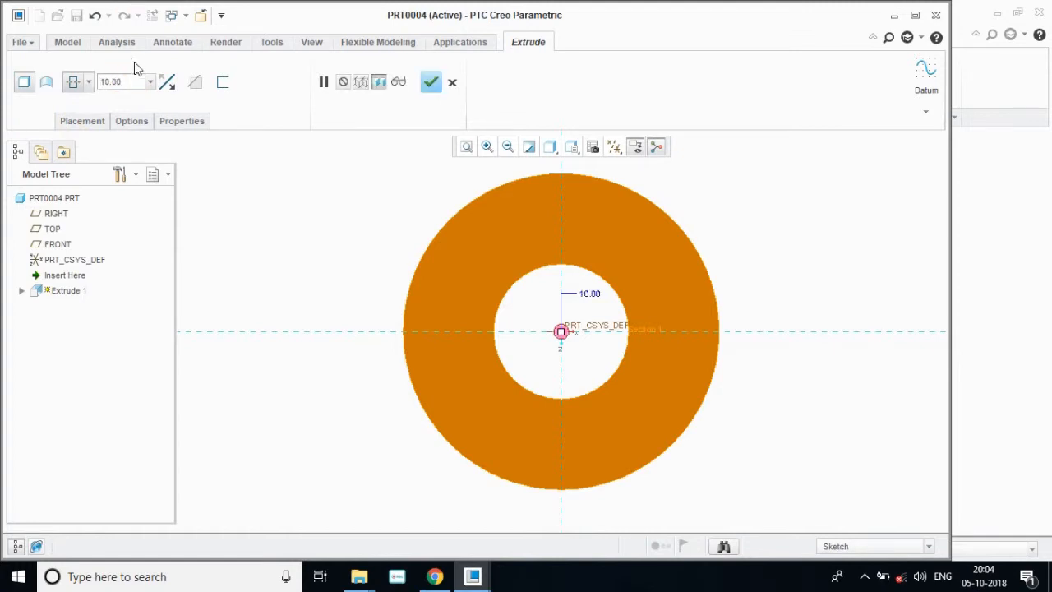
left_click(431, 82)
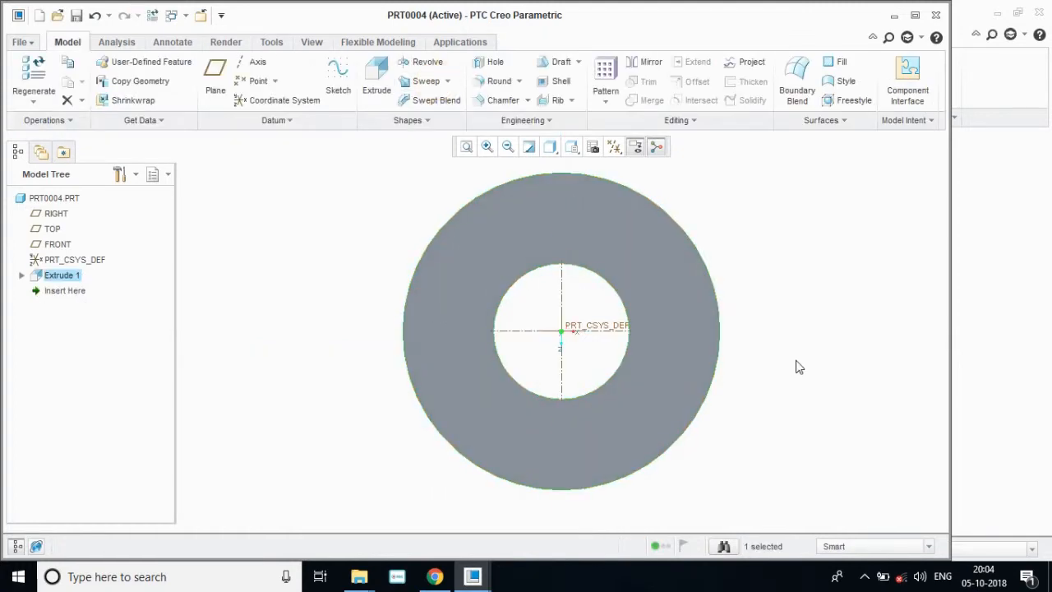
middle_click_drag(802, 374, 804, 352)
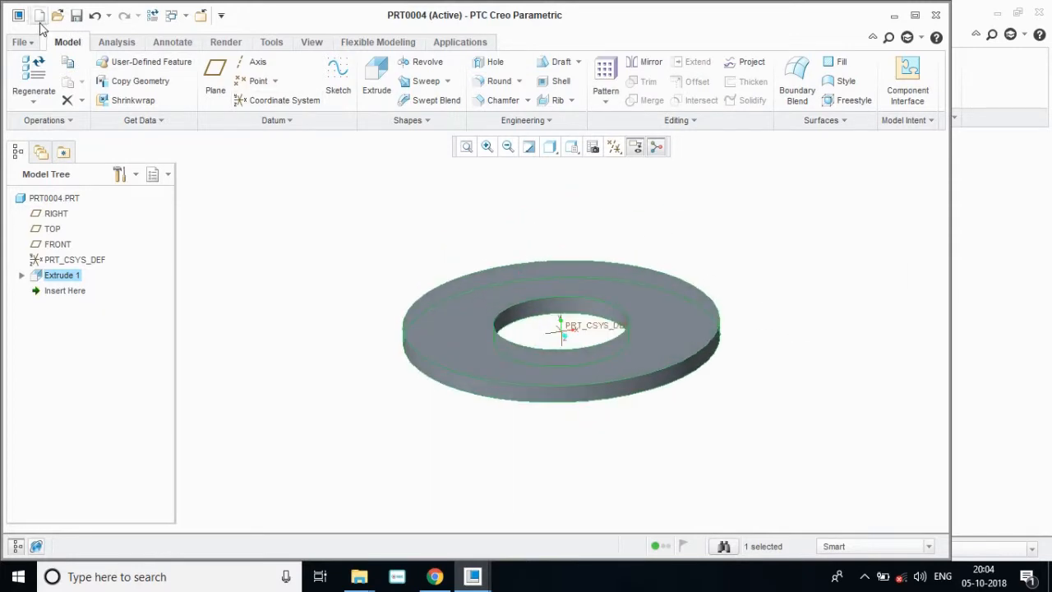
Step: Start saving a copy of the part and copy the name Washer from the Figure 8 caption in the PDF drawing
left_click(20, 44)
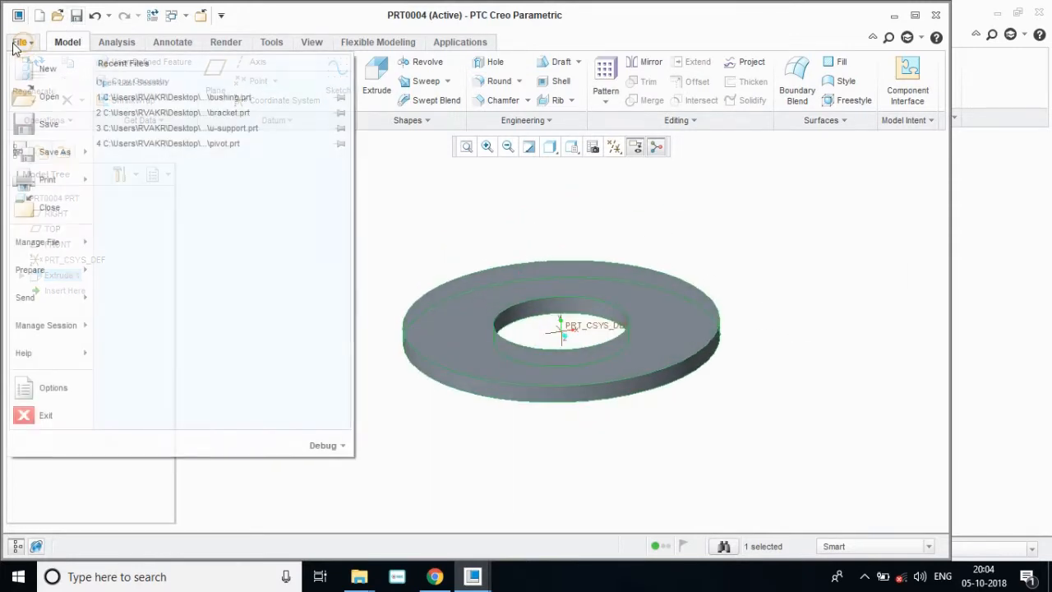
left_click(41, 150)
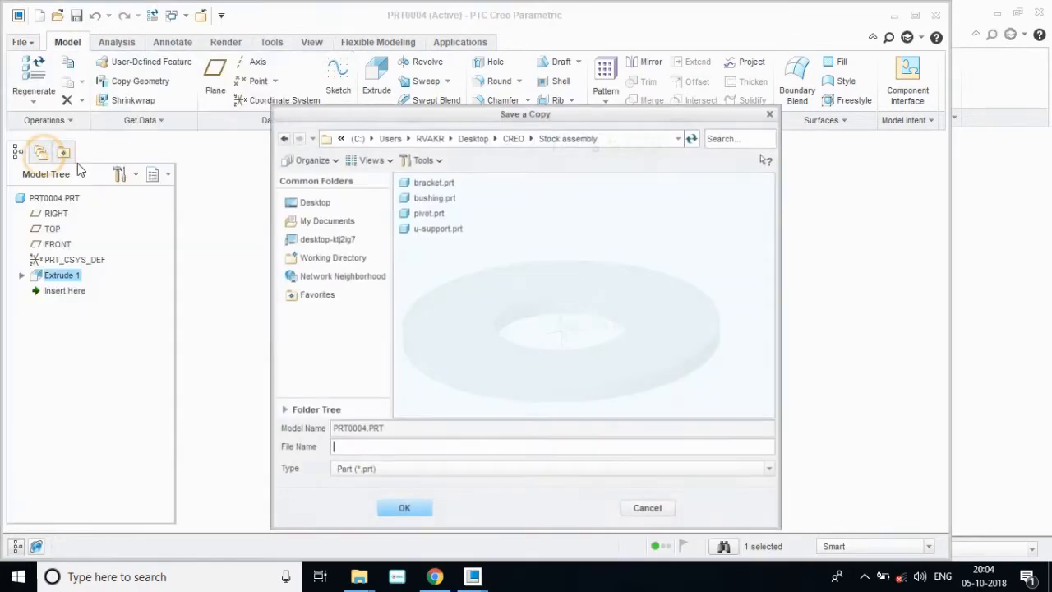
left_click(435, 577)
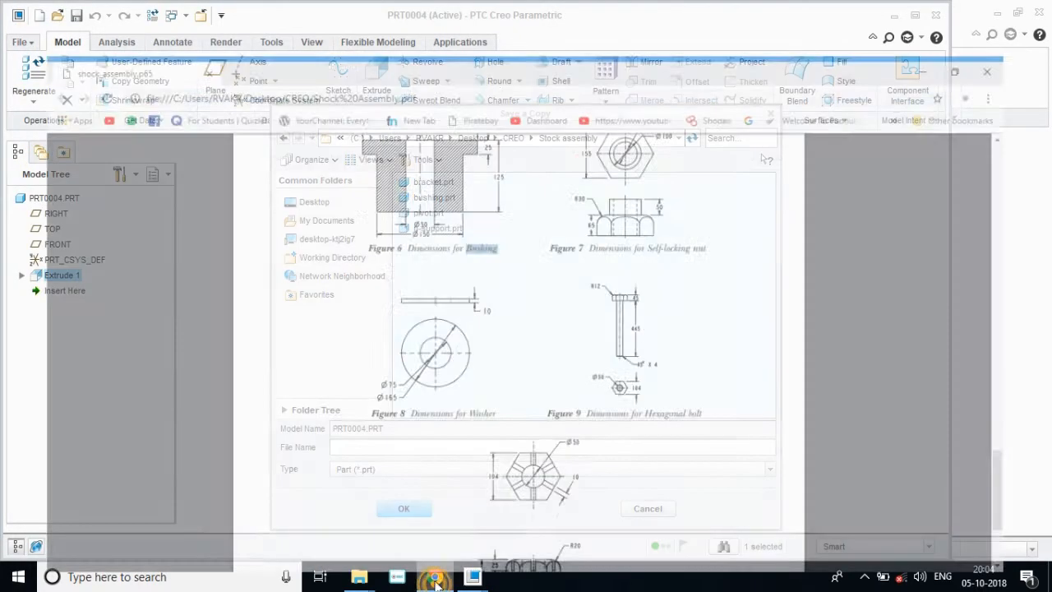
left_click_drag(503, 388, 467, 389)
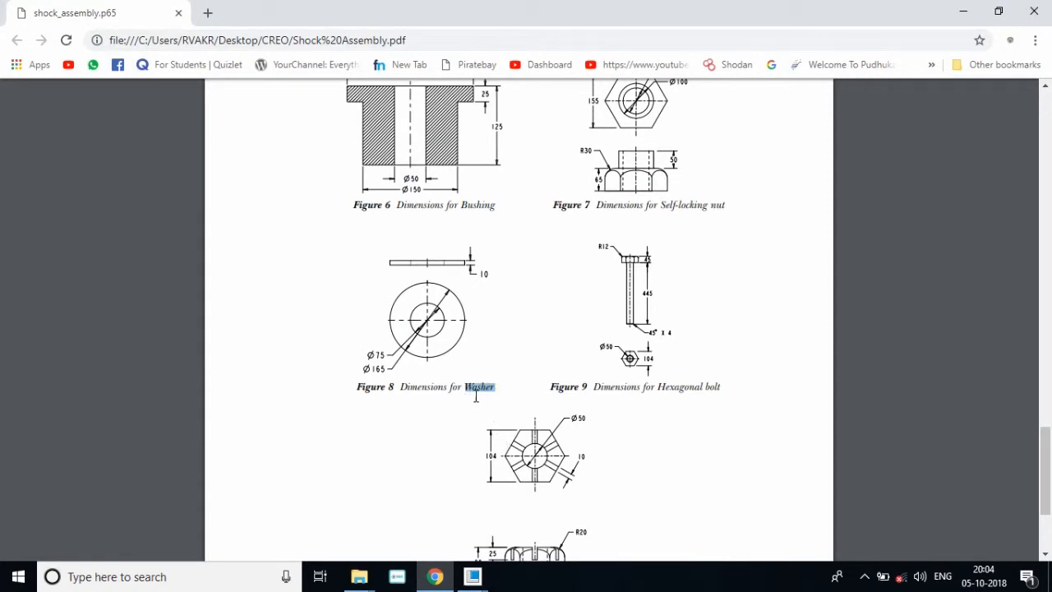
mouse_move(475, 573)
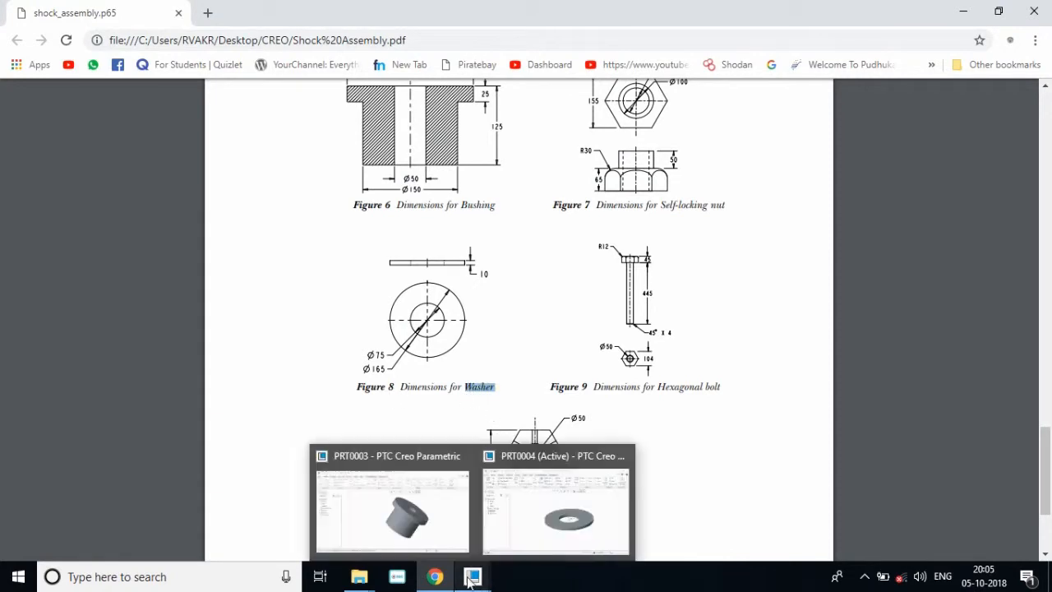
left_click(543, 533)
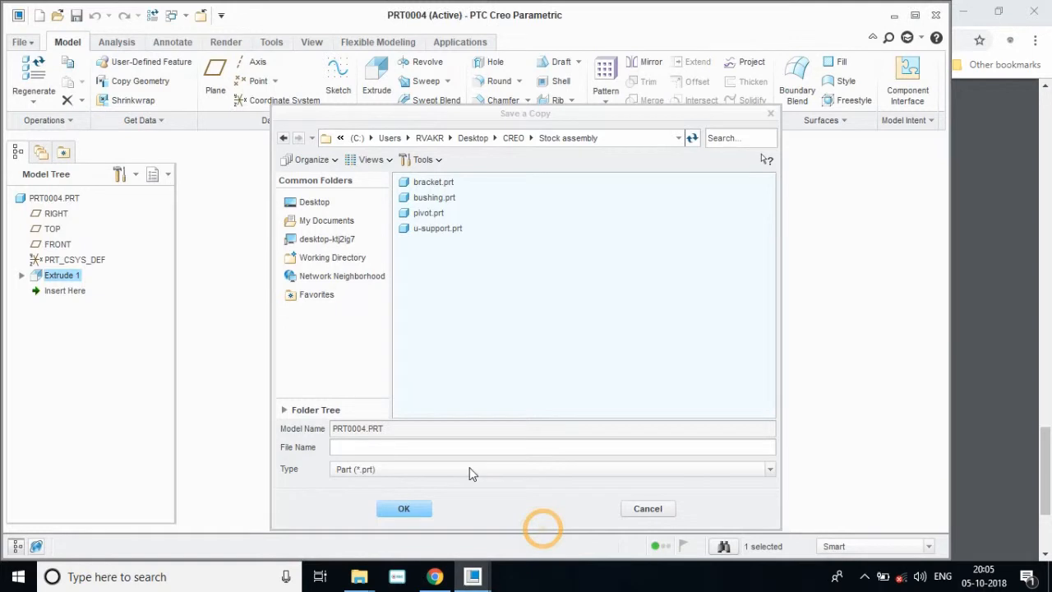
Step: Name the copy 8_Washer and save it as a part file in the Stock assembly folder
left_click(408, 453)
left_click(408, 452)
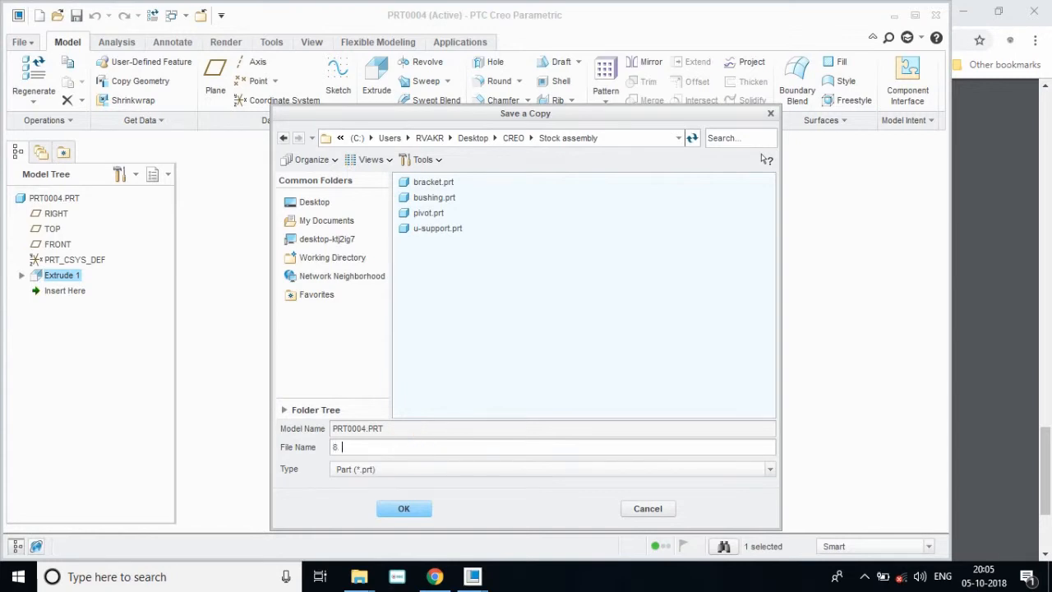
left_click(417, 513)
left_click(404, 508)
left_click(342, 447)
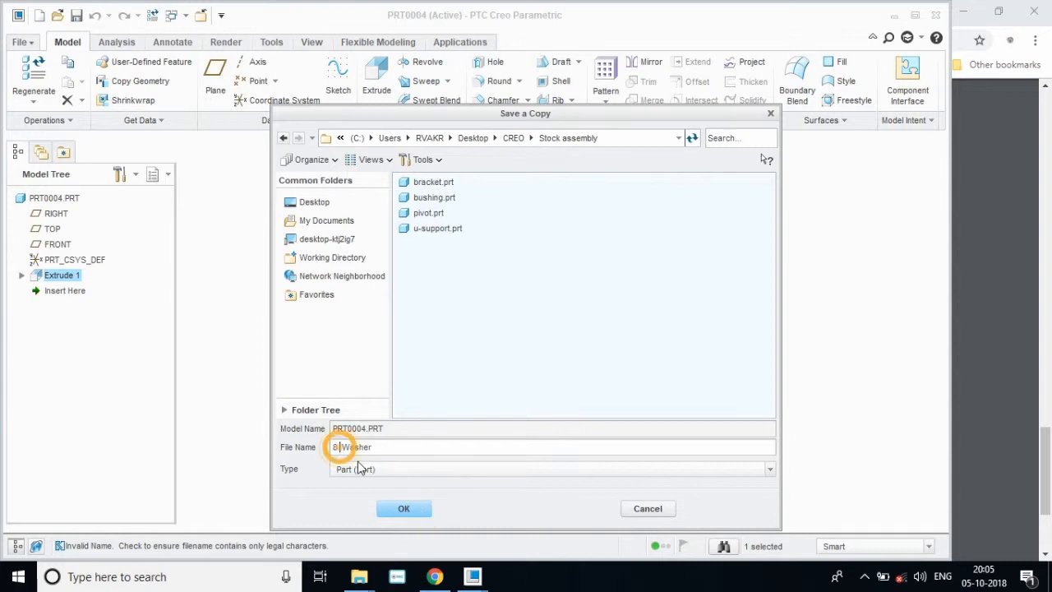
left_click(403, 507)
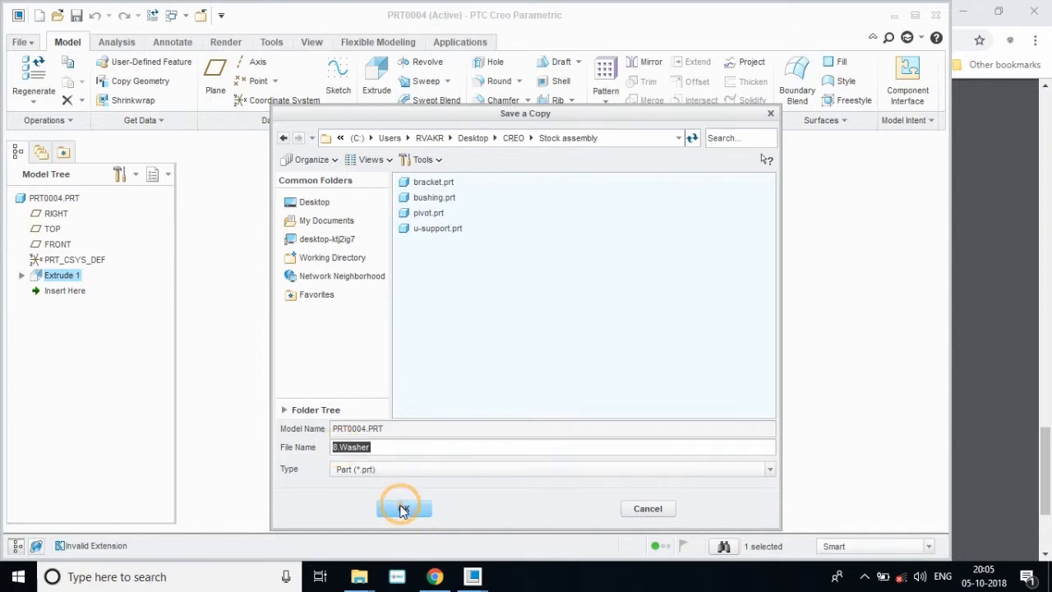
left_click(341, 445)
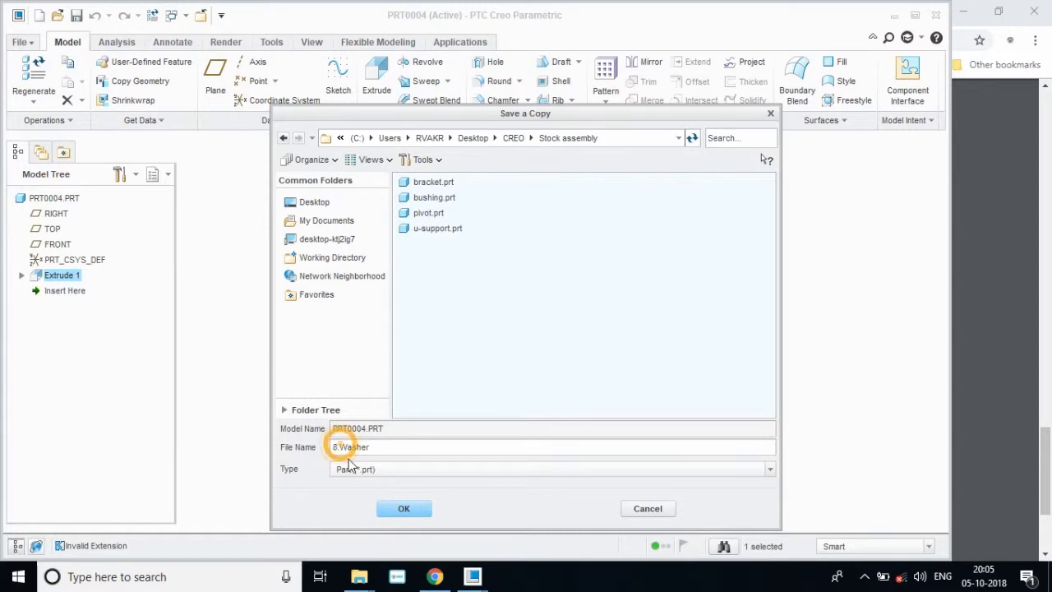
type("8_")
left_click(403, 508)
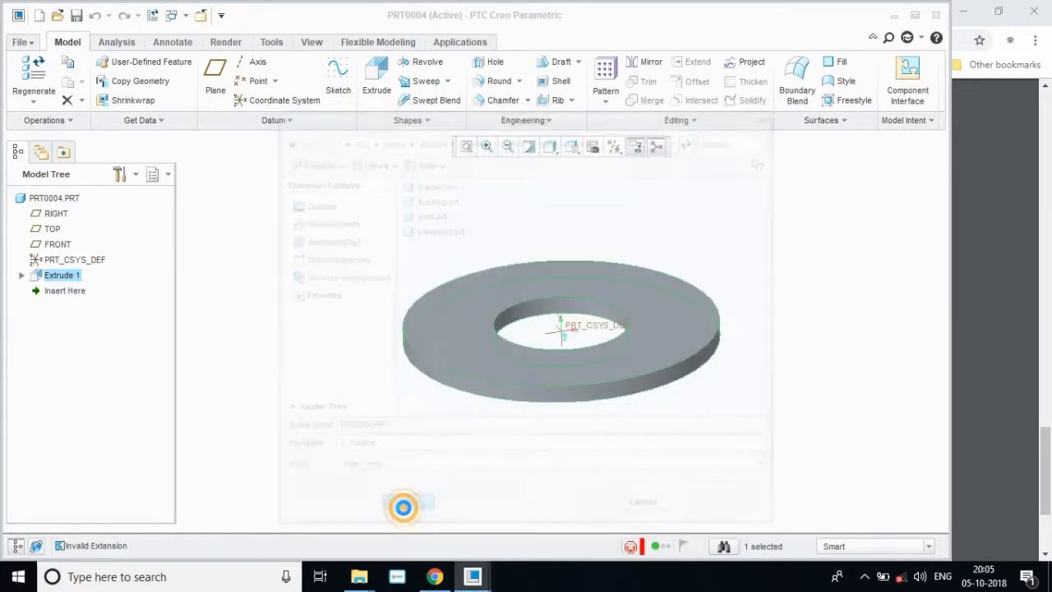
Step: Start a new solid part and copy the name Hexagonal bolt from the Figure 9 caption in the PDF drawing
left_click(20, 42)
left_click(33, 67)
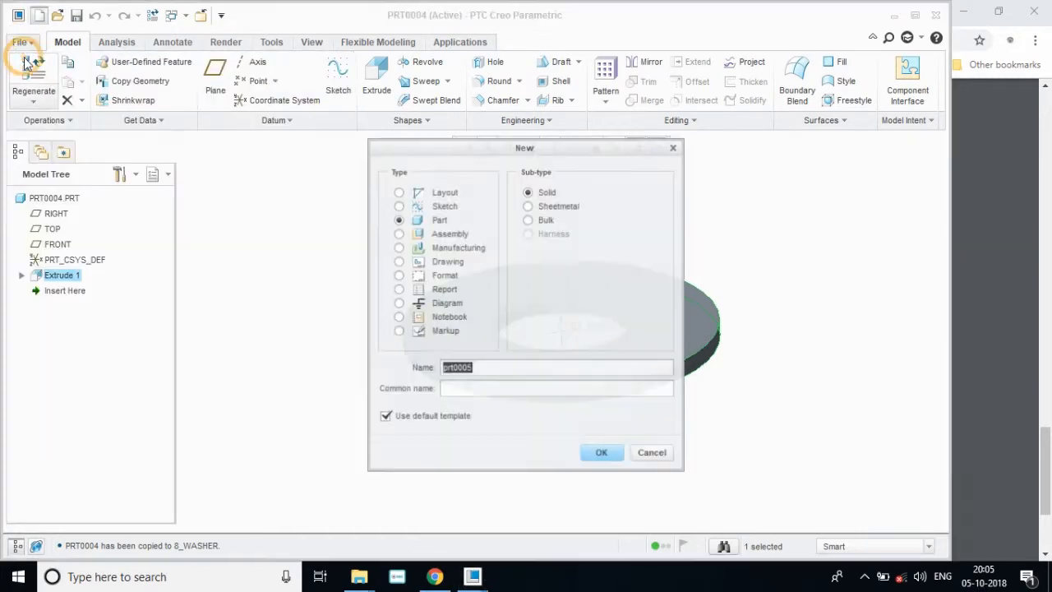
left_click(435, 577)
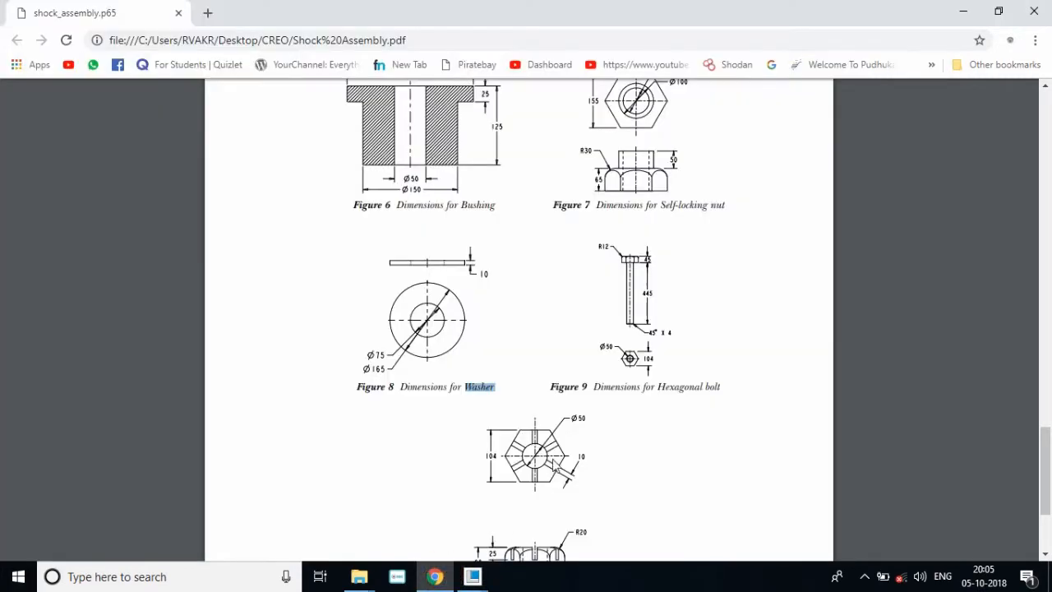
left_click_drag(728, 386, 667, 388)
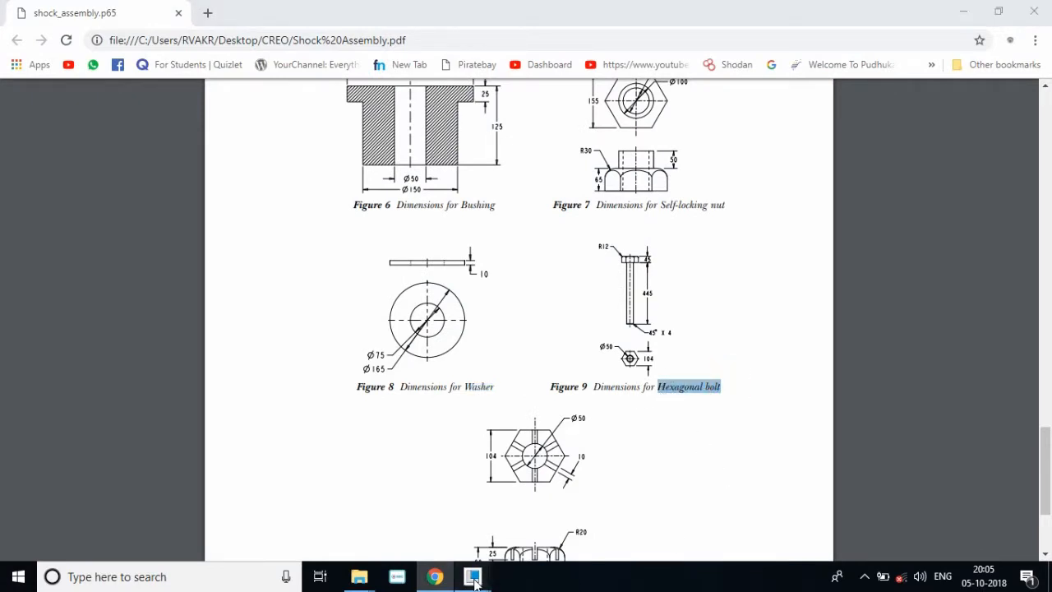
mouse_move(474, 578)
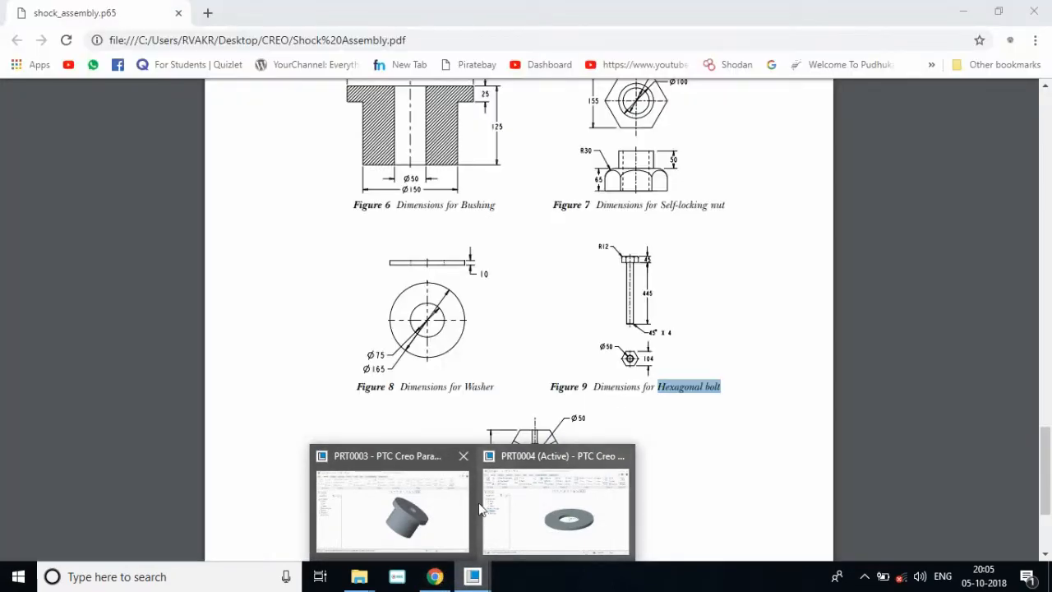
left_click(442, 567)
left_click(437, 577)
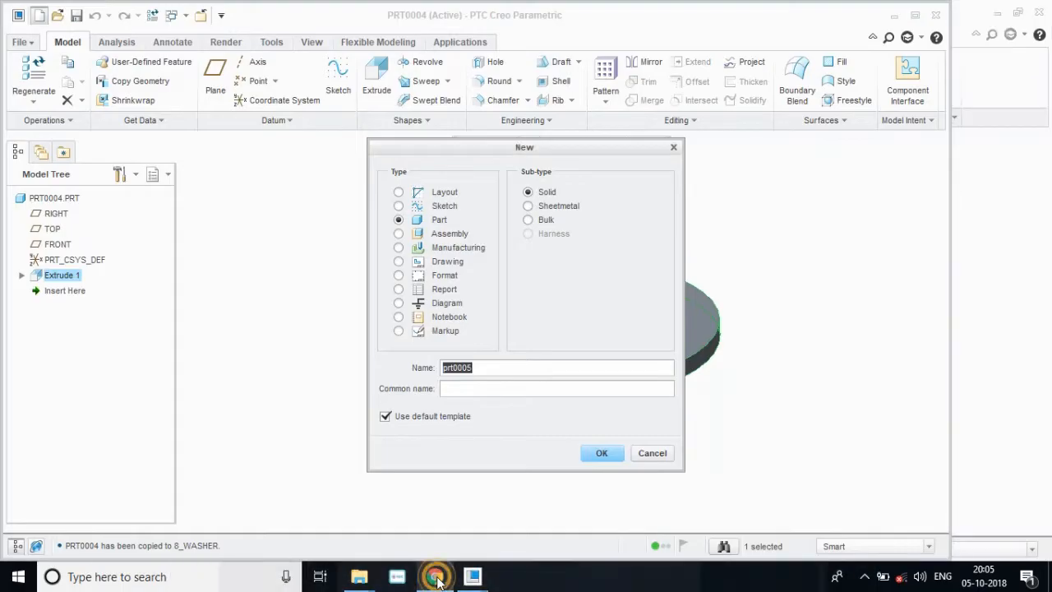
Step: Name the new part 9_Hexagonal bolt, checking the figure number in the PDF drawing, and try to create it
type("Hexagonal bolt")
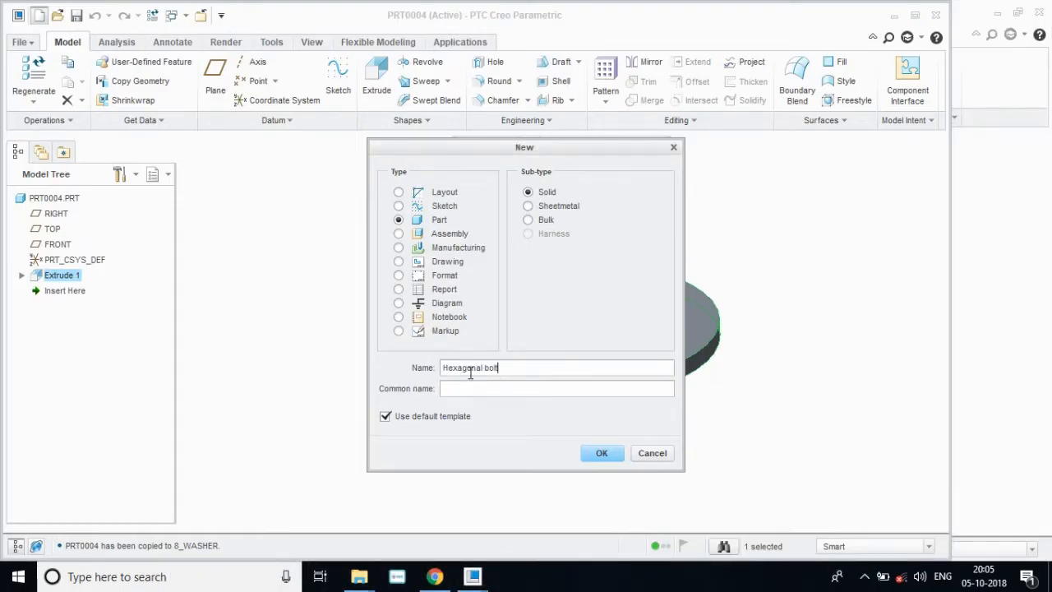
left_click(445, 369)
type("8")
type("_")
left_click(434, 576)
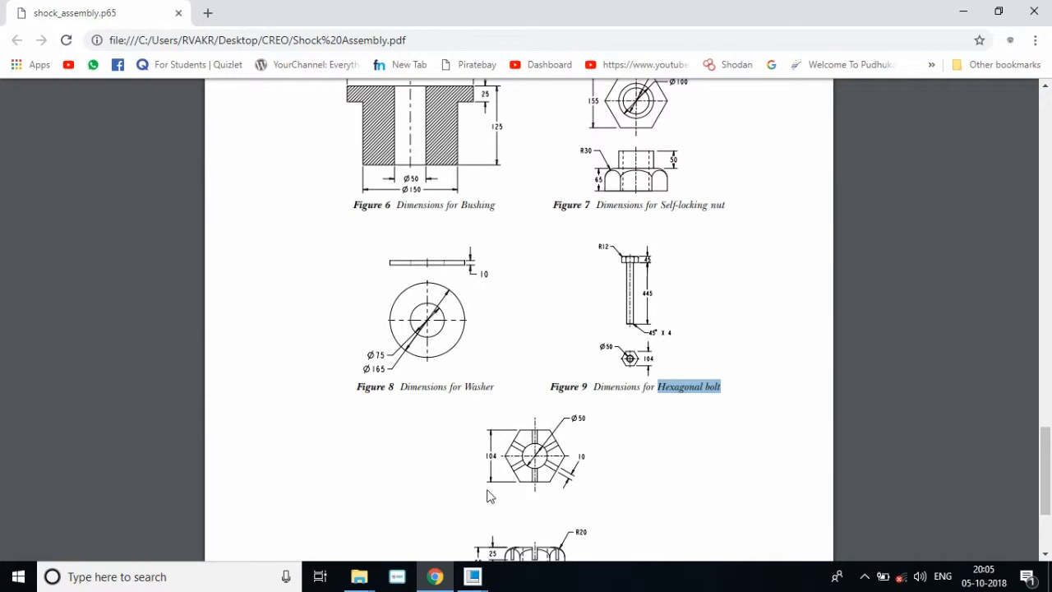
left_click(435, 575)
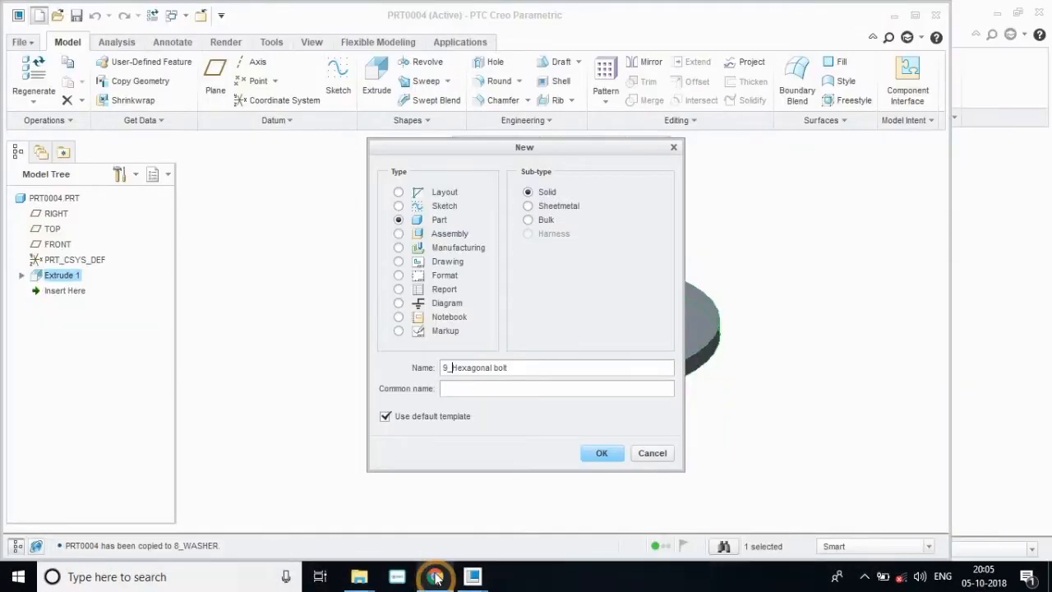
left_click(586, 455)
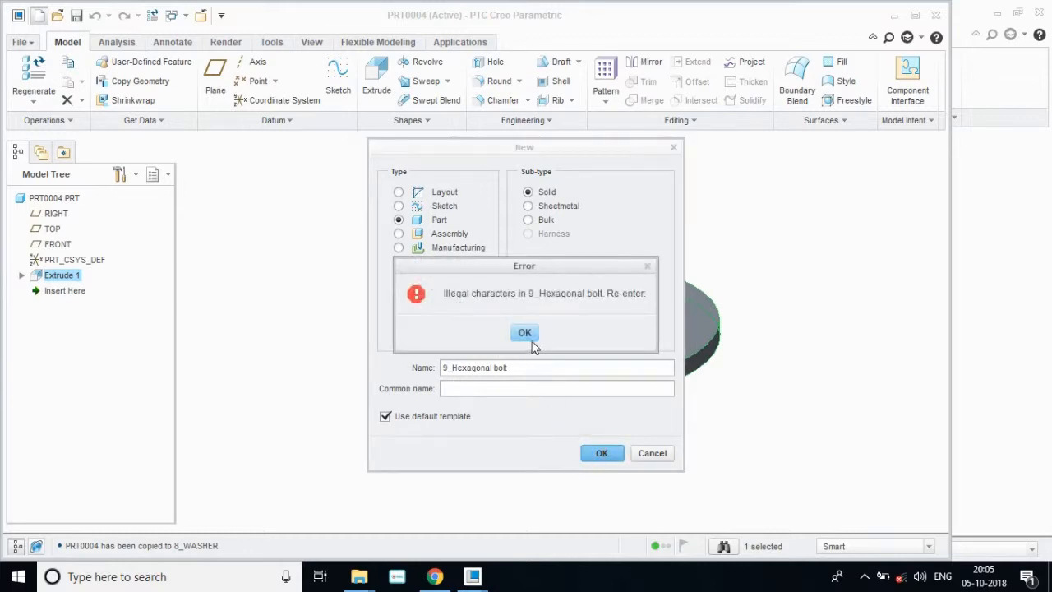
left_click(525, 333)
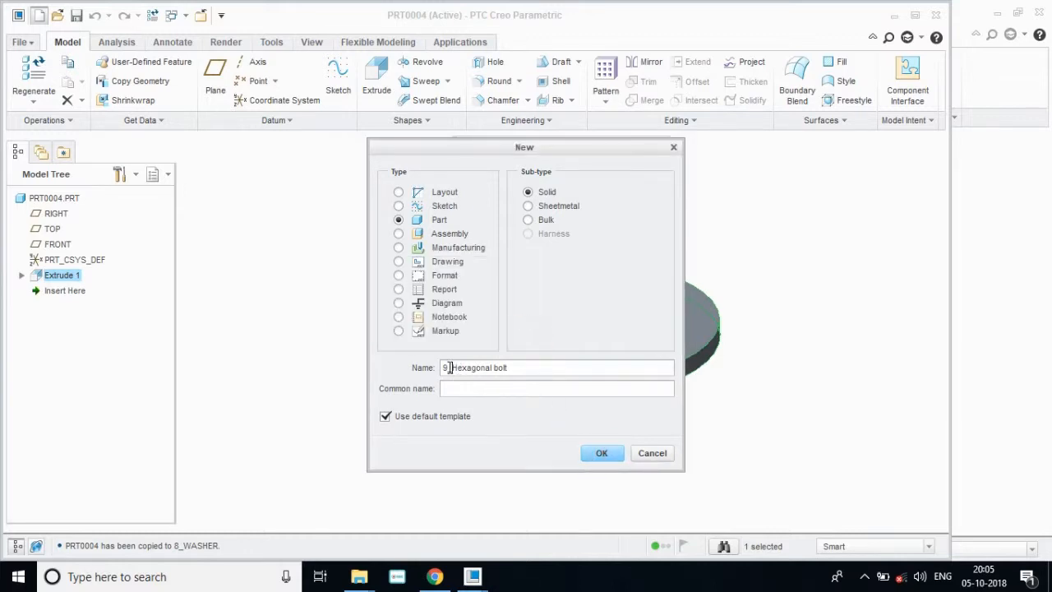
Step: Correct the part name to 9_Hexagonal_bolt and create the solid part with the default template
left_click(494, 368)
type("_")
left_click(603, 455)
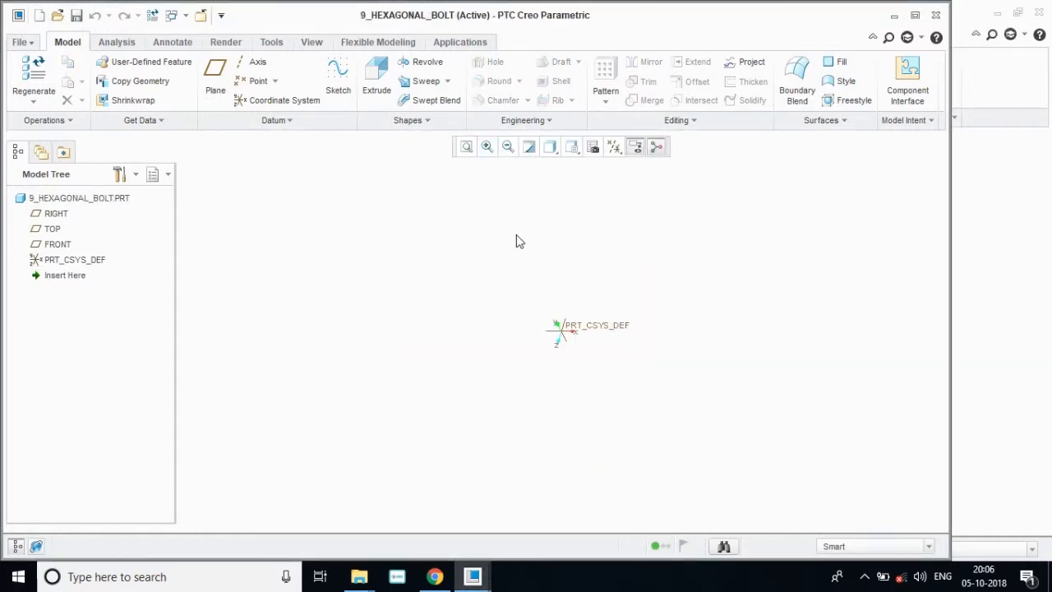
Step: Start an extrusion in the maximized window with an internal sketch on the TOP plane, and orient the view parallel to the sketch
left_click(371, 87)
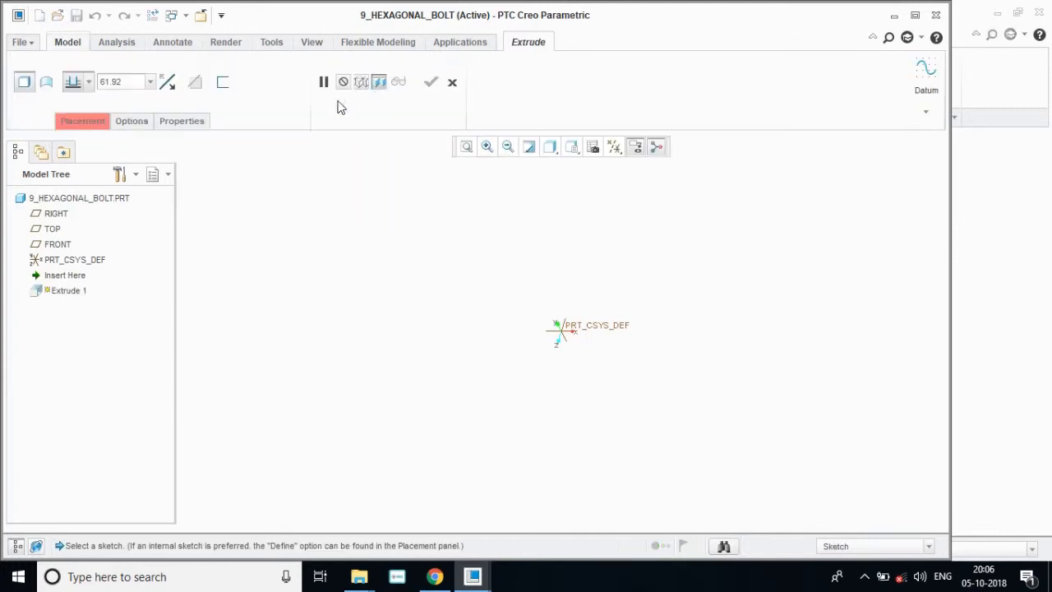
left_click(914, 15)
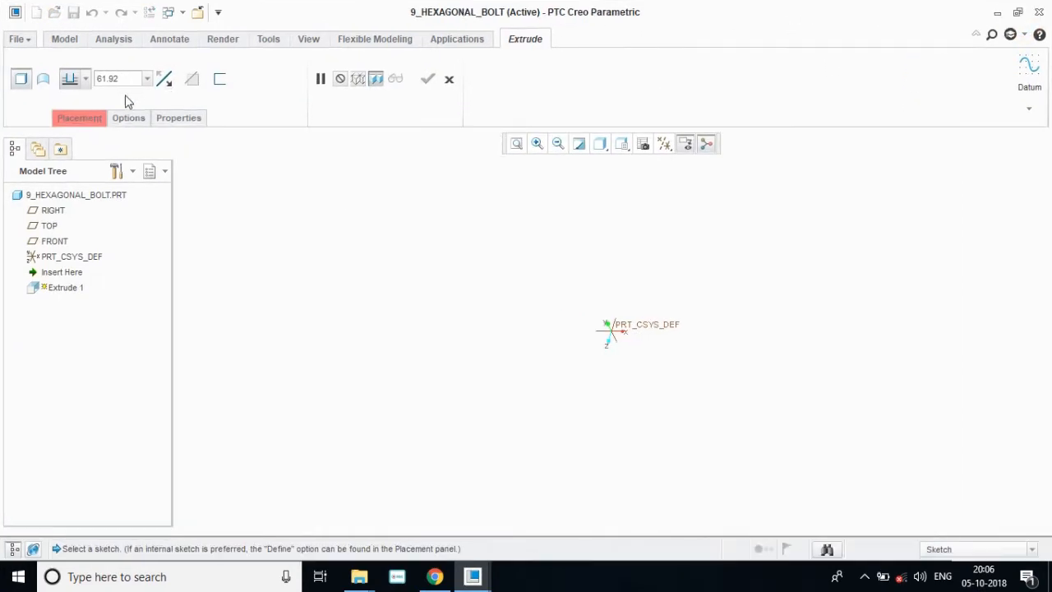
left_click(92, 120)
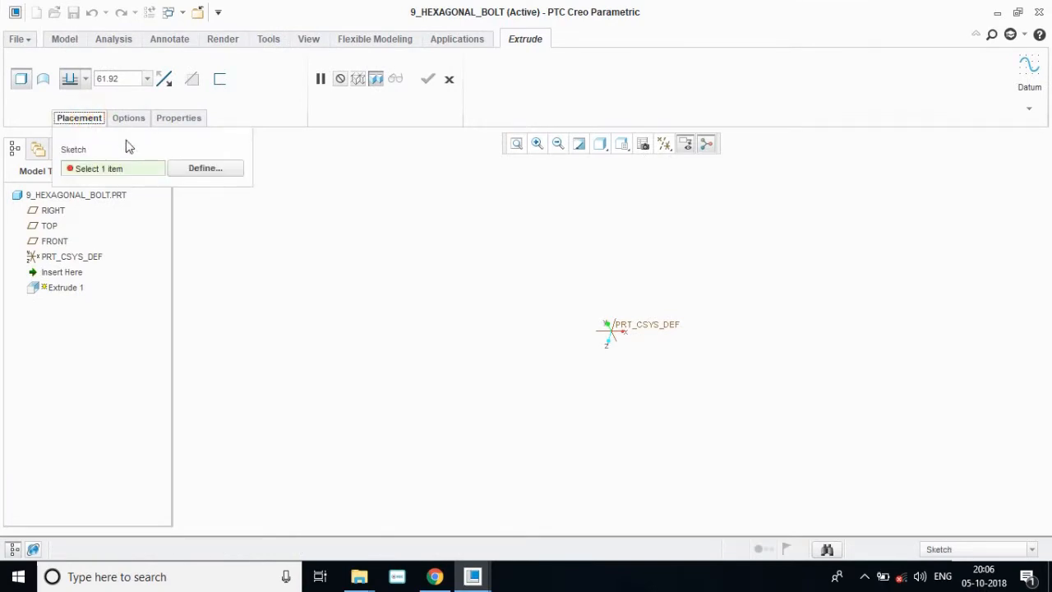
left_click(197, 170)
left_click(49, 227)
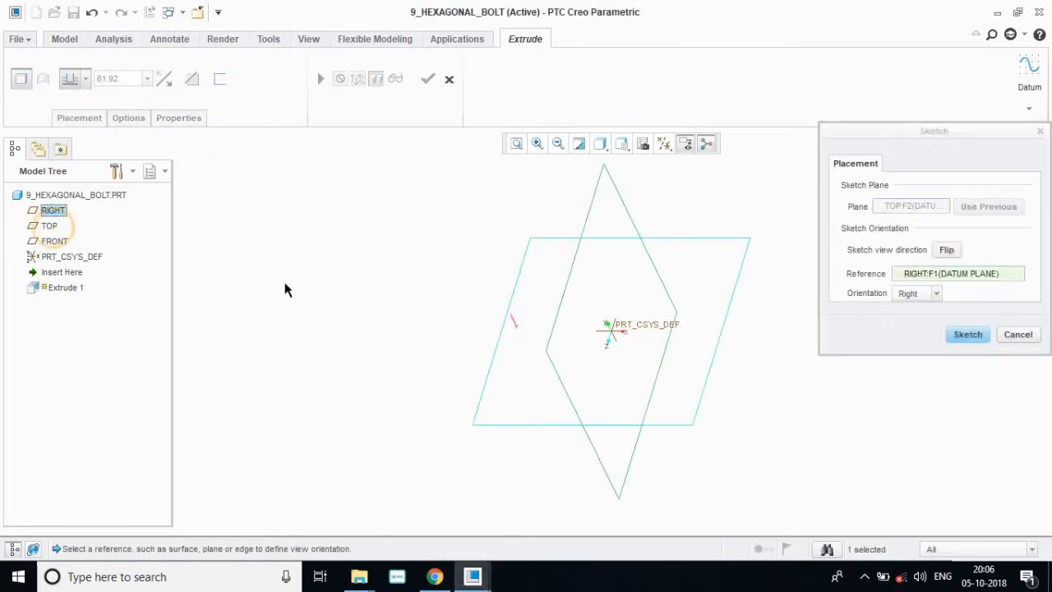
left_click(967, 334)
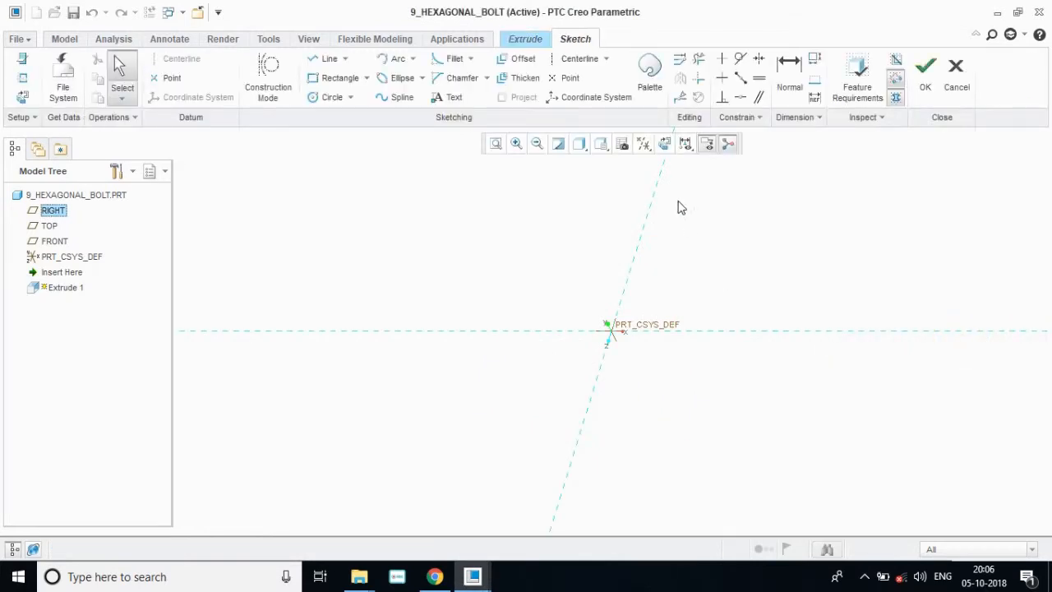
left_click(661, 146)
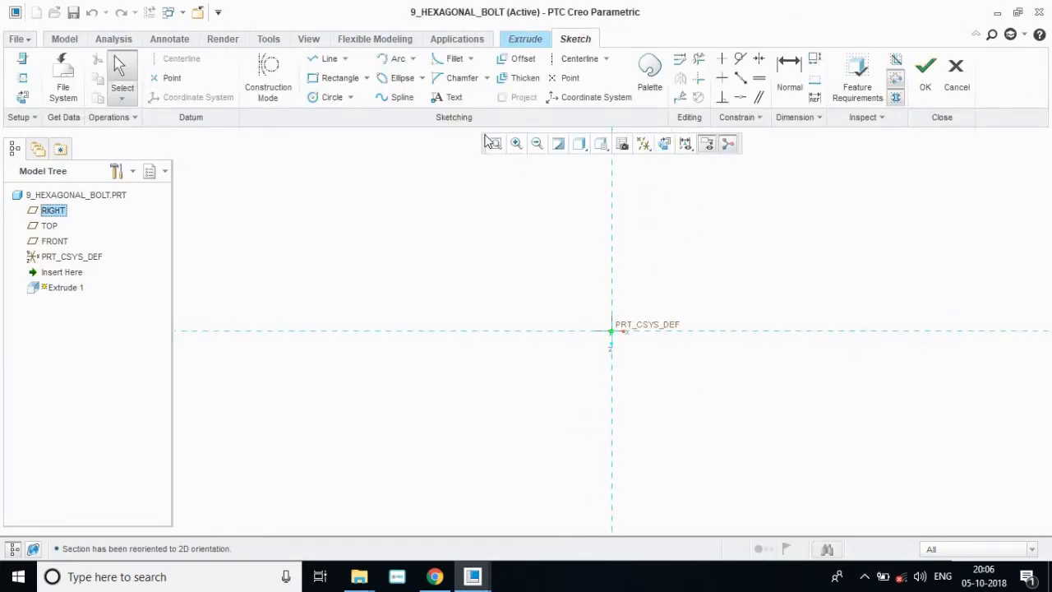
Step: Insert a 6-Sided Hexagon from the Sketcher Palette near the sketch origin
left_click(649, 74)
left_click(1034, 489)
left_click(853, 487)
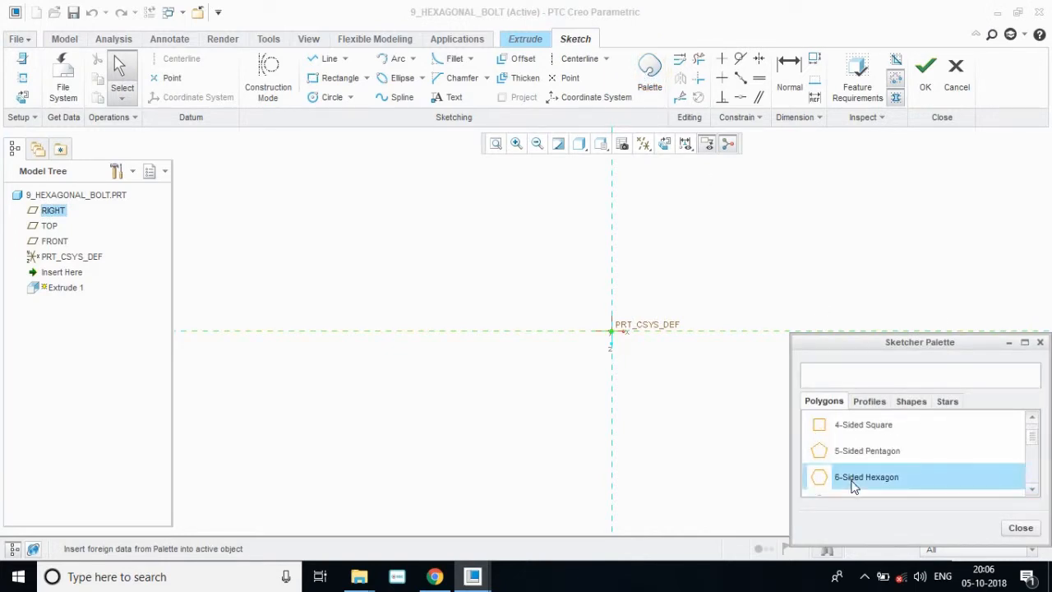
double_click(863, 479)
left_click(626, 345)
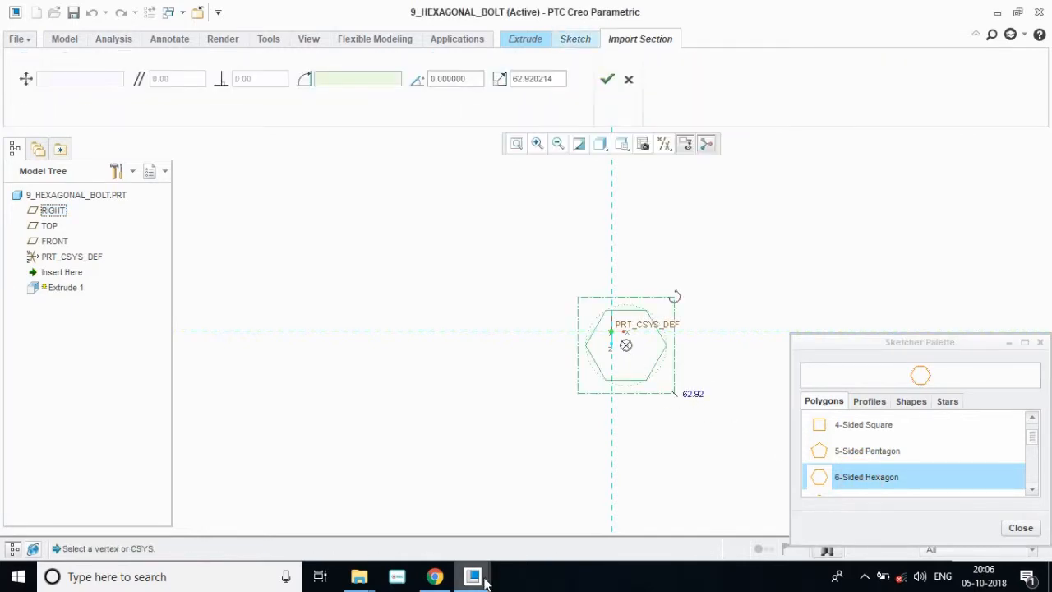
Step: Check the bolt head's width in the PDF drawing and set the hexagon's scale to 104/2
left_click(433, 578)
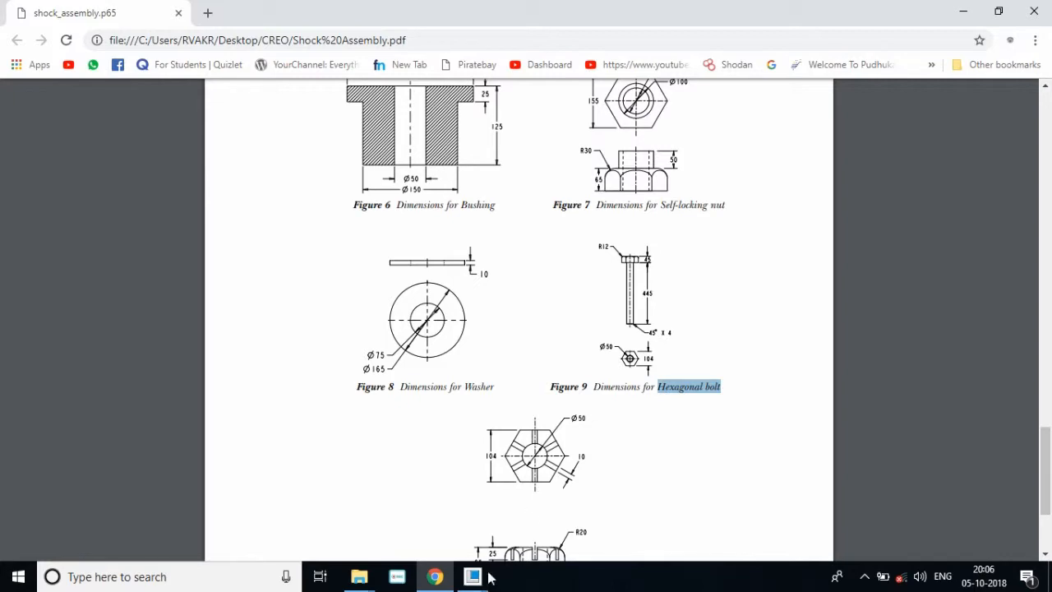
left_click(436, 578)
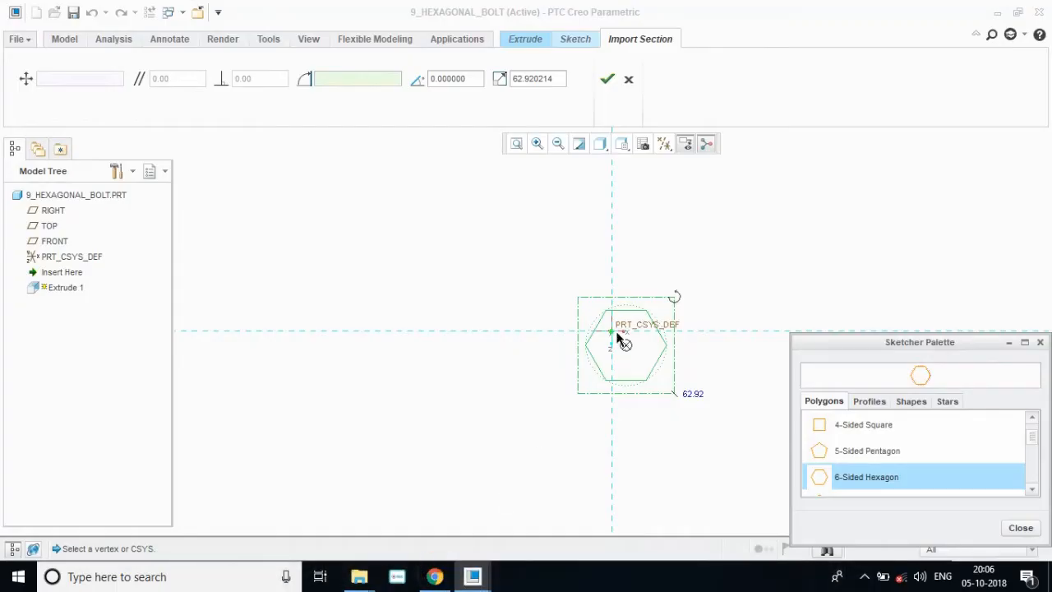
double_click(693, 393)
type("10")
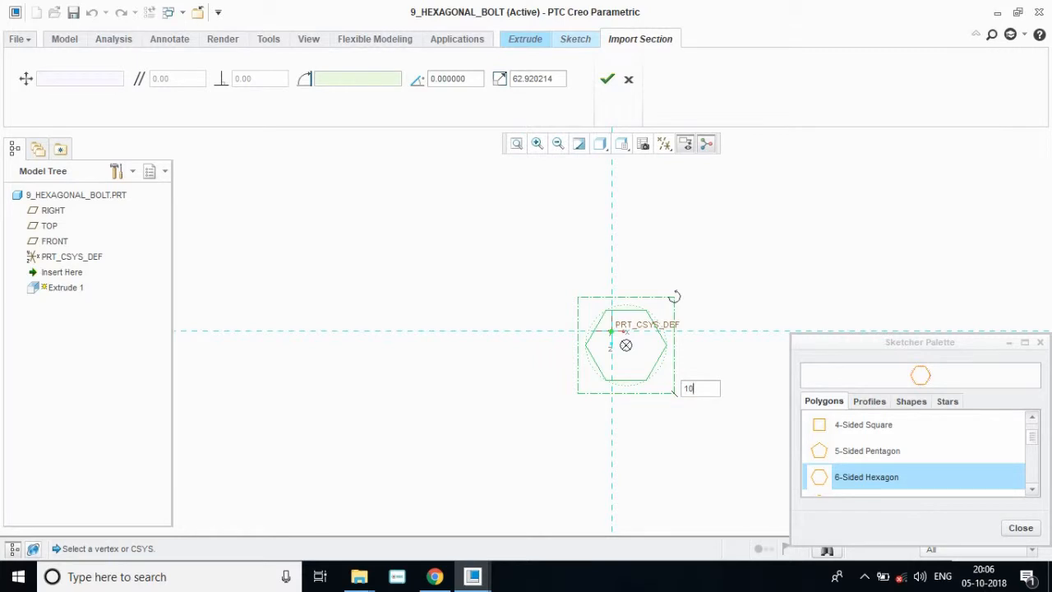
type("4/2")
key("Return")
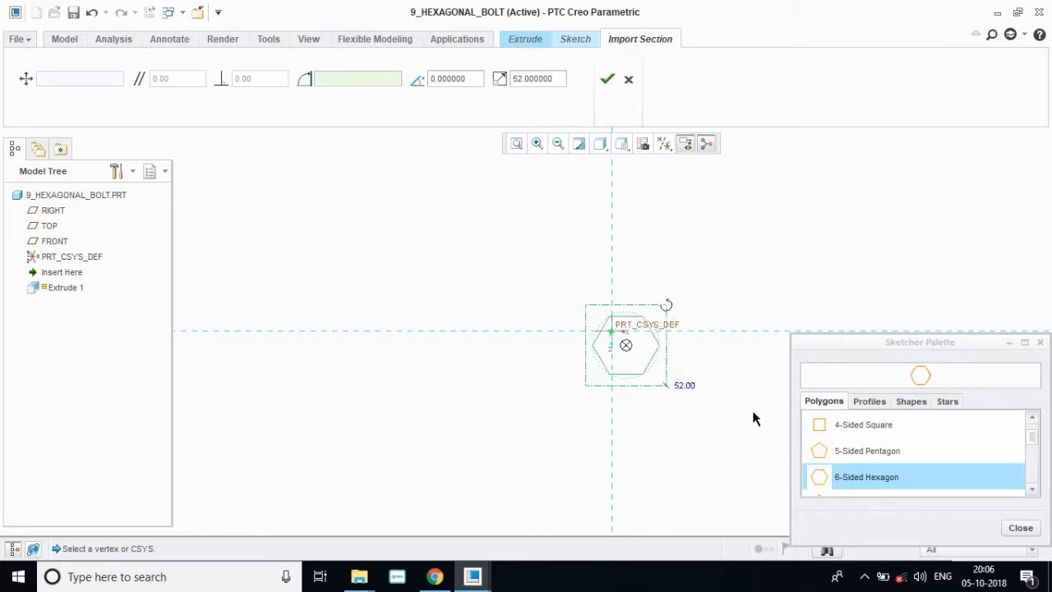
Step: Centre the hexagon on the sketch origin, accept its placement and finish the sketch
left_click_drag(622, 349, 610, 330)
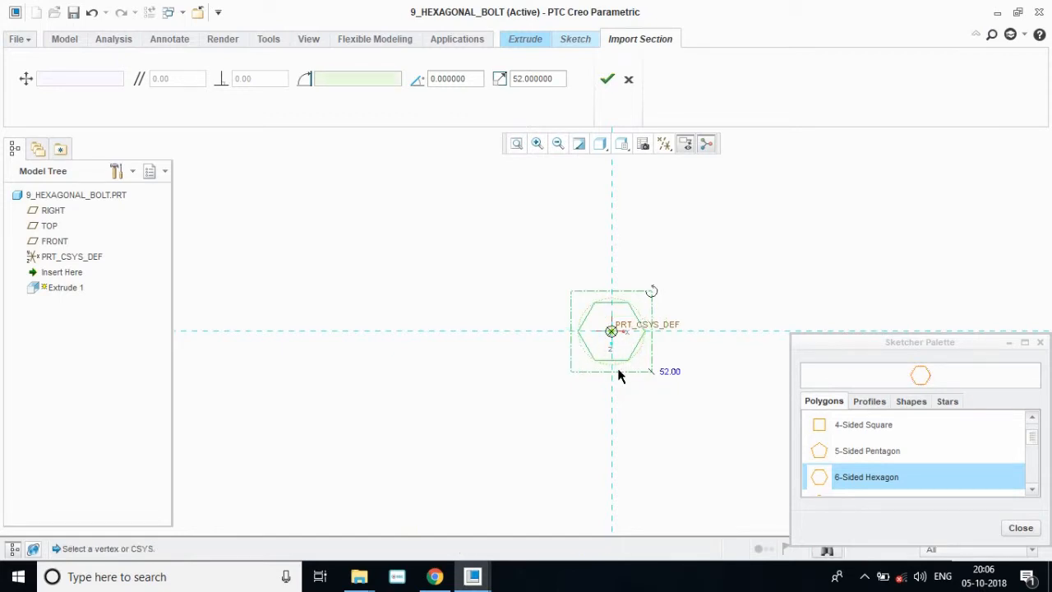
left_click(1021, 528)
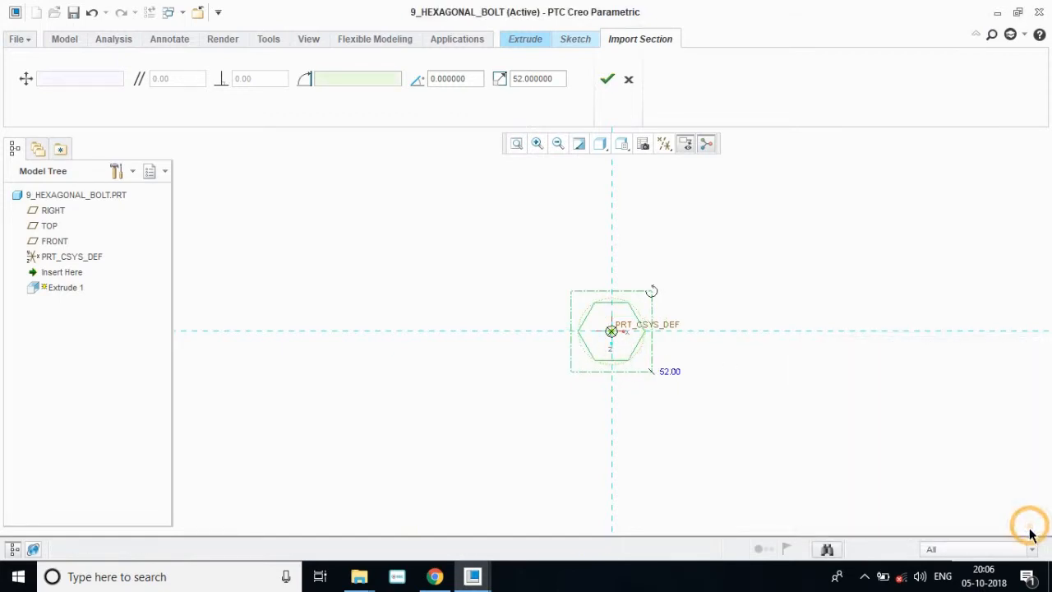
left_click(606, 80)
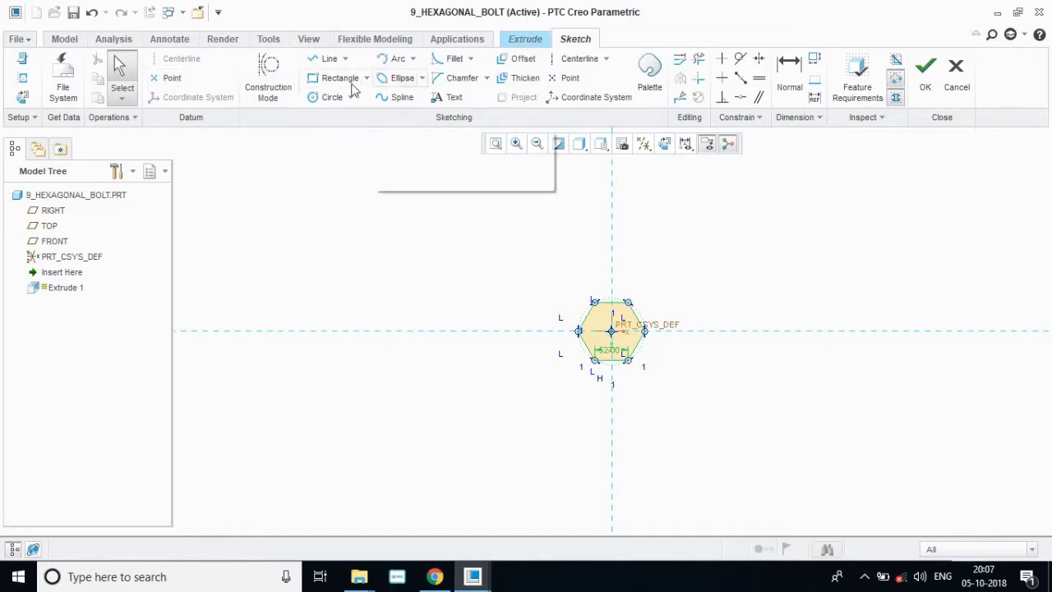
left_click(918, 78)
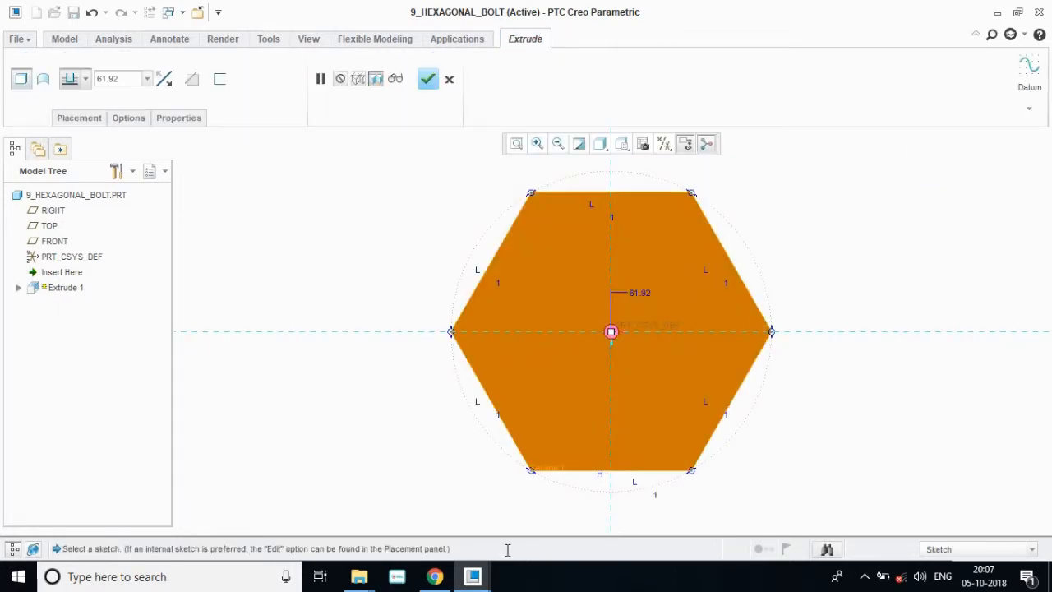
Step: Check the bolt's lengths in Figure 9 of the PDF drawing and extrude the hexagon by 445+45
left_click(435, 576)
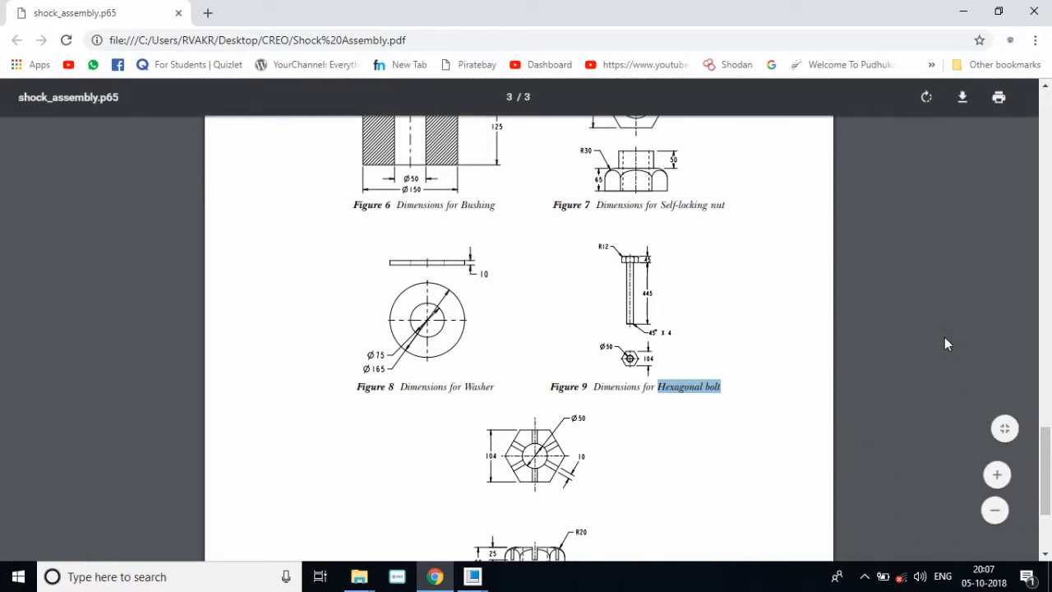
left_click(995, 477)
left_click(997, 477)
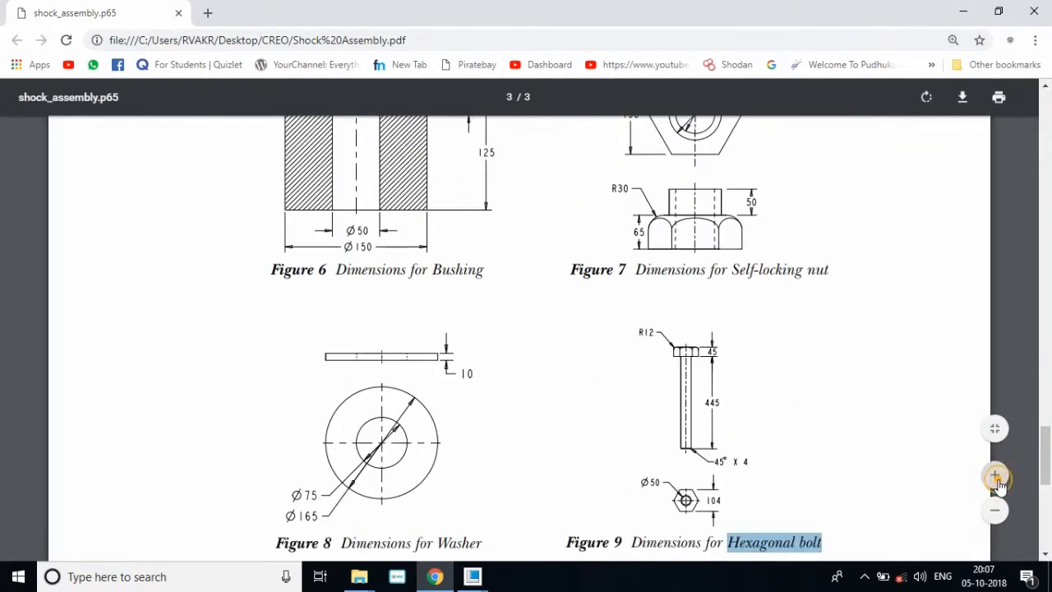
scroll(838, 467, "down", 1)
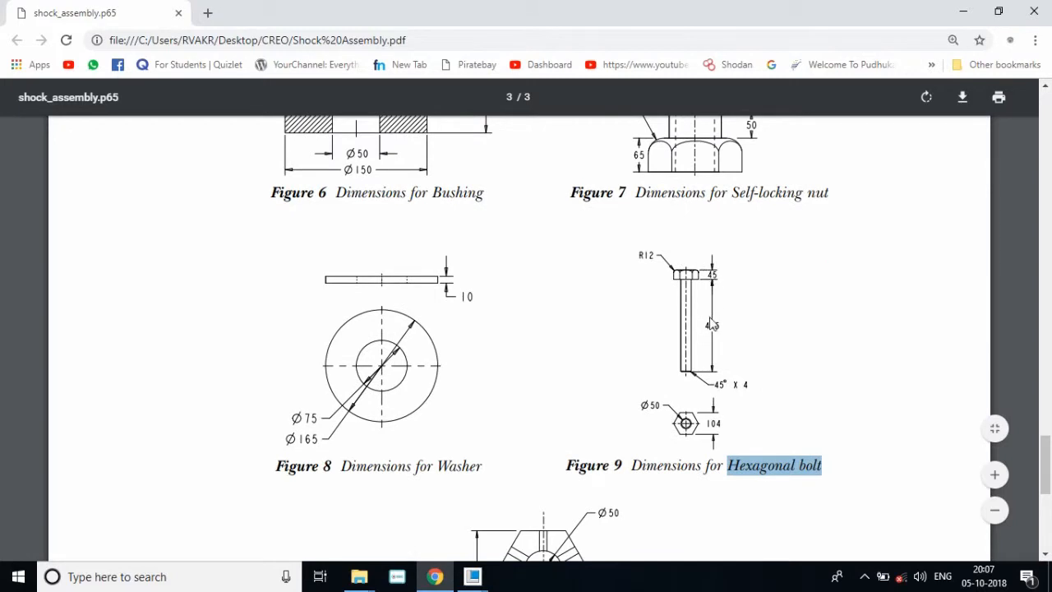
mouse_move(476, 575)
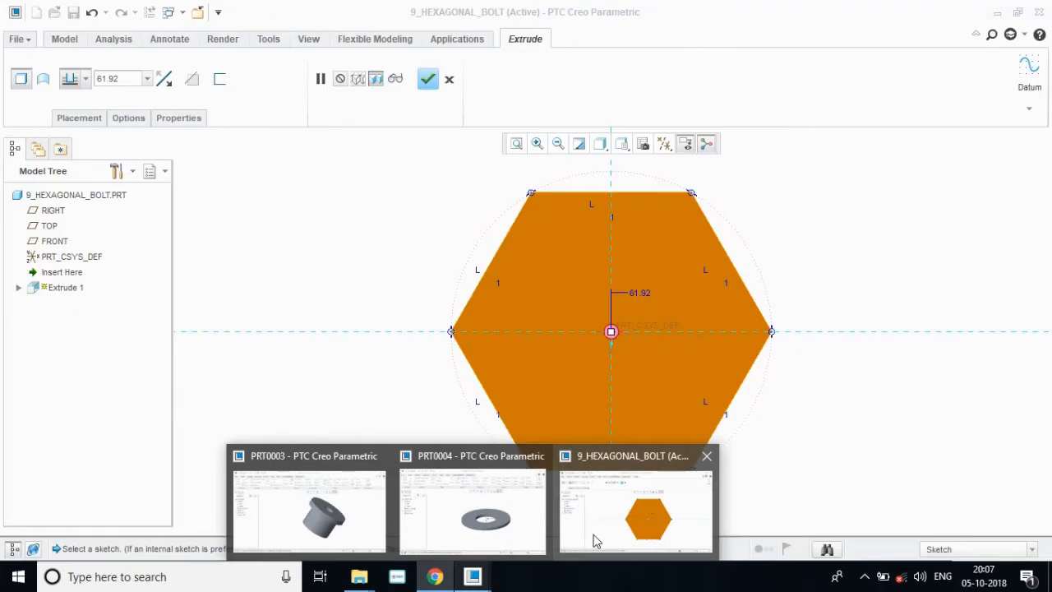
left_click(593, 536)
double_click(132, 76)
type("4")
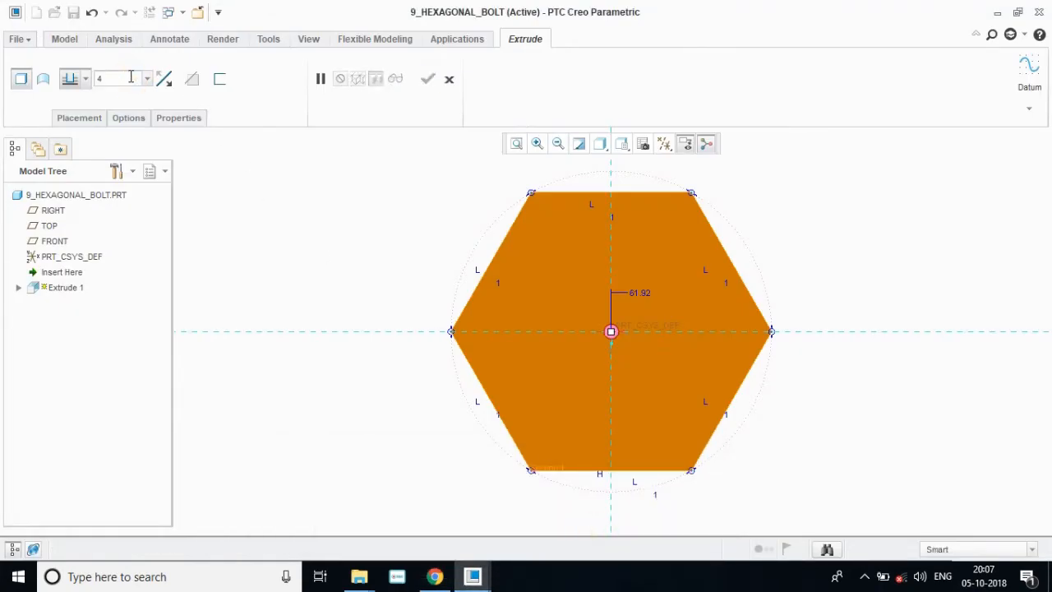
type("45+45")
key("Return")
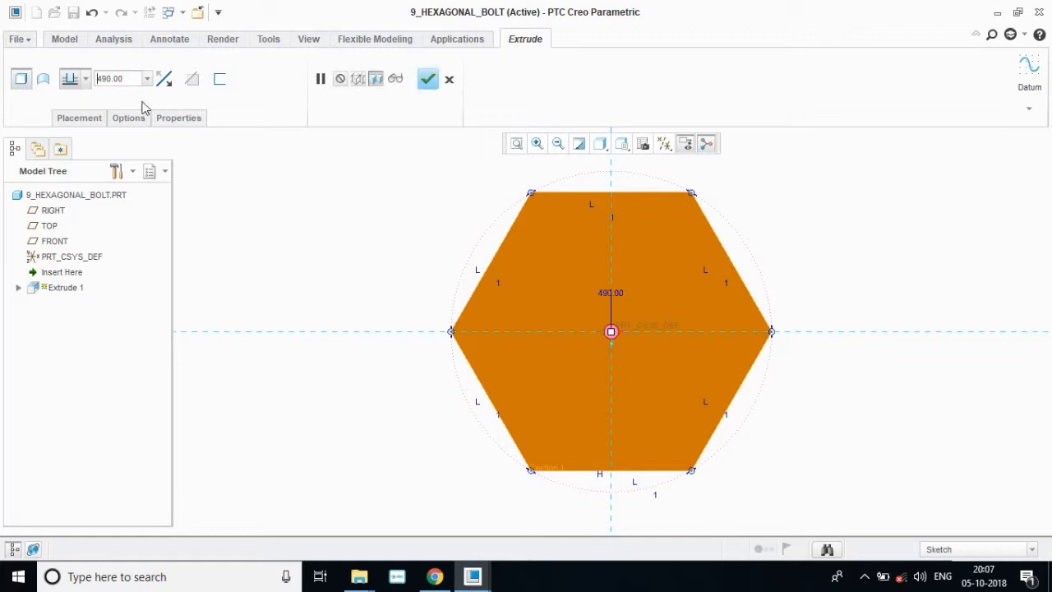
left_click(427, 79)
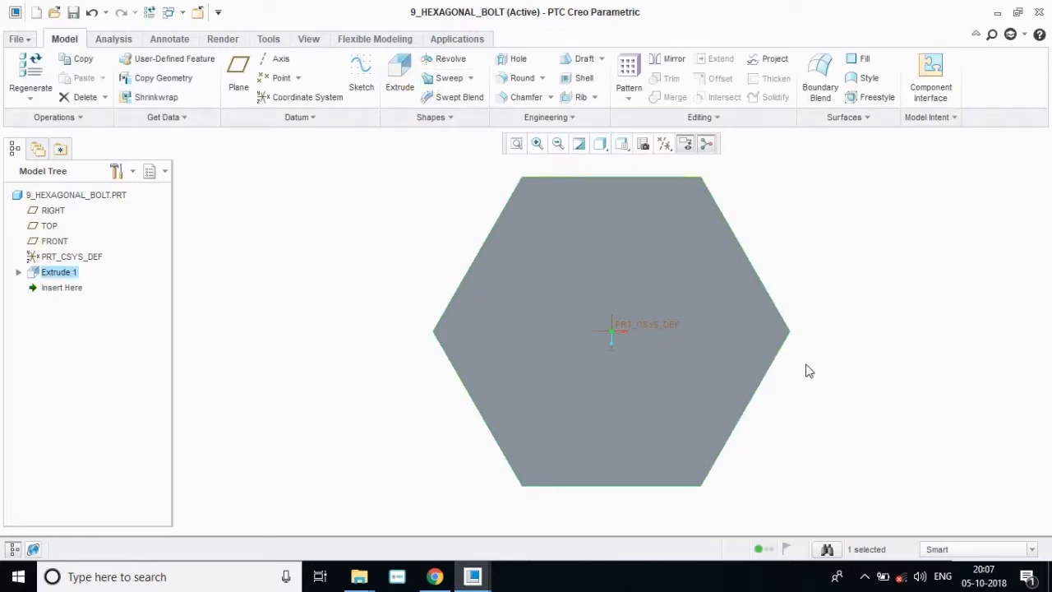
Step: Examine the extruded hexagonal body from several angles and in the FRONT orientation
middle_click_drag(810, 423, 796, 397)
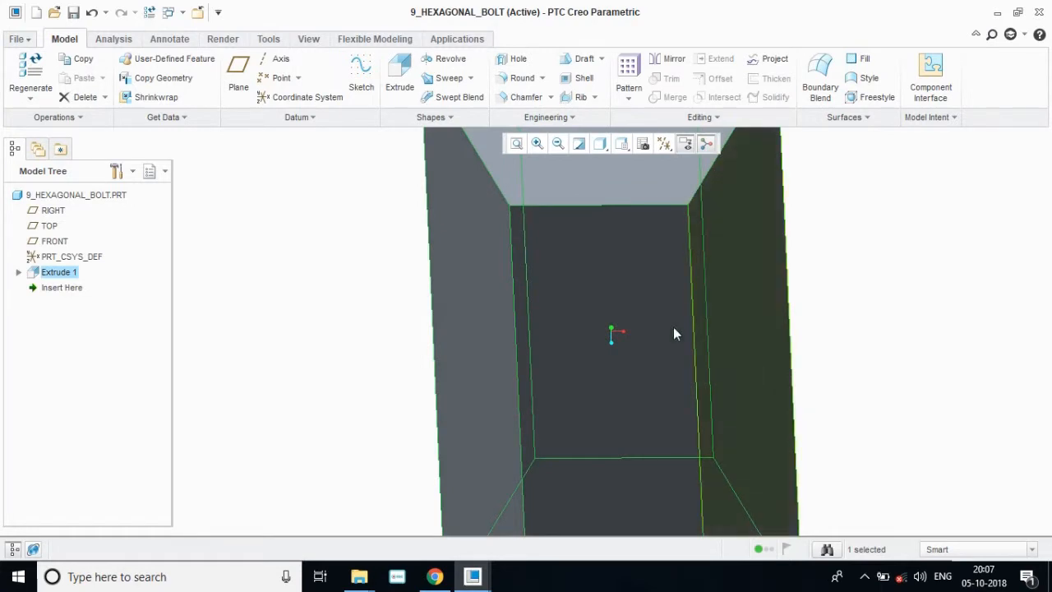
left_click(852, 365)
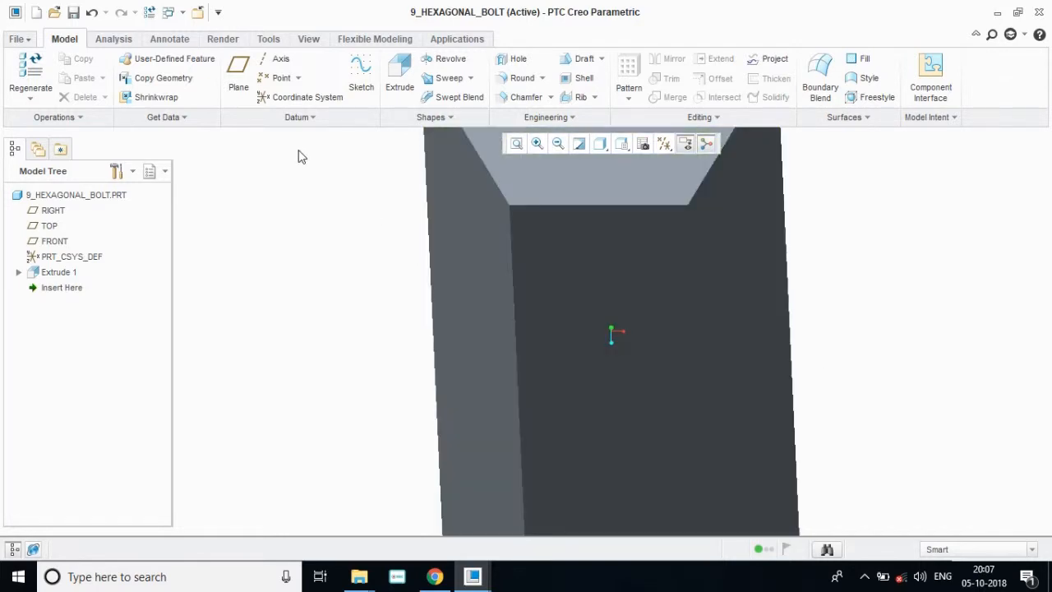
left_click(309, 38)
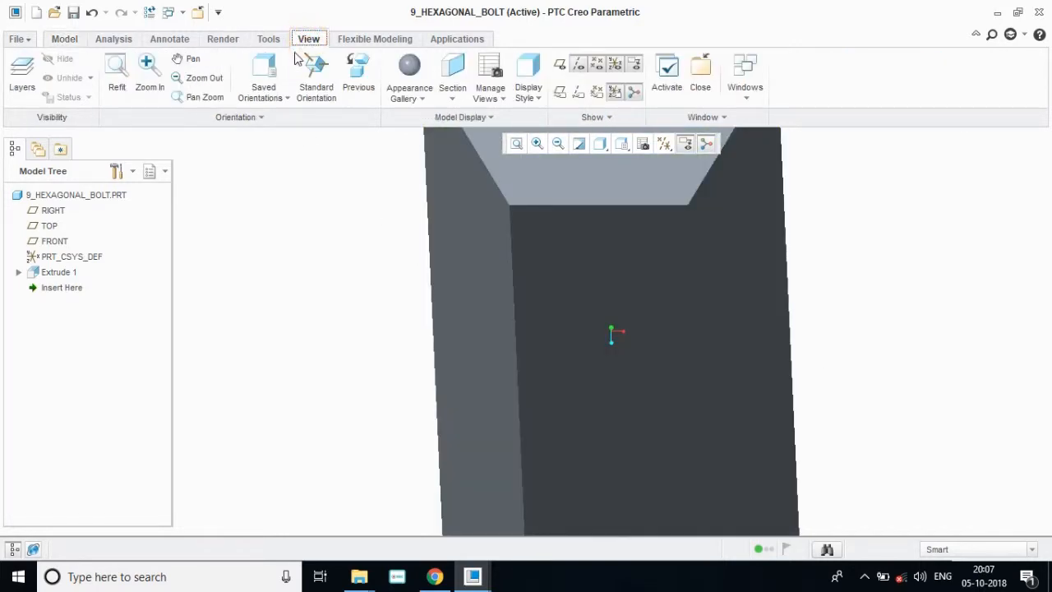
left_click(194, 78)
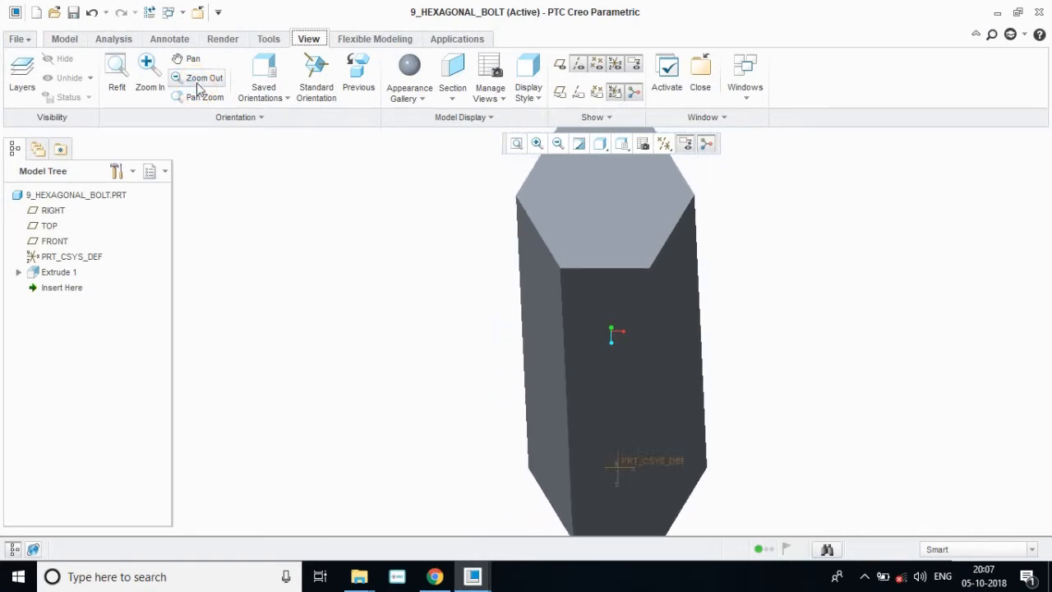
mouse_move(803, 452)
middle_mouse_down()
mouse_move(808, 420)
mouse_move(825, 426)
mouse_move(769, 396)
mouse_move(731, 392)
mouse_move(735, 400)
middle_mouse_up()
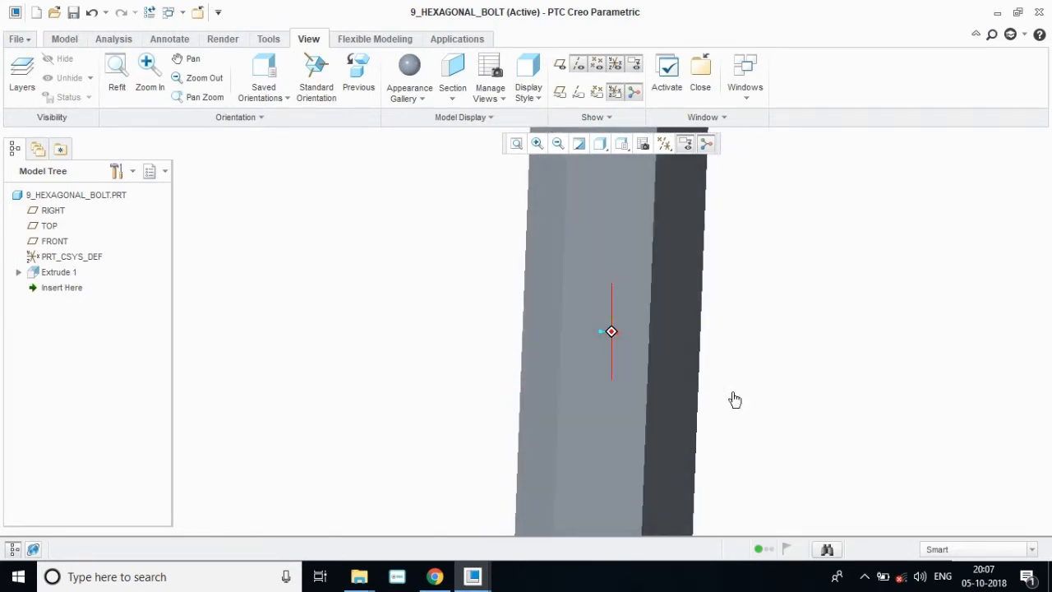
left_click(178, 80)
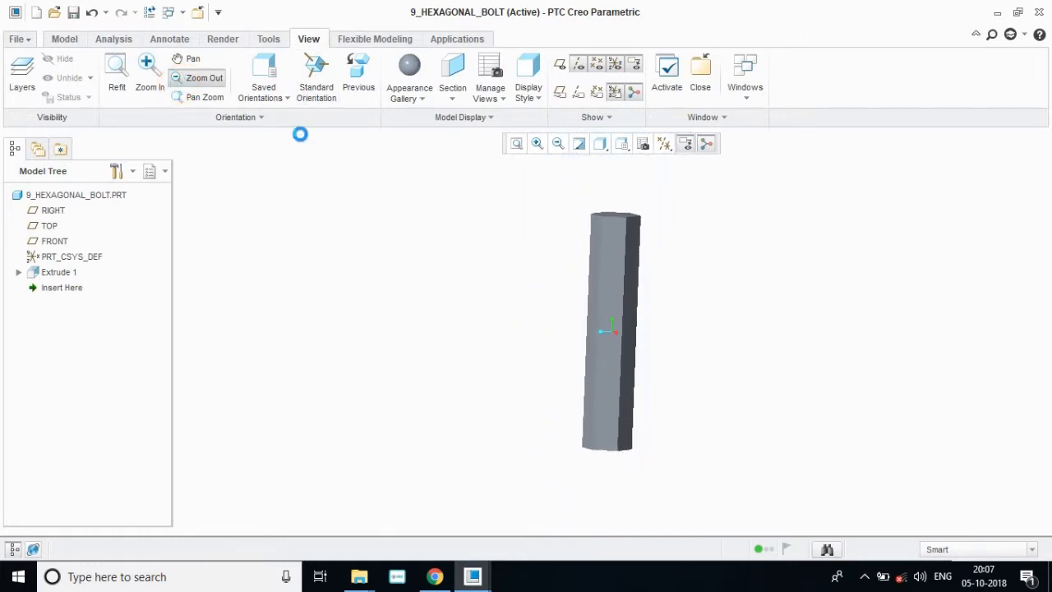
left_click(621, 146)
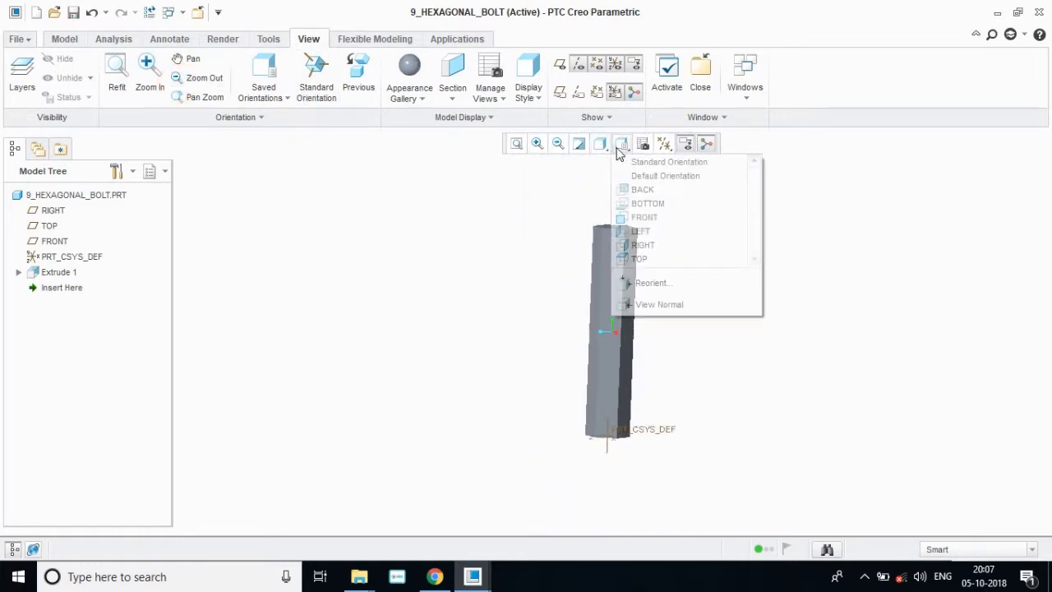
left_click(641, 217)
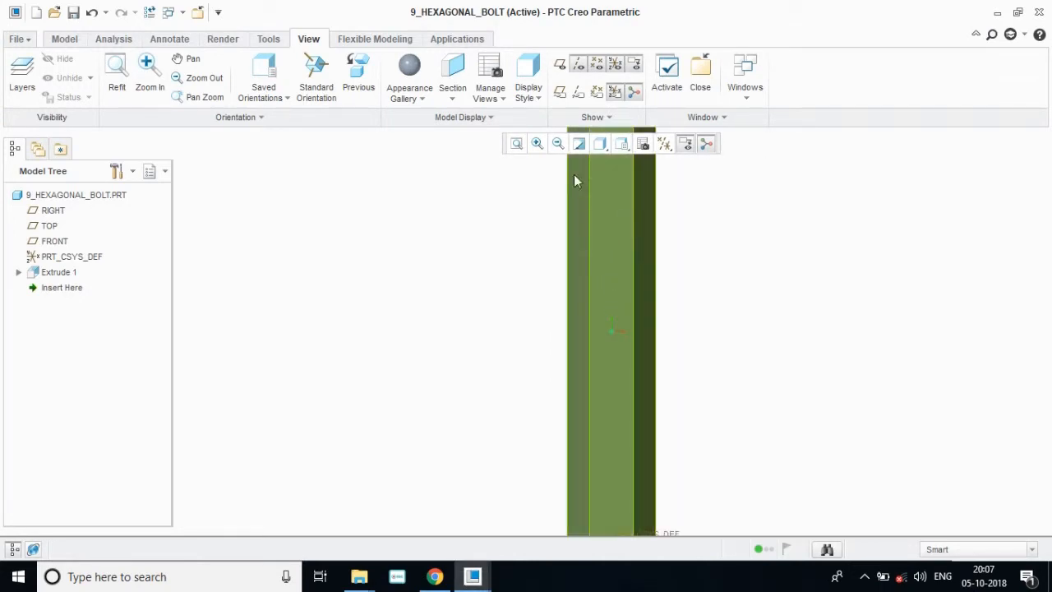
left_click(622, 146)
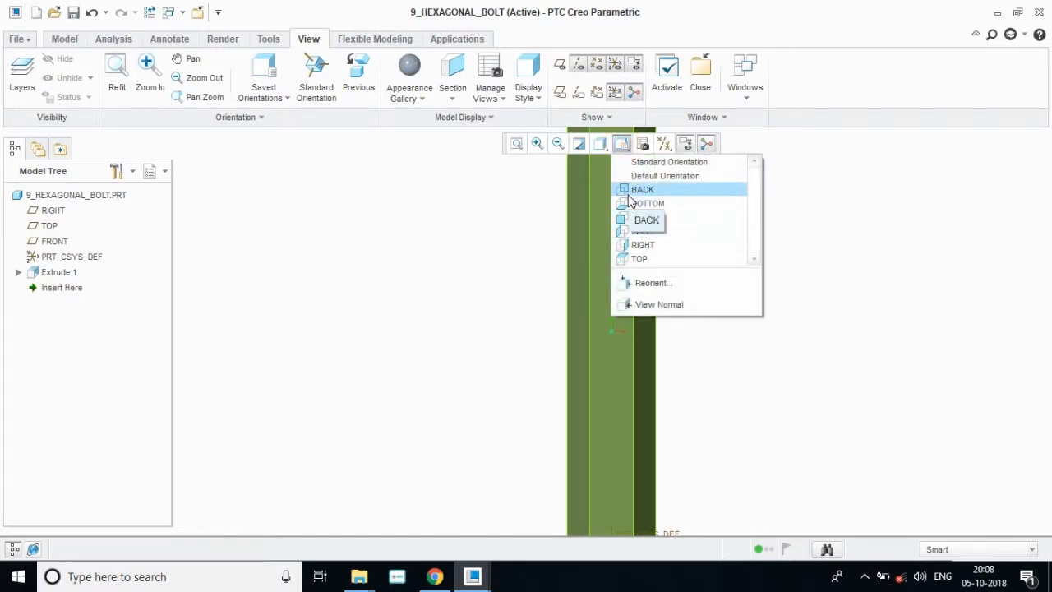
left_click(637, 217)
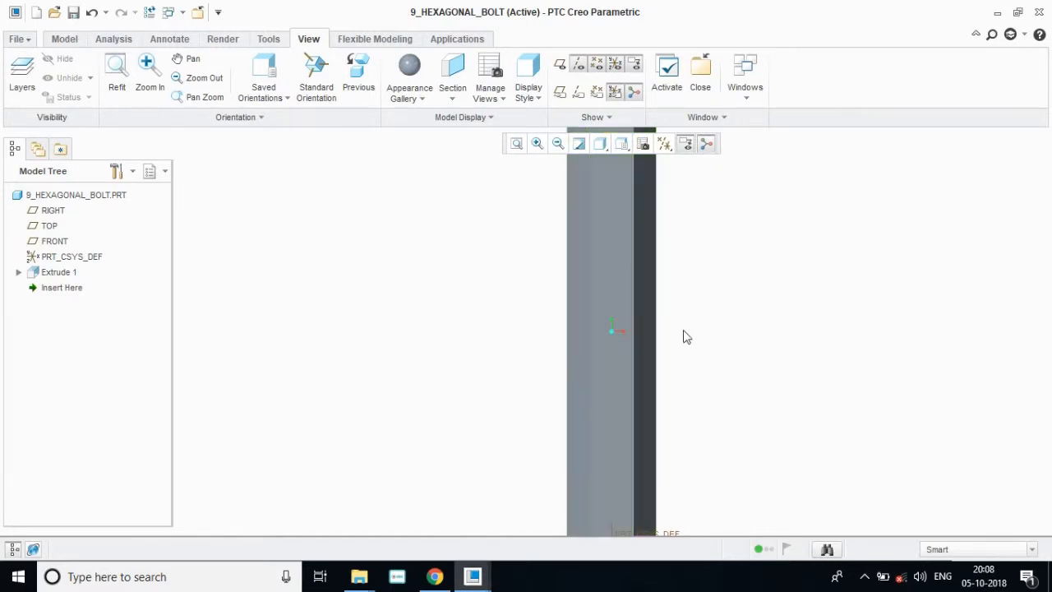
Step: Start a second extrusion in the BOTTOM view with an internal sketch on the hexagonal end face, using the RIGHT plane as left reference
left_click(66, 39)
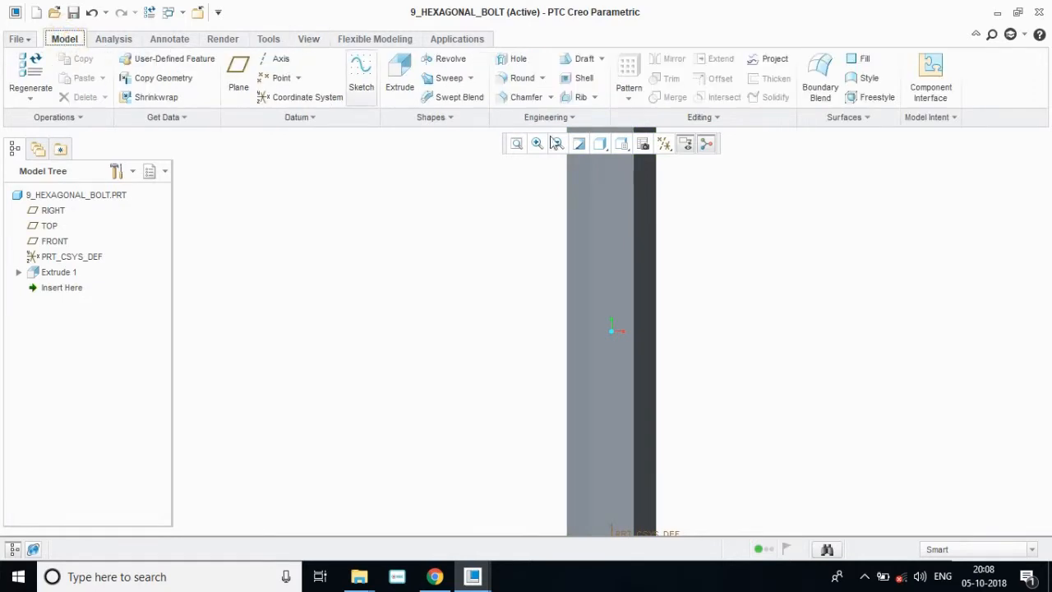
left_click(621, 145)
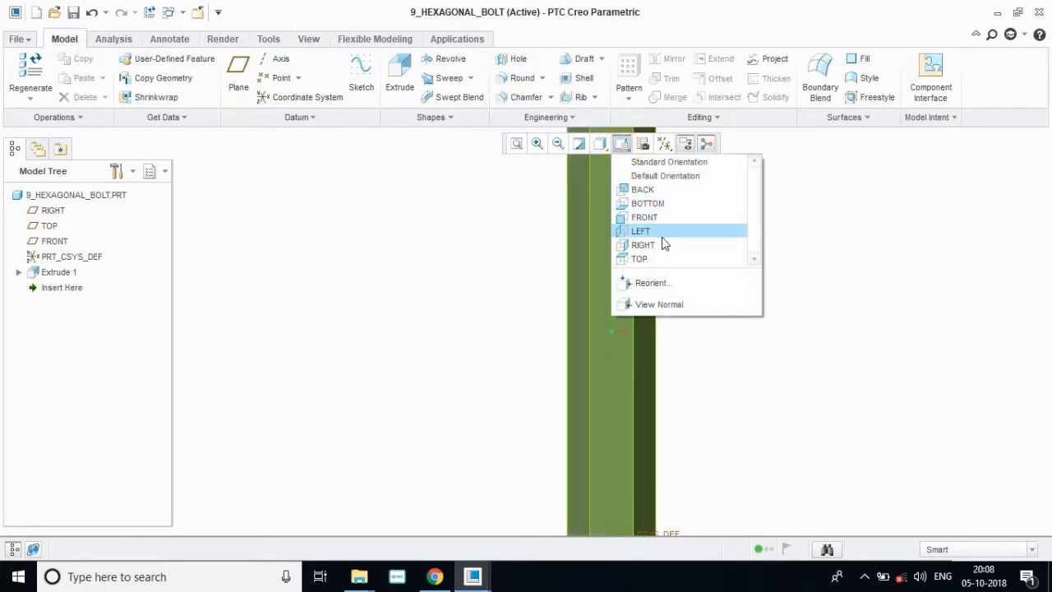
left_click(644, 204)
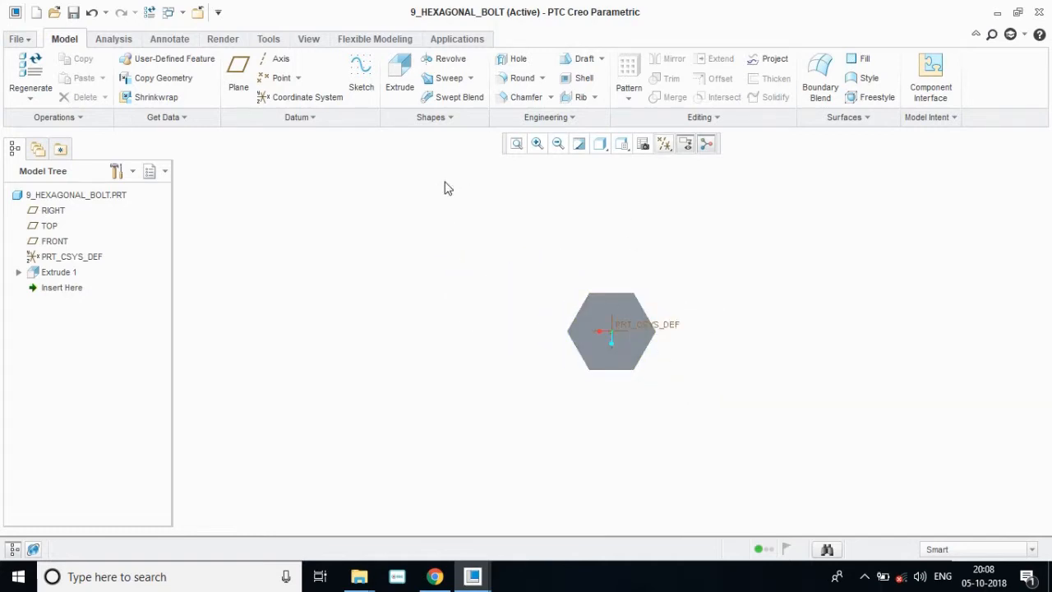
left_click(400, 83)
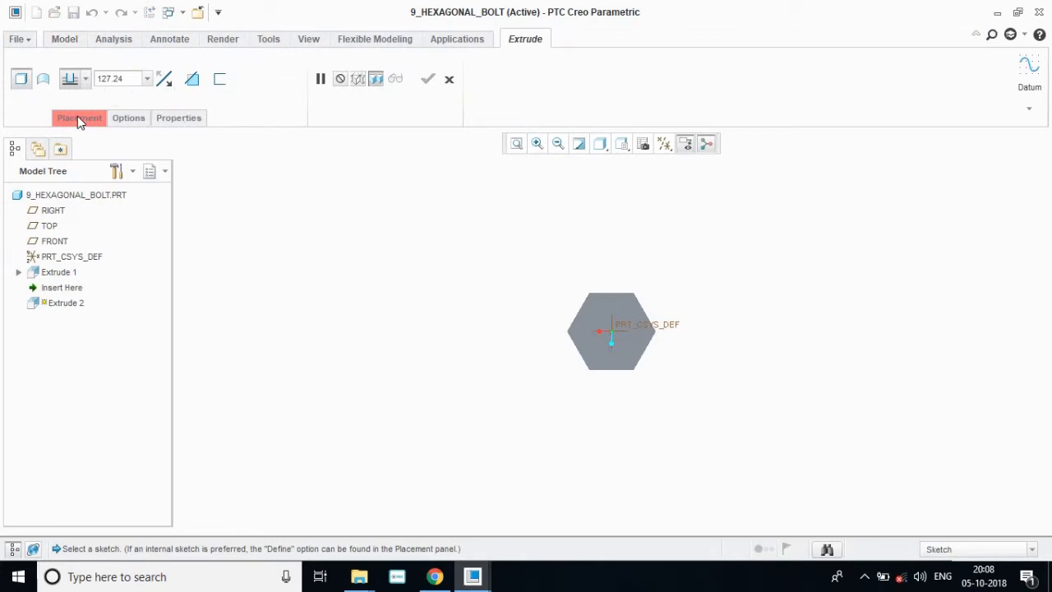
left_click(77, 118)
left_click(207, 168)
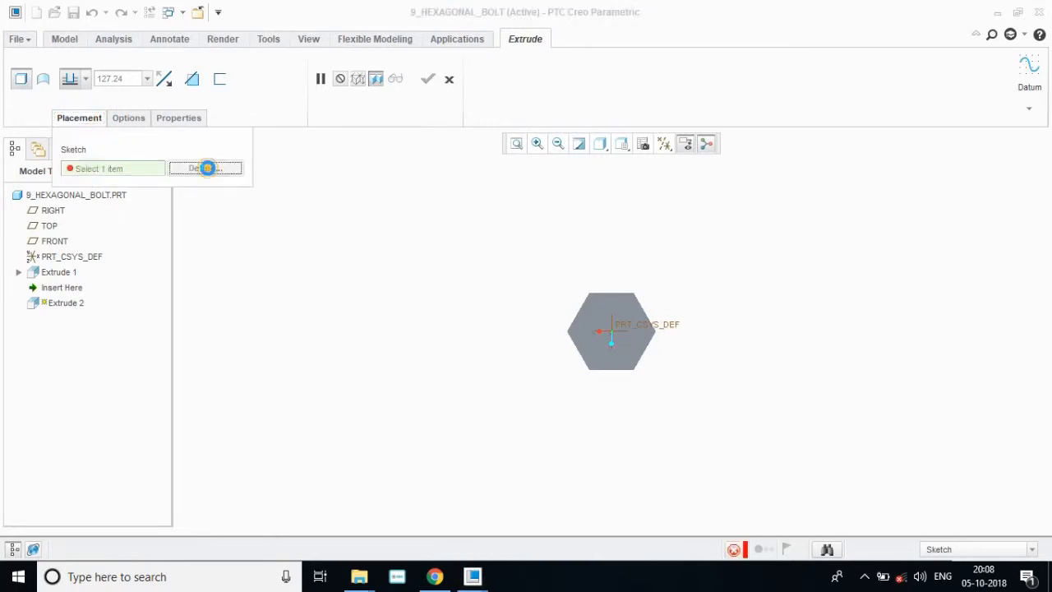
left_click(630, 330)
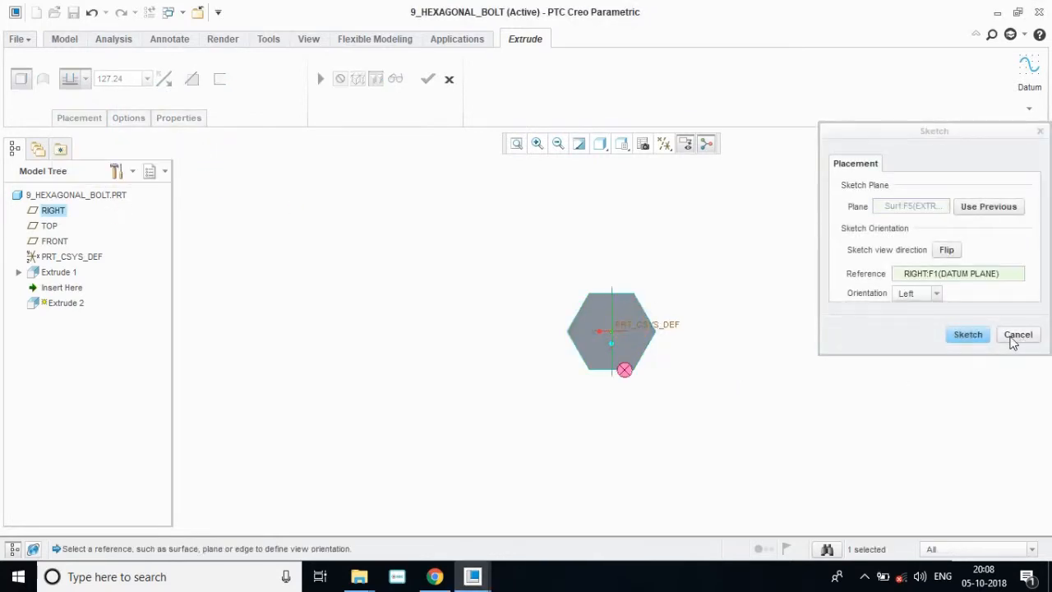
left_click(970, 335)
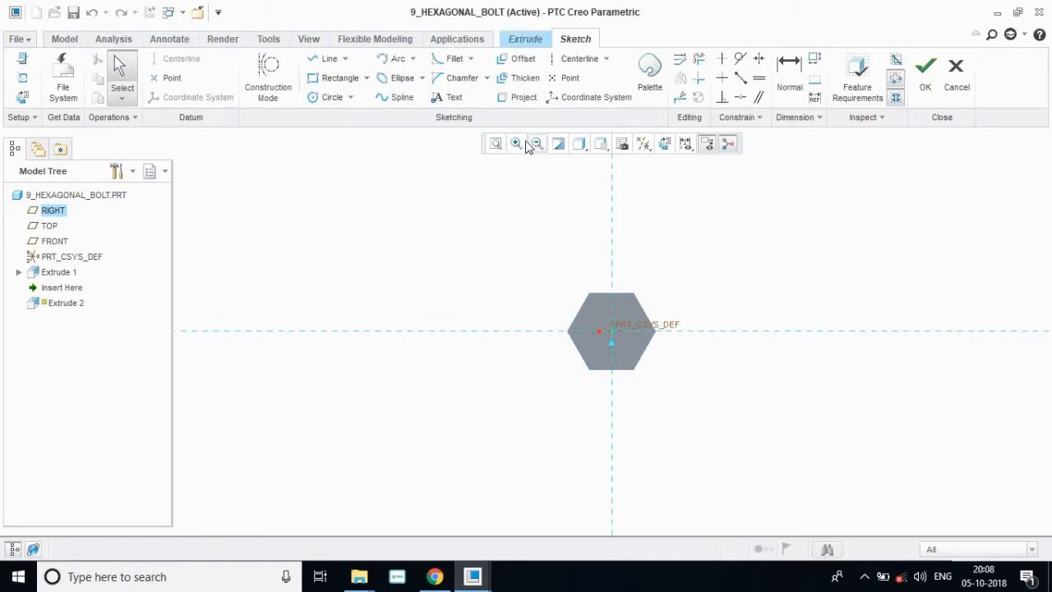
Step: Sketch two concentric circles centred on the origin, a small one inside the hexagon and one about 121 in diameter enclosing it
left_click(331, 97)
left_click(610, 331)
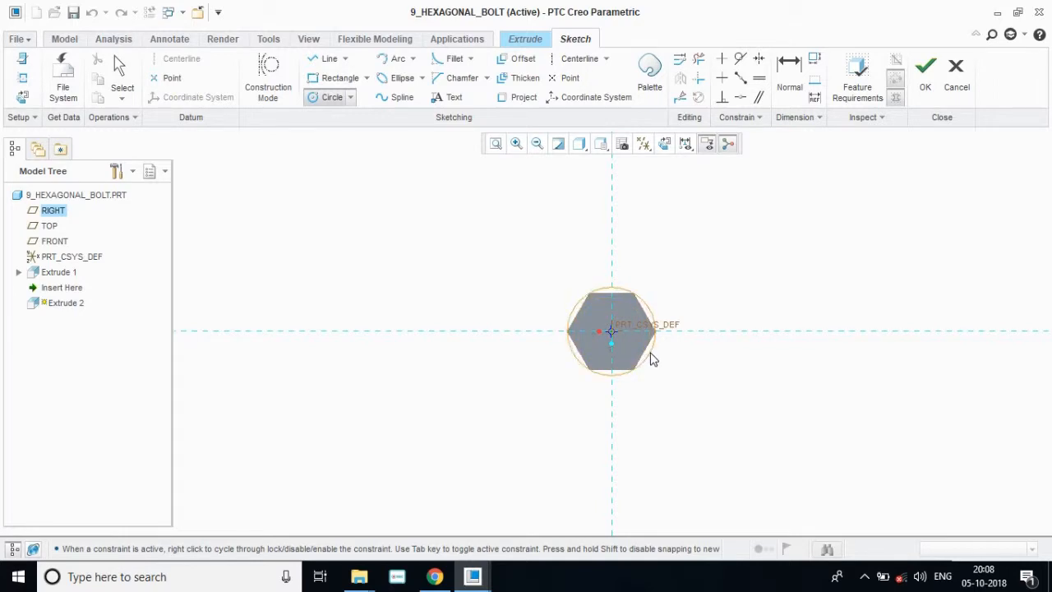
left_click(631, 351)
left_click(630, 345)
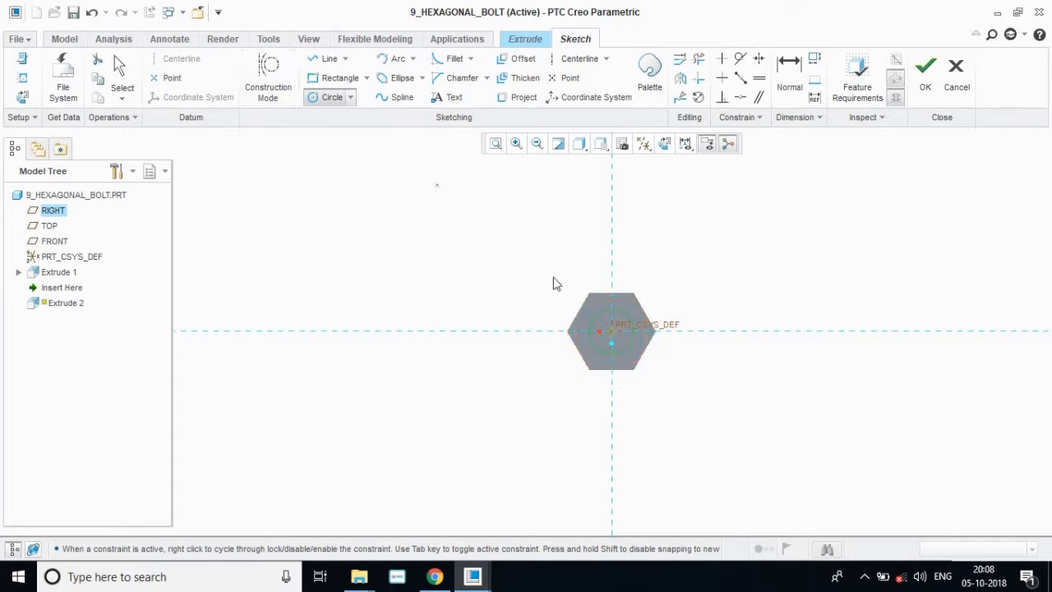
left_click(611, 333)
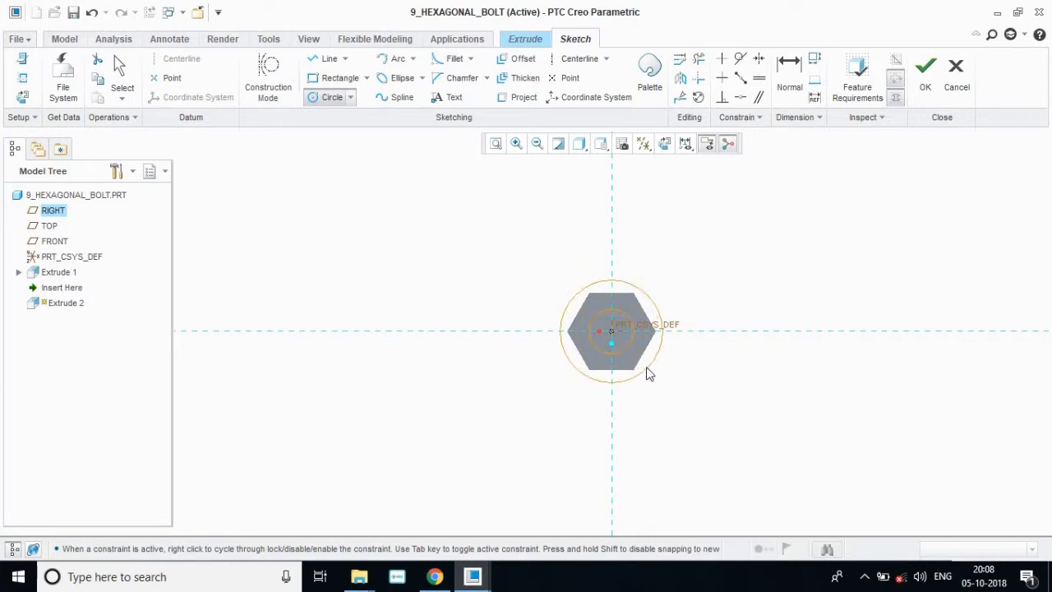
middle_click(649, 374)
Step: Set the inner circle's diameter to 50 and the outer circle's to 104 using Figure 9 of the PDF drawing, and finish the sketch
left_click(435, 576)
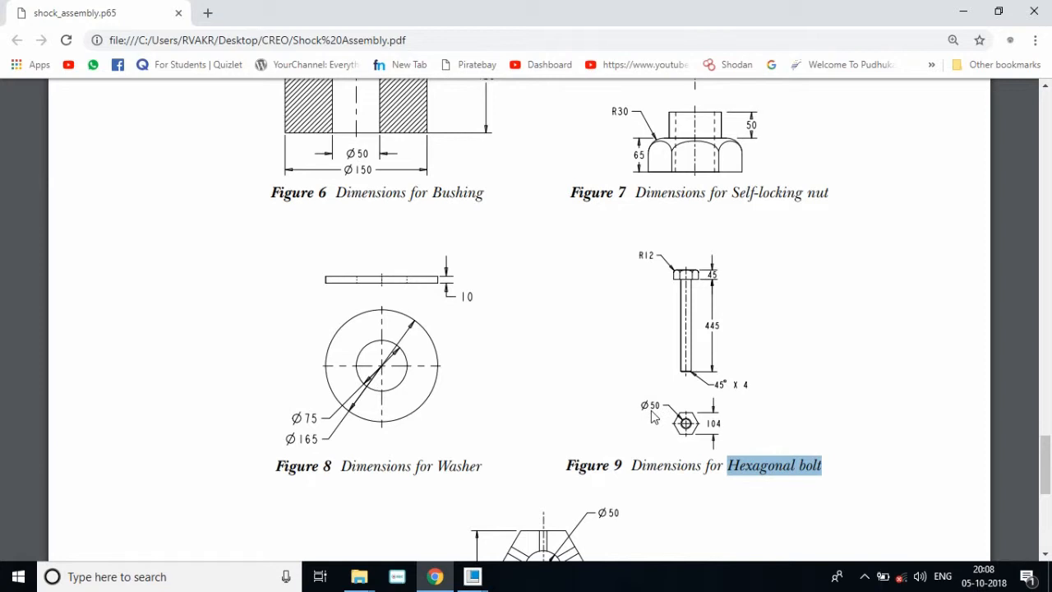
left_click(961, 14)
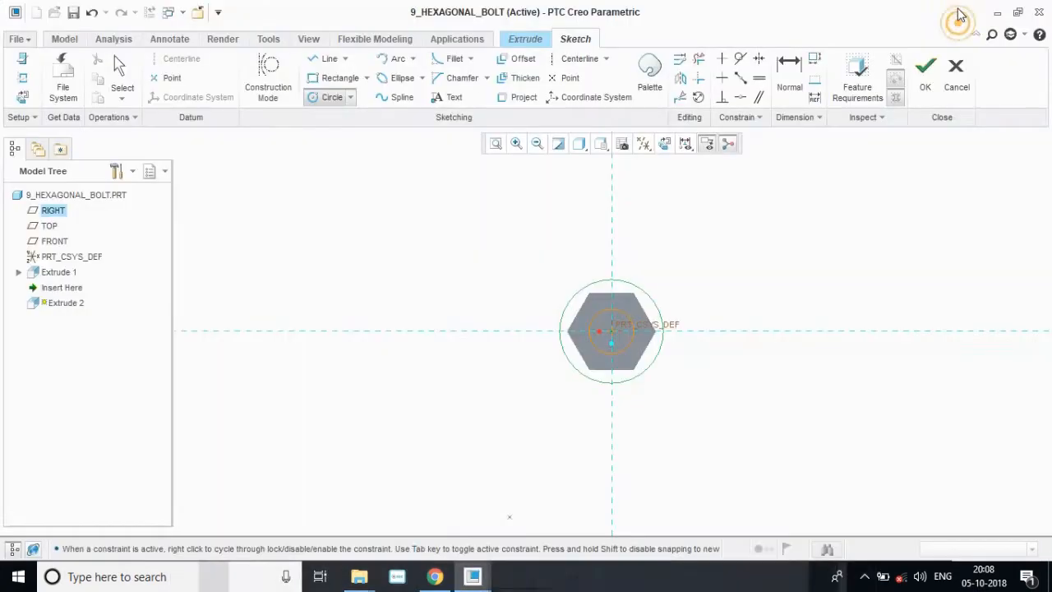
left_click(120, 70)
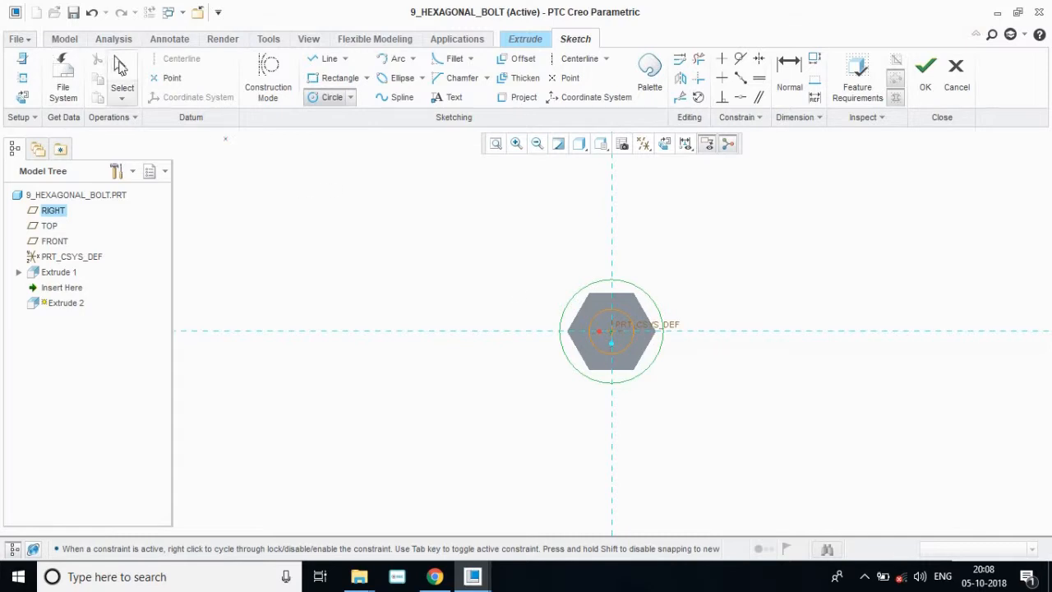
left_click_drag(564, 314, 515, 345)
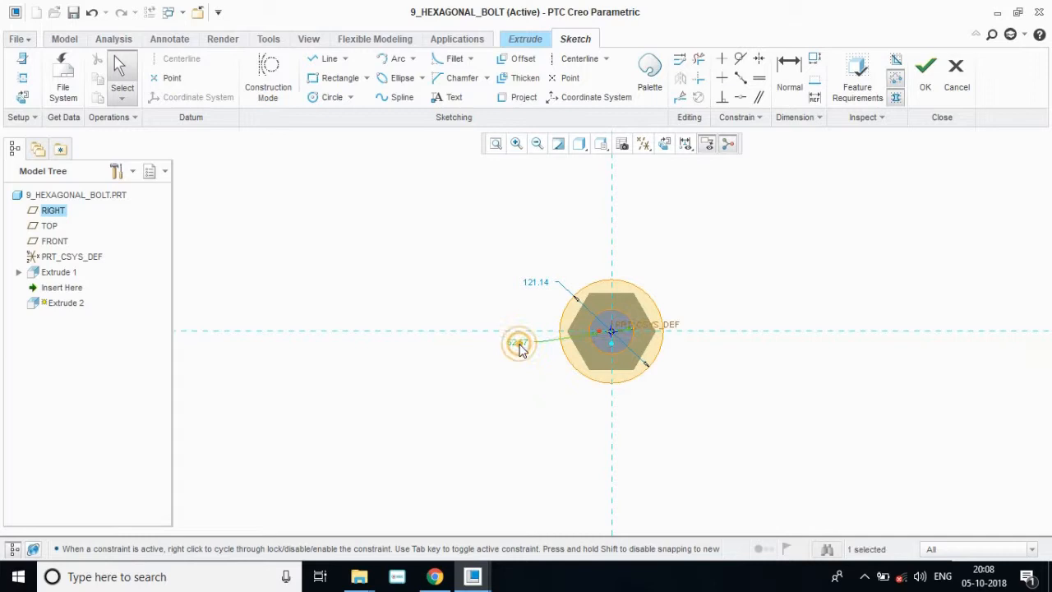
double_click(518, 342)
type("50")
key("Return")
double_click(535, 281)
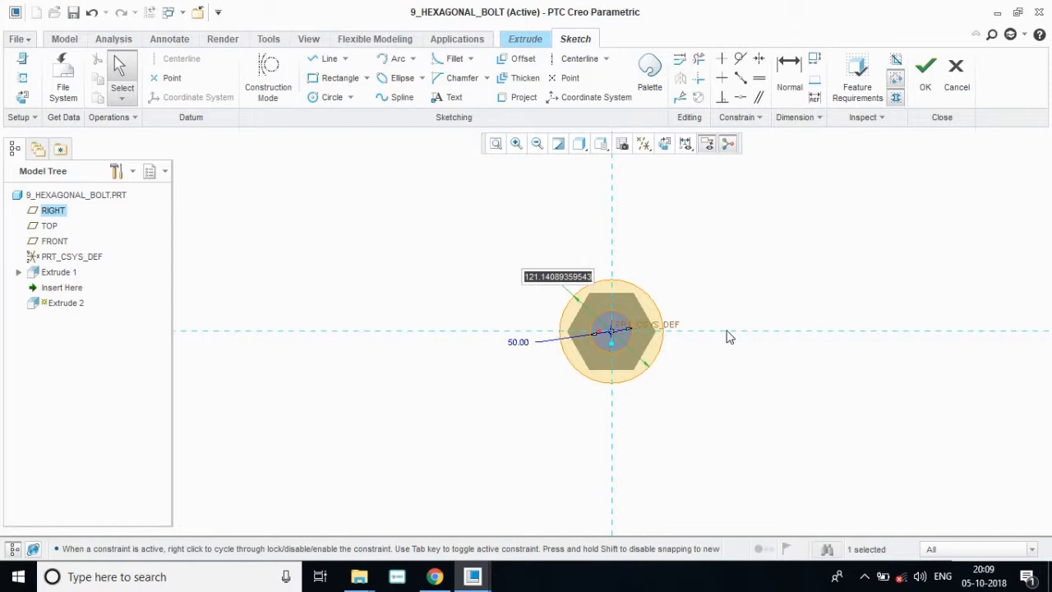
type("104")
key("Return")
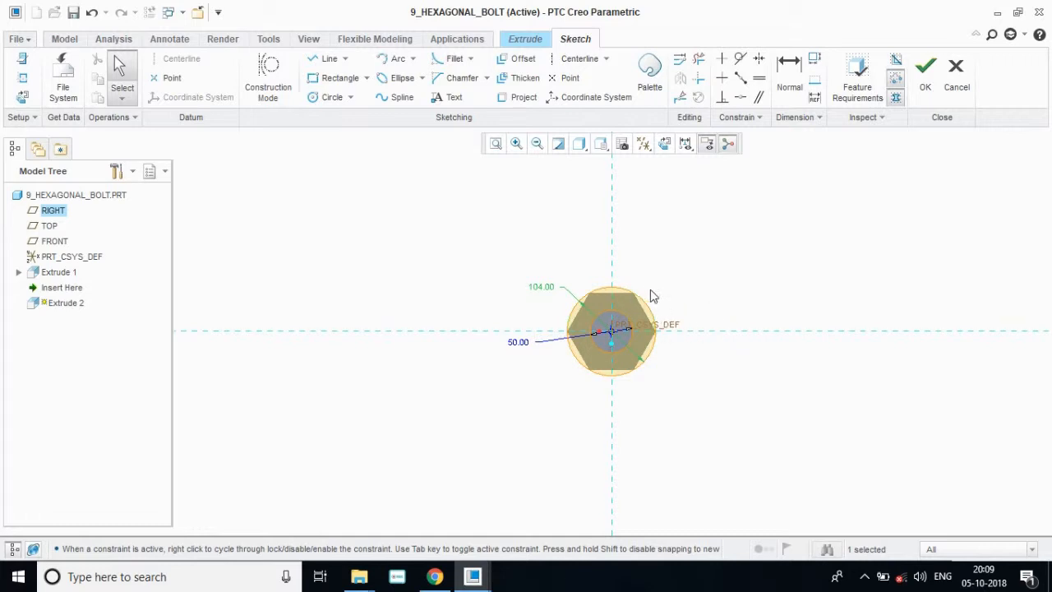
left_click(927, 85)
Step: Reverse the extrusion so it runs into the hexagonal body and switch it to remove material
mouse_move(755, 380)
middle_mouse_down()
mouse_move(758, 344)
mouse_move(789, 371)
middle_mouse_up()
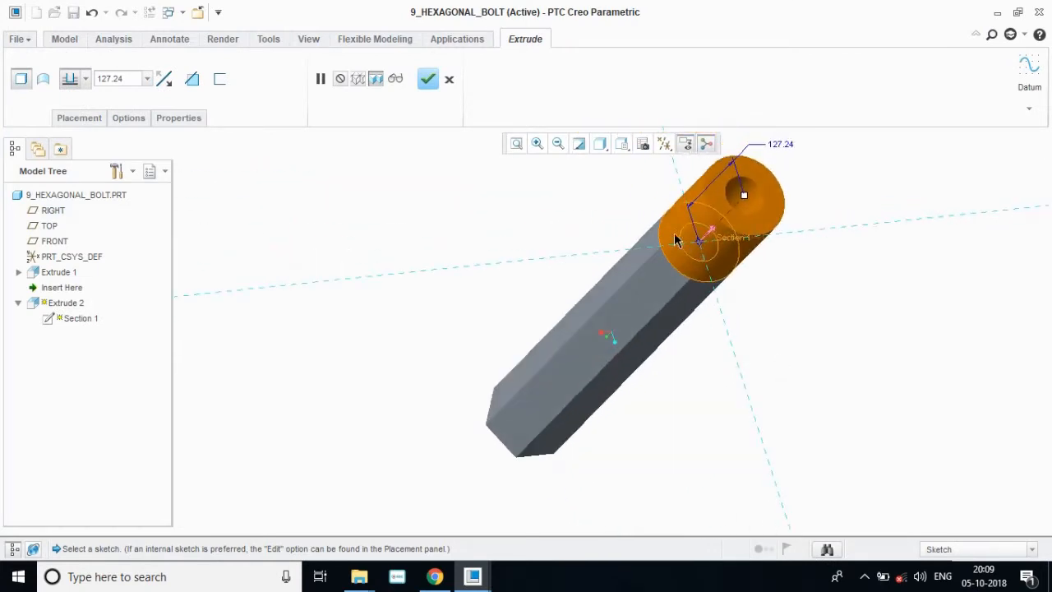
left_click(711, 229)
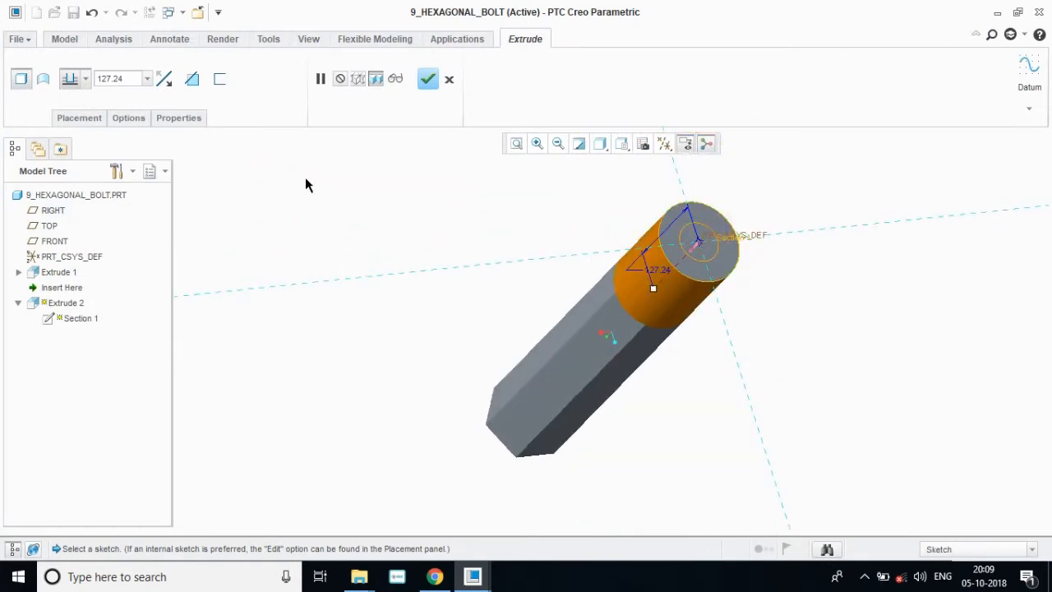
left_click(192, 80)
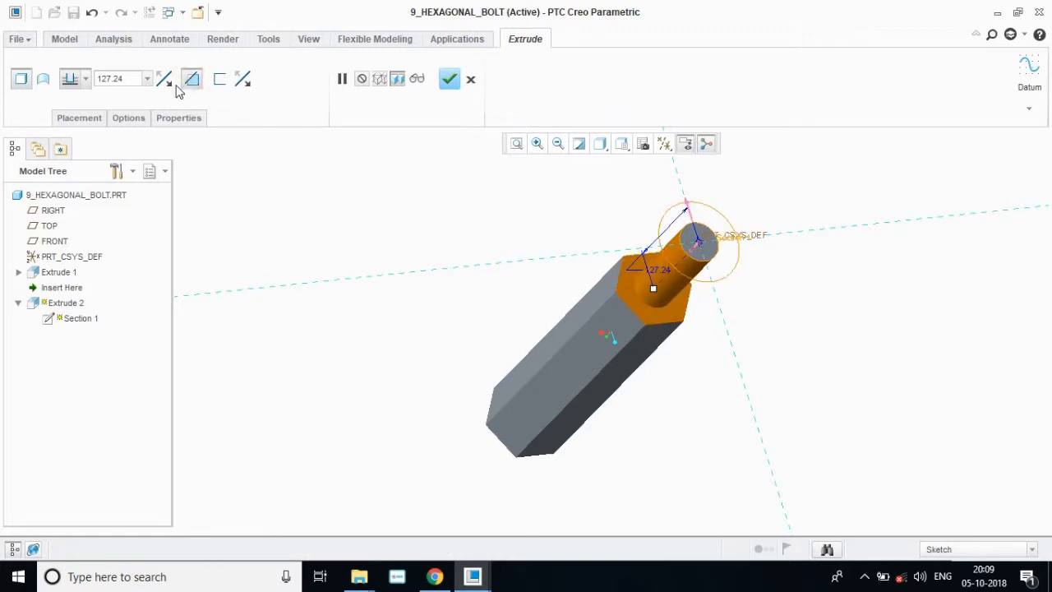
Step: Check the shank length in Figure 9 of the PDF drawing, set the cut's depth to 445 and accept the feature
left_click(434, 577)
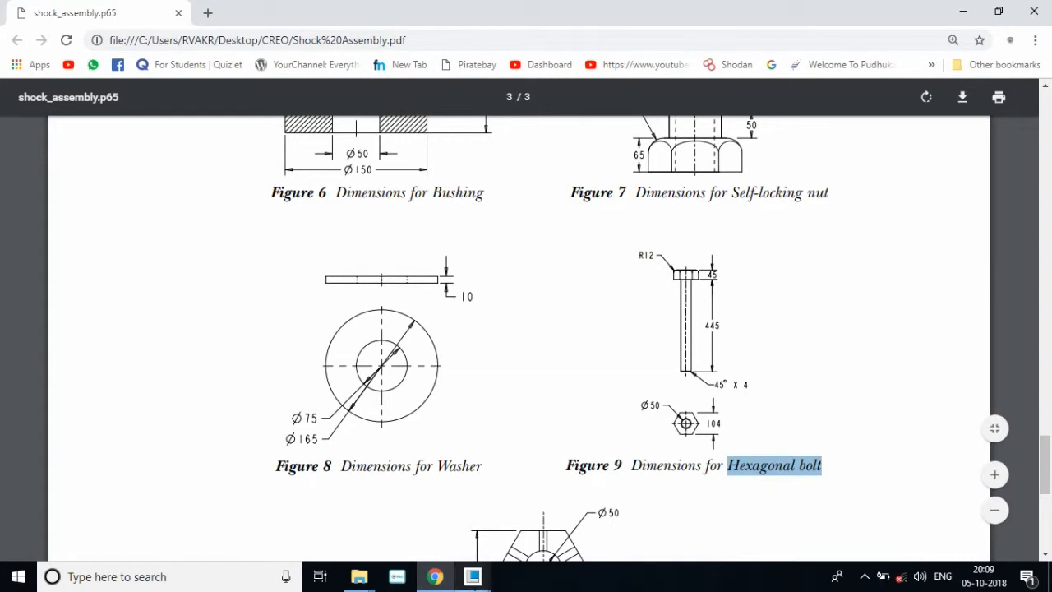
left_click(472, 576)
double_click(136, 82)
type("445")
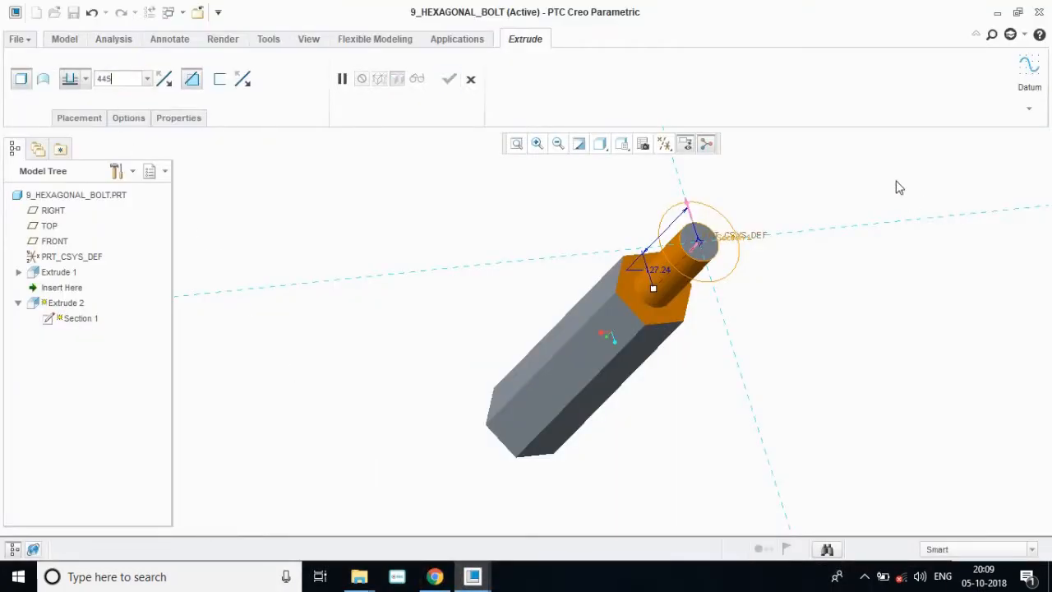
key("Return")
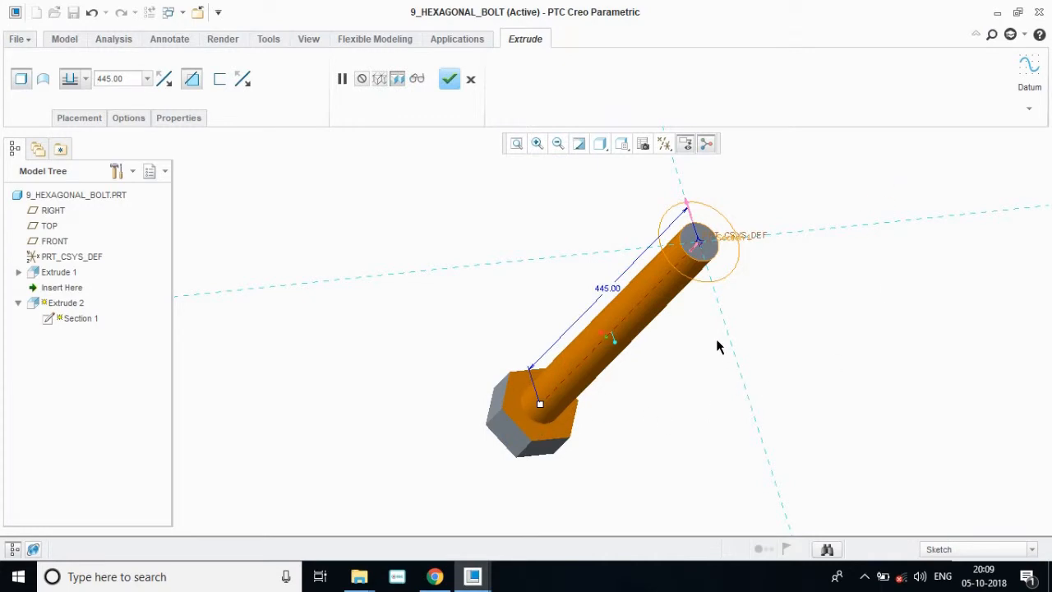
left_click(446, 80)
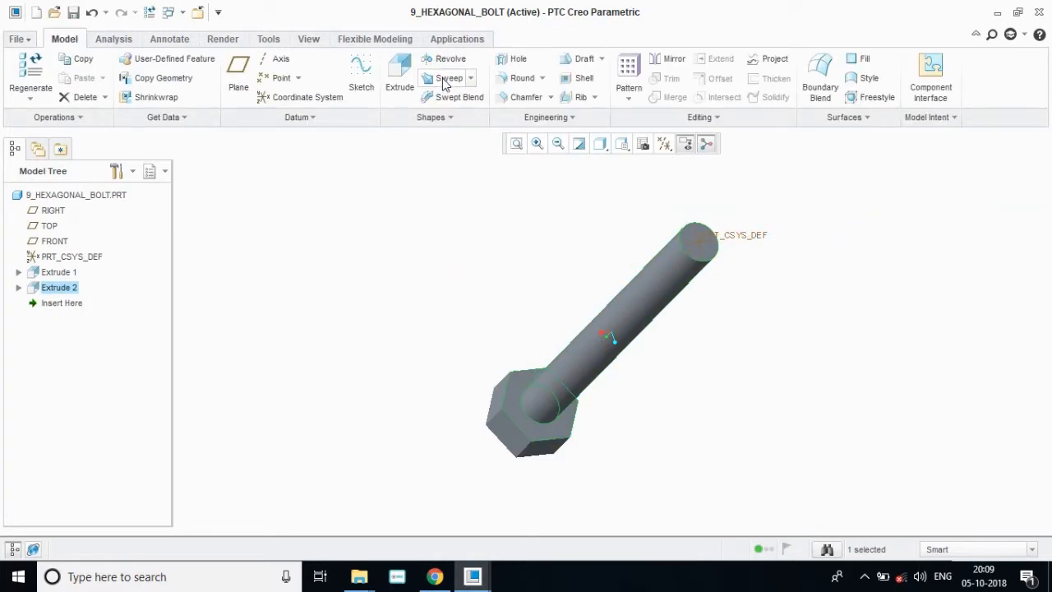
Step: Orient the bolt to the TOP view and start a sketch on the end face of its hexagonal head
left_click(622, 144)
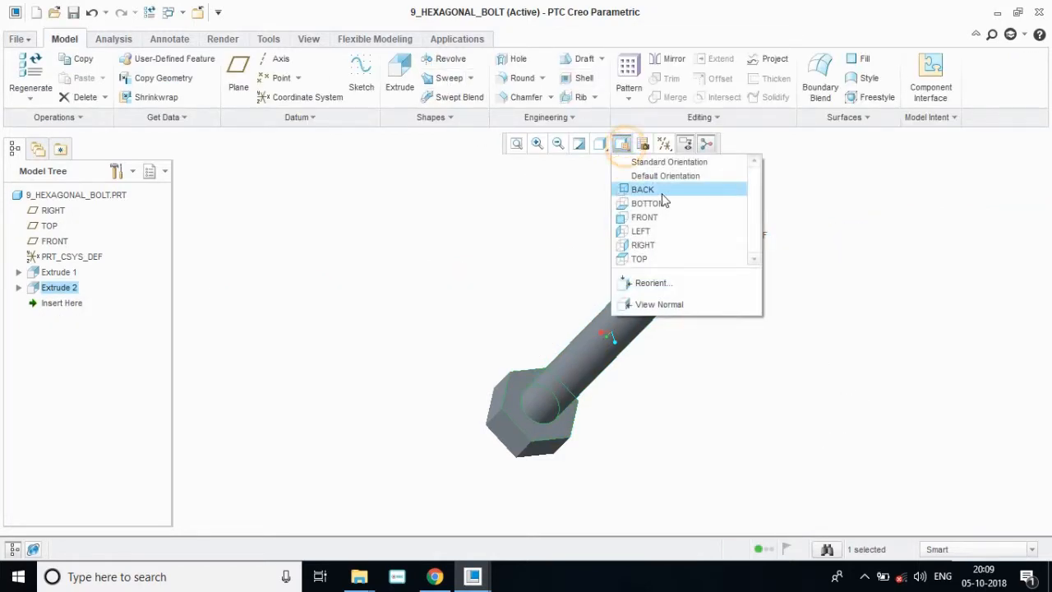
left_click(651, 175)
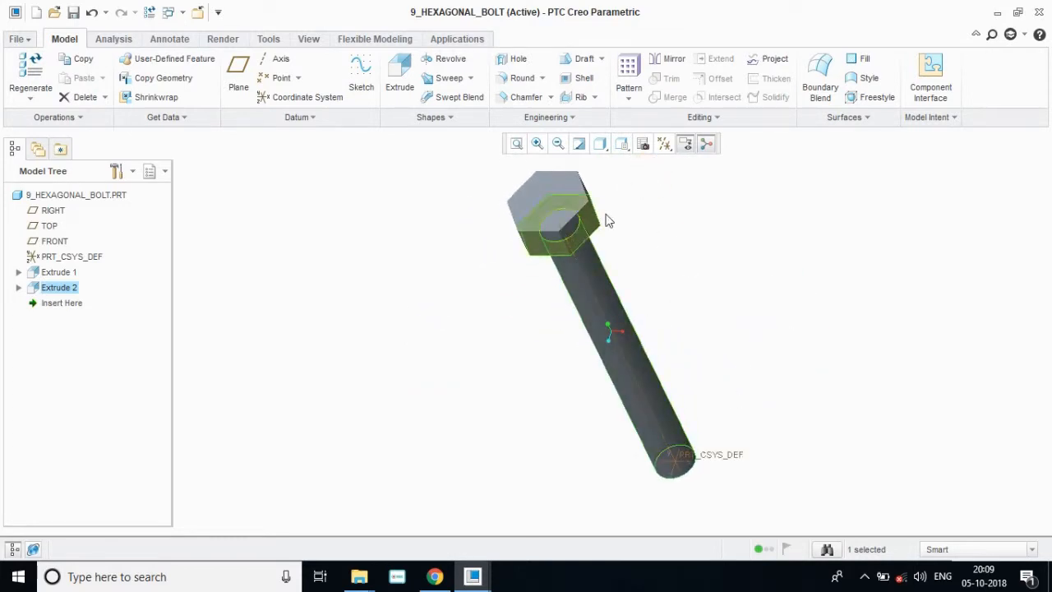
left_click(622, 145)
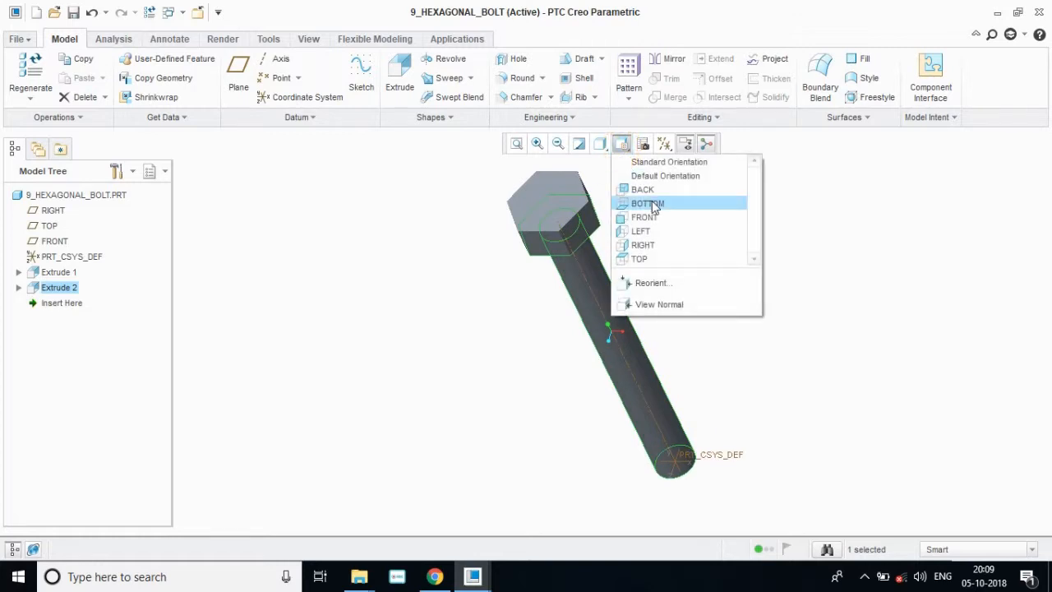
left_click(653, 259)
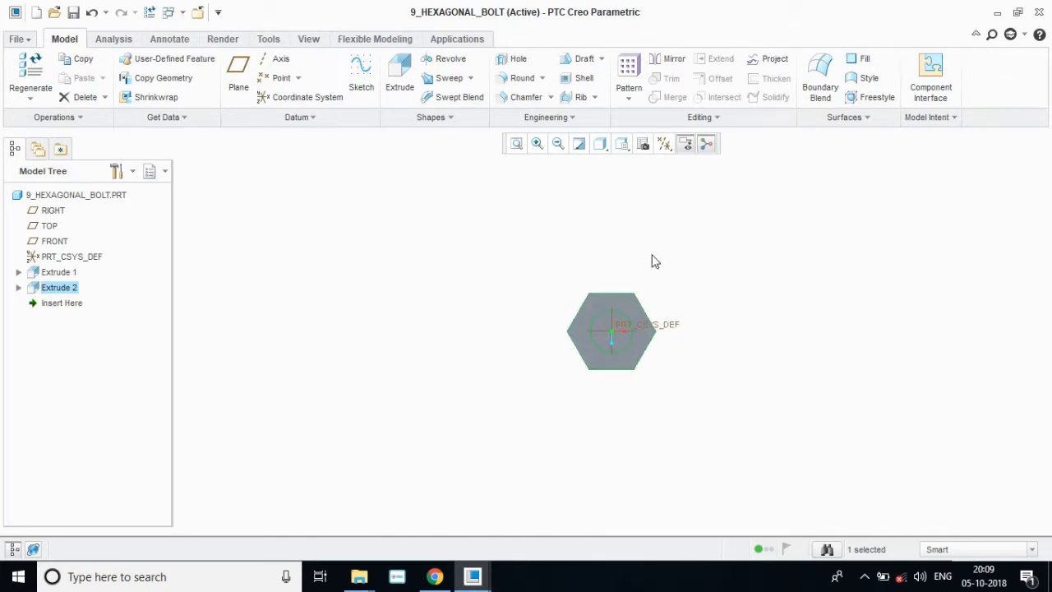
left_click(366, 69)
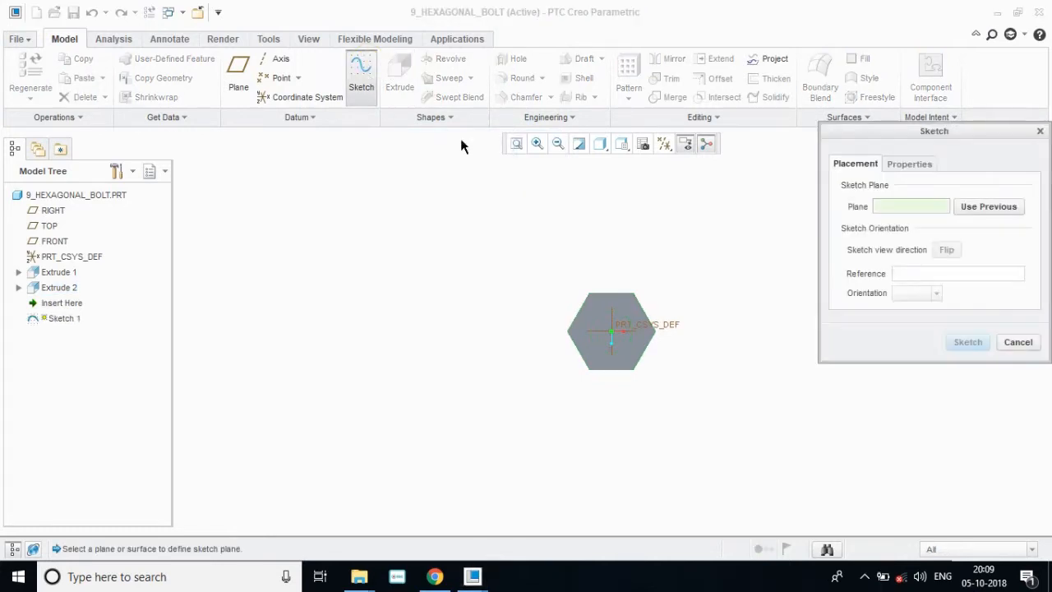
left_click(622, 339)
left_click(967, 342)
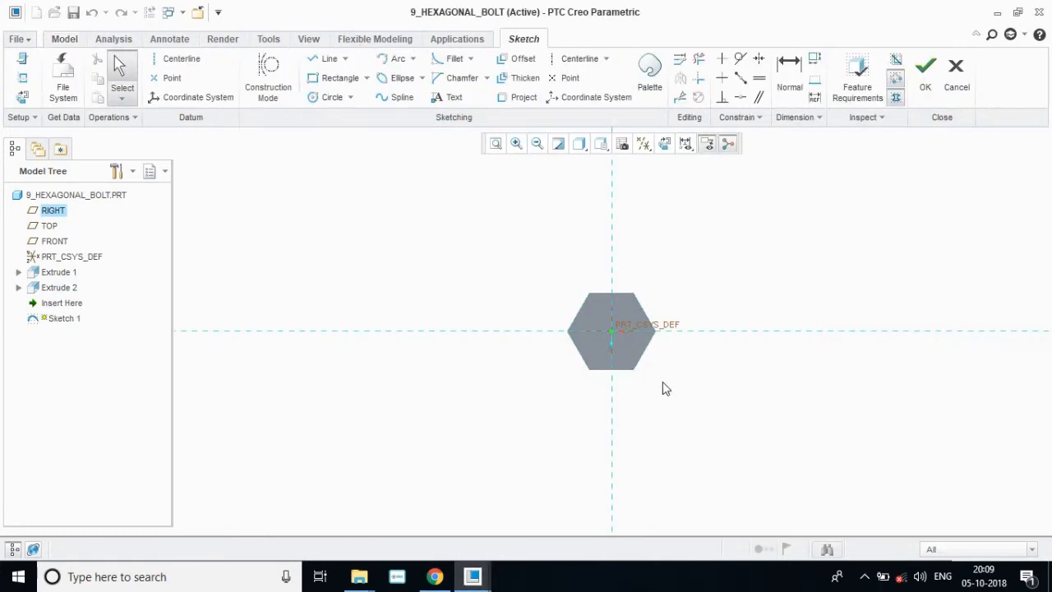
Step: Sketch a circle centred on the origin, make it tangent to a slanted side of the hexagon and finish the sketch
left_click(340, 98)
left_click(611, 331)
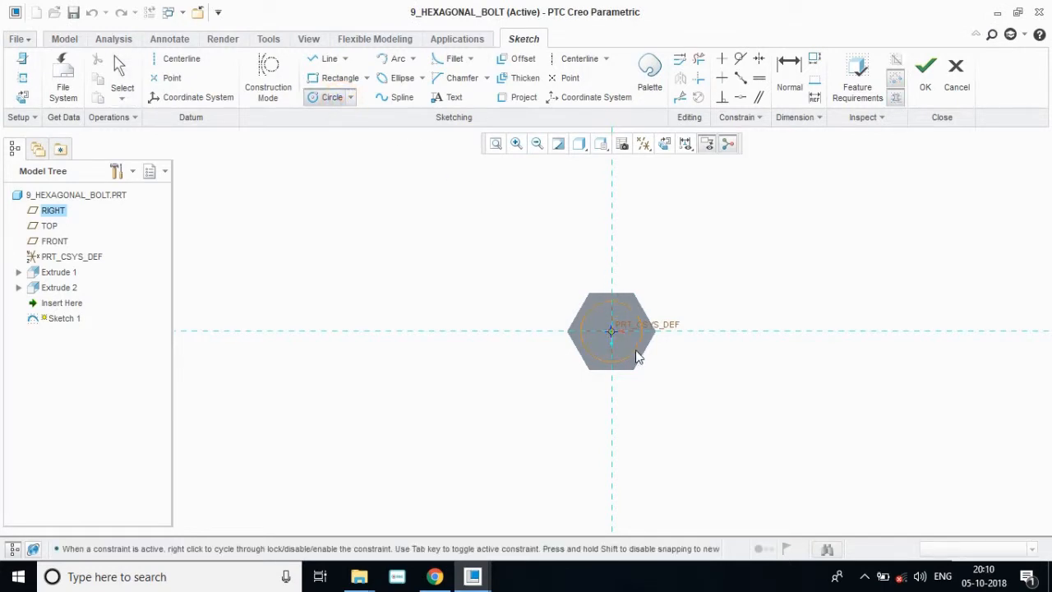
left_click(631, 354)
left_click(739, 59)
left_click(634, 314)
left_click(647, 320)
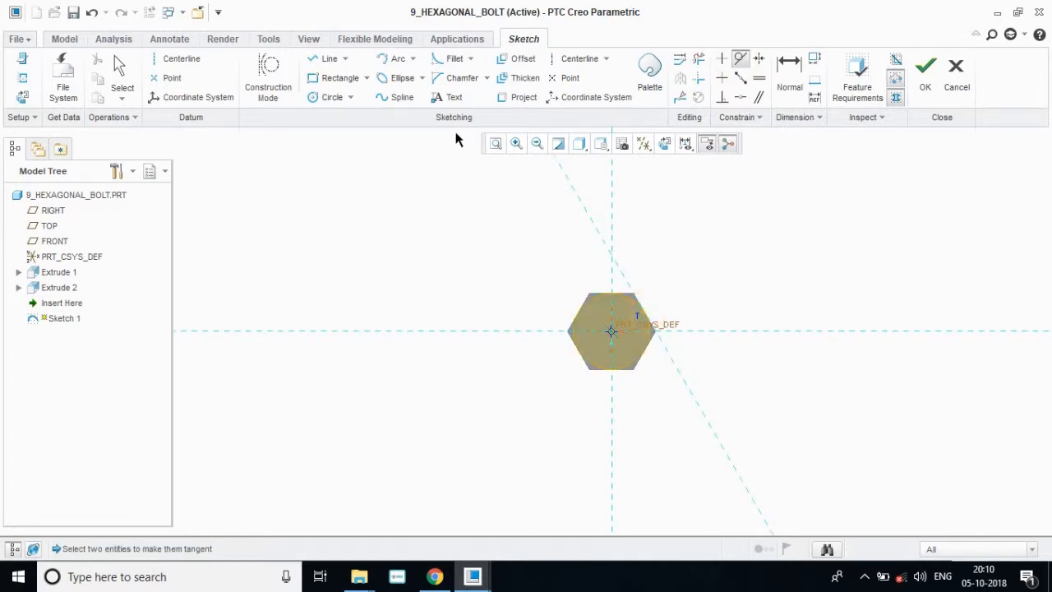
left_click(922, 78)
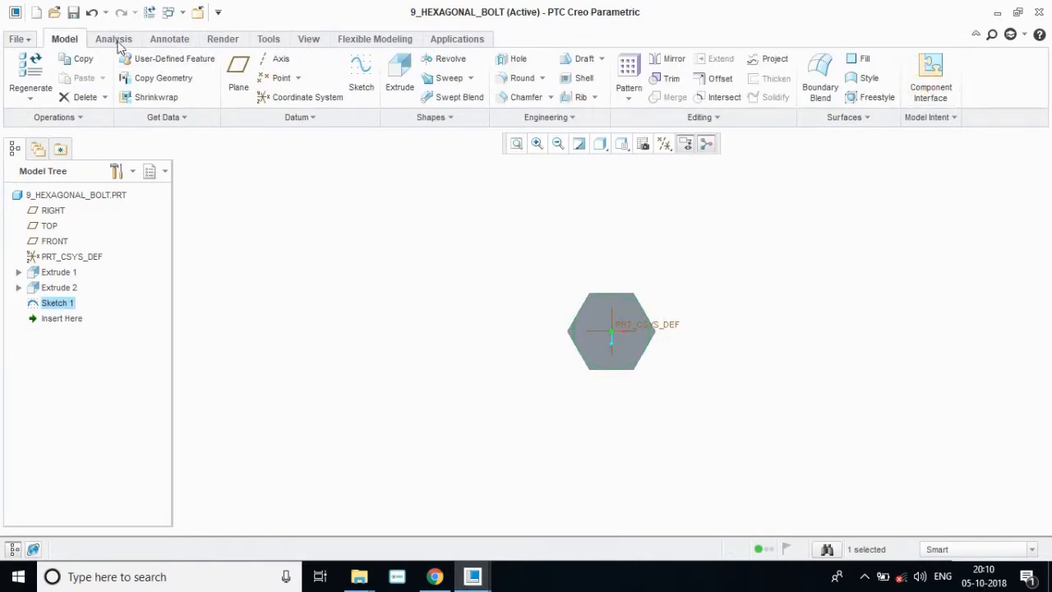
Step: Start extruding the circle sketched on the bolt's head and enable the taper option for it
left_click(403, 86)
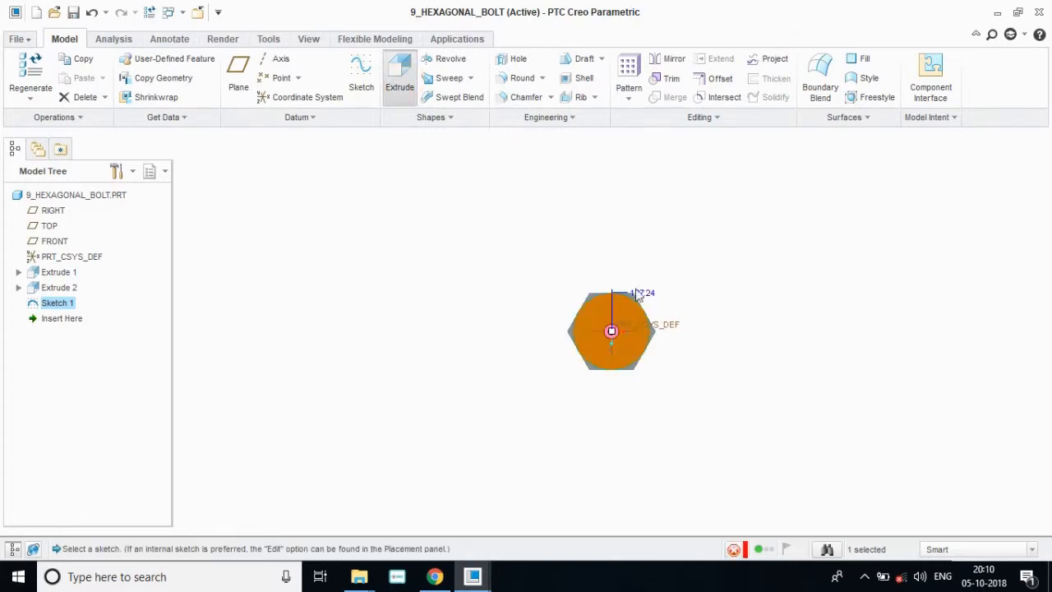
middle_click_drag(714, 409, 715, 387)
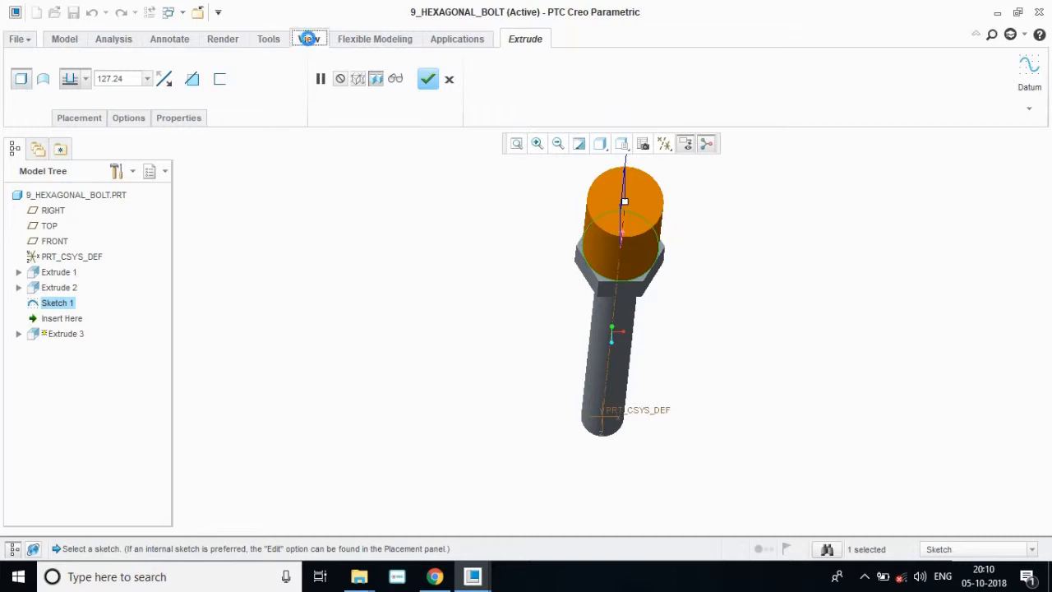
left_click(308, 39)
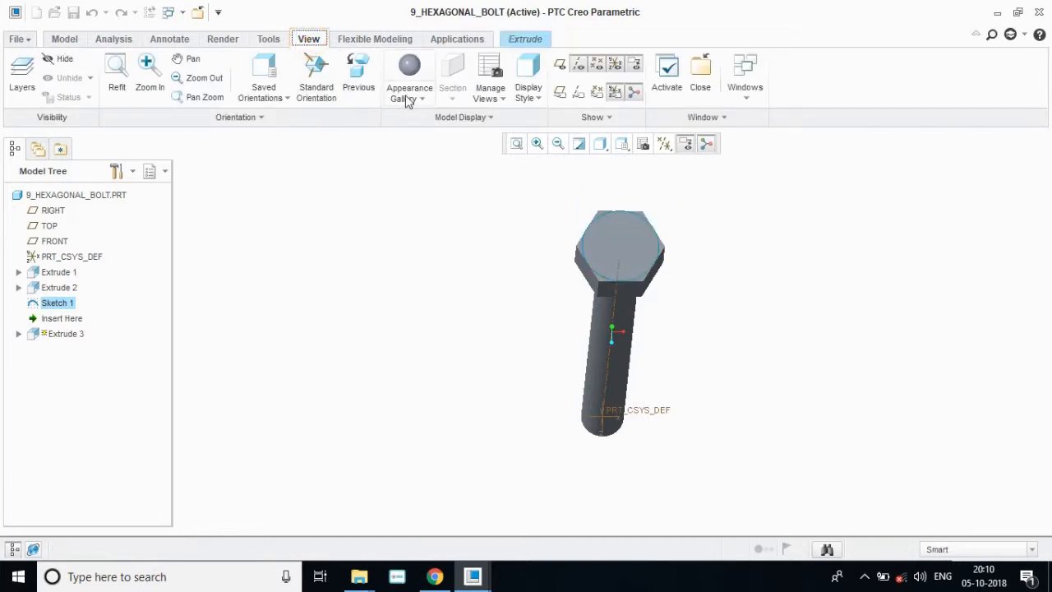
left_click(148, 72)
left_click(502, 172)
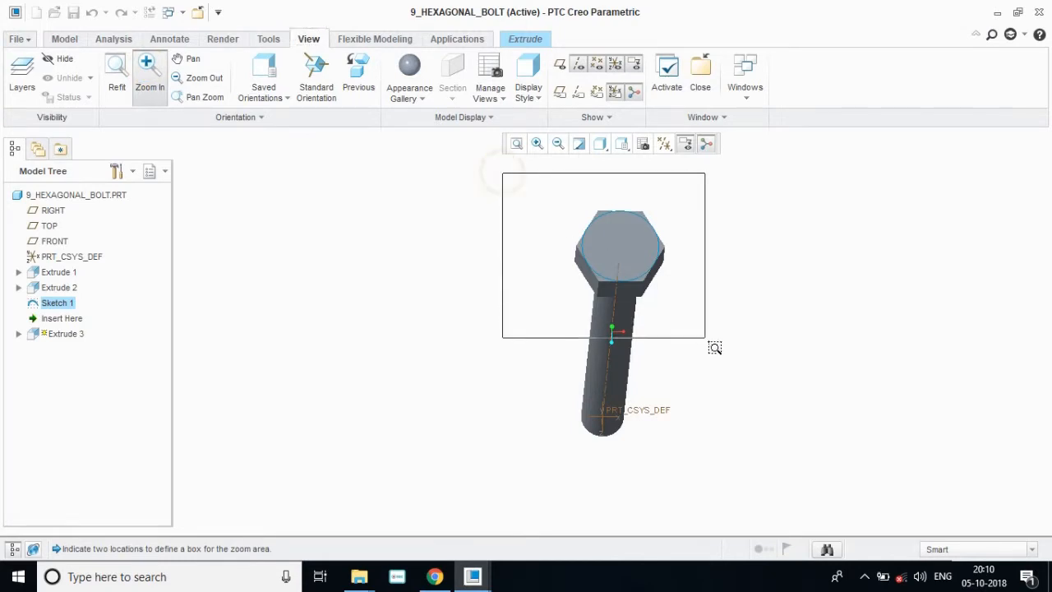
left_click(728, 338)
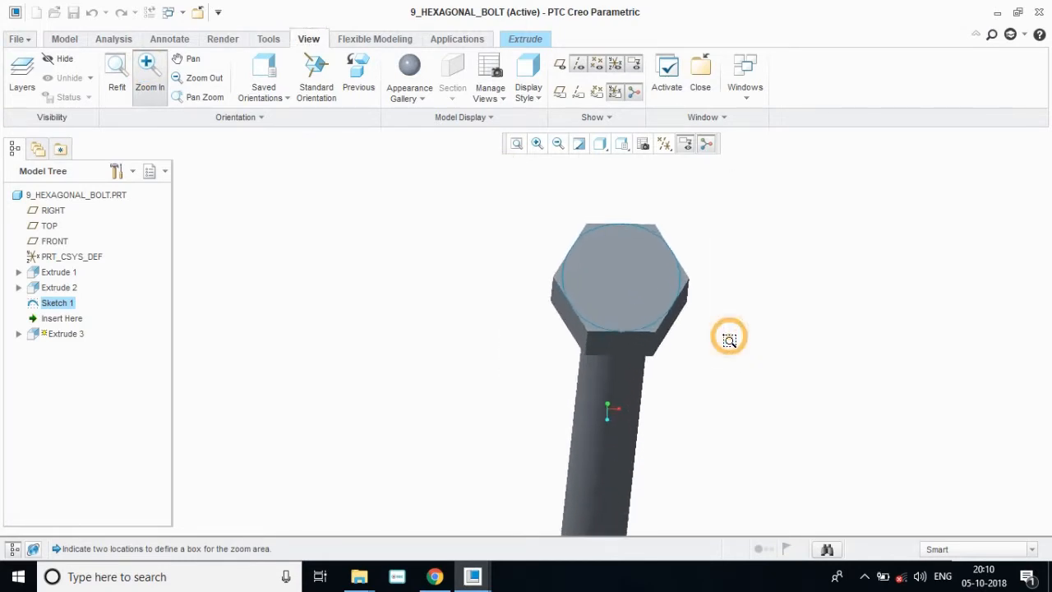
left_click(513, 41)
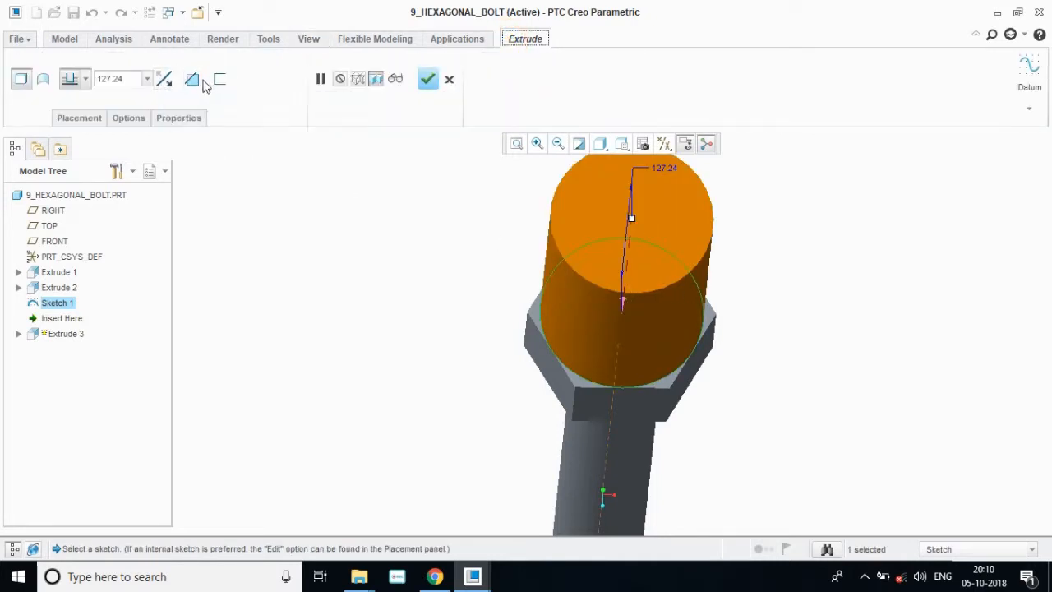
left_click(134, 117)
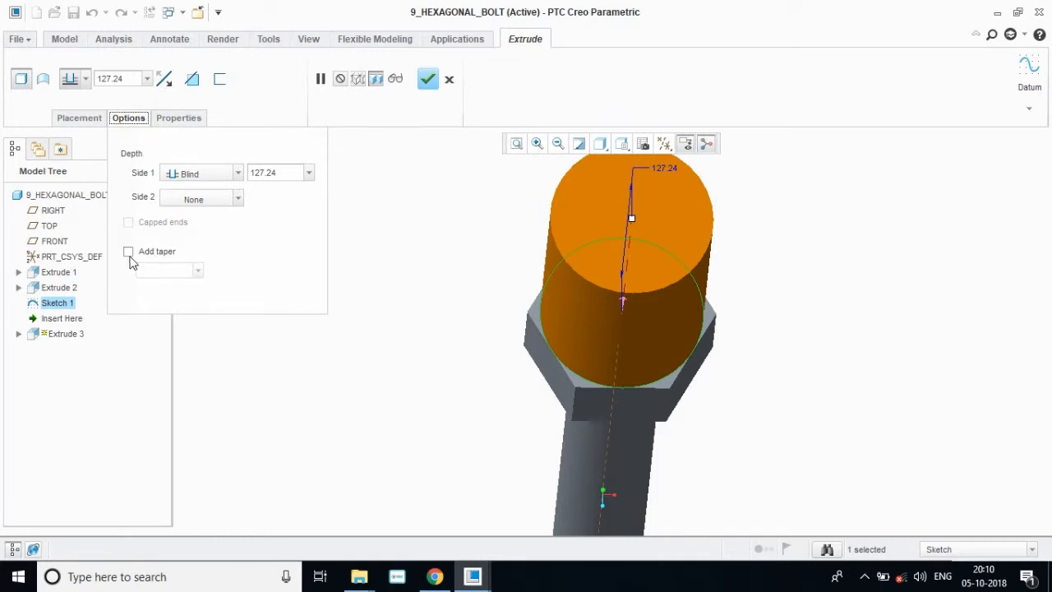
left_click(128, 251)
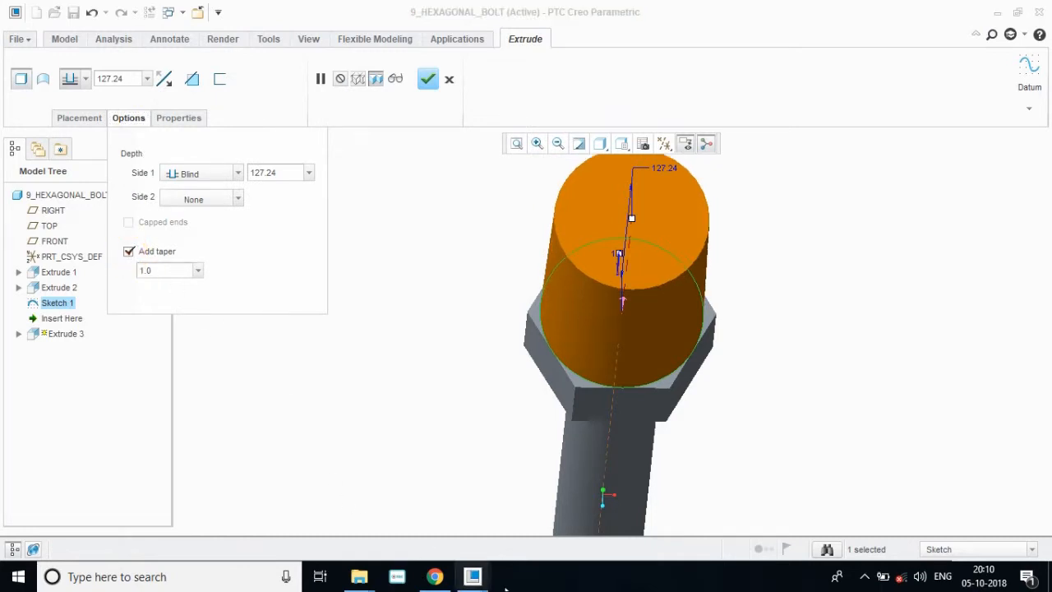
Step: Check the head's edge dimension in Figure 9 of the PDF drawing and set the extrusion's taper to 12
left_click(431, 578)
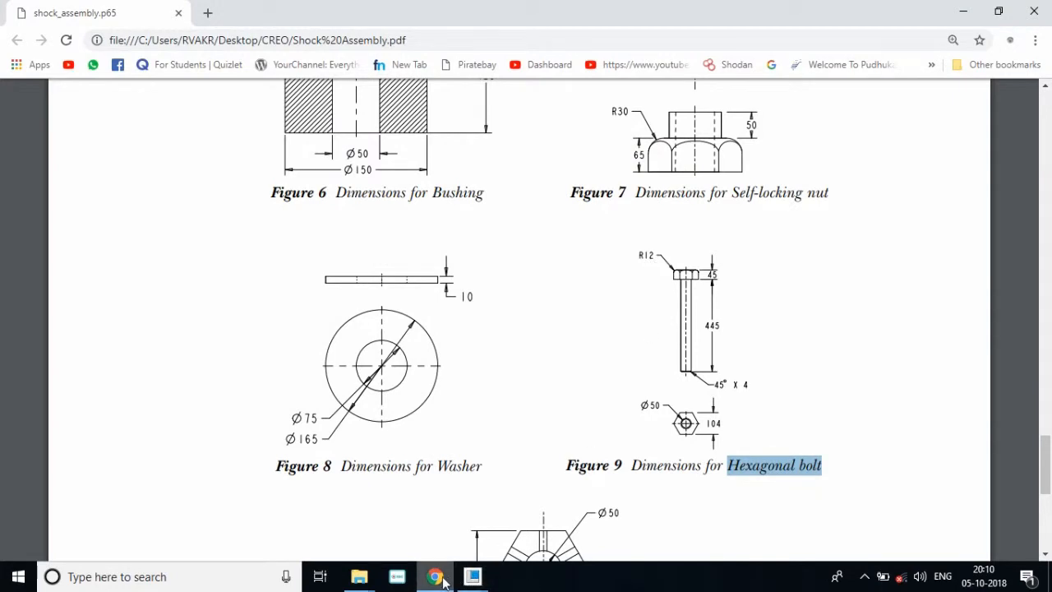
left_click(472, 577)
double_click(148, 270)
type("12")
key("Return")
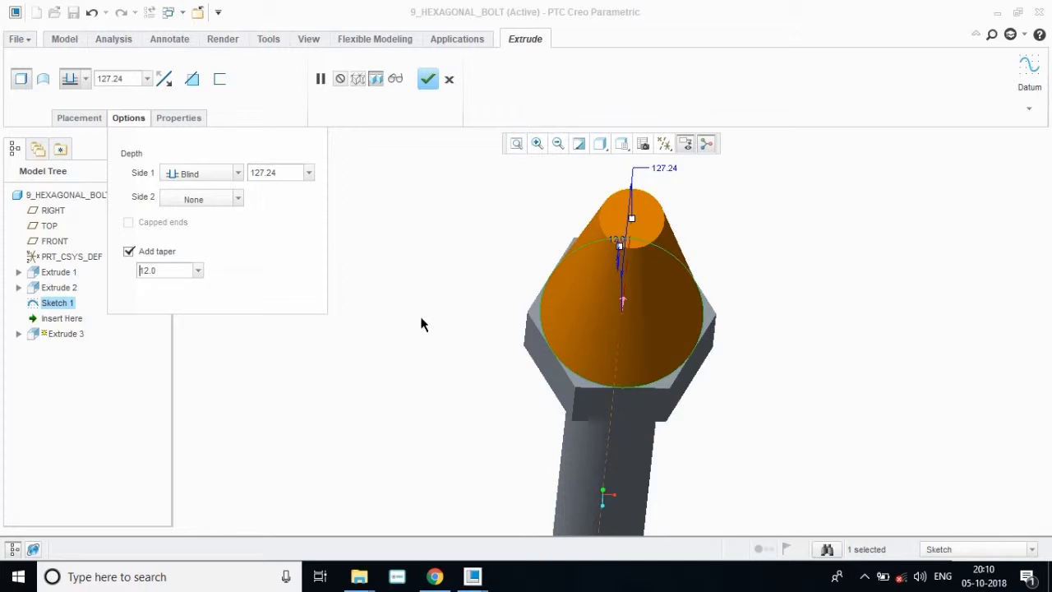
Step: Make the tapered extrusion symmetric and turn it into a cut that removes the head's material outside the circle
left_click(88, 80)
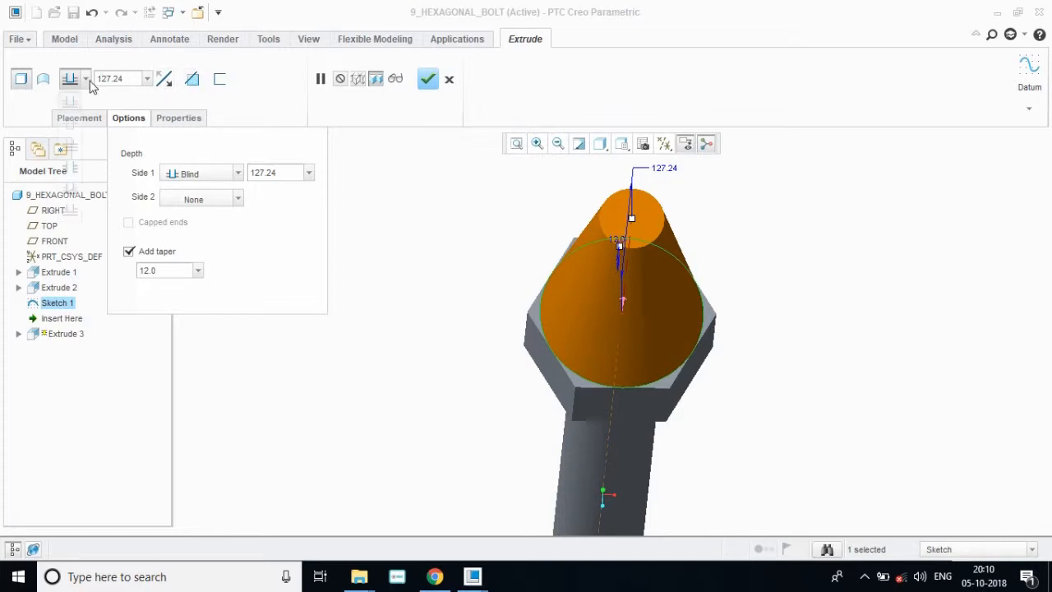
left_click(70, 123)
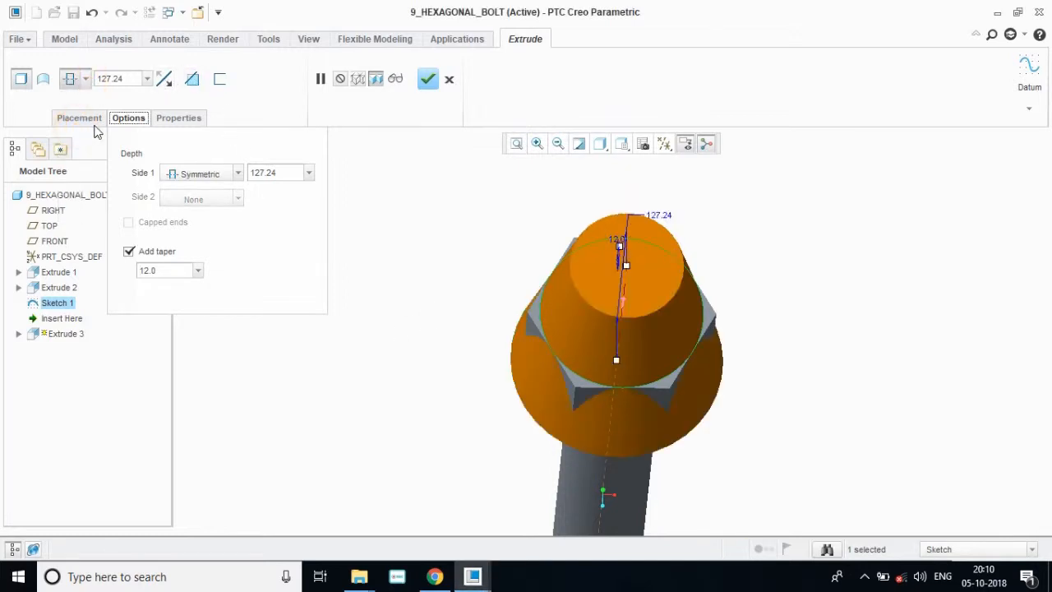
left_click(191, 80)
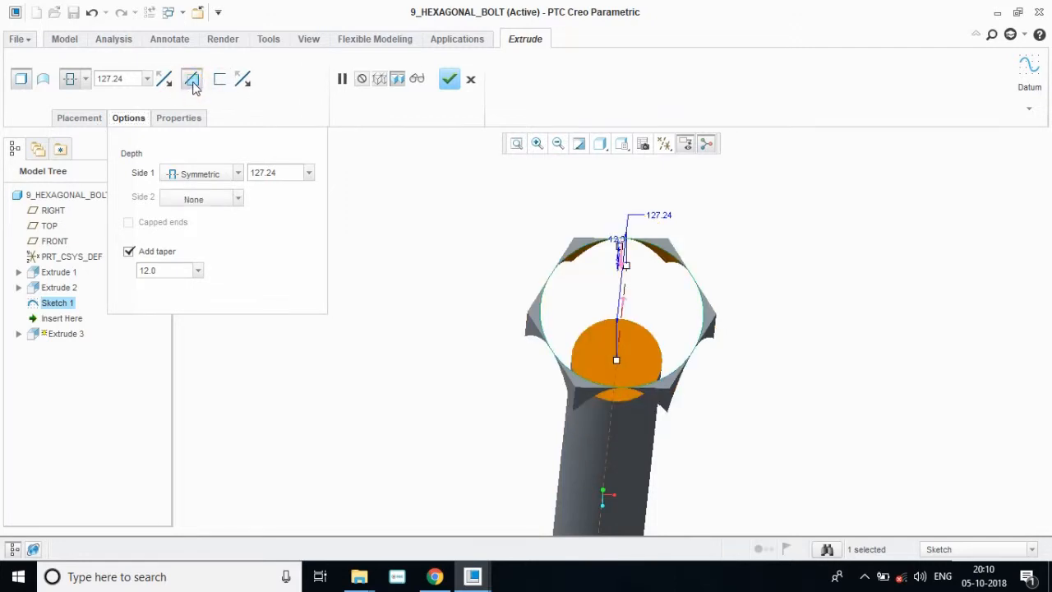
left_click(192, 80)
left_click(194, 82)
left_click(249, 84)
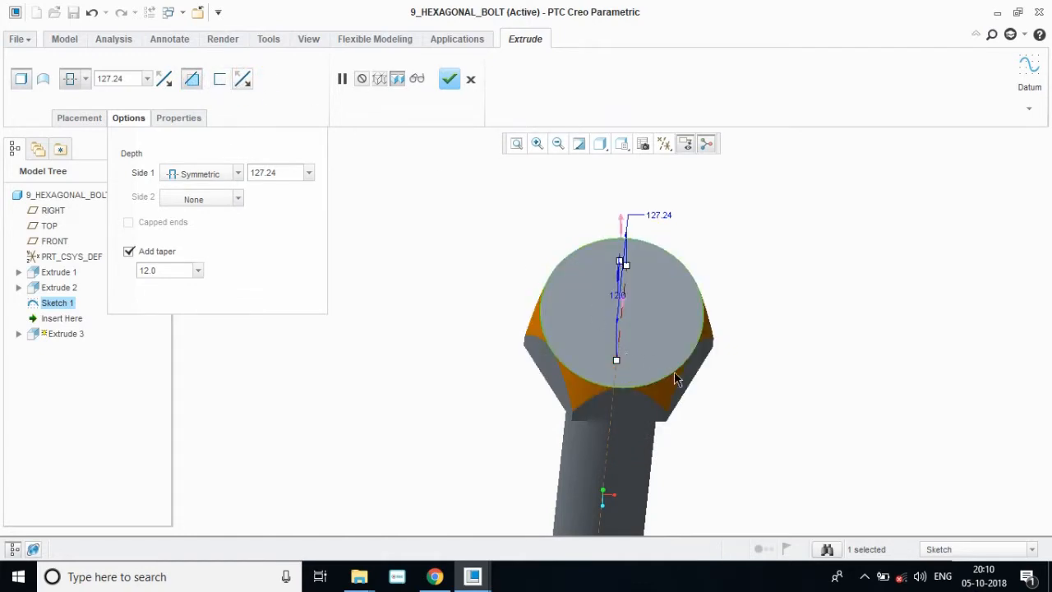
Step: Try a taper of 1.2 on the head cut, and set its symmetric depth to 100 with a taper of 30
middle_click_drag(693, 435, 724, 437)
double_click(167, 268)
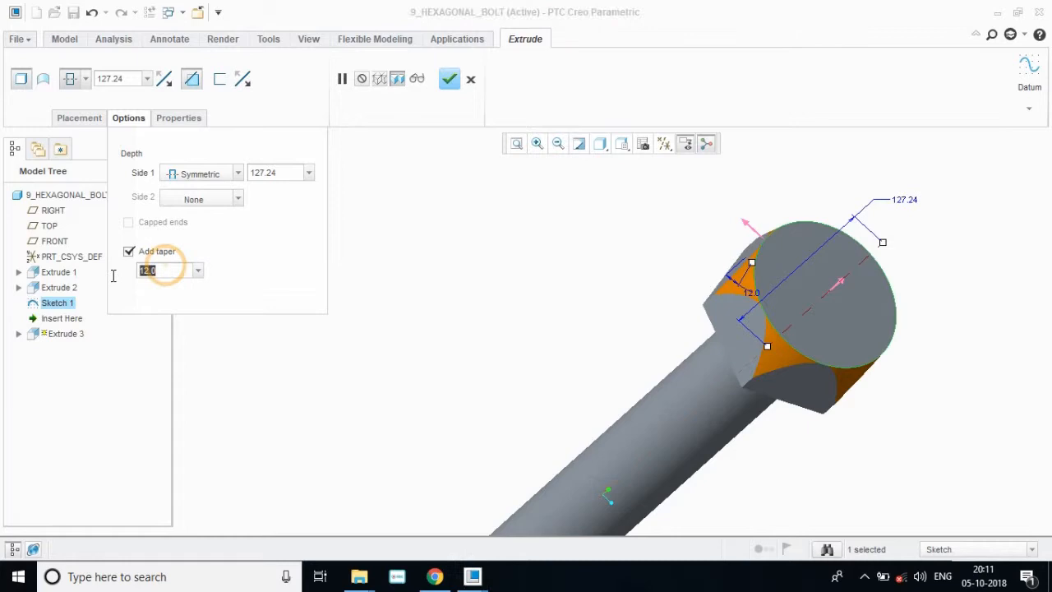
type("1.2")
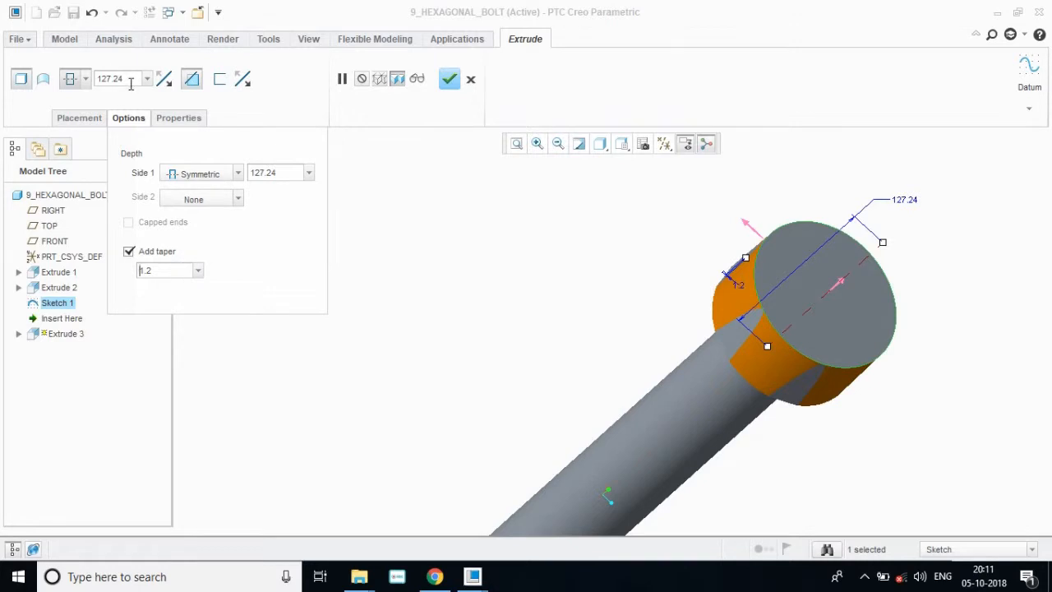
left_click(129, 81)
type("100")
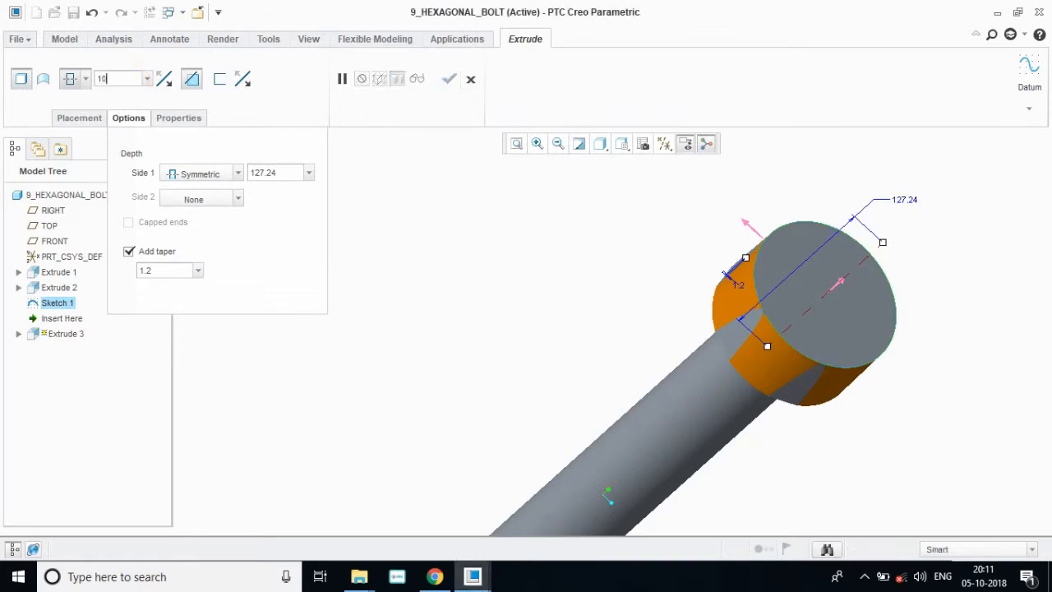
key("Return")
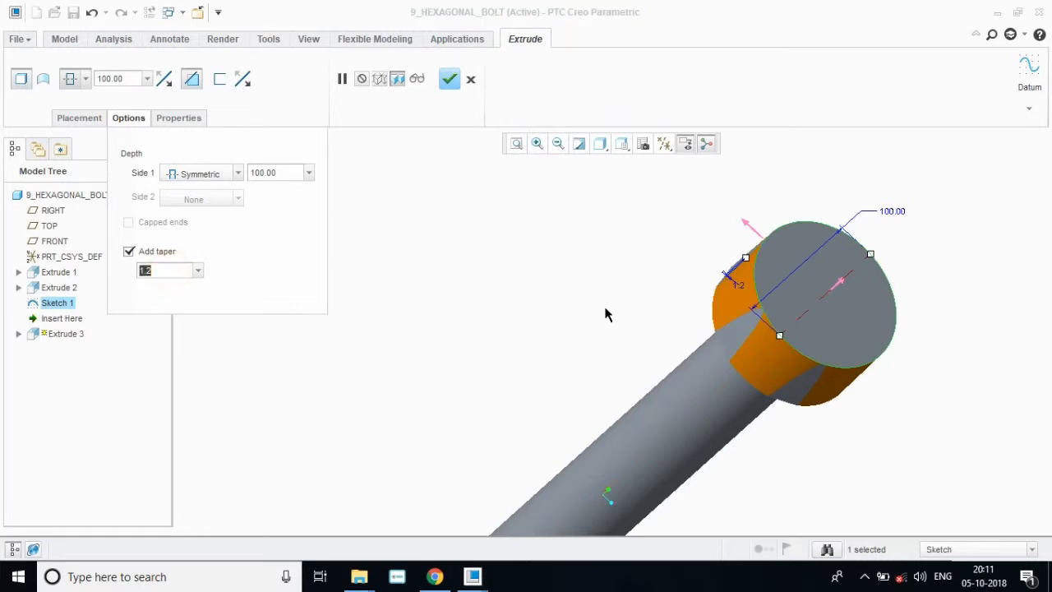
type("30")
key("Return")
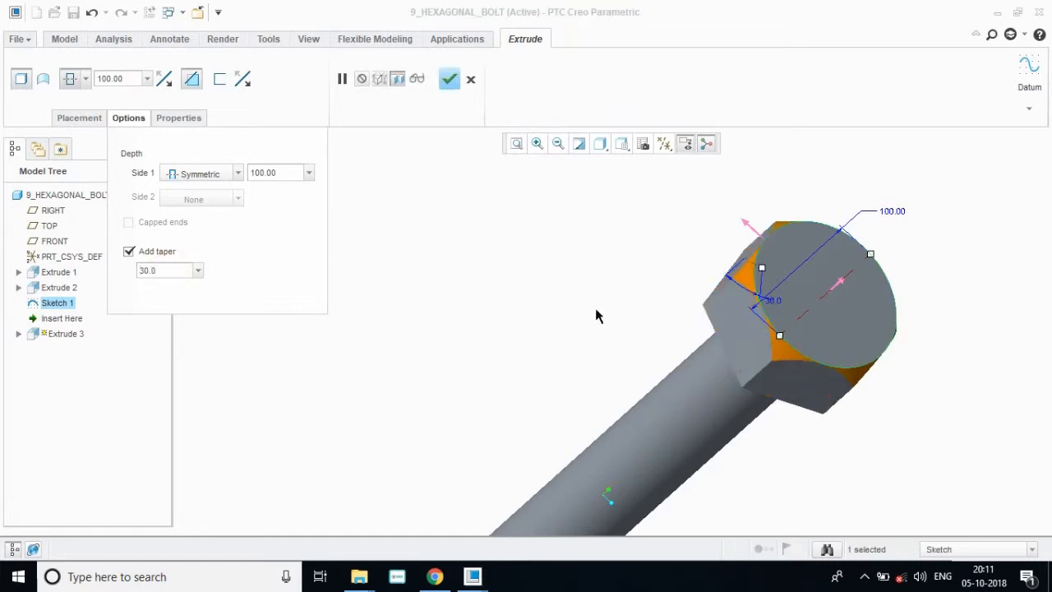
Step: Check the head's edge radius in Figure 9 of the PDF drawing and set the cut's taper to 24
left_click(434, 577)
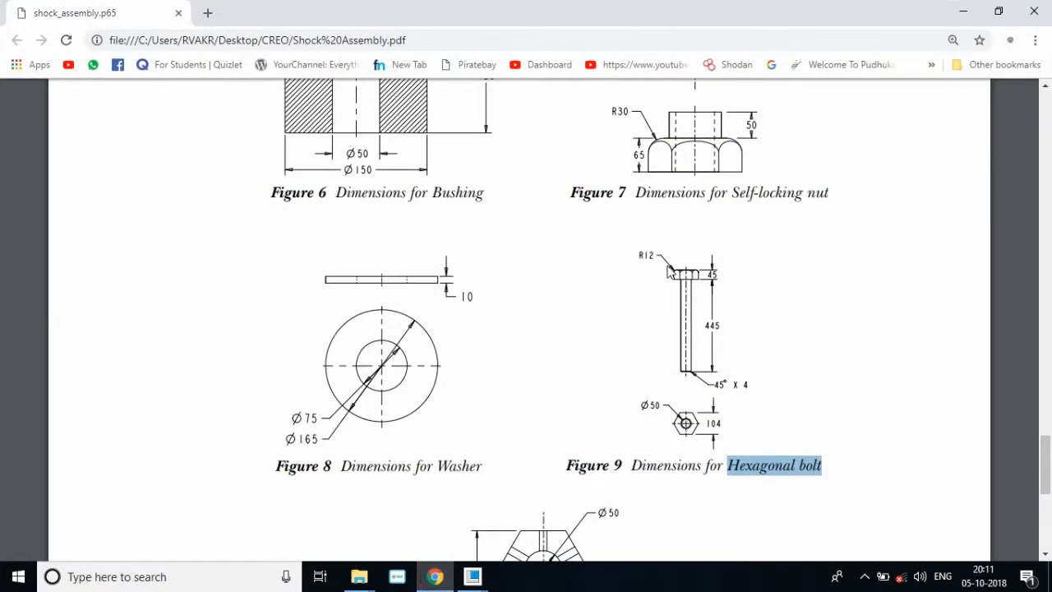
left_click(963, 11)
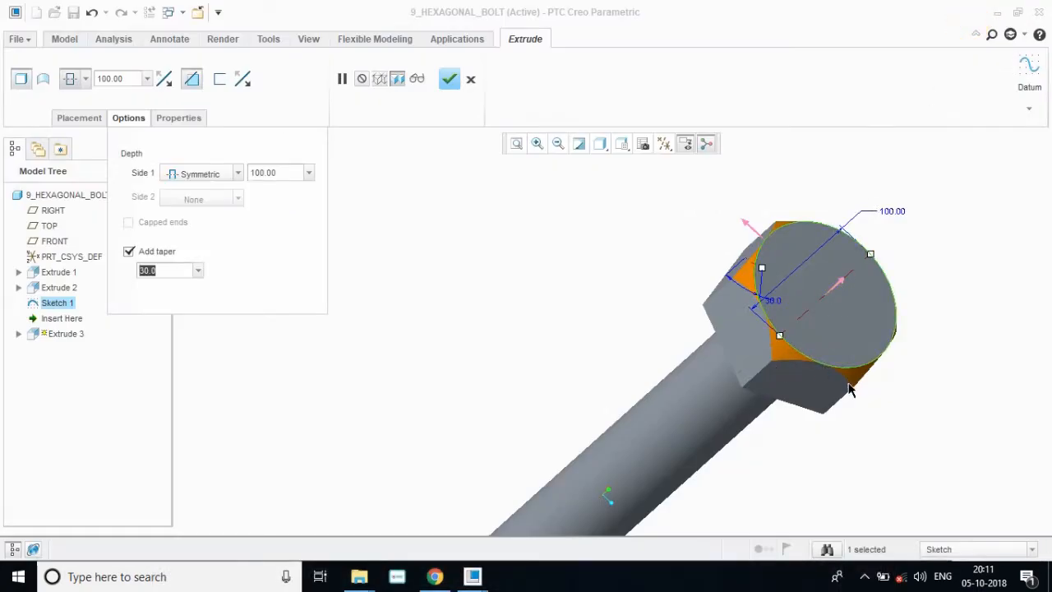
middle_click_drag(882, 429, 840, 409)
double_click(164, 271)
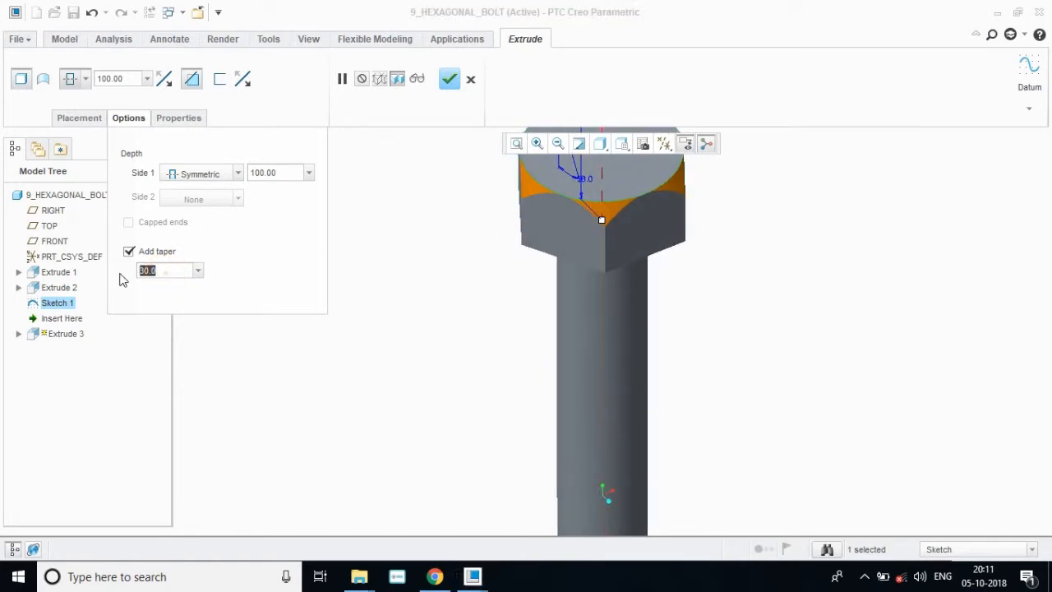
type("24.0")
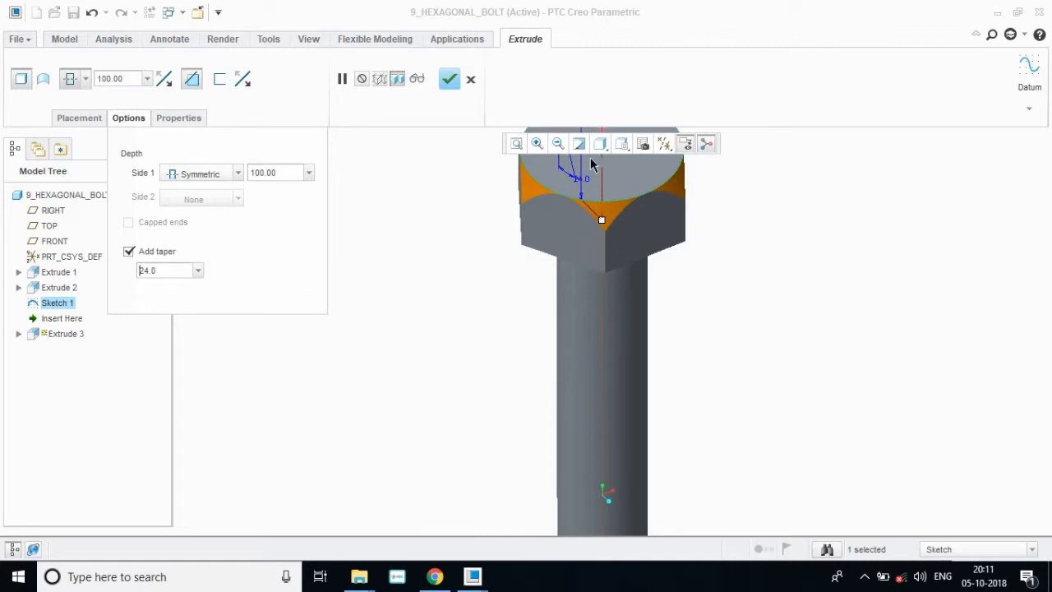
Step: Orient the bolt to the FRONT view and try to zoom in on its head to examine the tapered cut
left_click(621, 144)
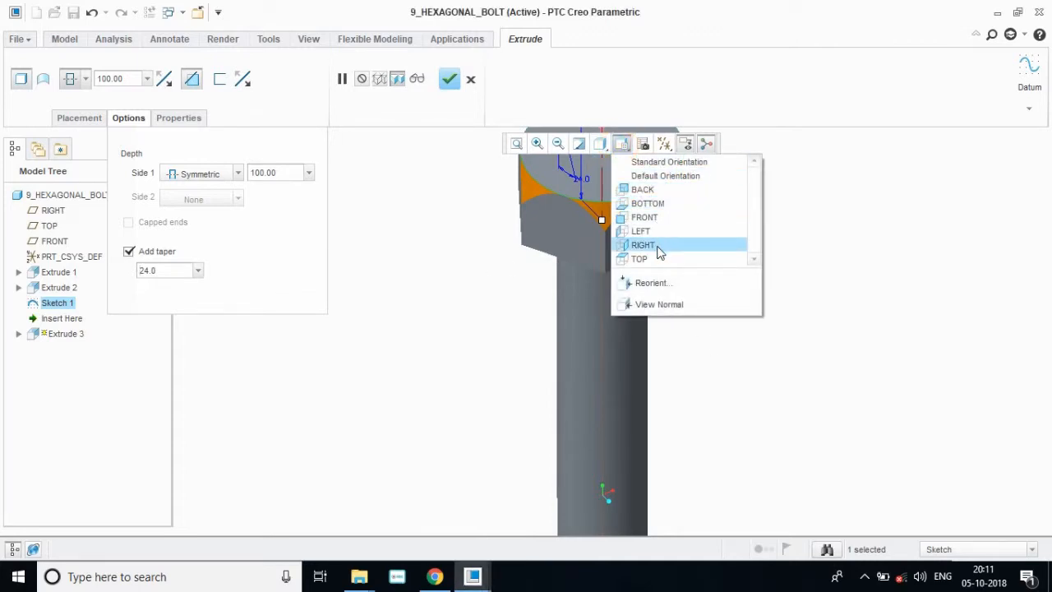
left_click(645, 217)
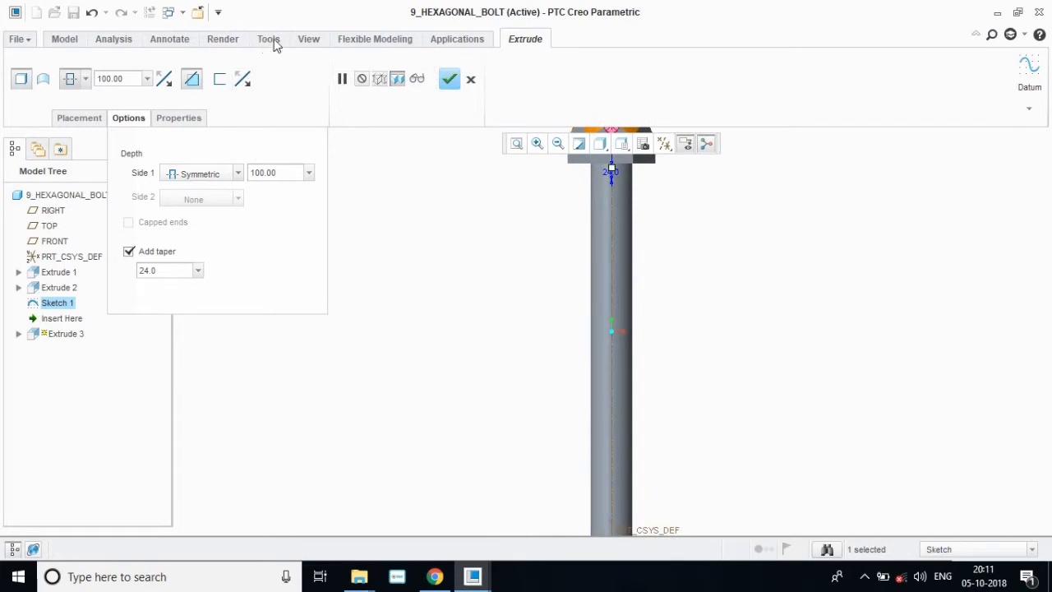
left_click(308, 39)
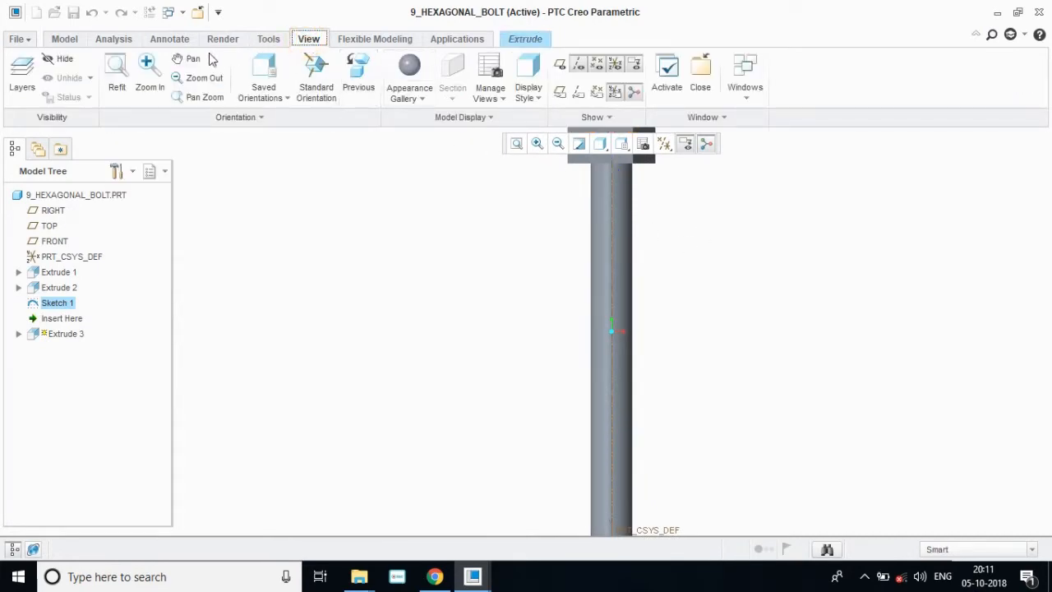
left_click(149, 73)
left_click(715, 223)
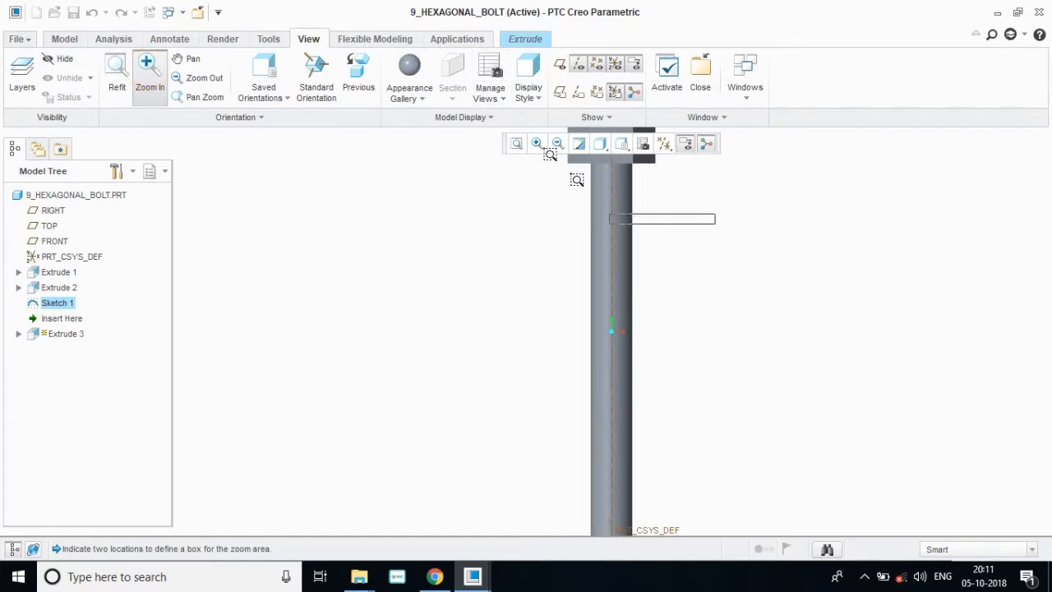
left_click(475, 72)
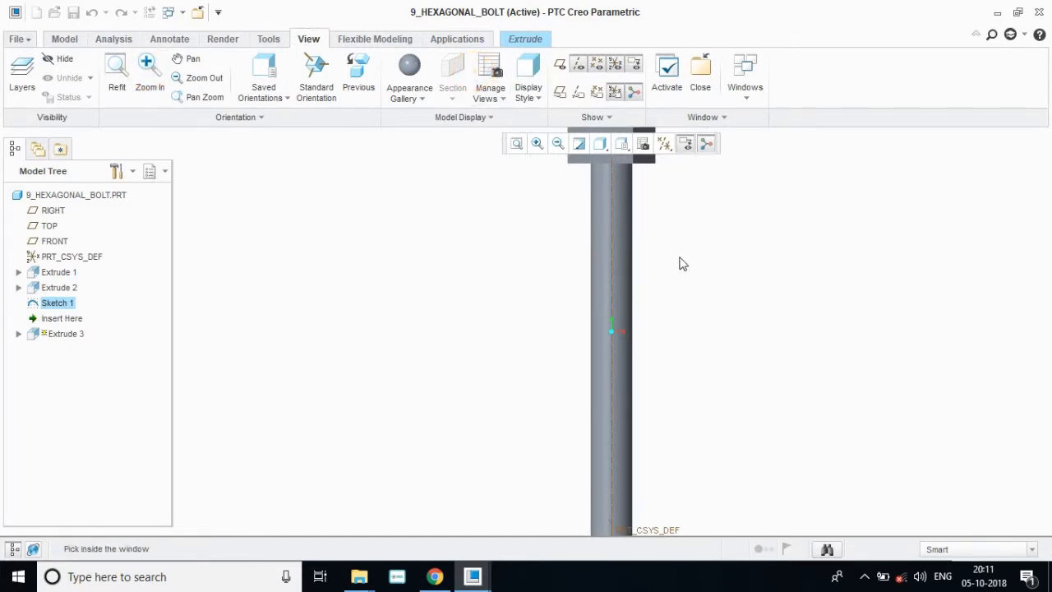
left_click(204, 77)
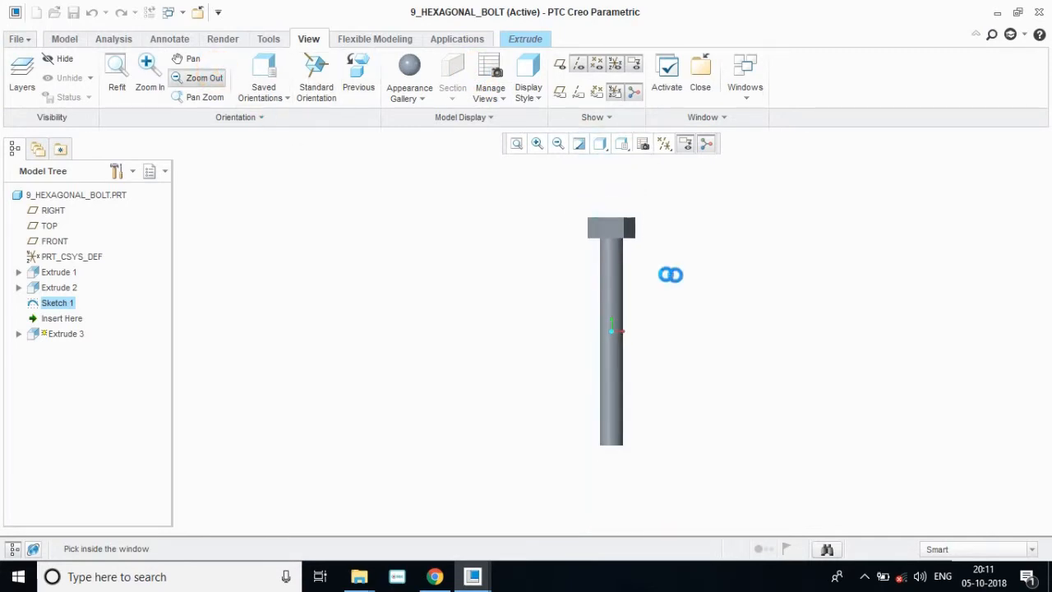
left_click(150, 74)
left_click(651, 262)
left_click(545, 203)
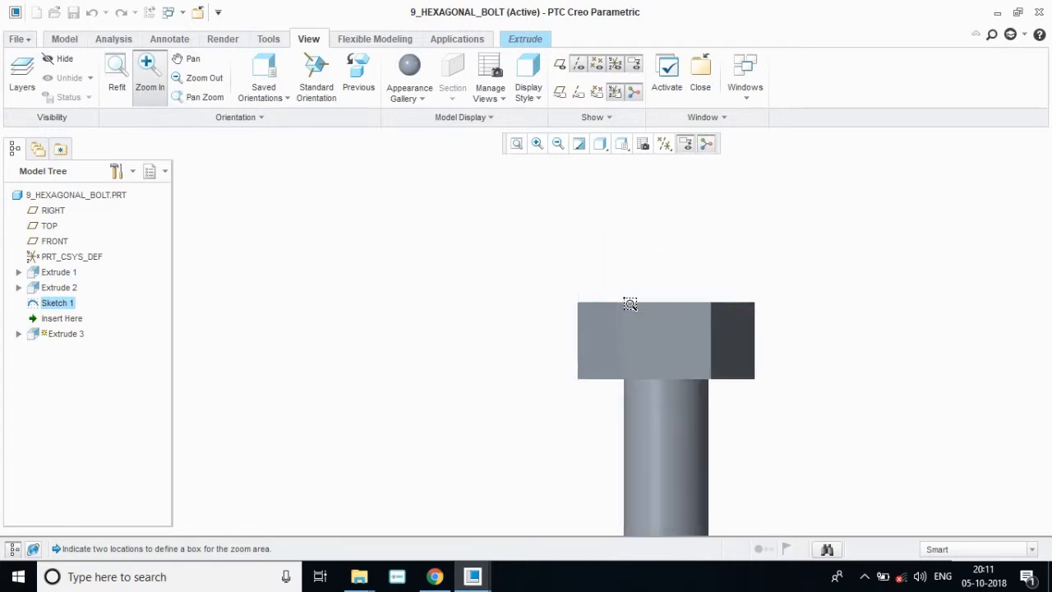
left_click(525, 38)
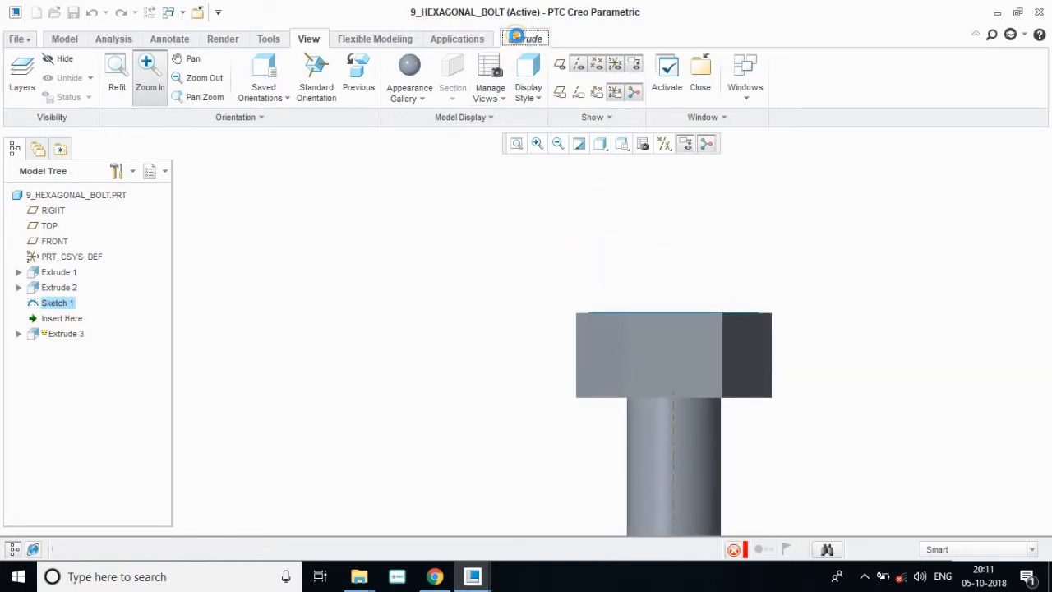
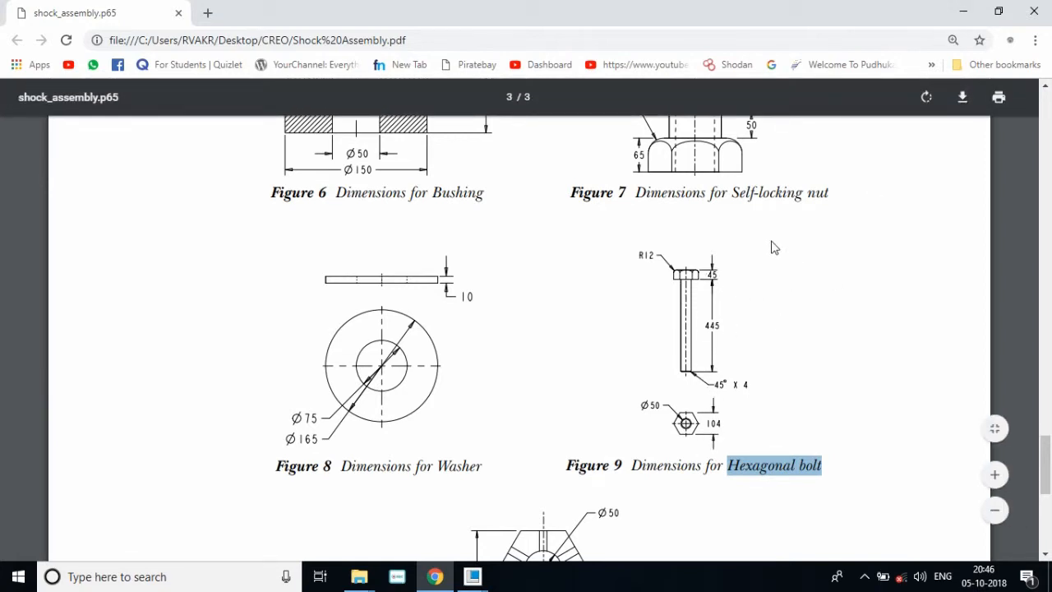
Step: Copy the part name "Self-locking nut" from the Figure 7 caption in the Shock Assembly PDF
scroll(773, 248, "up", 1)
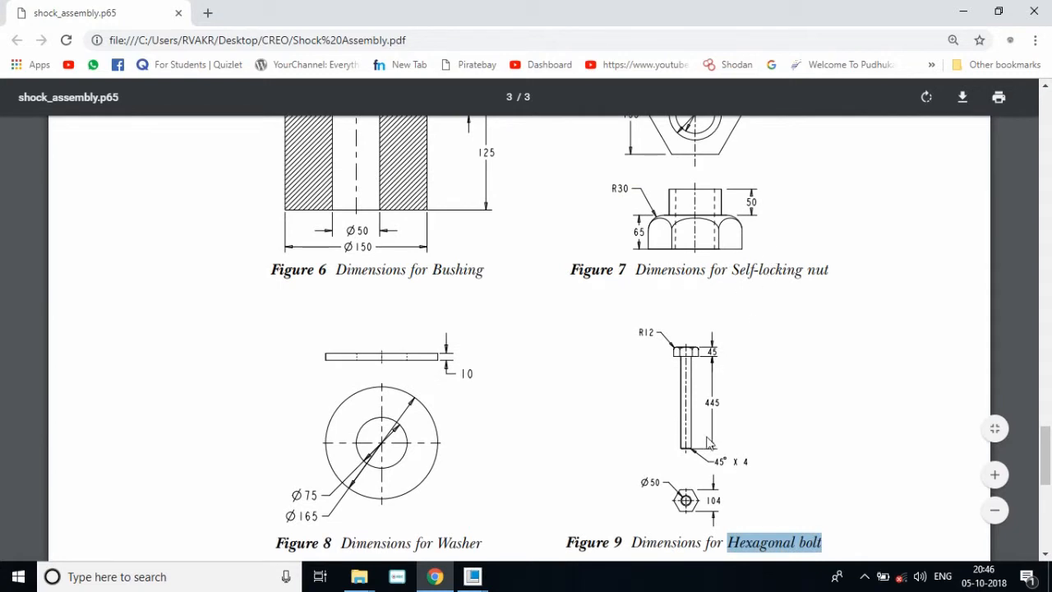
left_click_drag(832, 269, 738, 268)
key("ctrl+c")
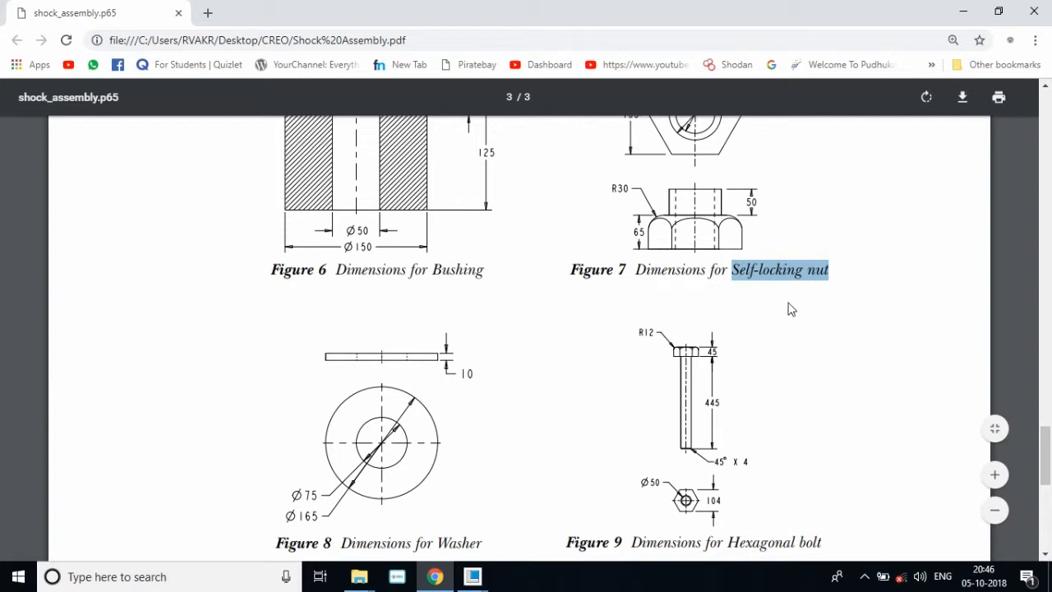
Step: Switch to Creo Parametric and create a new solid part named SELF-LOCKING_NUT with the default template
left_click(964, 12)
left_click(16, 38)
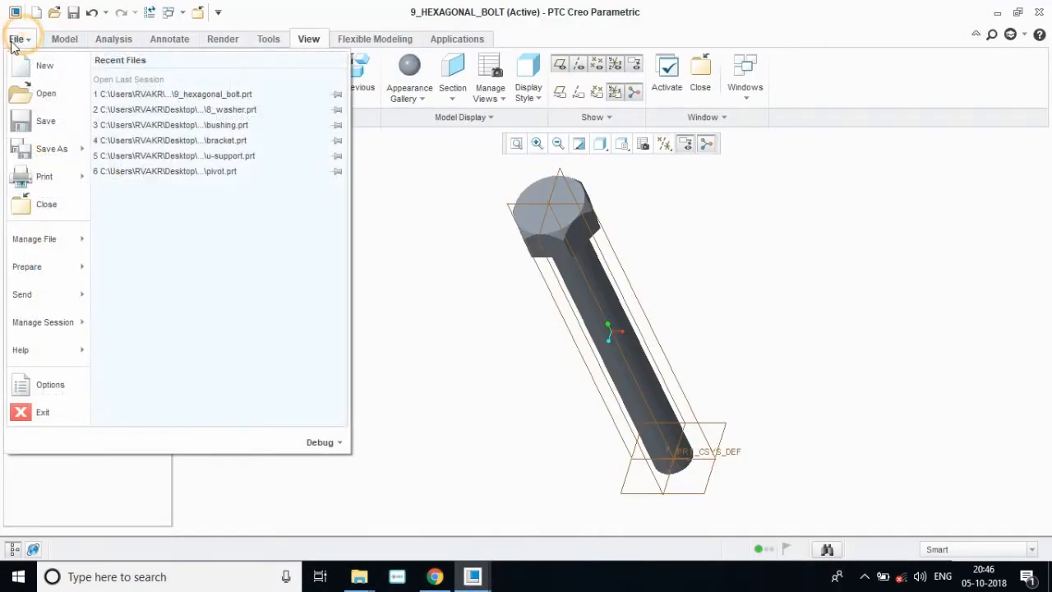
left_click(33, 67)
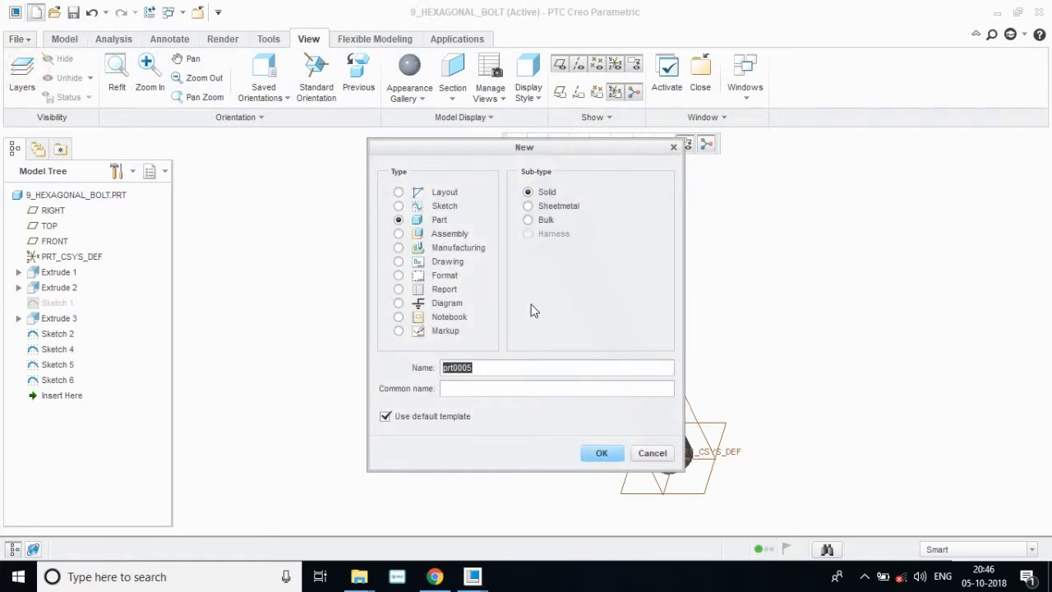
key("ctrl+v")
left_click(601, 452)
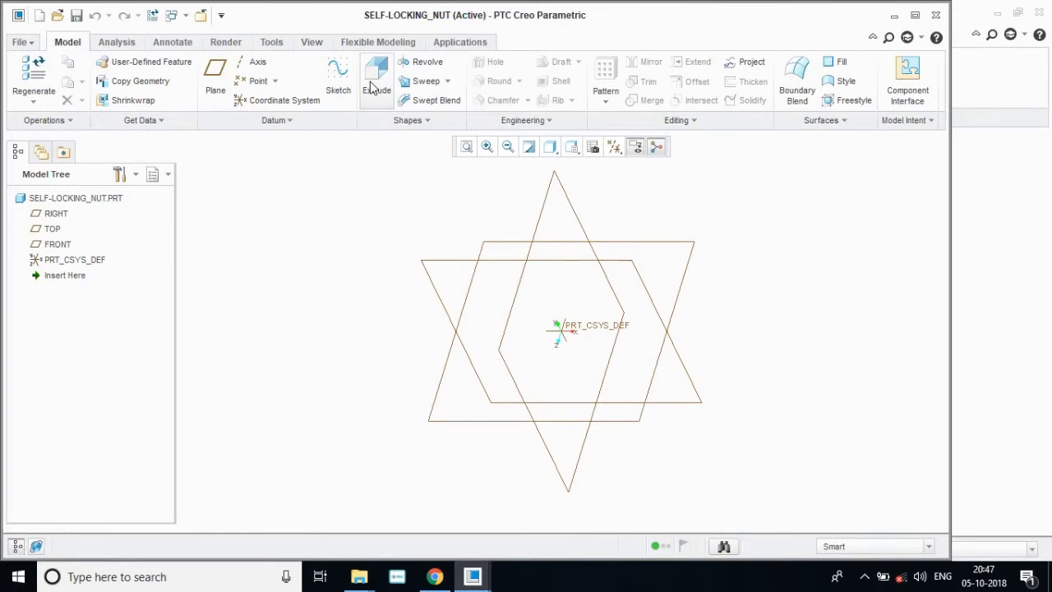
Step: Start an Extrude with an internal sketch on the TOP datum plane, oriented flat to the screen
left_click(374, 88)
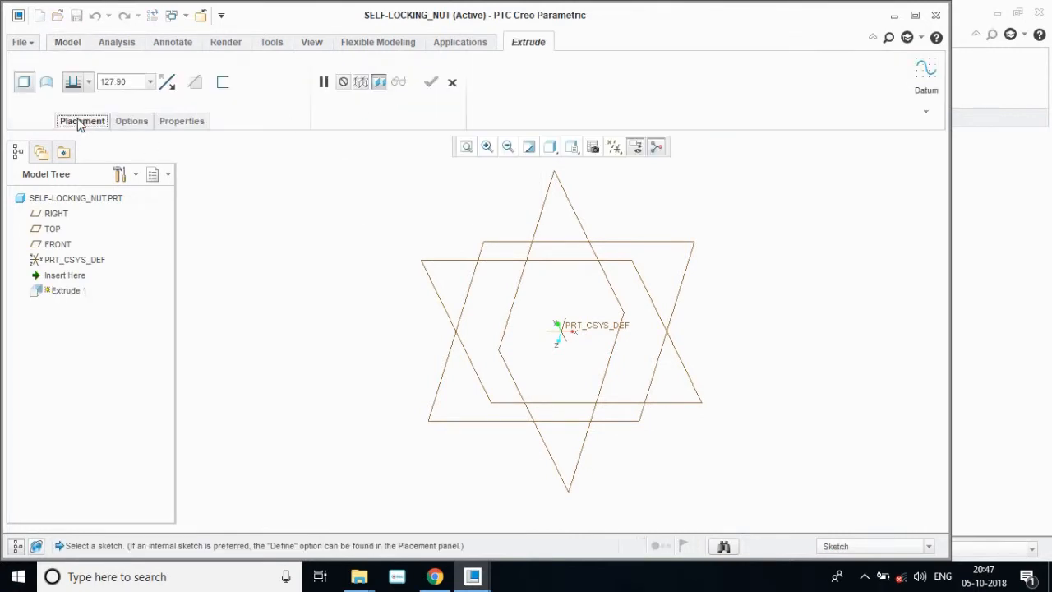
left_click(81, 121)
left_click(210, 173)
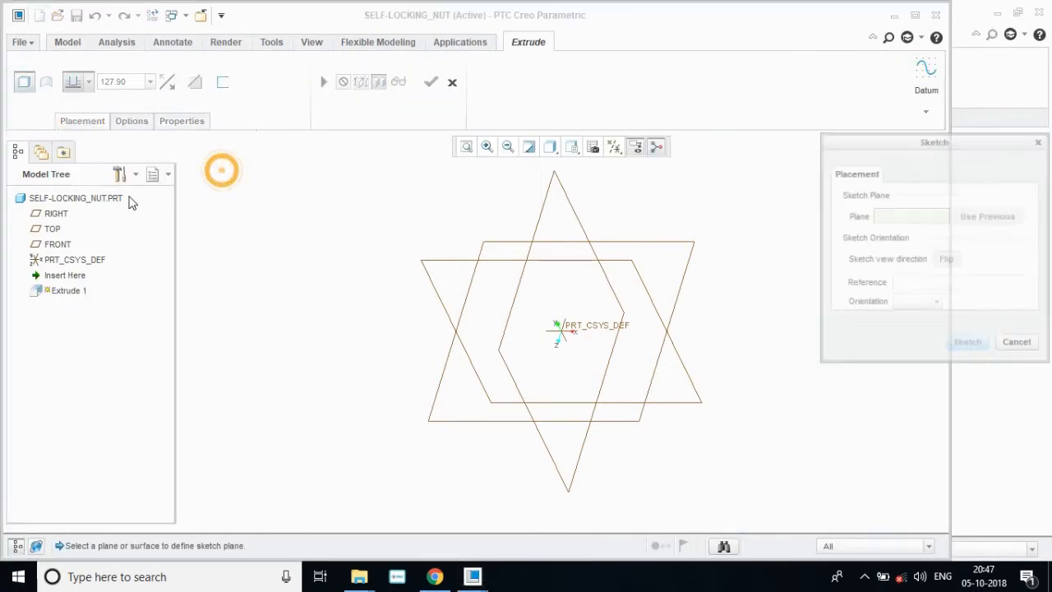
left_click(52, 229)
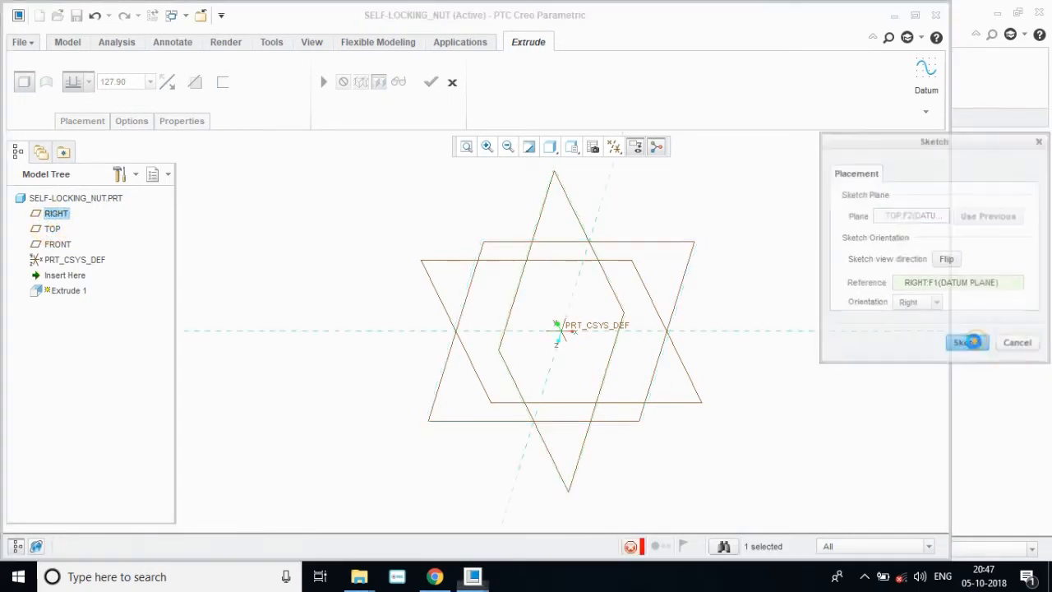
left_click(969, 343)
left_click(617, 149)
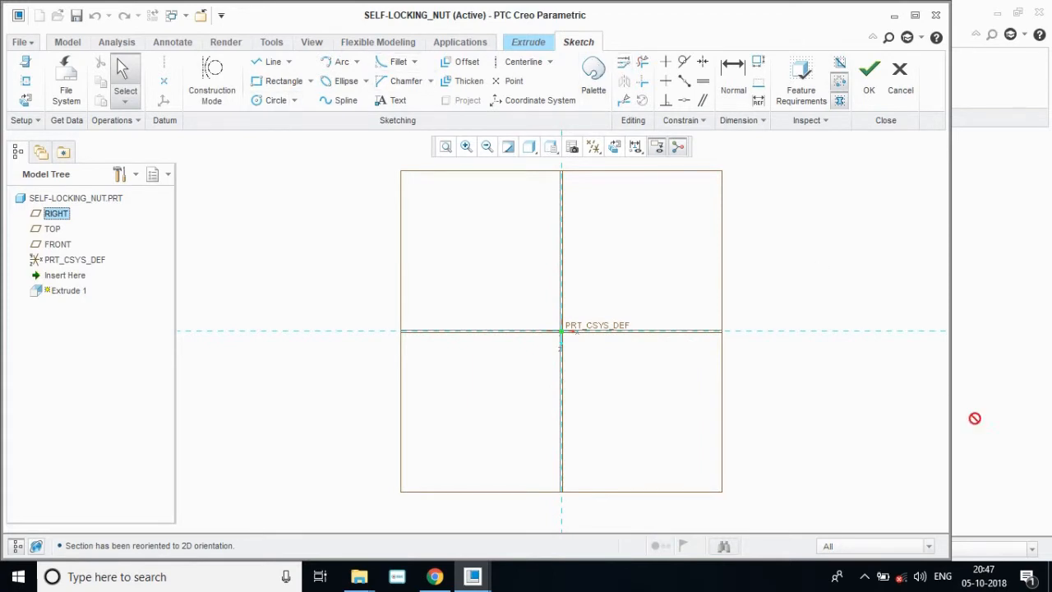
Step: Insert a 6-sided hexagon from the sketcher palette at the origin, scale it to 155/2 (77.5), and finish the sketch
left_click(591, 78)
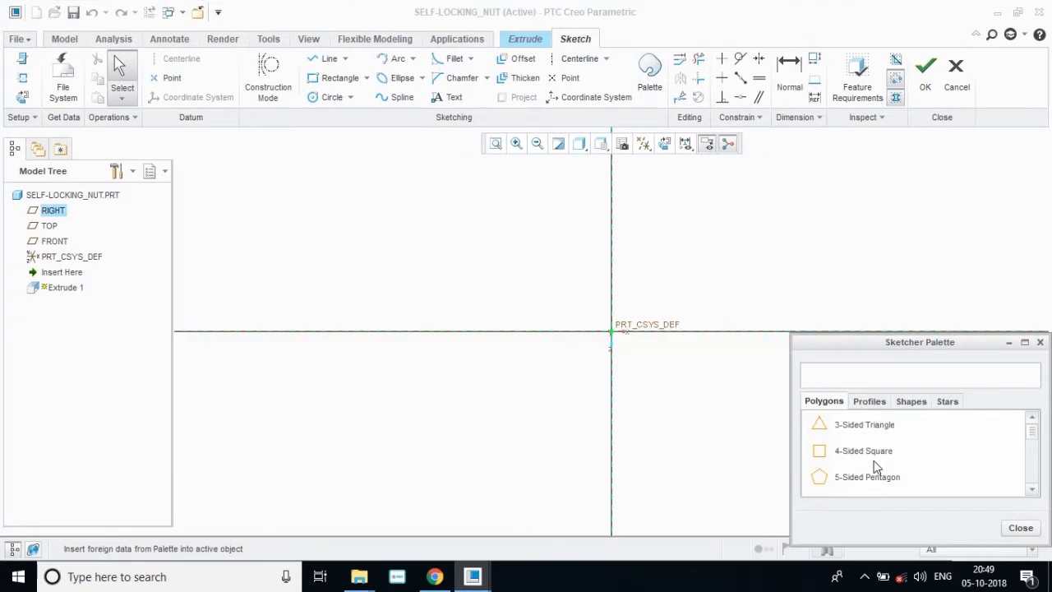
scroll(863, 453, "down", 1)
double_click(851, 426)
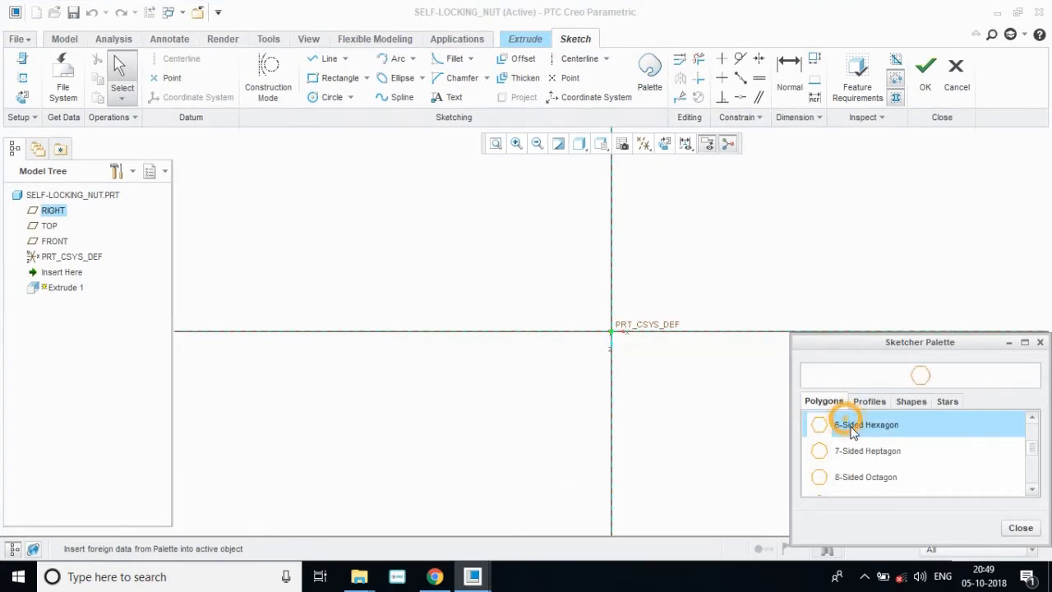
left_click(610, 335)
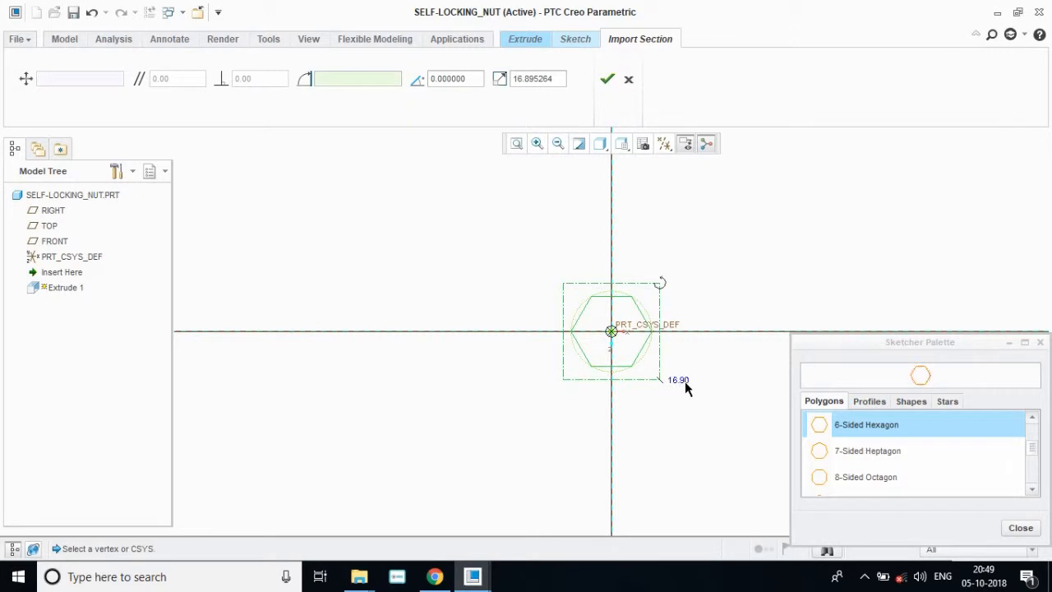
type("155/2")
key("Return")
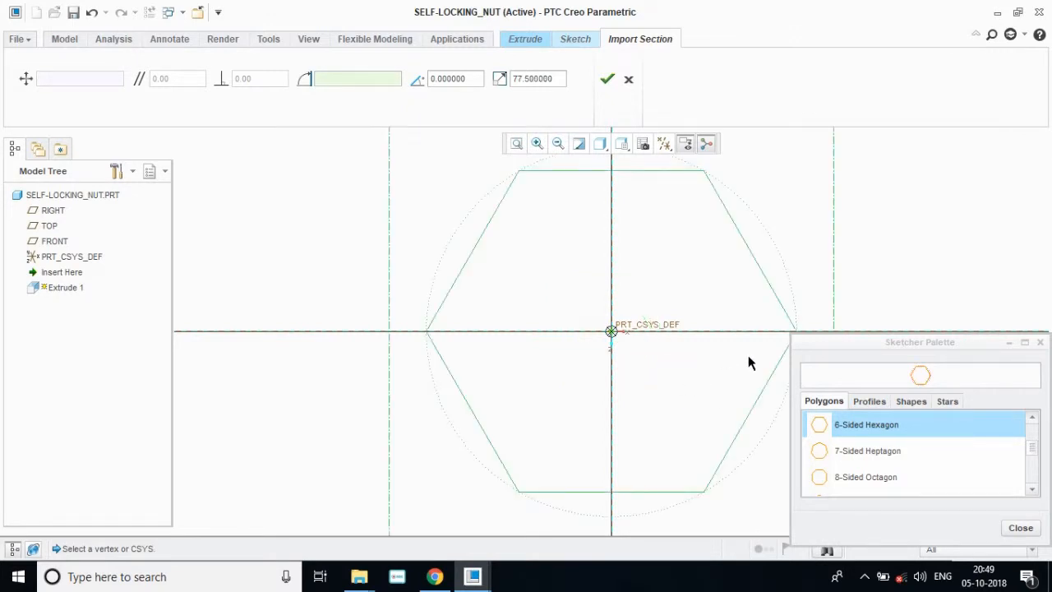
left_click(1009, 344)
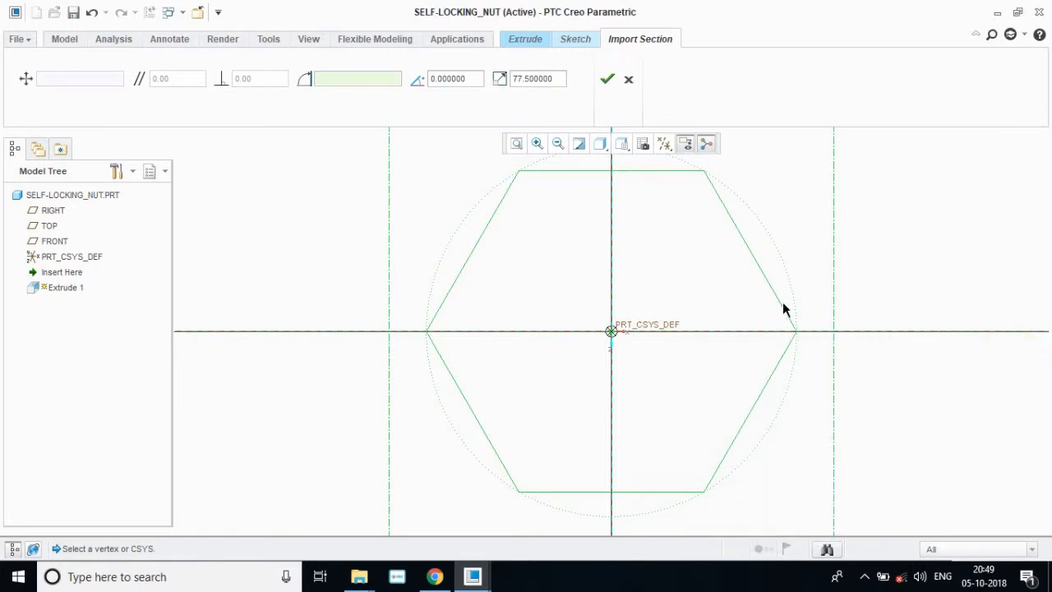
left_click(606, 79)
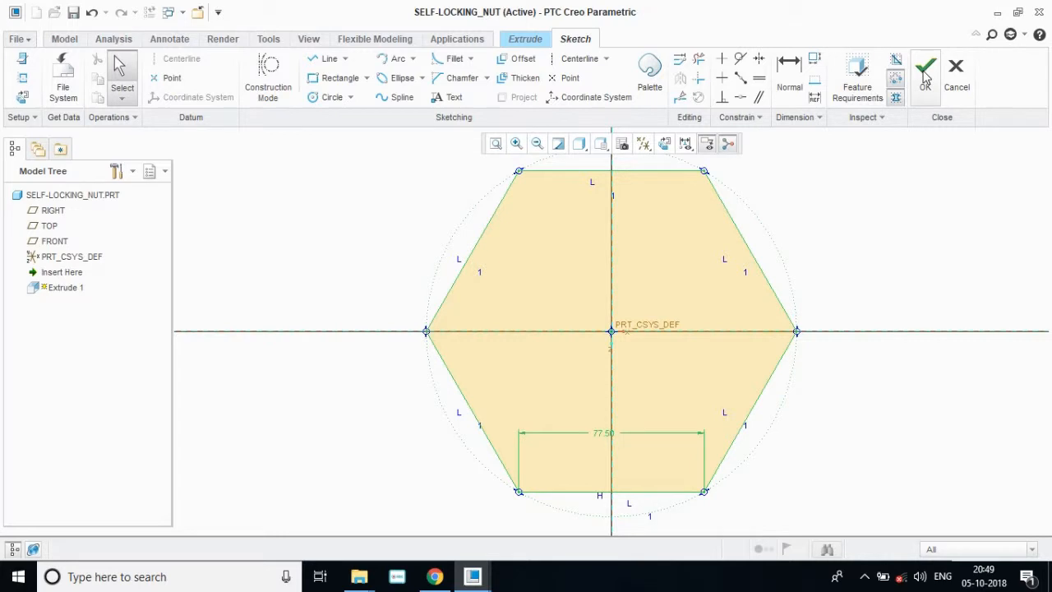
left_click(926, 72)
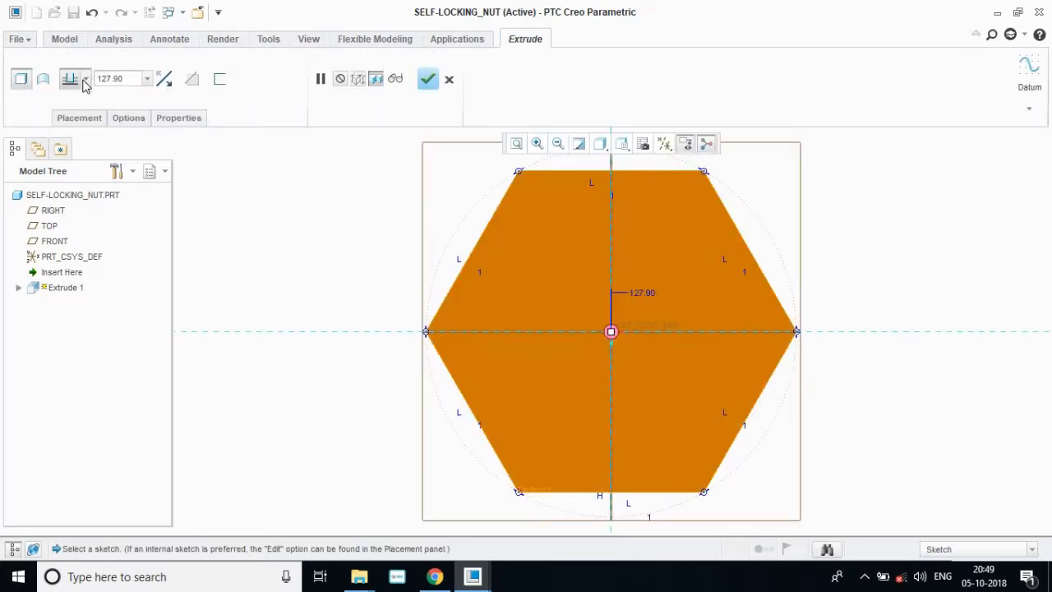
Step: Extrude the hexagon symmetrically about the sketch plane to a total depth of 65+50 (115)
left_click(85, 80)
left_click(70, 131)
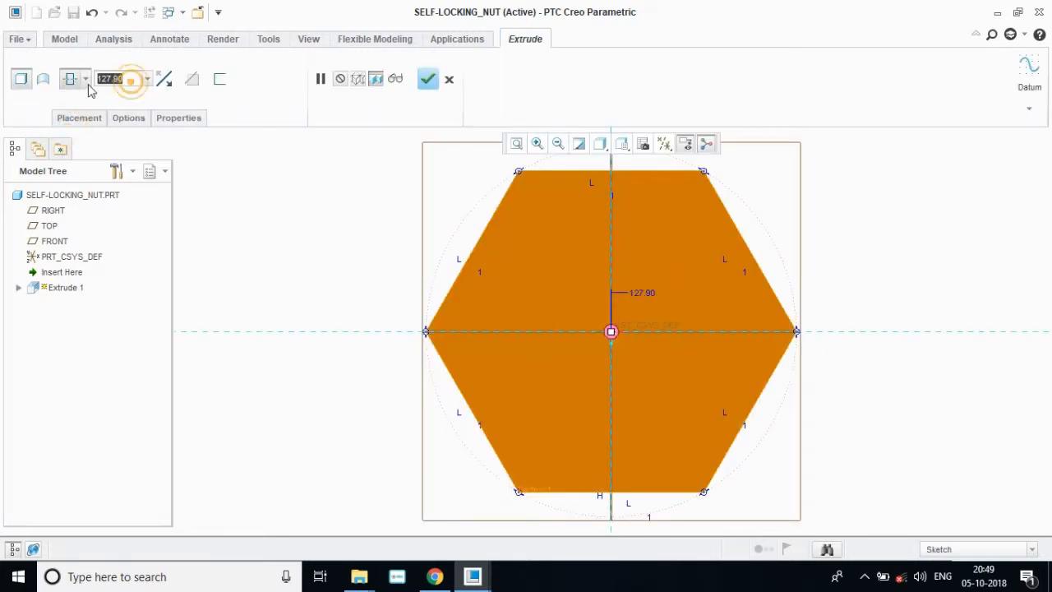
type("65+50")
key("Return")
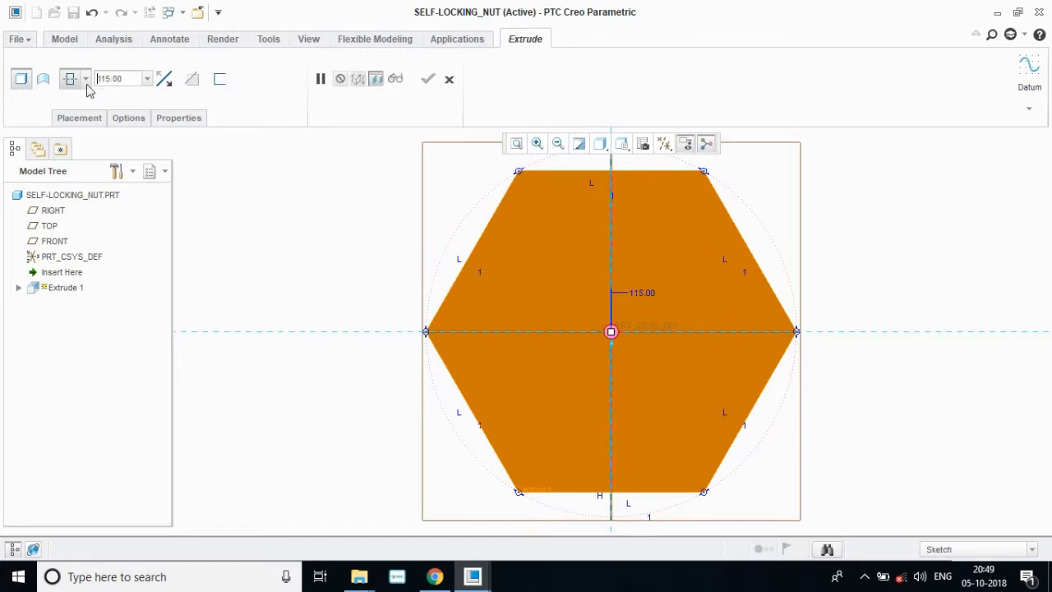
left_click(428, 78)
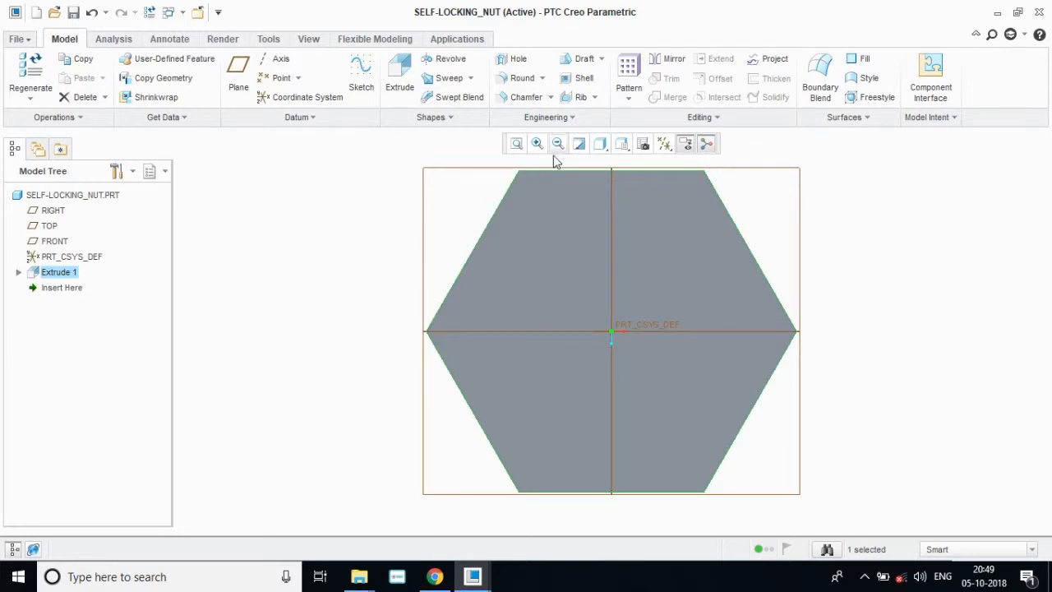
middle_click_drag(796, 413, 804, 333)
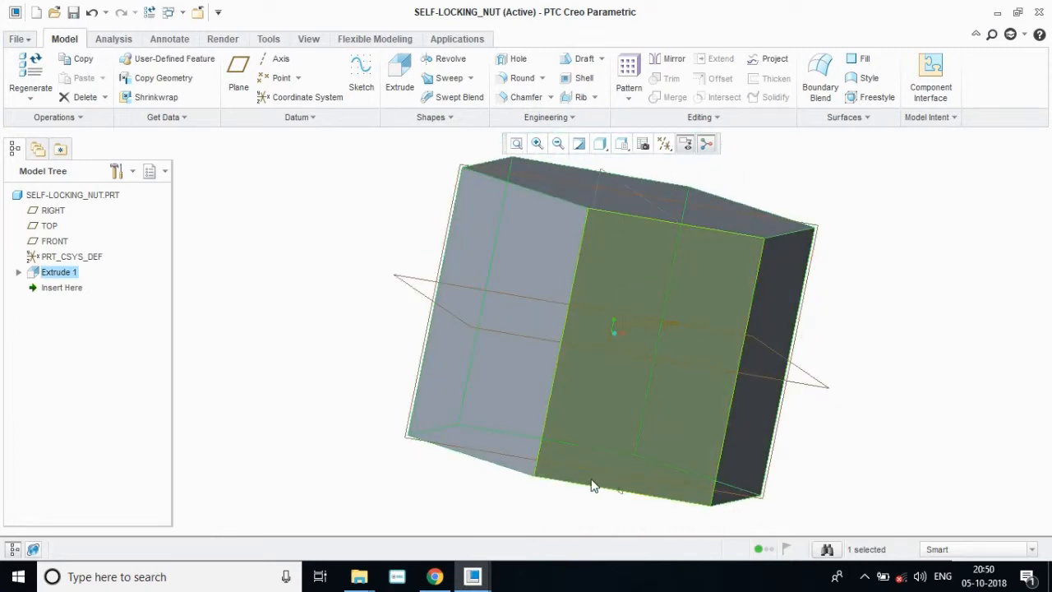
left_click(435, 577)
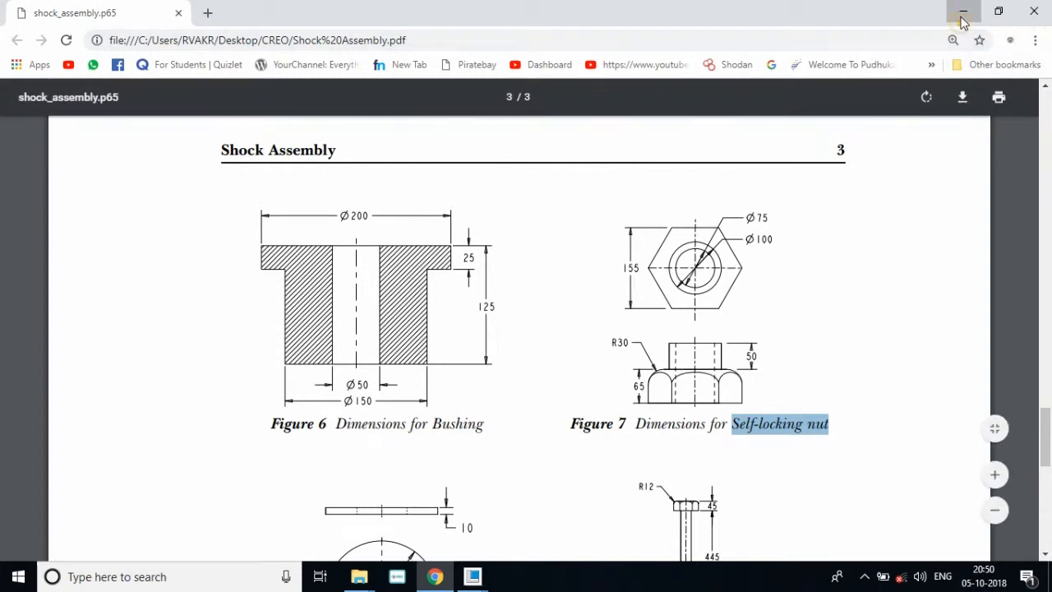
left_click(963, 12)
left_click(400, 79)
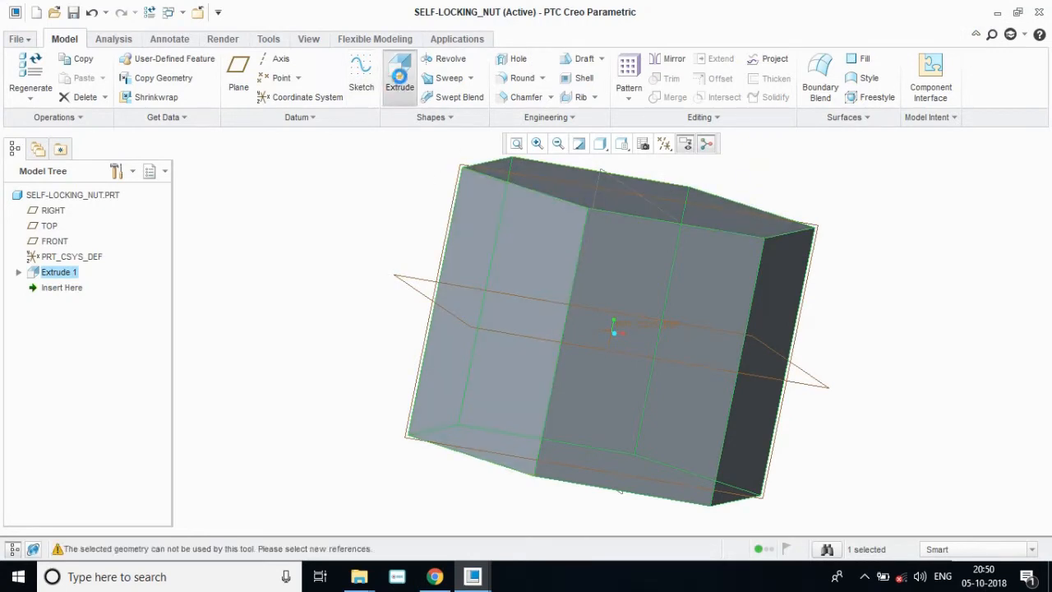
left_click(99, 120)
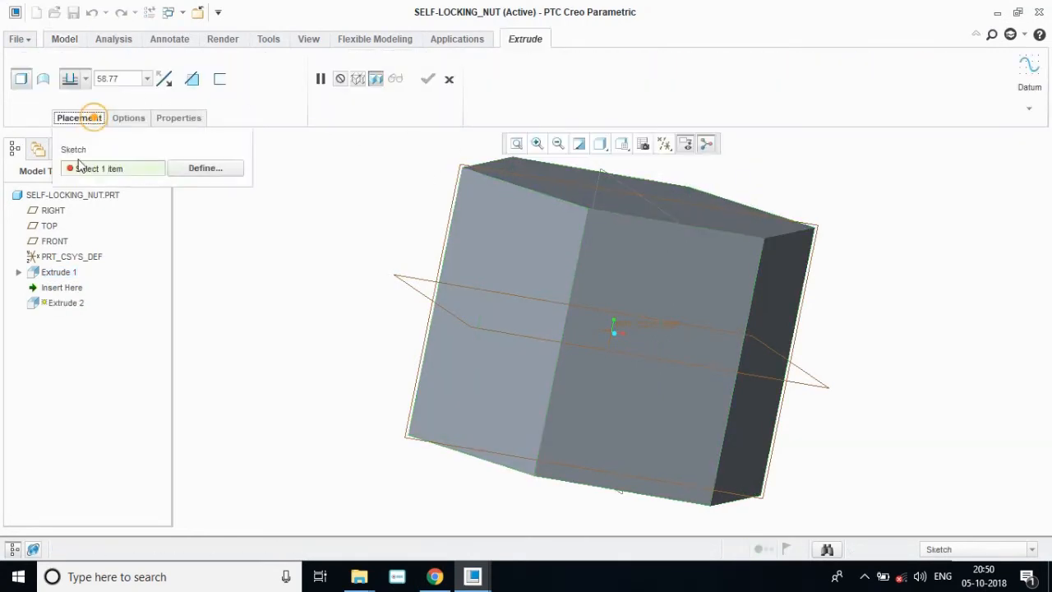
left_click(49, 225)
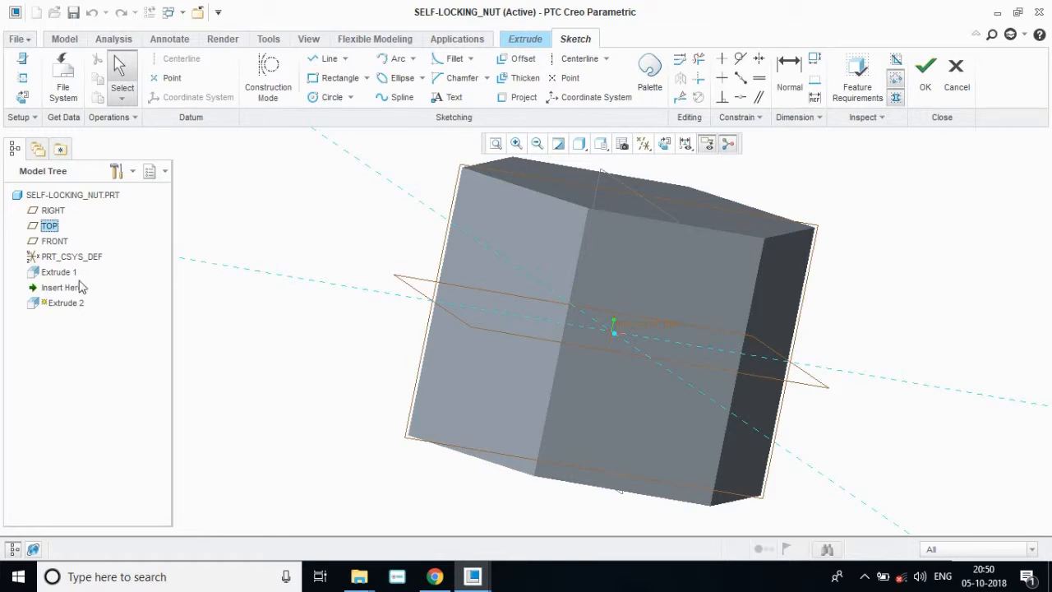
left_click(956, 76)
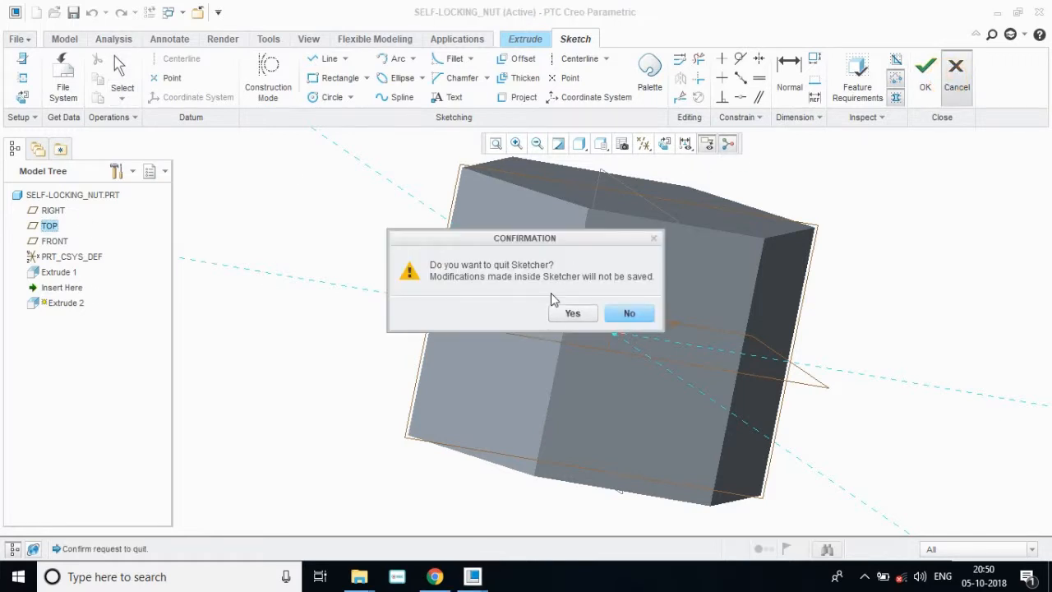
left_click(558, 313)
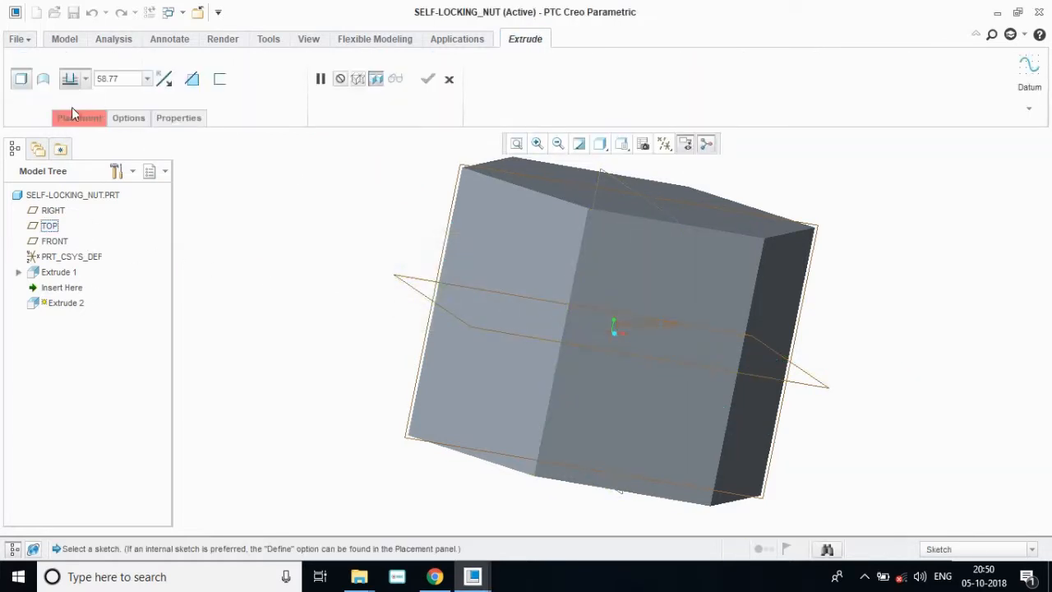
left_click(73, 110)
left_click(633, 205)
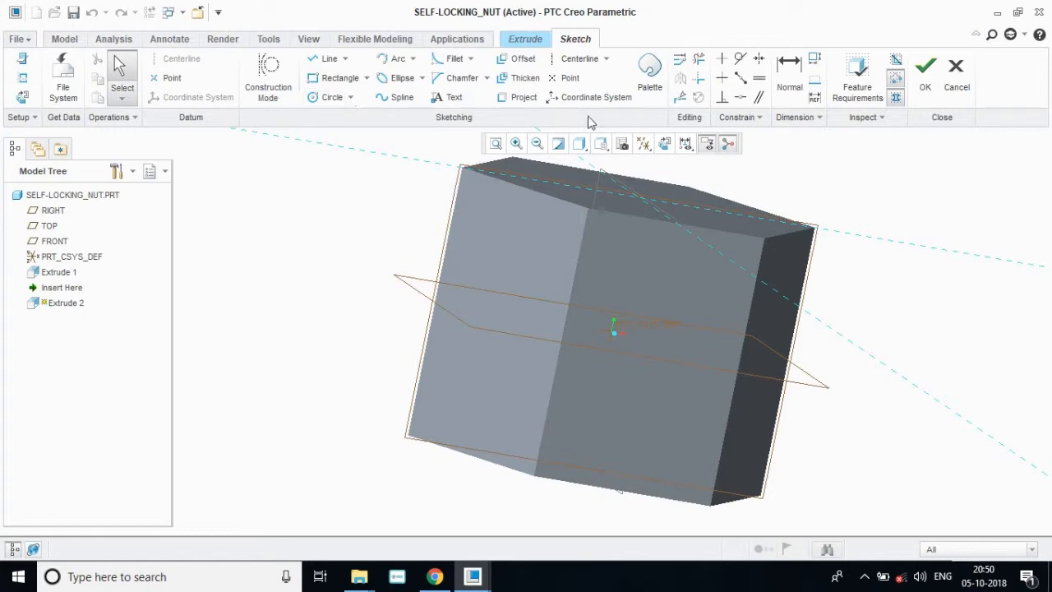
left_click(663, 144)
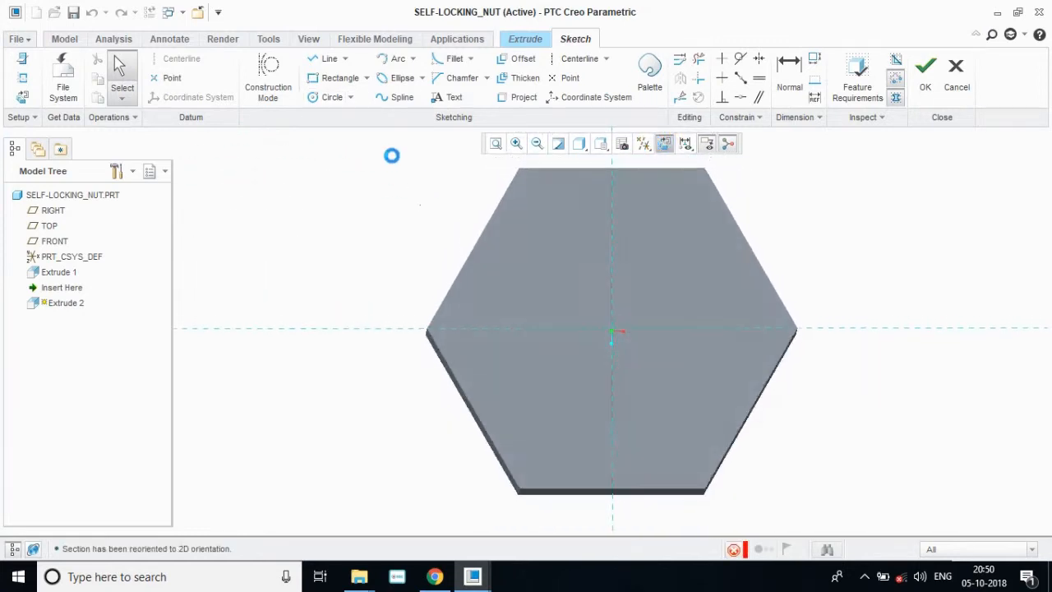
left_click(329, 98)
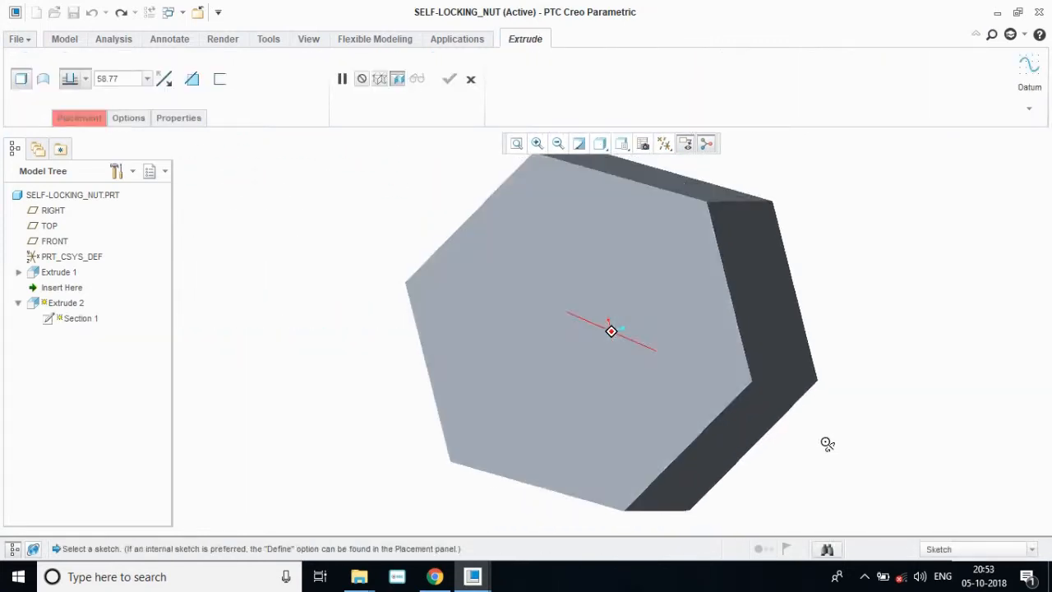
middle_click_drag(826, 444, 742, 375)
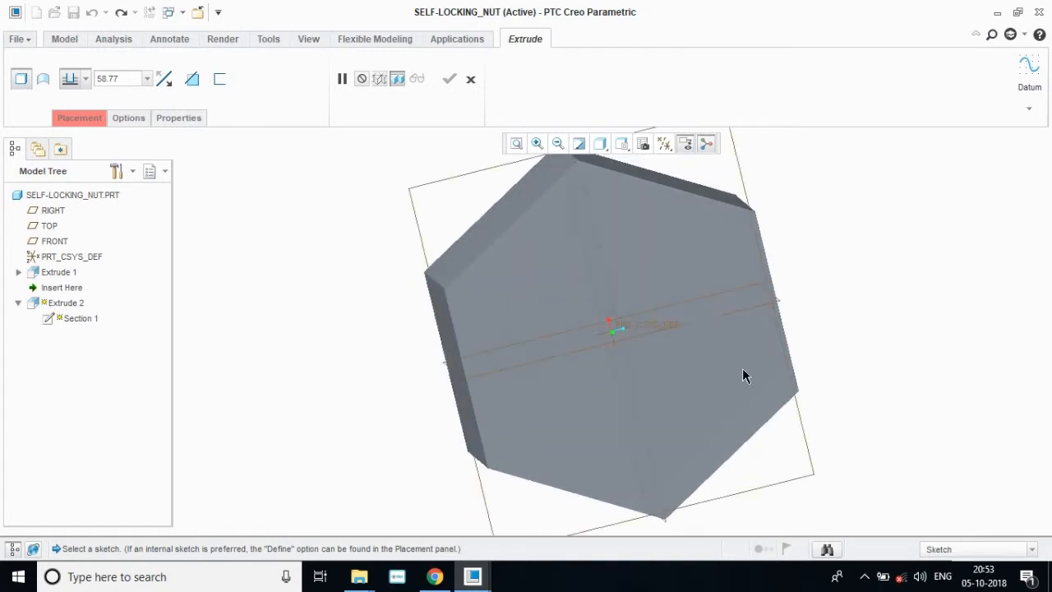
left_click(471, 79)
Step: Start a second Extrude with an internal sketch on the TOP datum plane, using the RIGHT plane as left-facing reference
left_click(522, 315)
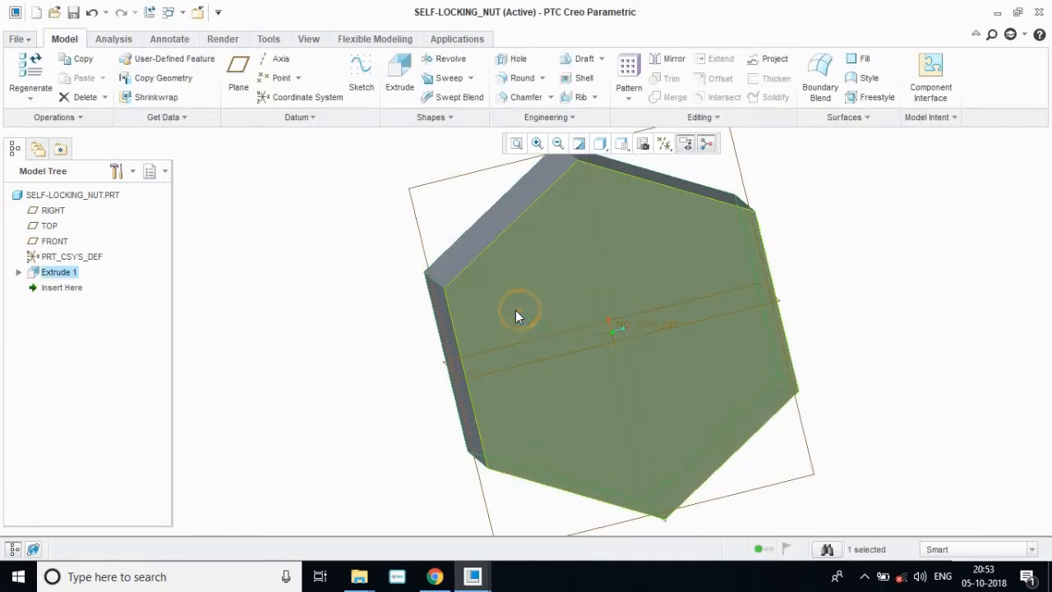
mouse_move(970, 446)
middle_mouse_down()
mouse_move(914, 389)
mouse_move(933, 380)
mouse_move(974, 389)
mouse_move(978, 405)
middle_mouse_up()
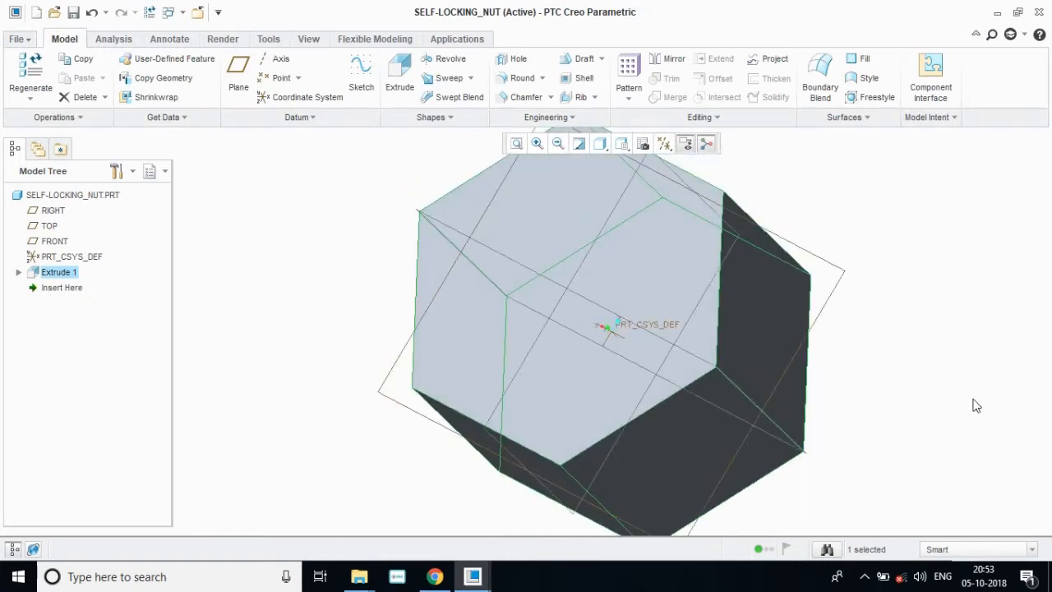
middle_click_drag(836, 451, 867, 463)
left_click(400, 78)
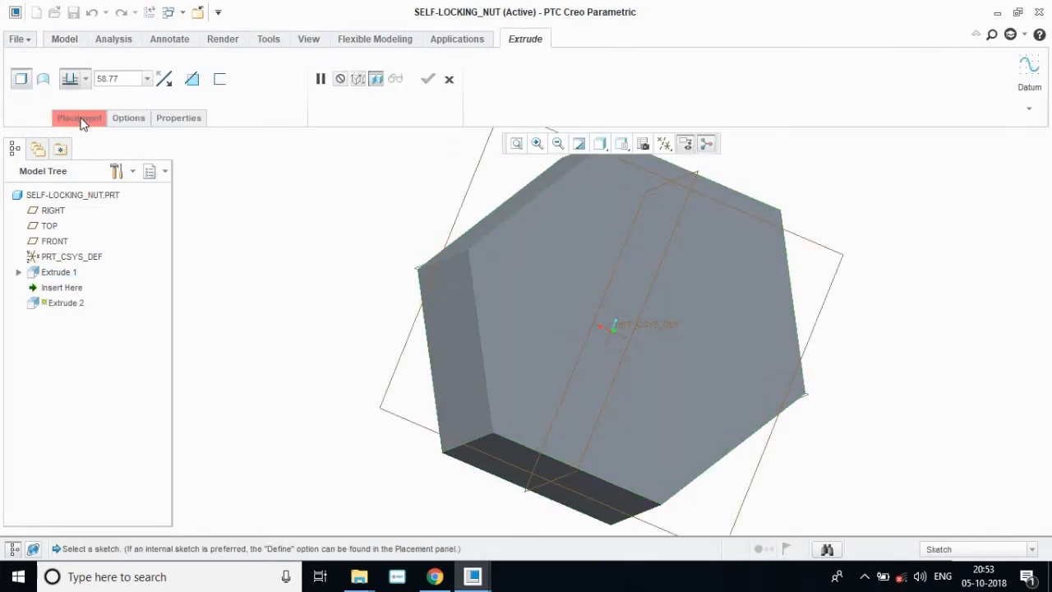
left_click(81, 121)
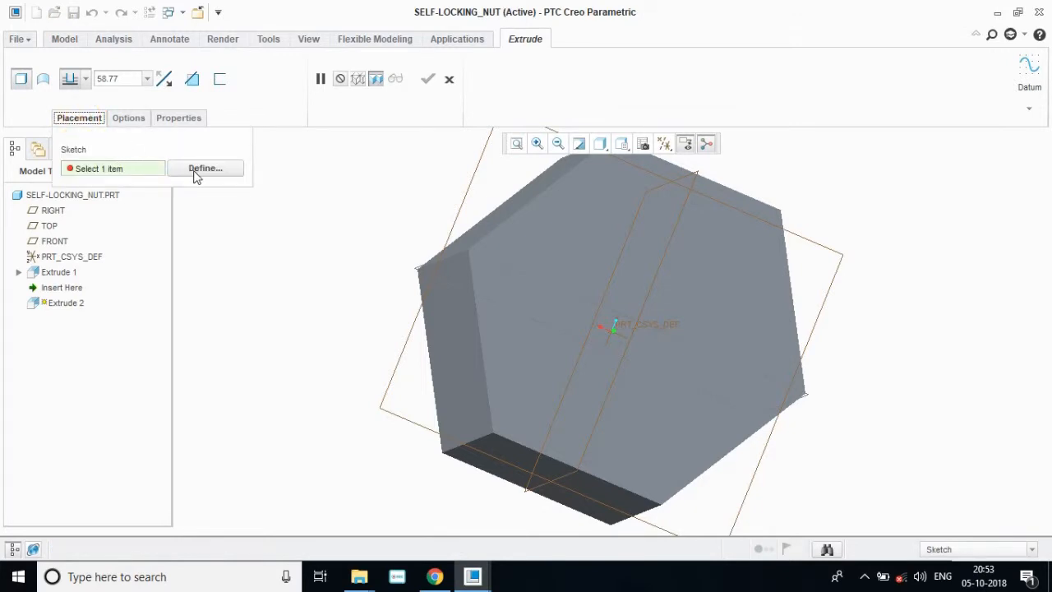
left_click(197, 169)
left_click(51, 228)
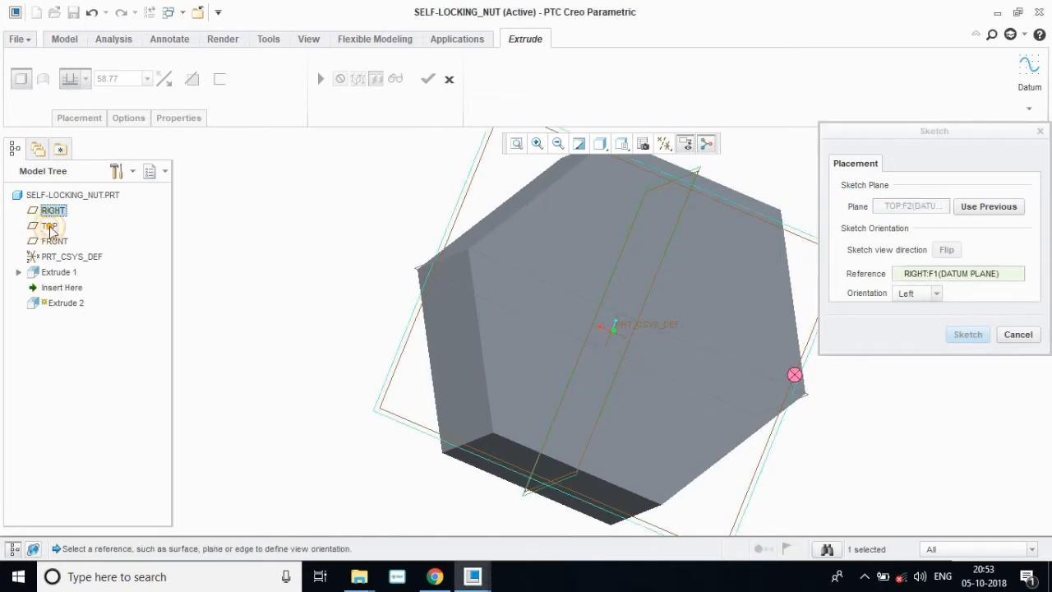
left_click(963, 334)
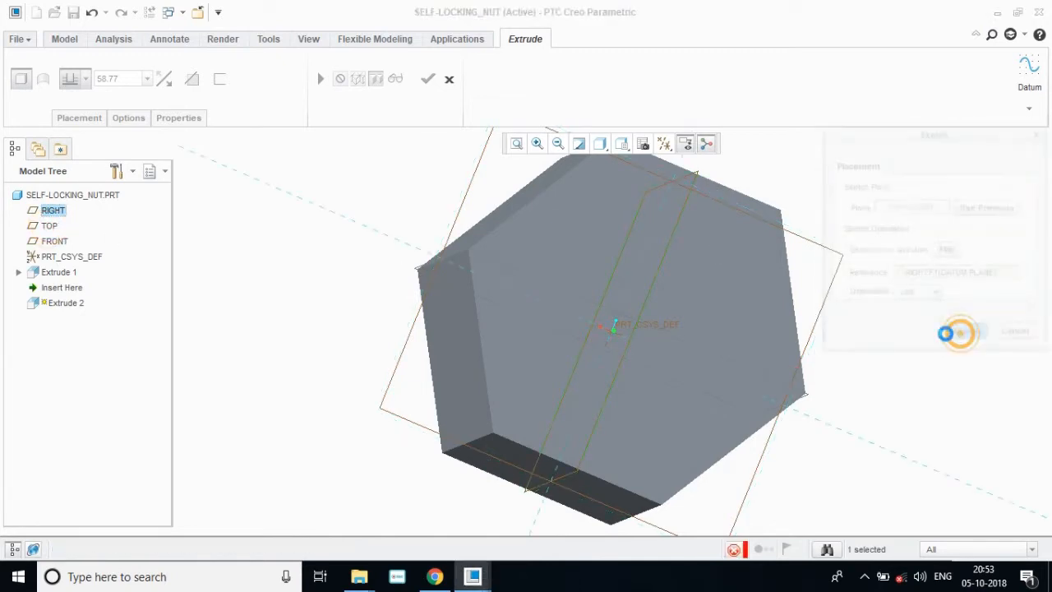
Step: Sketch a circle centred at the origin, set its diameter to 50, and finish the sketch
left_click(329, 97)
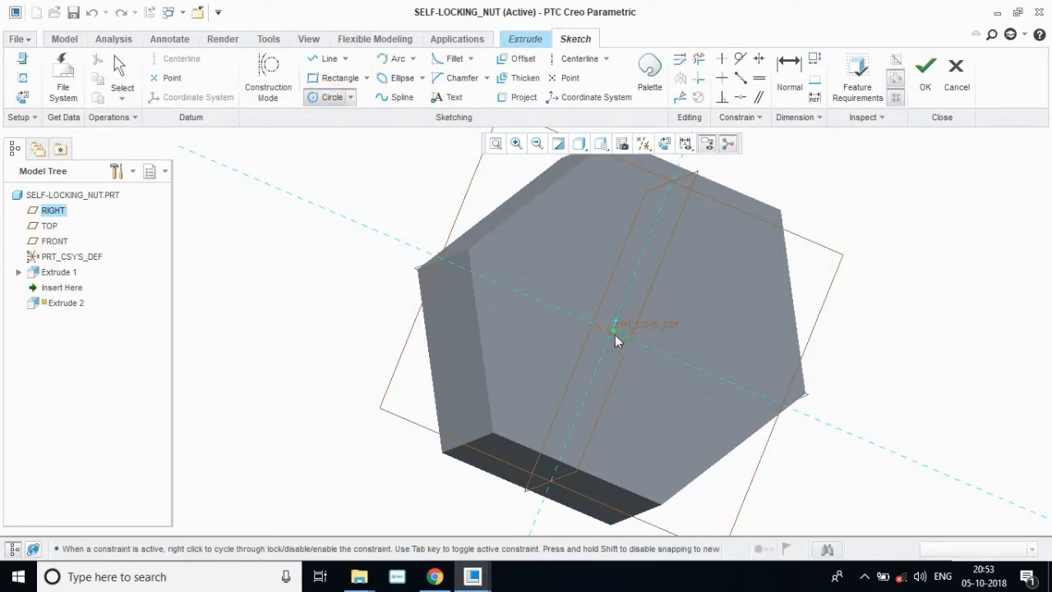
left_click(702, 377)
left_click(122, 66)
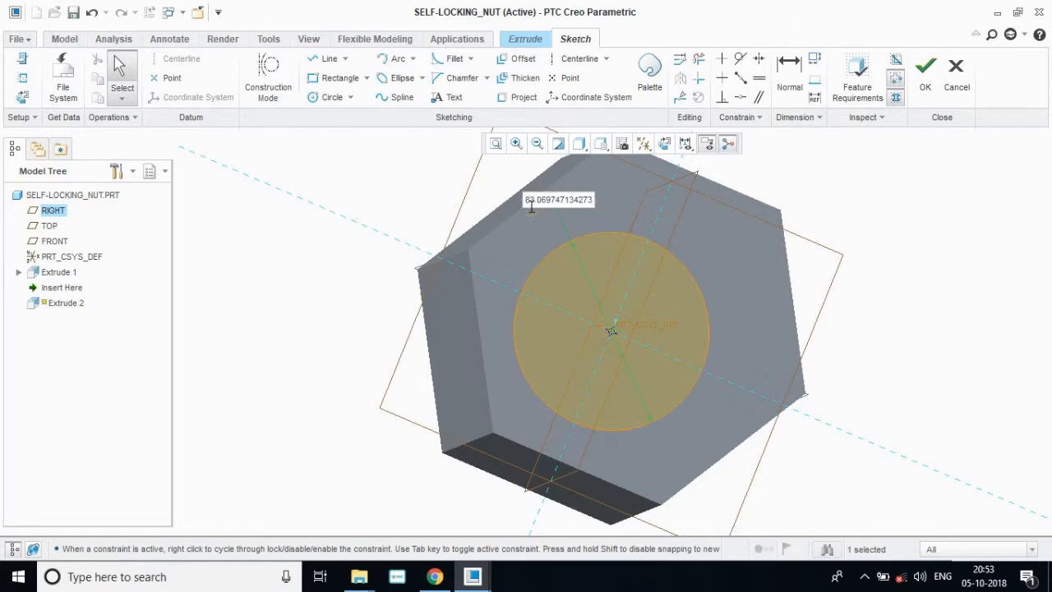
key("BackSpace")
key("BackSpace")
key("BackSpace")
key("BackSpace")
key("BackSpace")
key("BackSpace")
key("BackSpace")
type("50")
key("Return")
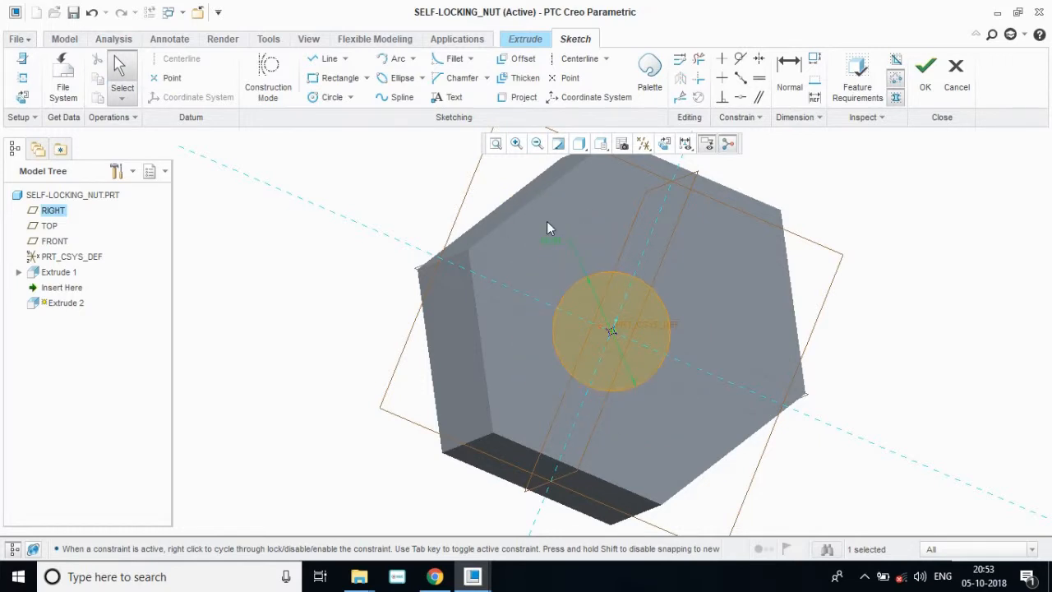
left_click(922, 72)
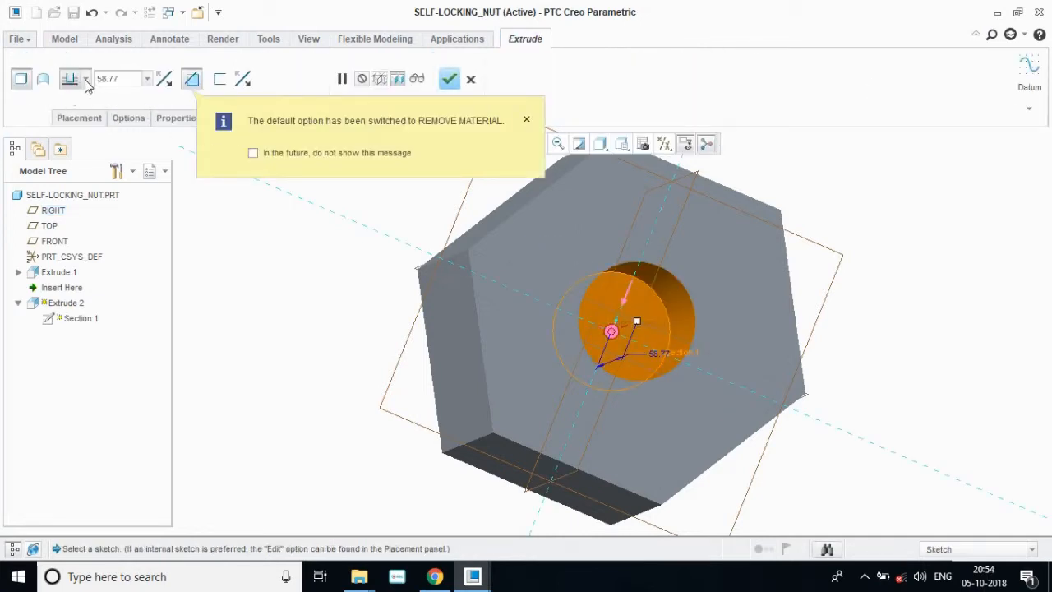
Step: Cut the circle through the hexagon symmetrically about the sketch plane with a total depth of 120
left_click(86, 80)
left_click(72, 123)
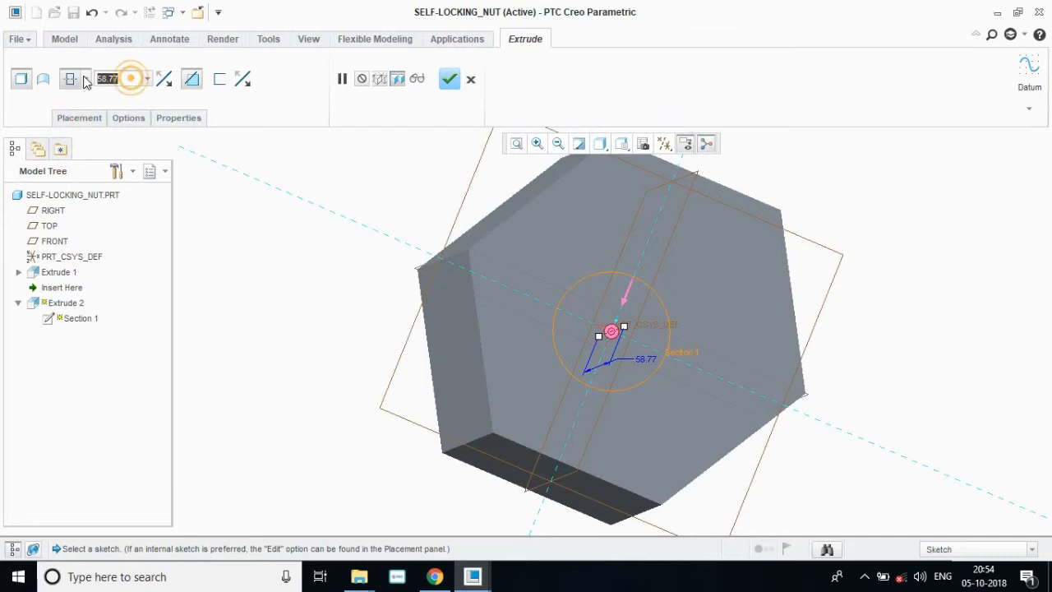
type("120.00")
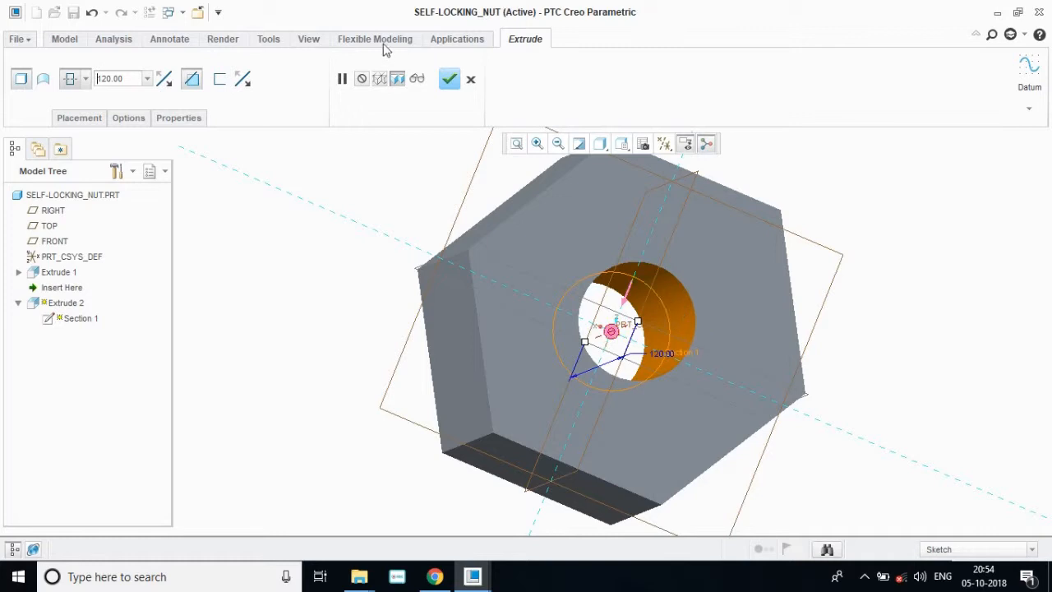
left_click(448, 79)
Step: Start a new Extrude sketch on the hexagonal end face around the hole, oriented flat to the screen
left_click(397, 74)
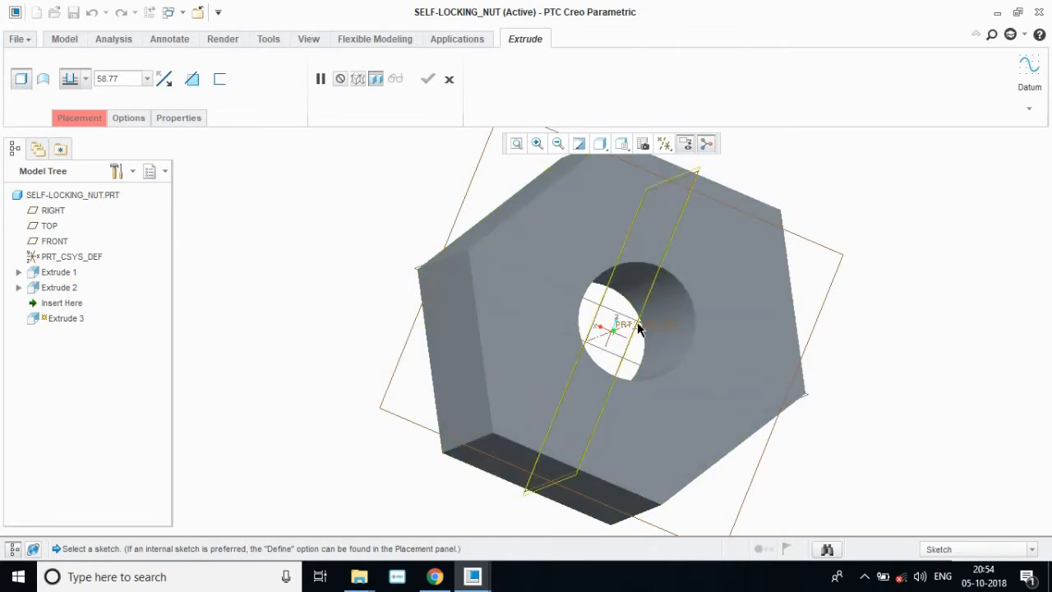
left_click(526, 263)
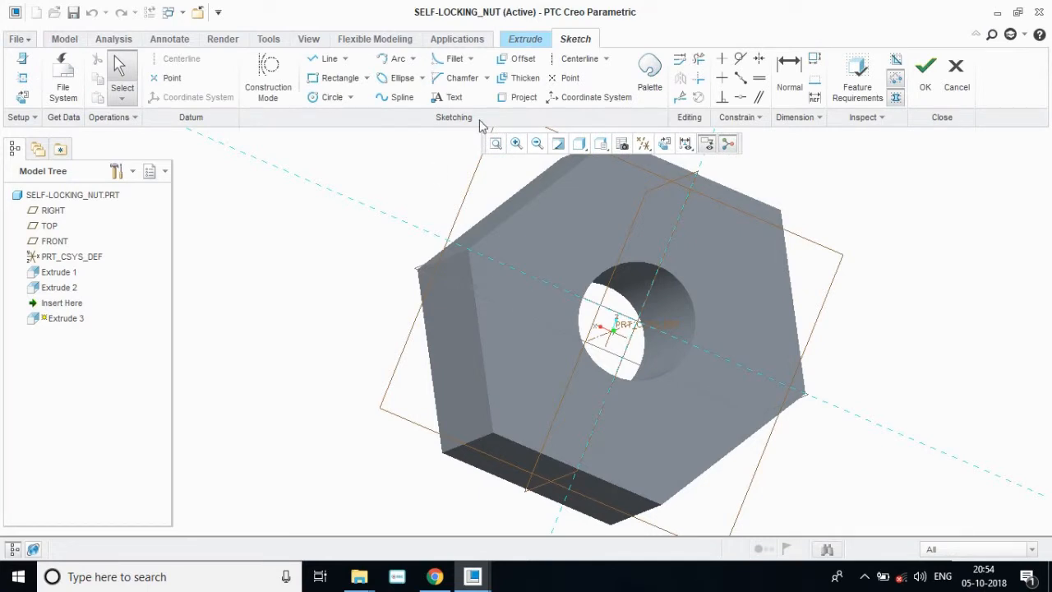
left_click(665, 144)
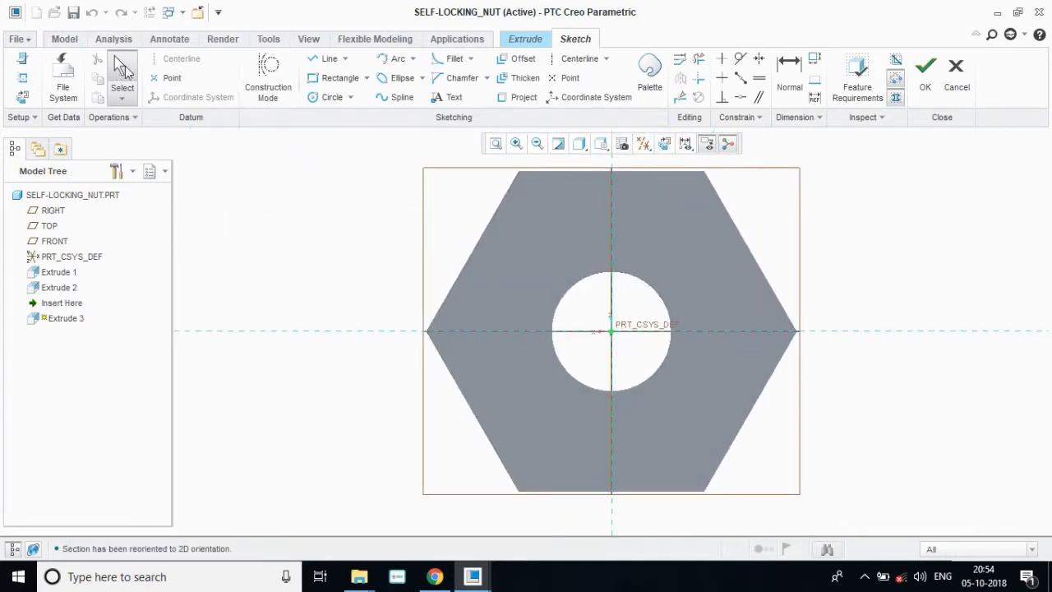
Step: Sketch two concentric circles at the origin with diameters of 100 and 155, and finish the sketch
left_click(322, 97)
left_click(610, 332)
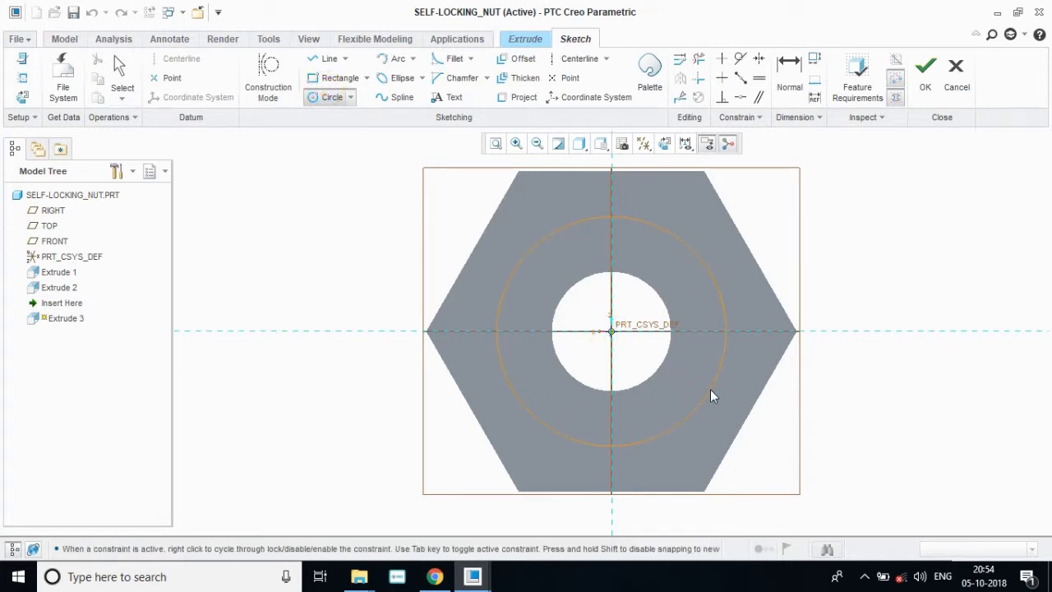
left_click(711, 391)
left_click(611, 333)
left_click(776, 417)
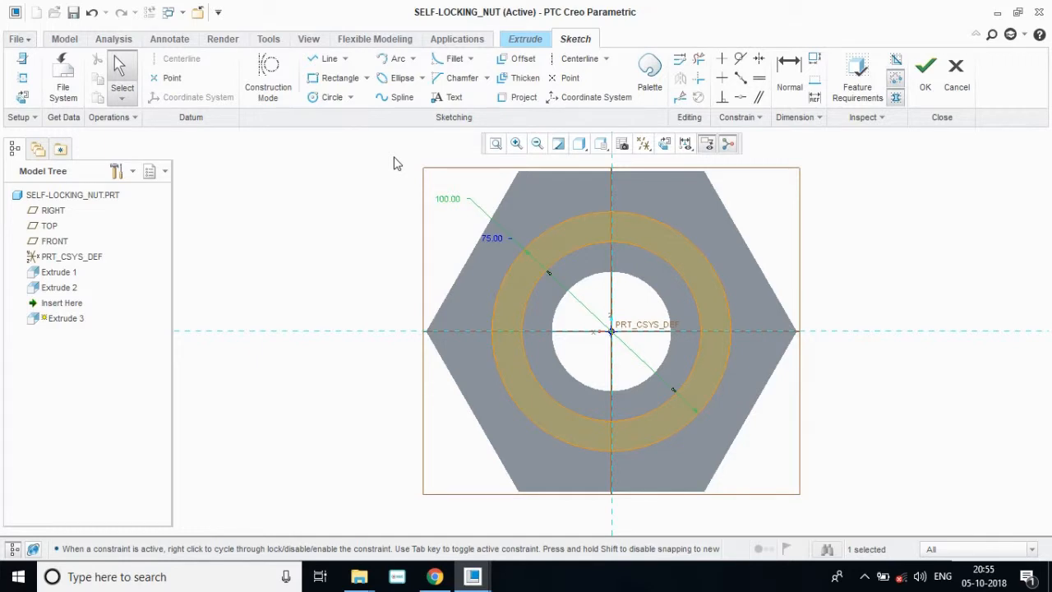
double_click(491, 237)
type("155")
key("Return")
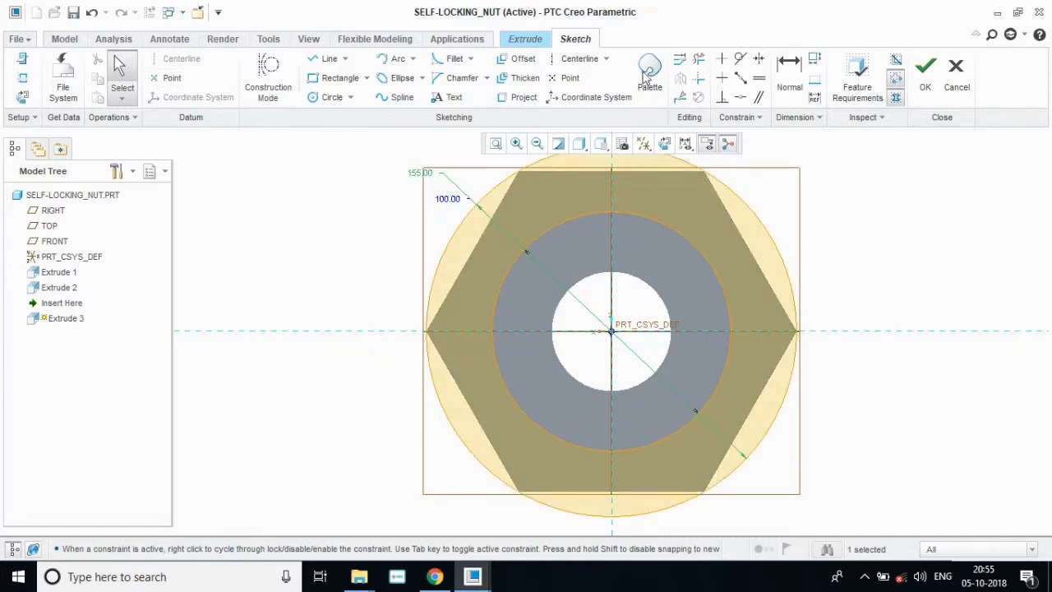
left_click(923, 79)
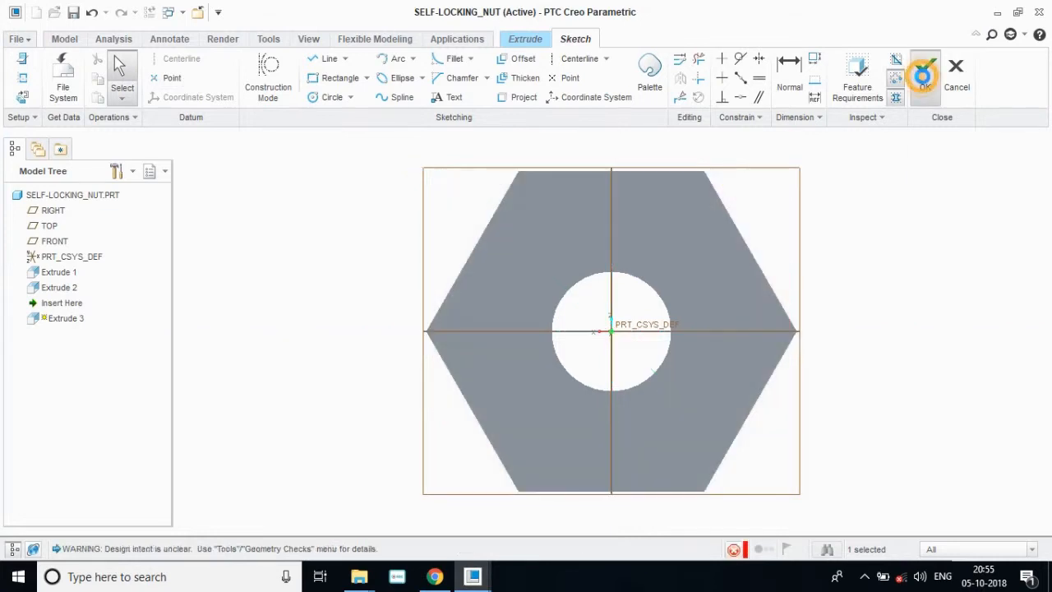
Step: Extrude the ring 50 deep into the hexagon with the direction flipped and material removed, leaving a cylindrical collar
double_click(115, 79)
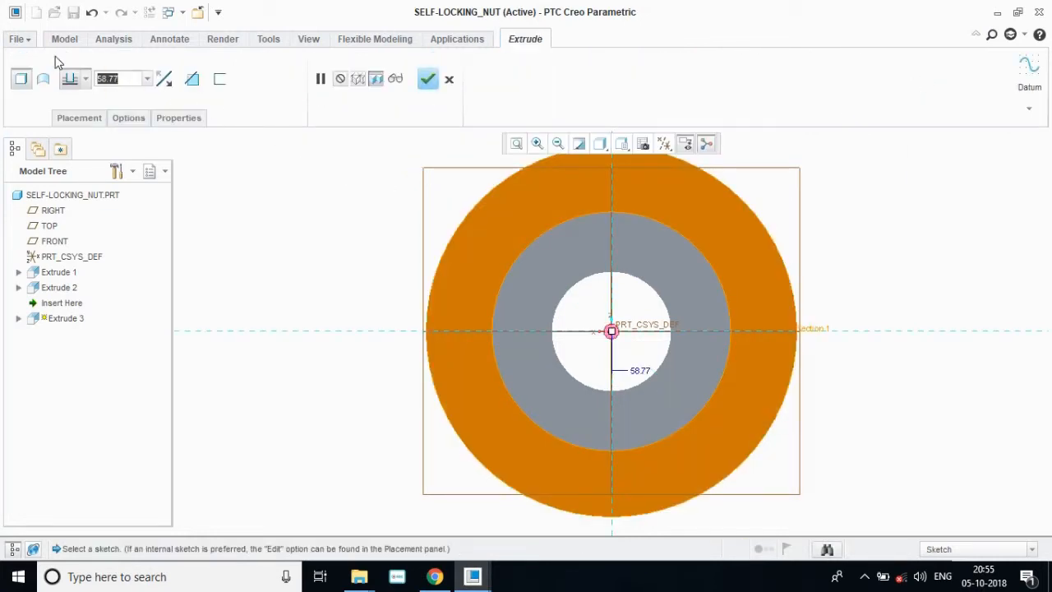
type("50")
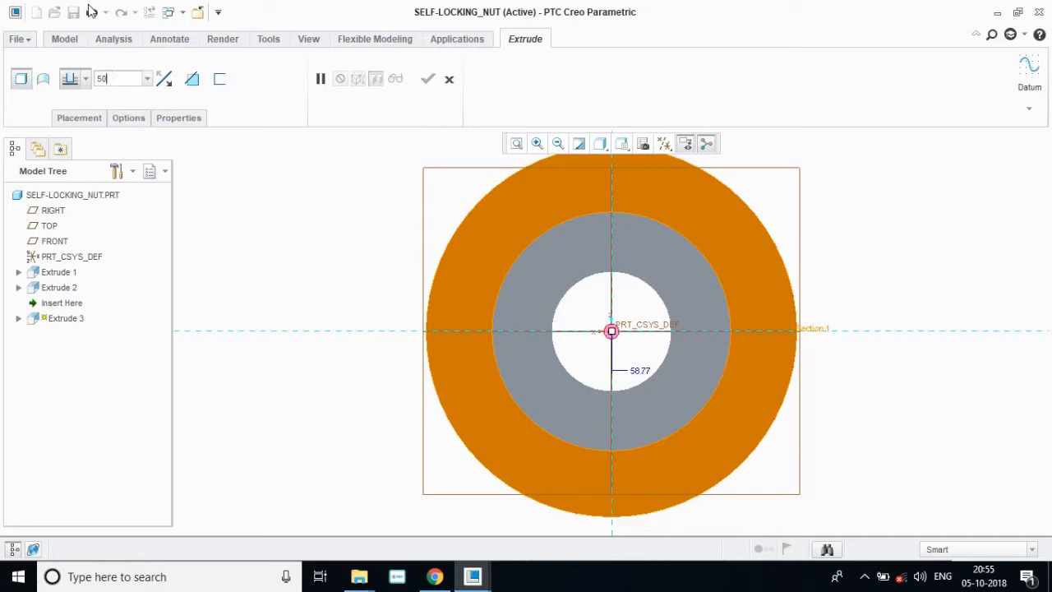
key("Return")
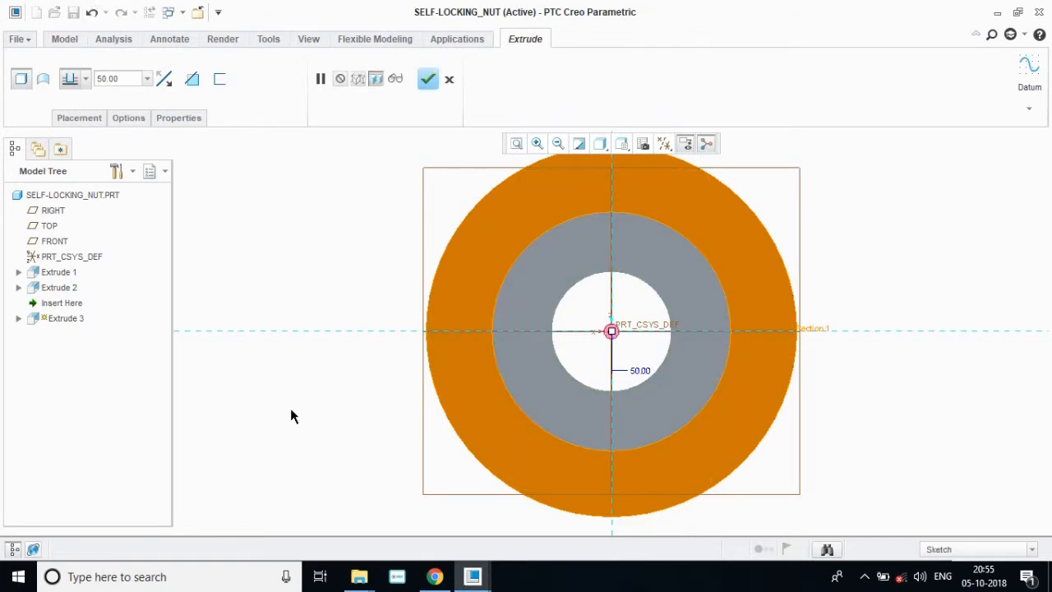
middle_click_drag(293, 415, 310, 383)
left_click(165, 78)
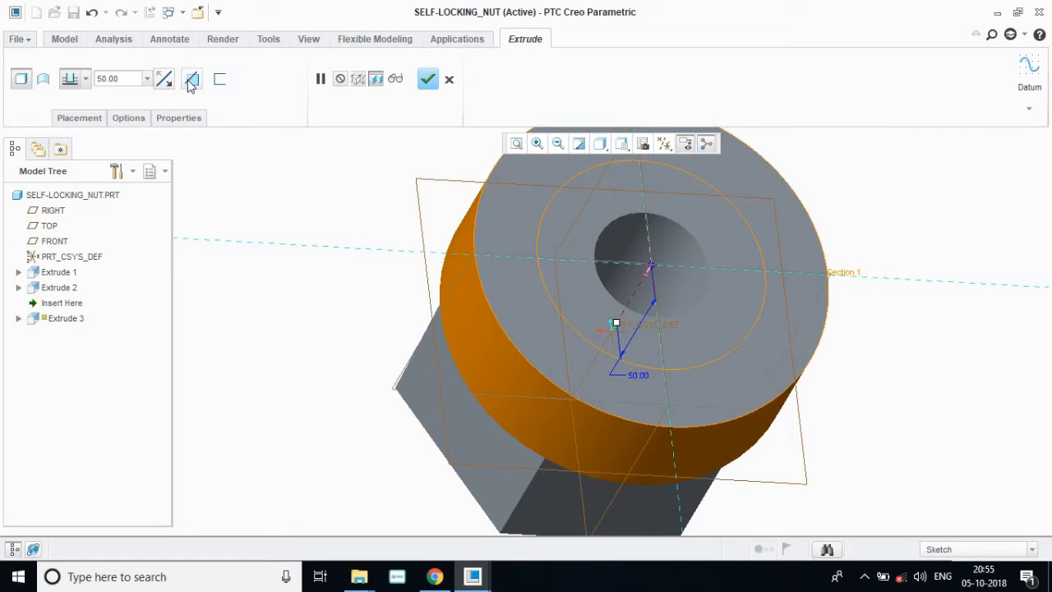
left_click(191, 79)
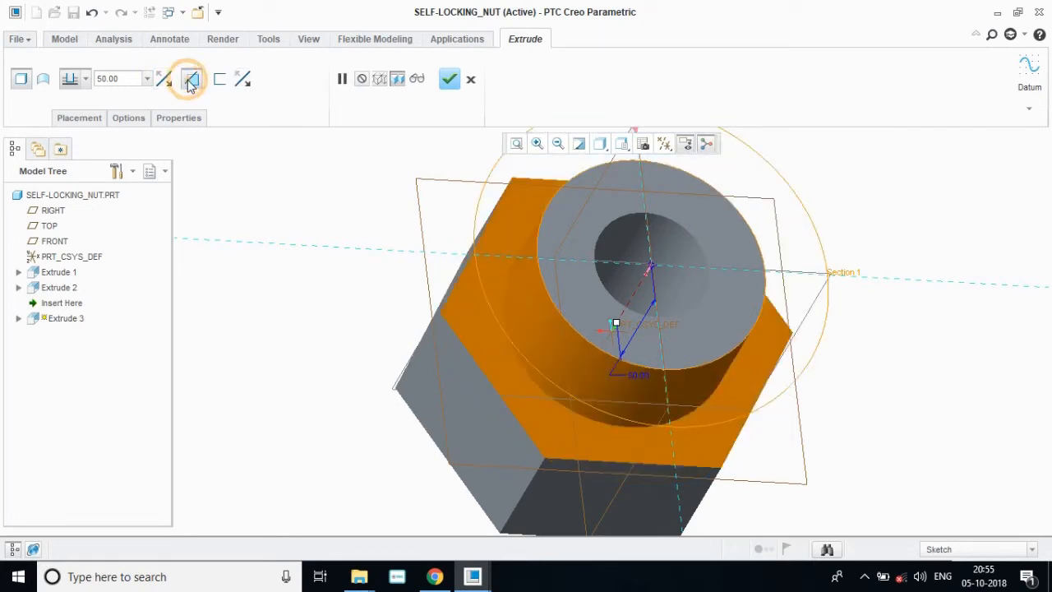
left_click(449, 80)
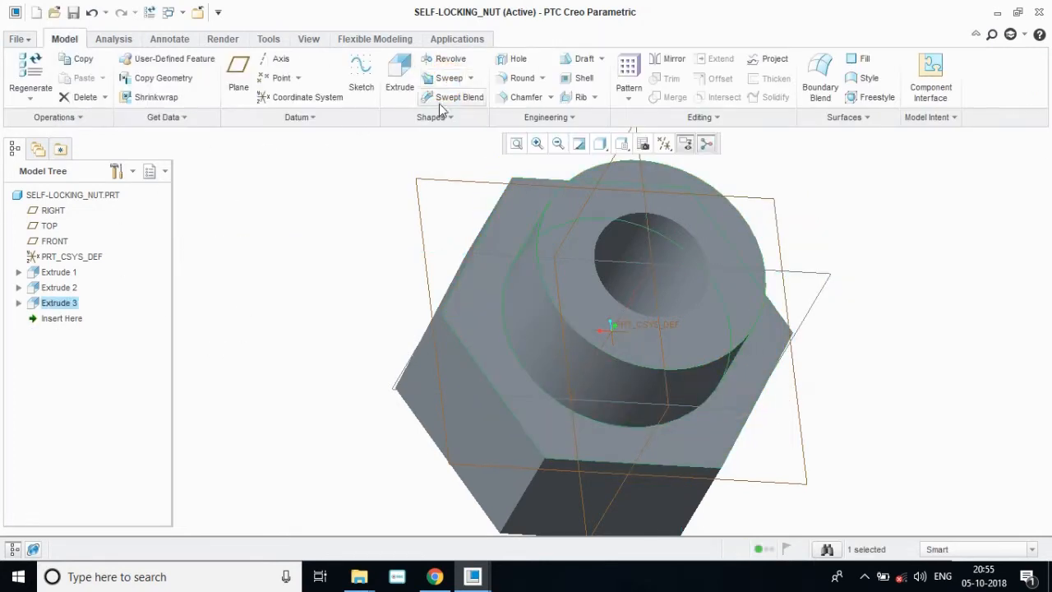
Step: Start another Extrude with an internal sketch on the hexagon's shoulder face around the base of the collar
mouse_move(920, 483)
middle_mouse_down()
mouse_move(887, 414)
mouse_move(910, 479)
mouse_move(879, 447)
mouse_move(901, 440)
mouse_move(917, 474)
middle_mouse_up()
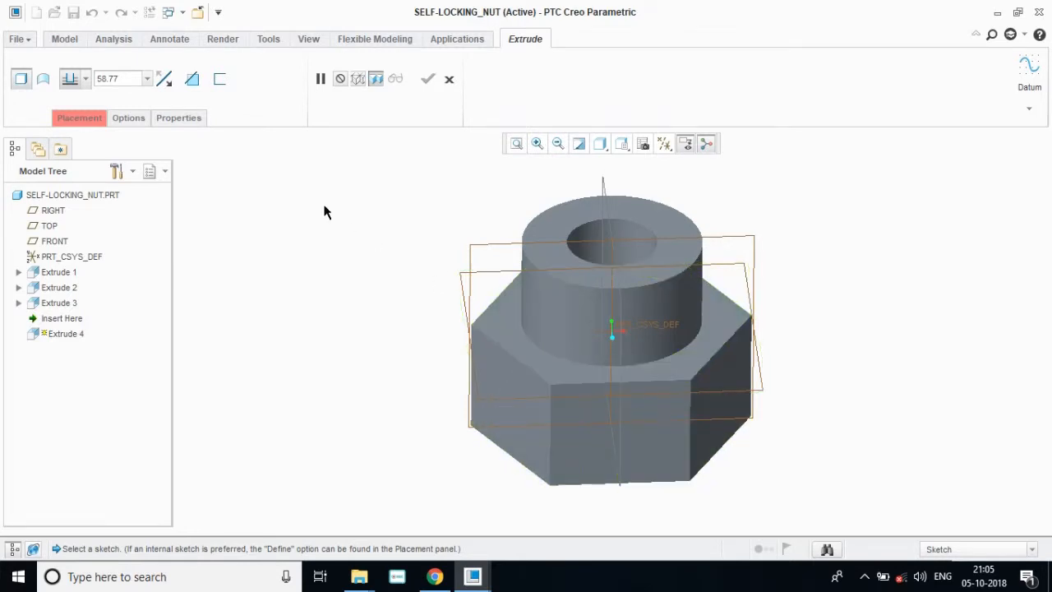
left_click(80, 118)
left_click(212, 172)
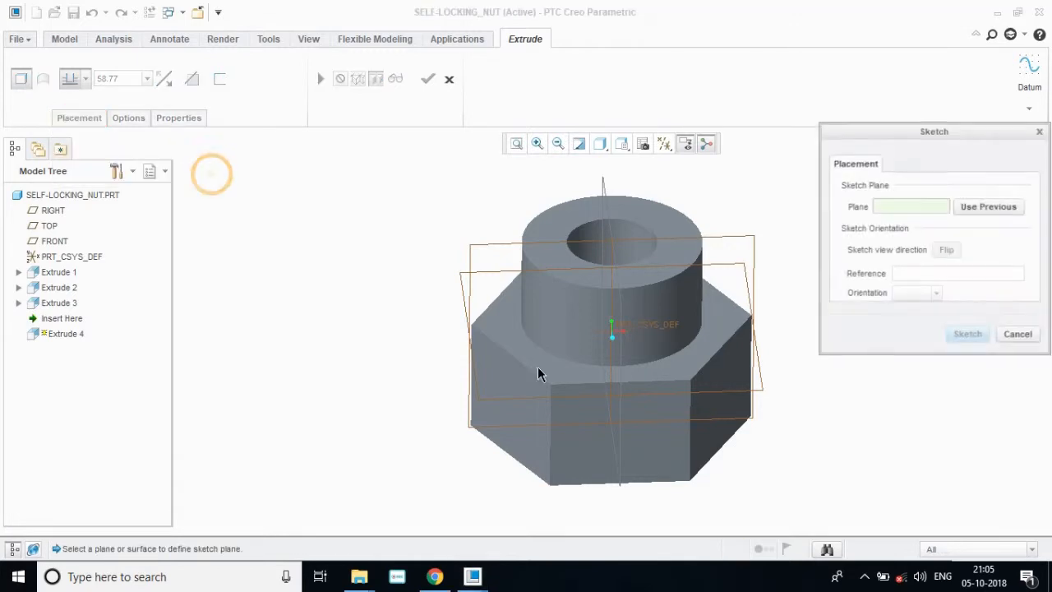
left_click(578, 382)
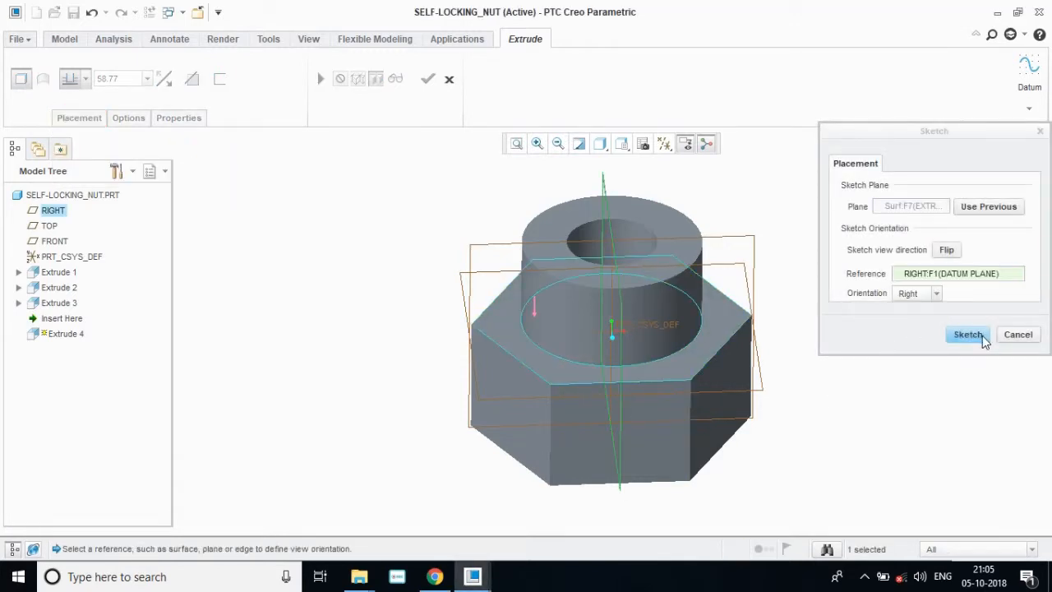
left_click(978, 335)
Step: Sketch a circle centred on the nut axis, make it tangent to a side face of the hexagon, and finish the sketch
left_click(342, 98)
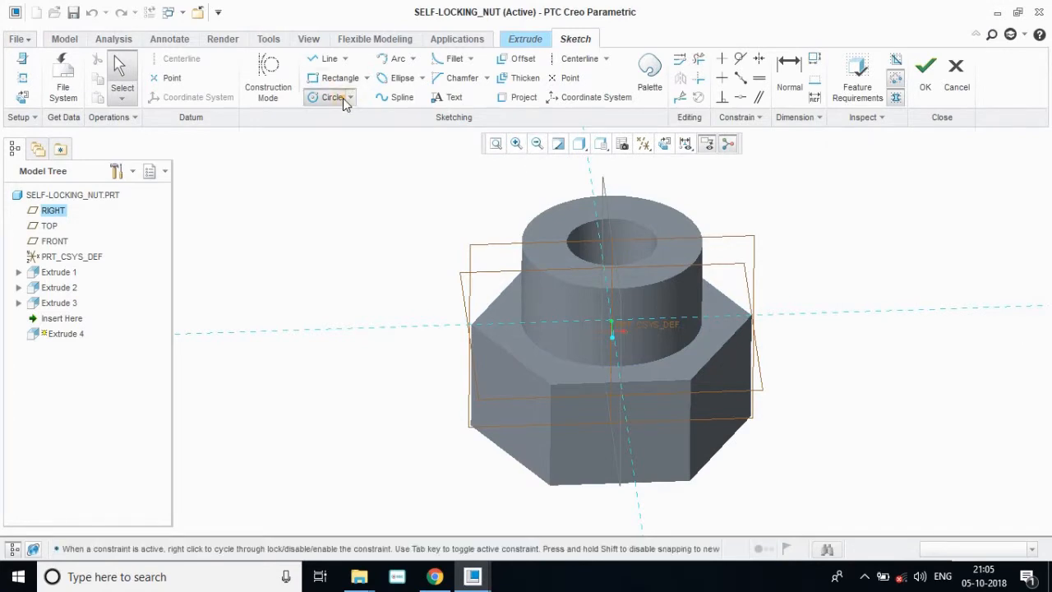
left_click(610, 323)
left_click(673, 360)
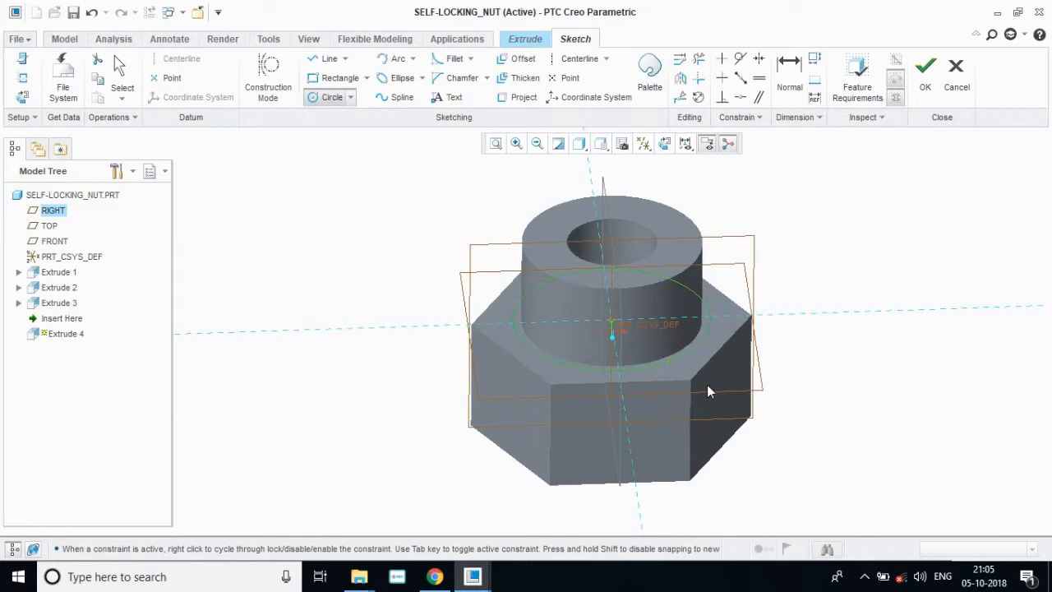
left_click(740, 58)
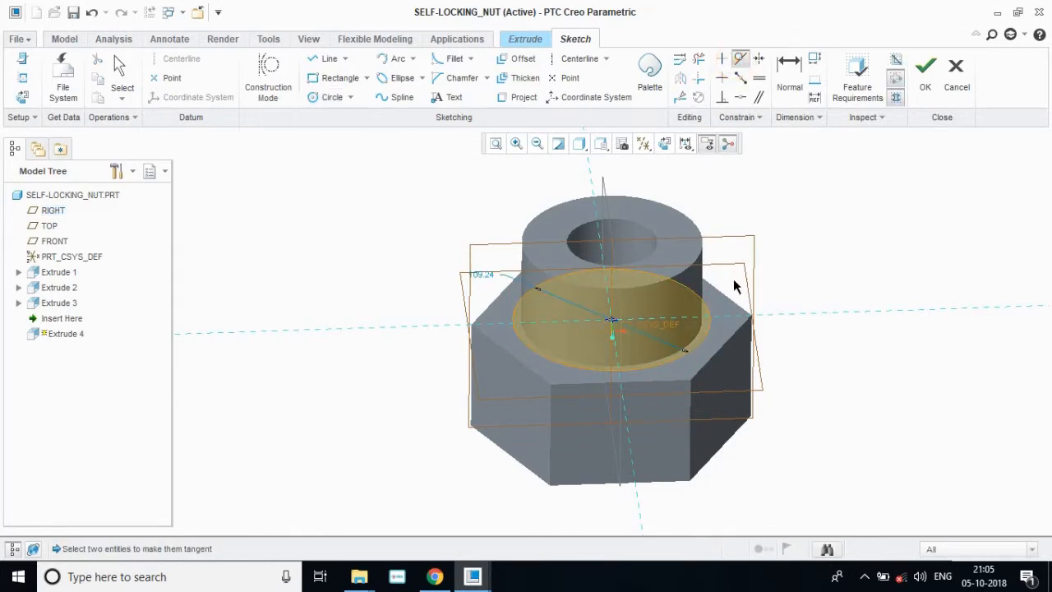
left_click(680, 364)
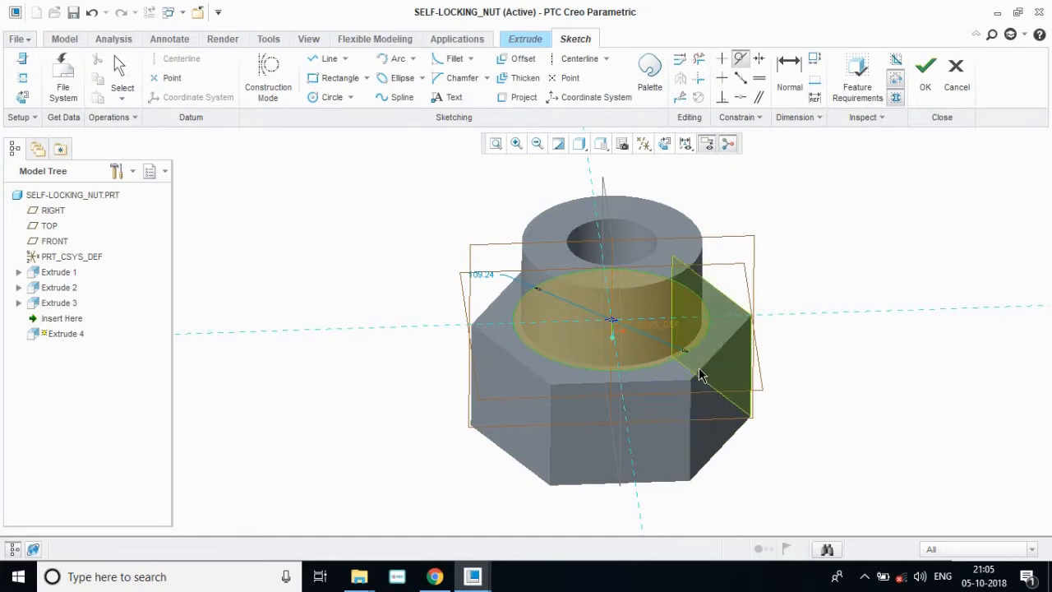
left_click(700, 372)
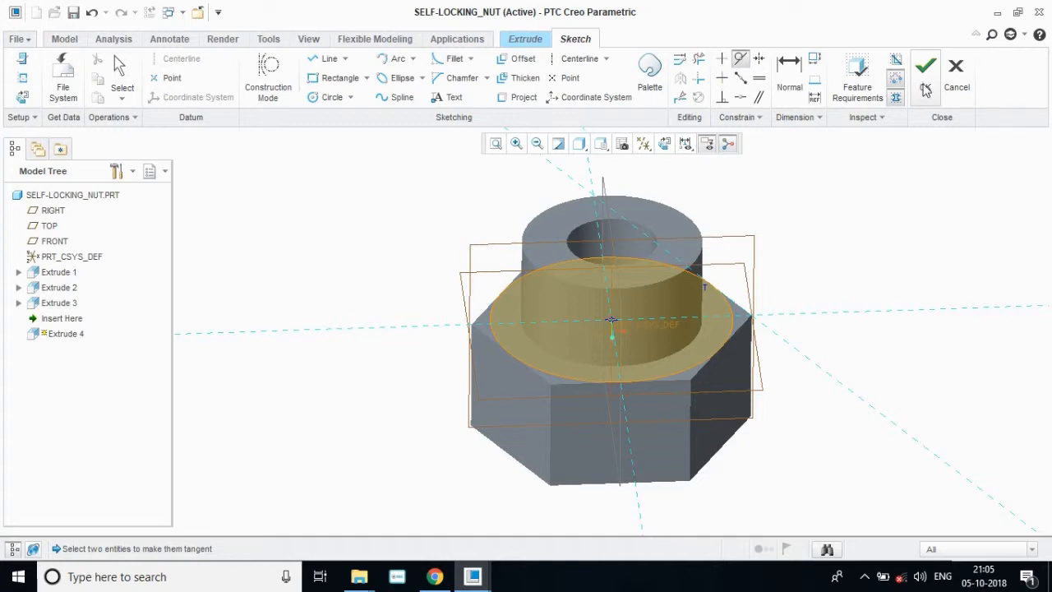
left_click(924, 83)
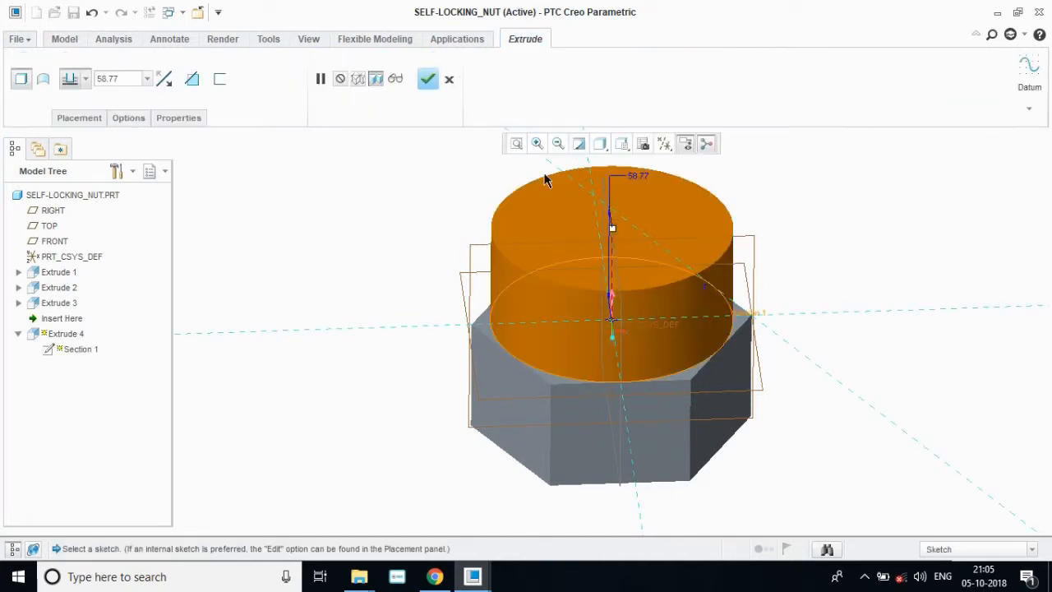
Step: Set the circle's extrude to a symmetric depth of 58.77 with material removed
left_click(86, 79)
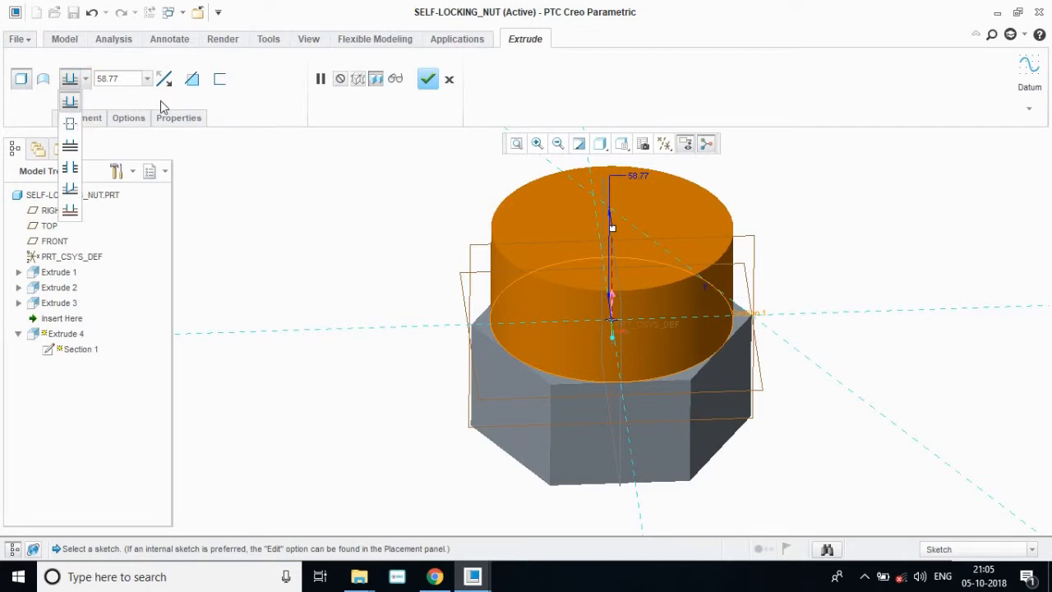
left_click(71, 127)
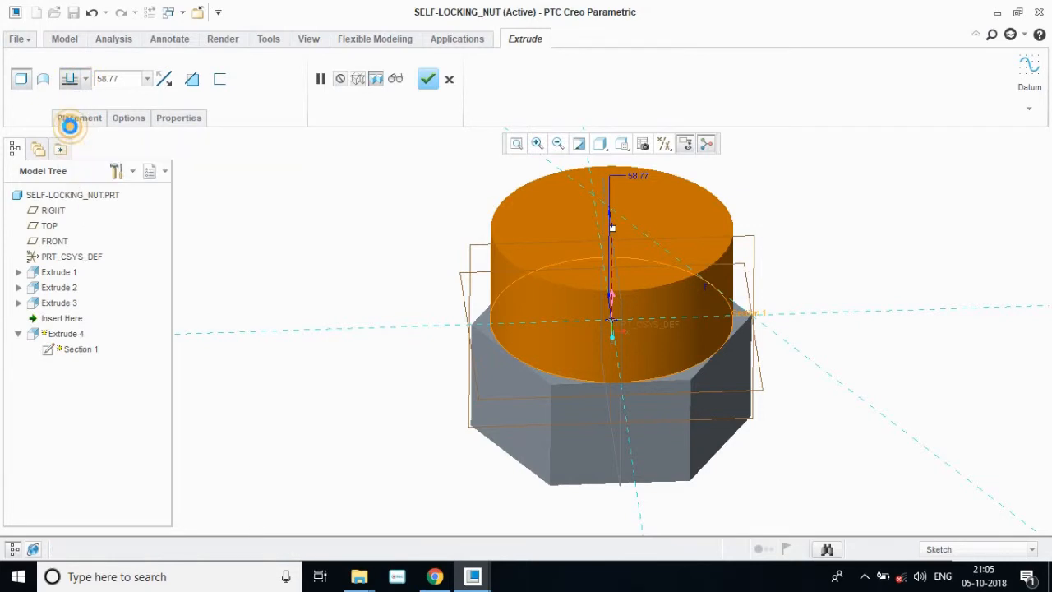
left_click(192, 78)
left_click(162, 82)
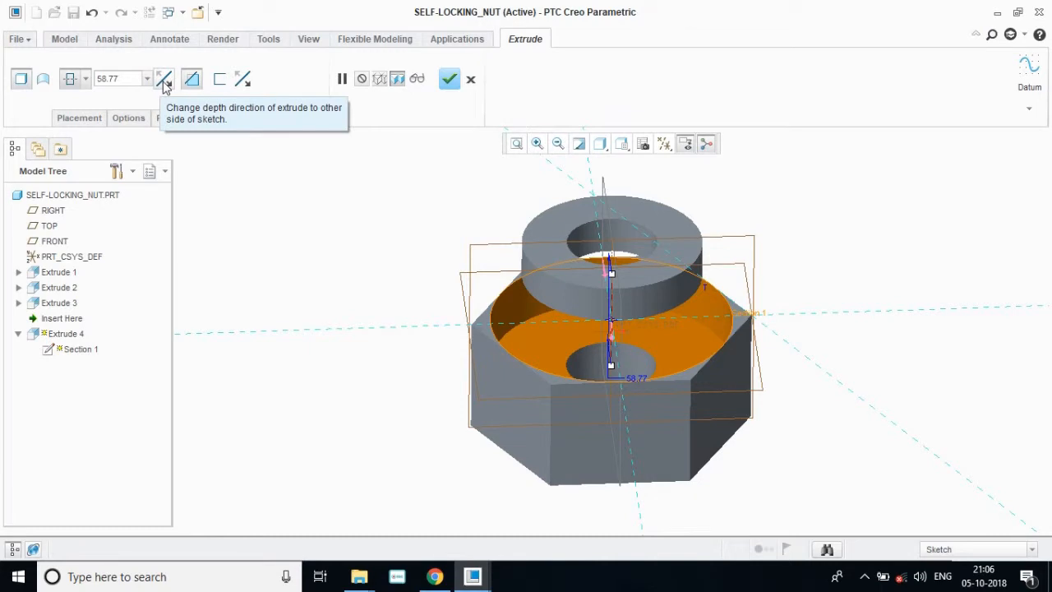
left_click(163, 82)
left_click(163, 82)
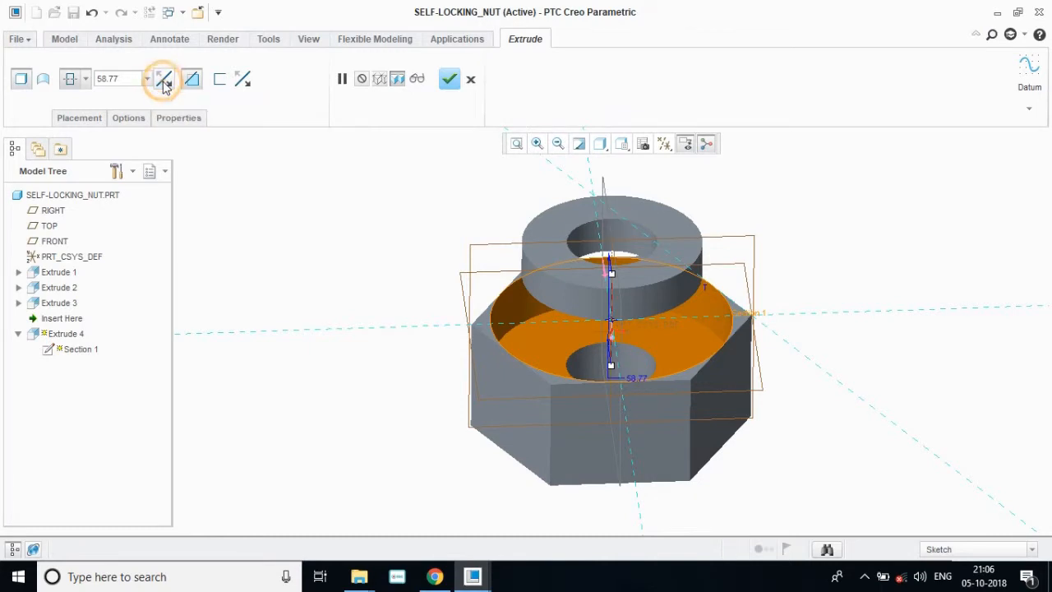
Step: Add a 30 degree taper to the extruded cut, consulting the self-locking nut in Figure 7 of the Shock Assembly PDF
left_click(127, 122)
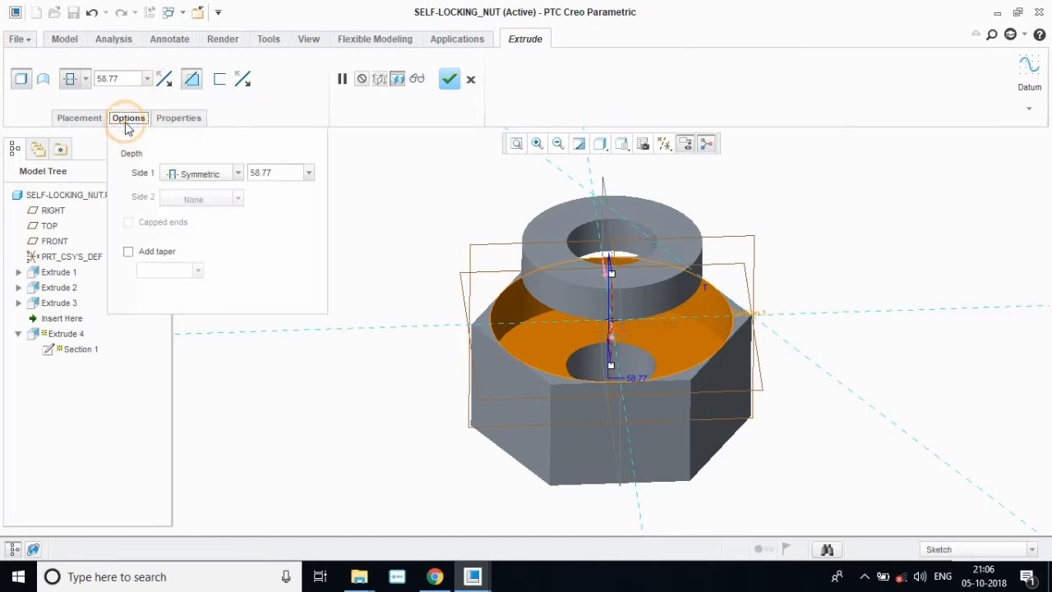
left_click(124, 253)
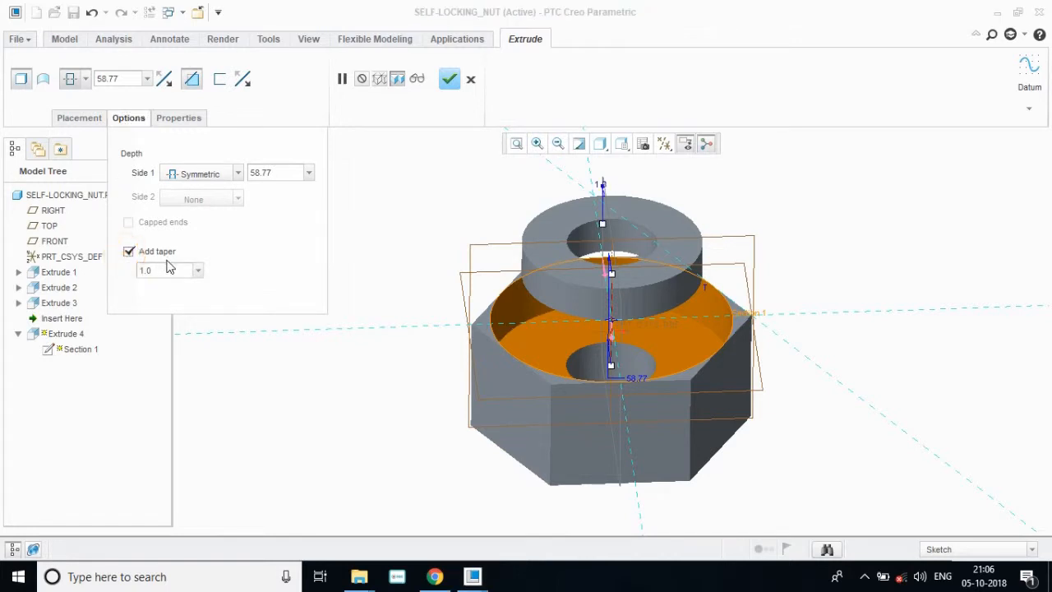
left_click(436, 577)
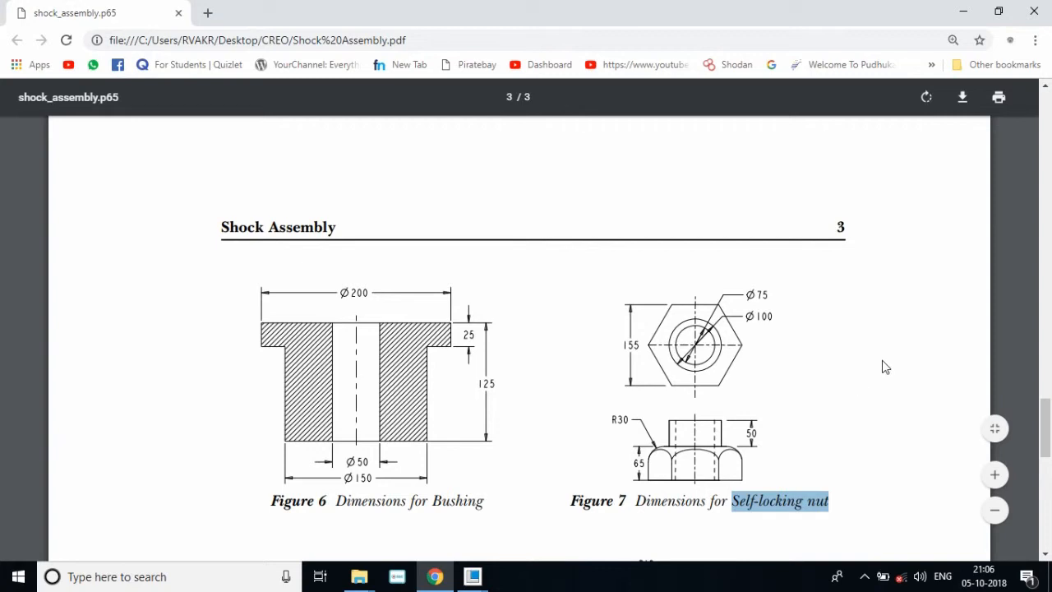
left_click(963, 12)
type("30")
key("Return")
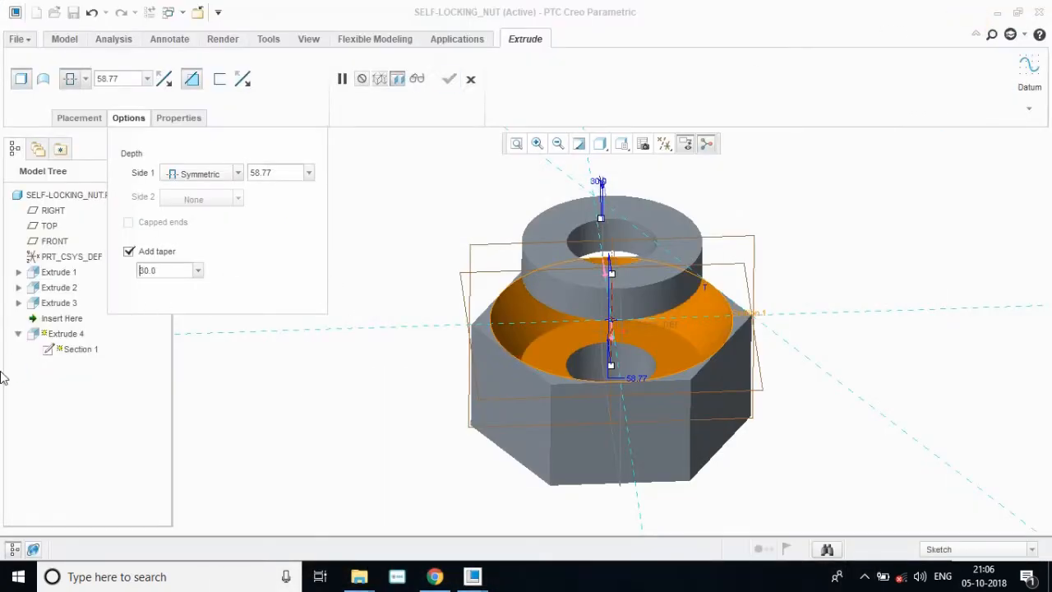
Step: Flip the cut's material side and depth direction so it bevels the hexagon's upper corners, and complete the extrude
left_click(244, 82)
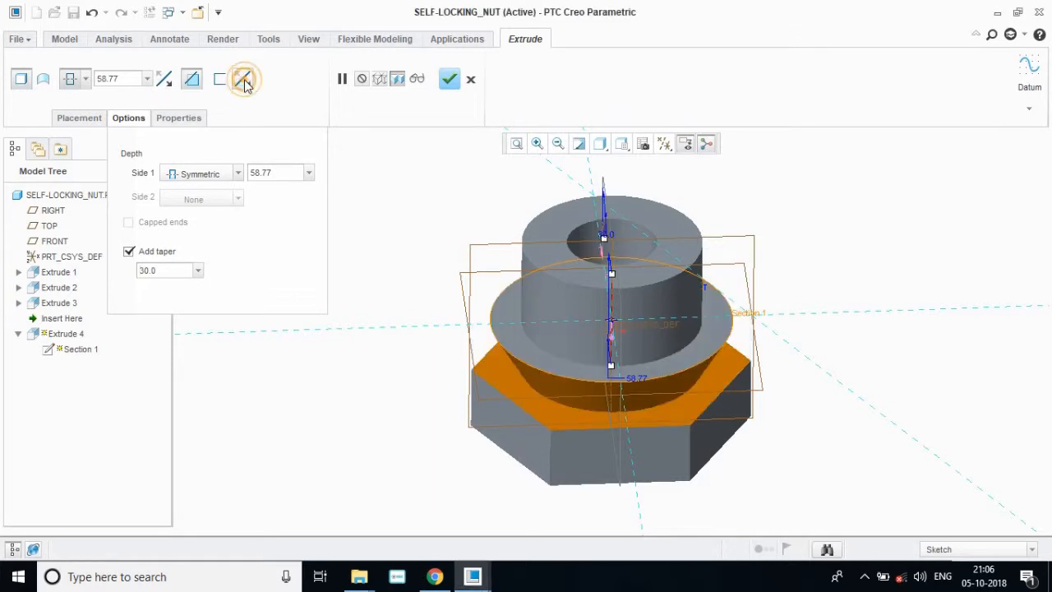
left_click(168, 82)
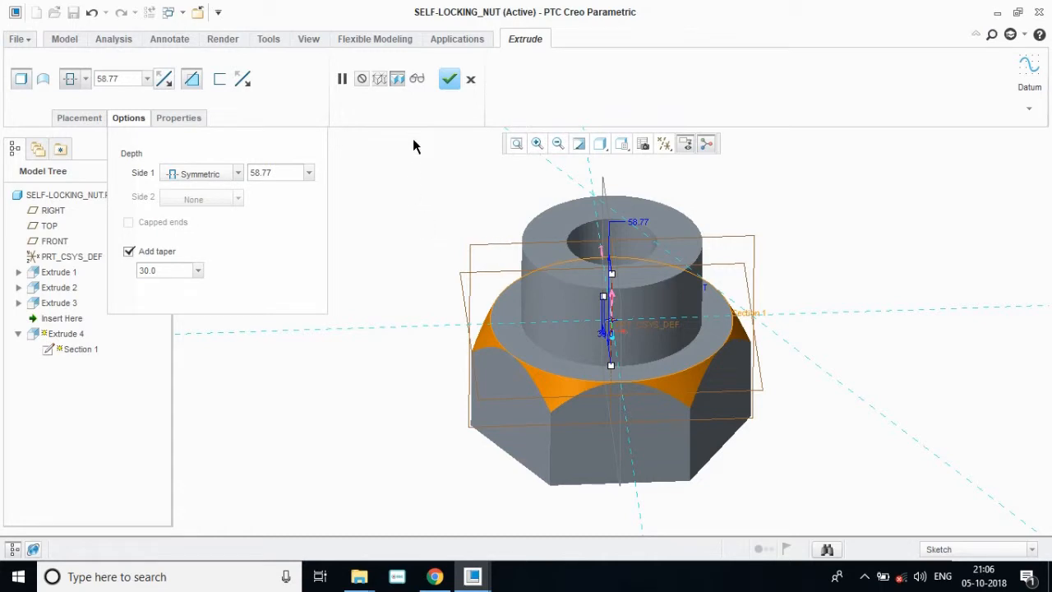
left_click(448, 78)
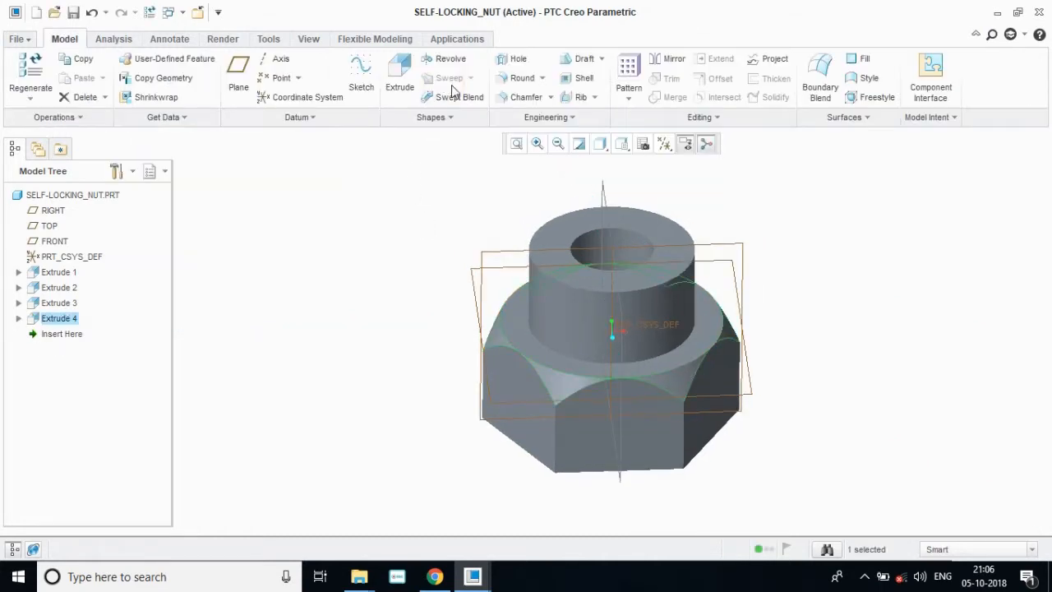
Step: Compare the nut with Figure 7 in the Shock Assembly PDF, and save the SELF-LOCKING_NUT part in the Stock assembly folder
left_click(435, 576)
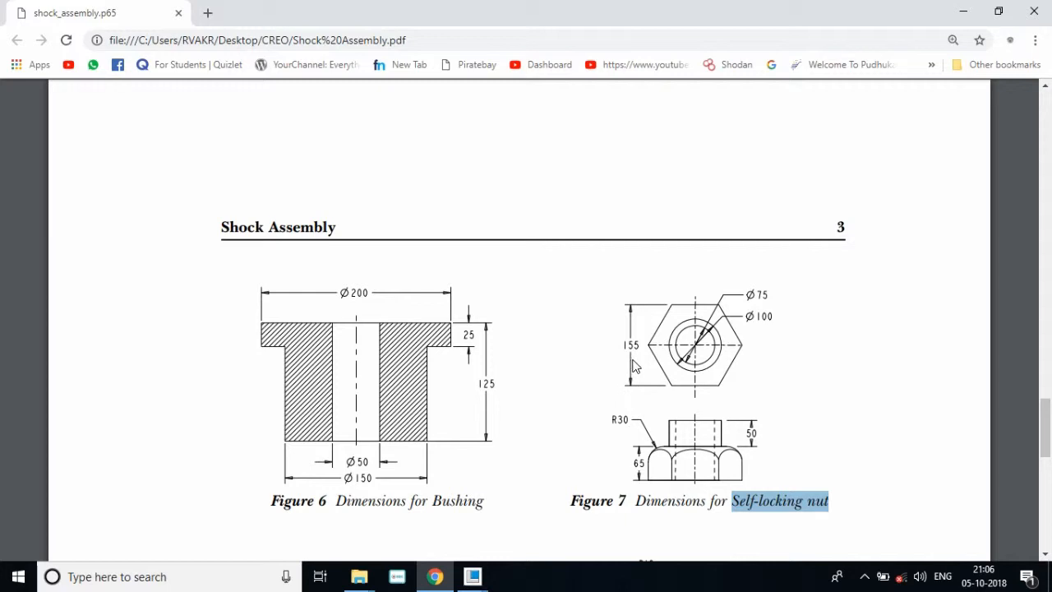
left_click(963, 12)
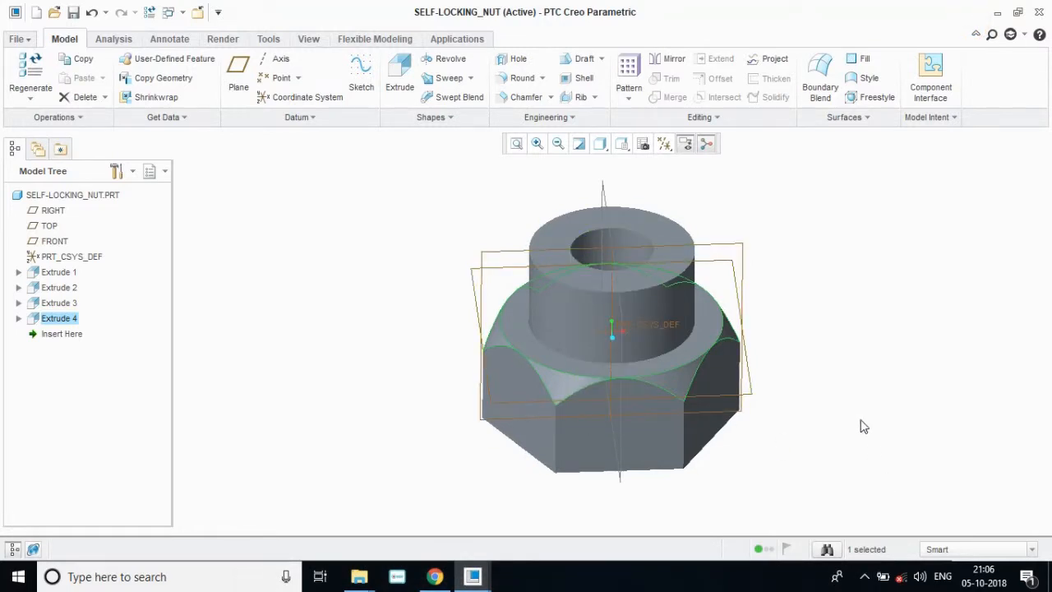
middle_click_drag(837, 385, 791, 413)
left_click(74, 15)
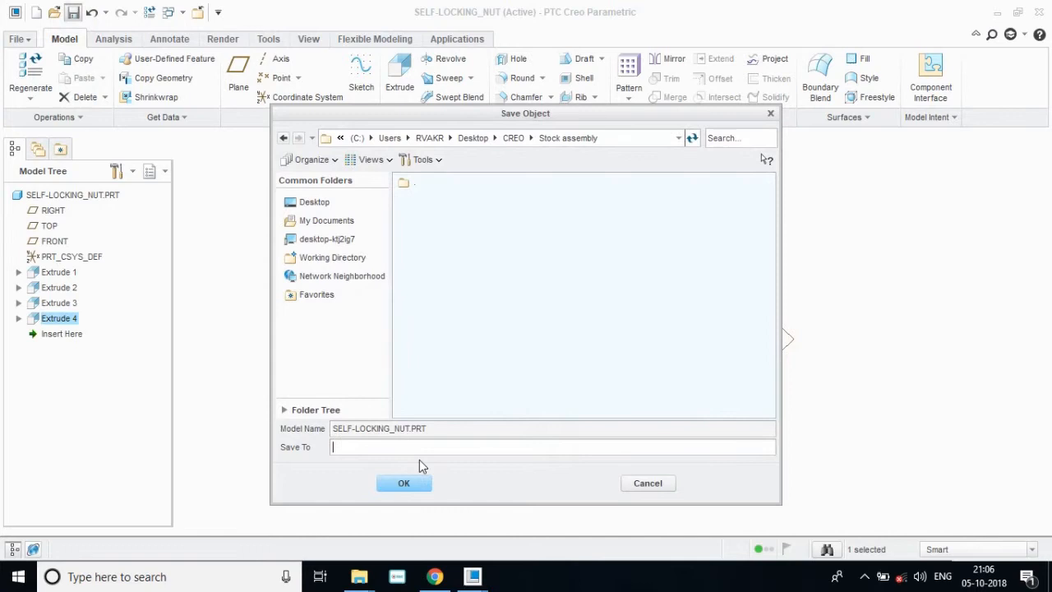
left_click(404, 484)
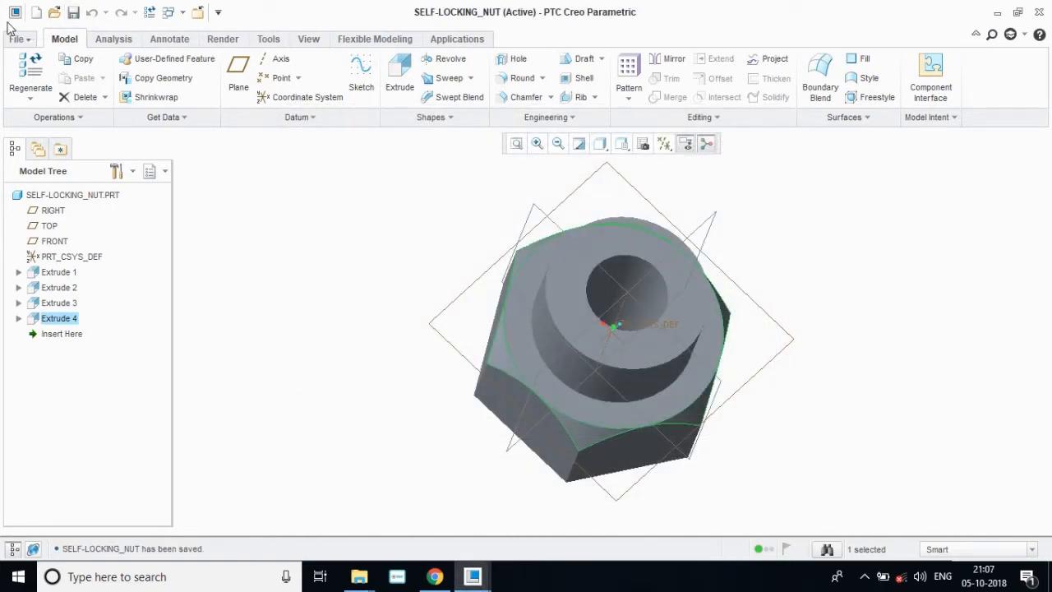
Step: Look through the remaining figures of the Shock Assembly PDF and examine the castle nut in Figure 10
left_click(435, 578)
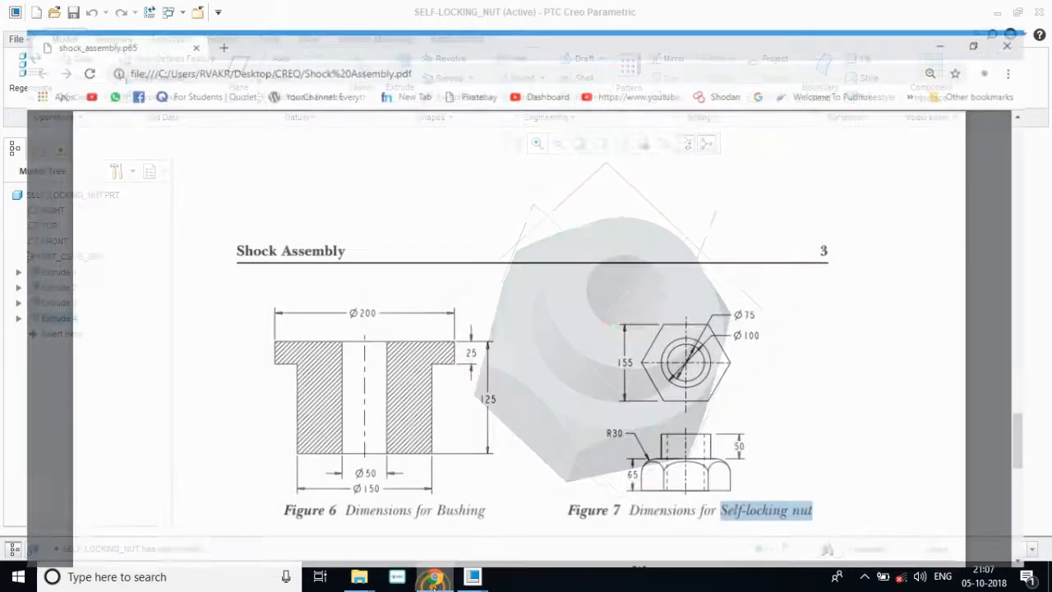
scroll(578, 452, "down", 3)
scroll(578, 454, "down", 2)
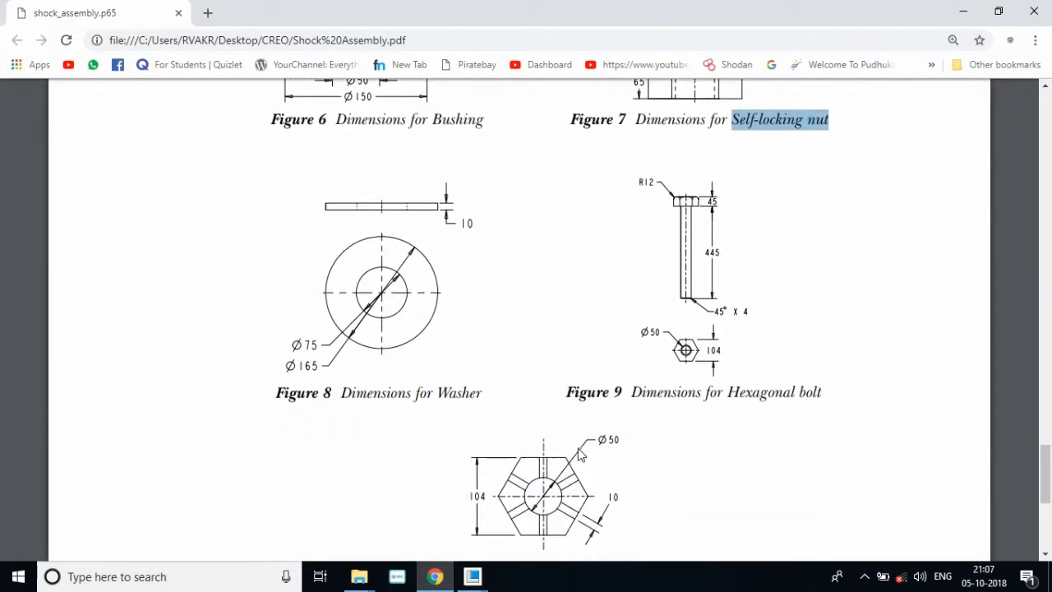
scroll(465, 352, "up", 3)
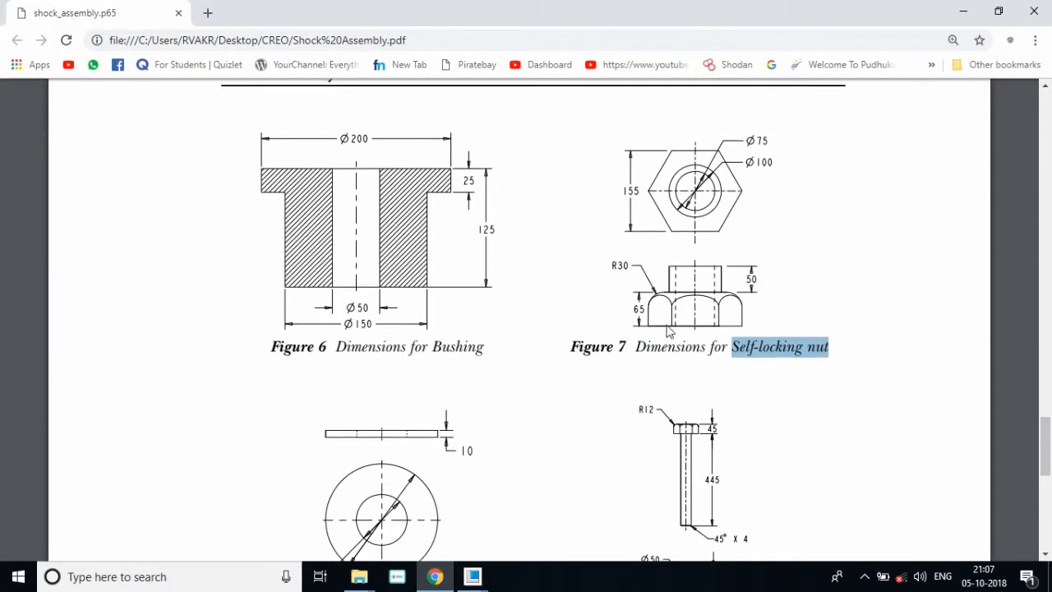
scroll(670, 331, "down", 2)
scroll(476, 410, "down", 1)
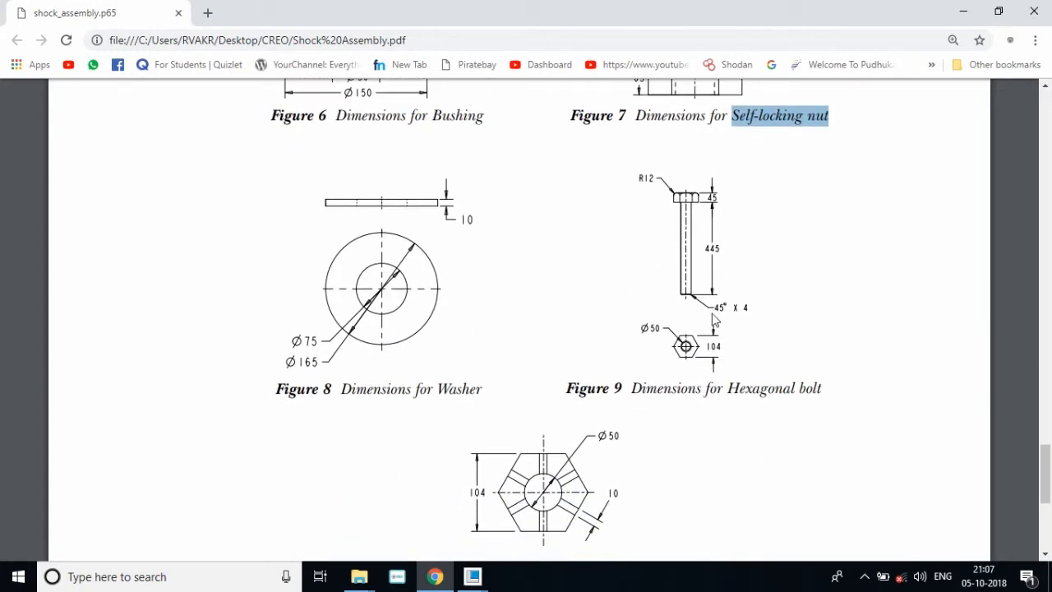
scroll(749, 364, "down", 3)
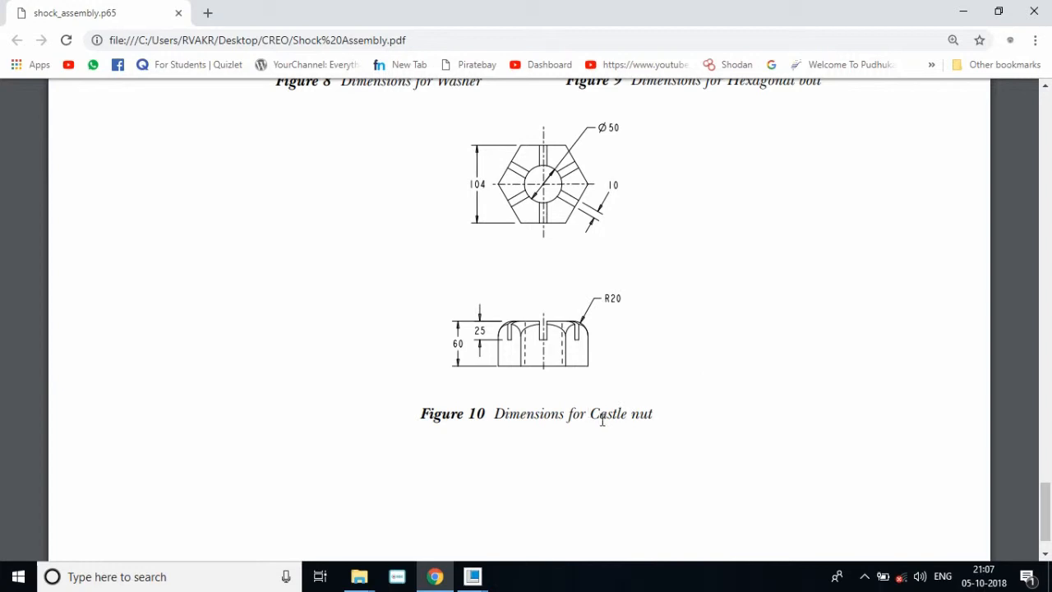
left_click_drag(591, 415, 655, 415)
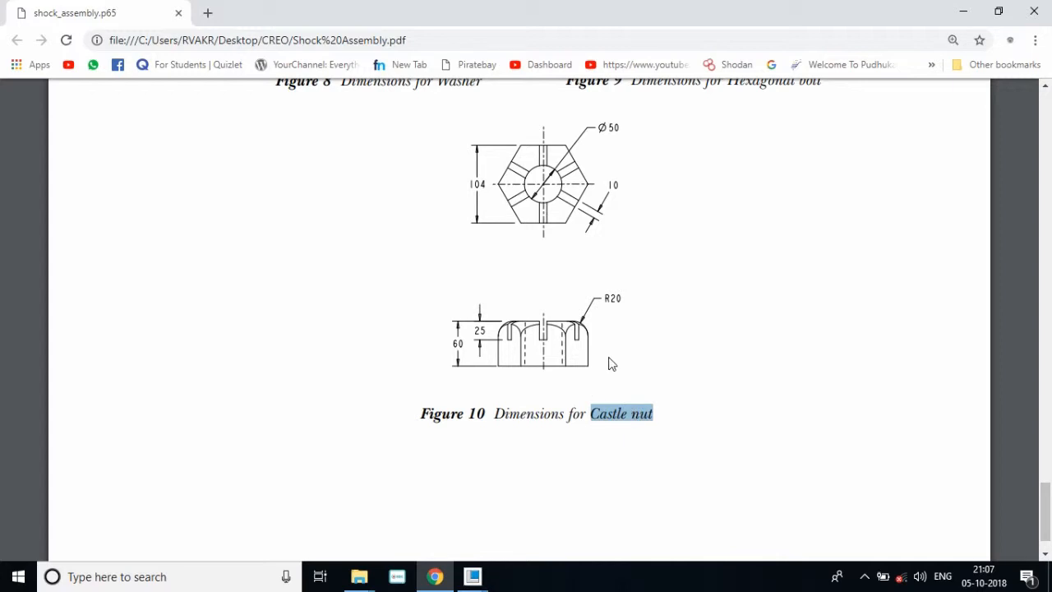
scroll(610, 362, "up", 5)
scroll(610, 362, "down", 5)
Step: Switch back to Creo and create a new solid part named Castle_nut with the default template
mouse_move(473, 576)
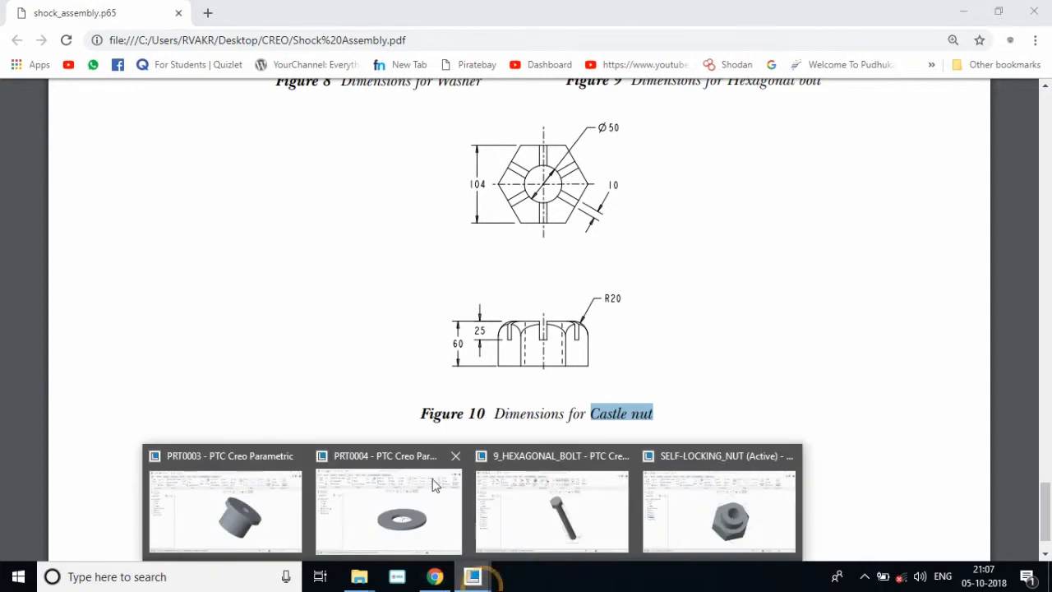
left_click(650, 514)
left_click(17, 39)
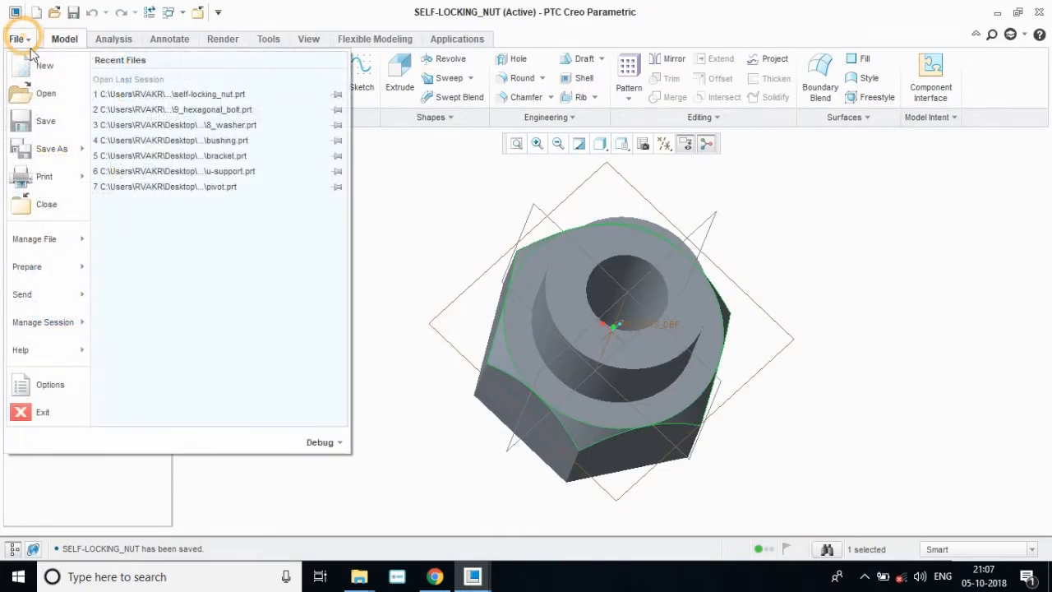
left_click(45, 72)
type("Castle nut")
left_click(471, 369)
key("BackSpace")
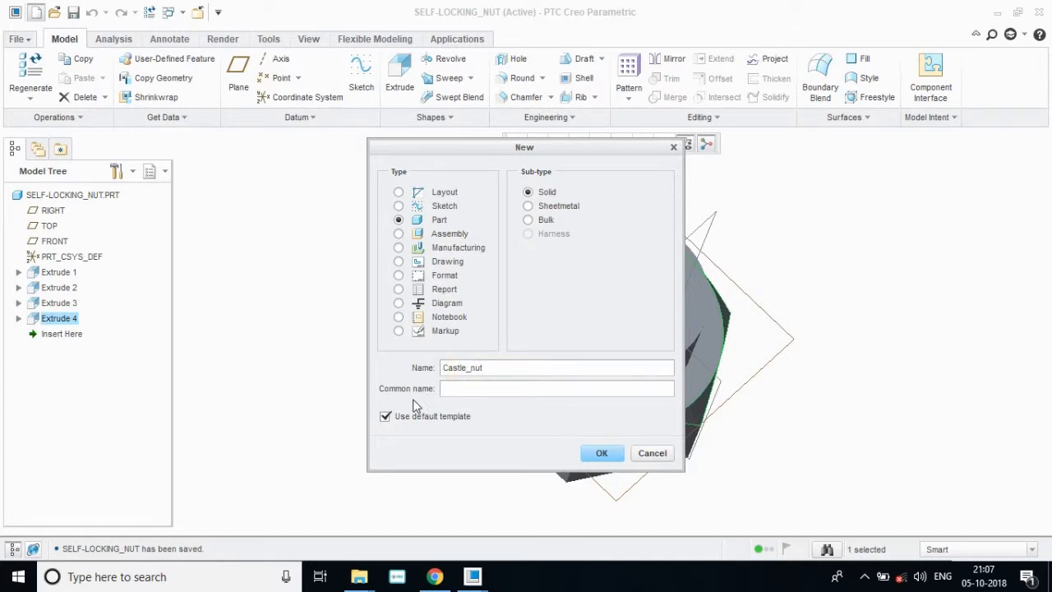
left_click(606, 452)
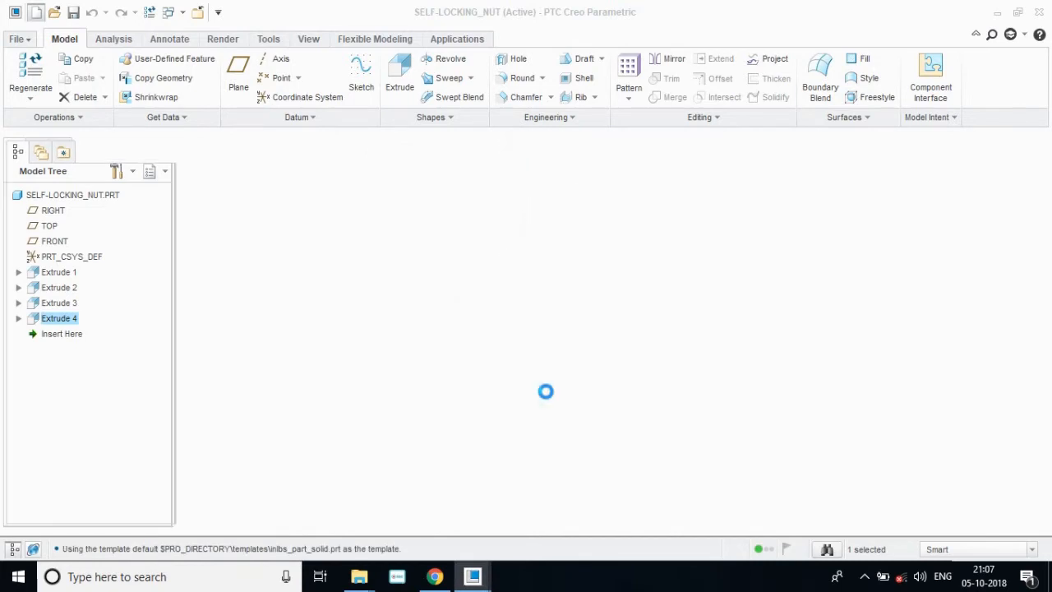
Step: Start an Extrude with an internal sketch on the TOP plane, and orient the view parallel to the sketch in a maximized window
left_click(364, 72)
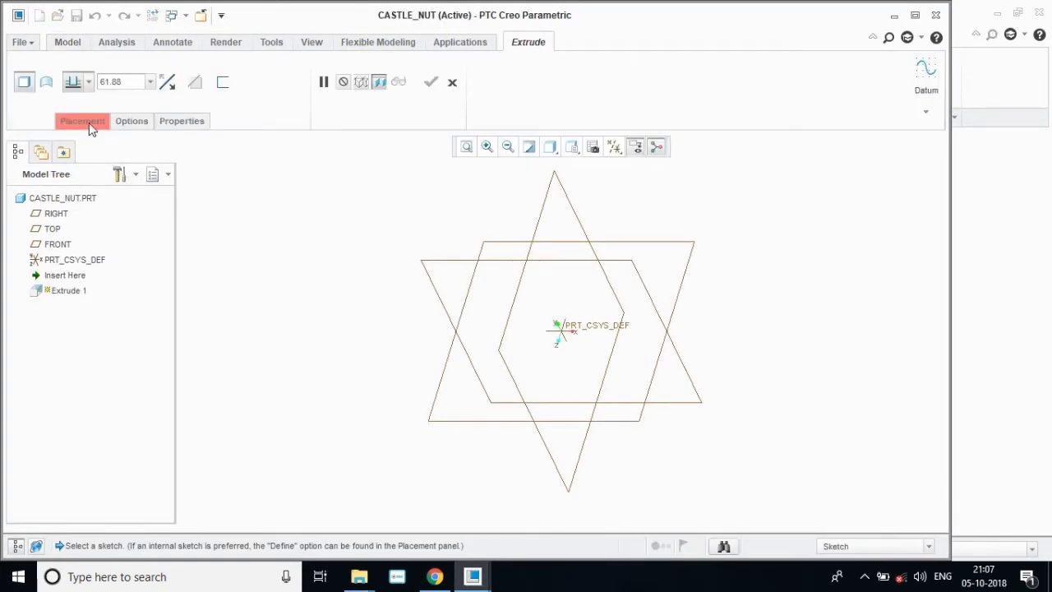
left_click(83, 122)
left_click(211, 171)
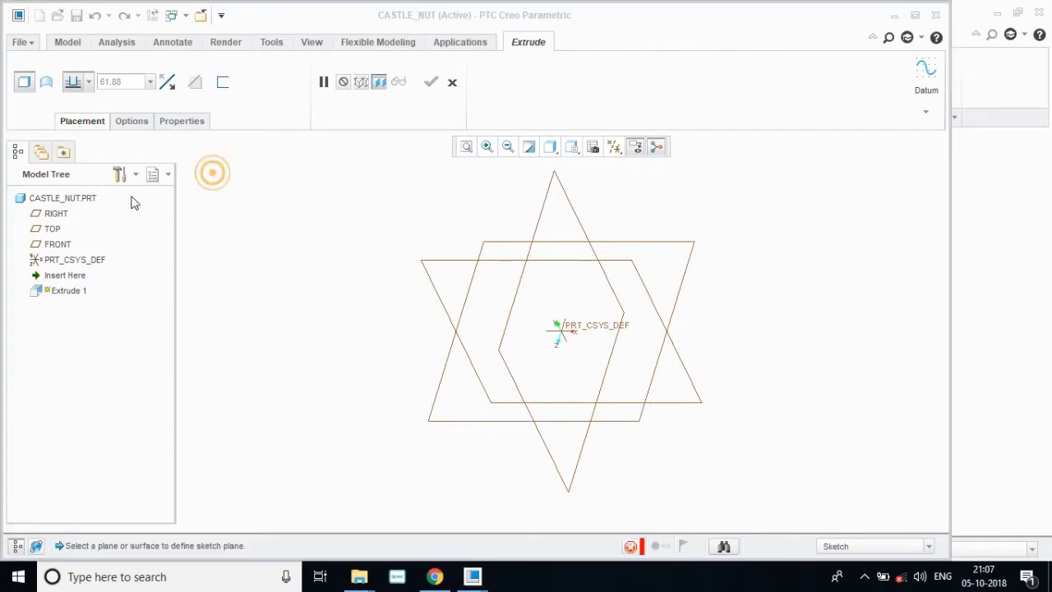
left_click(53, 229)
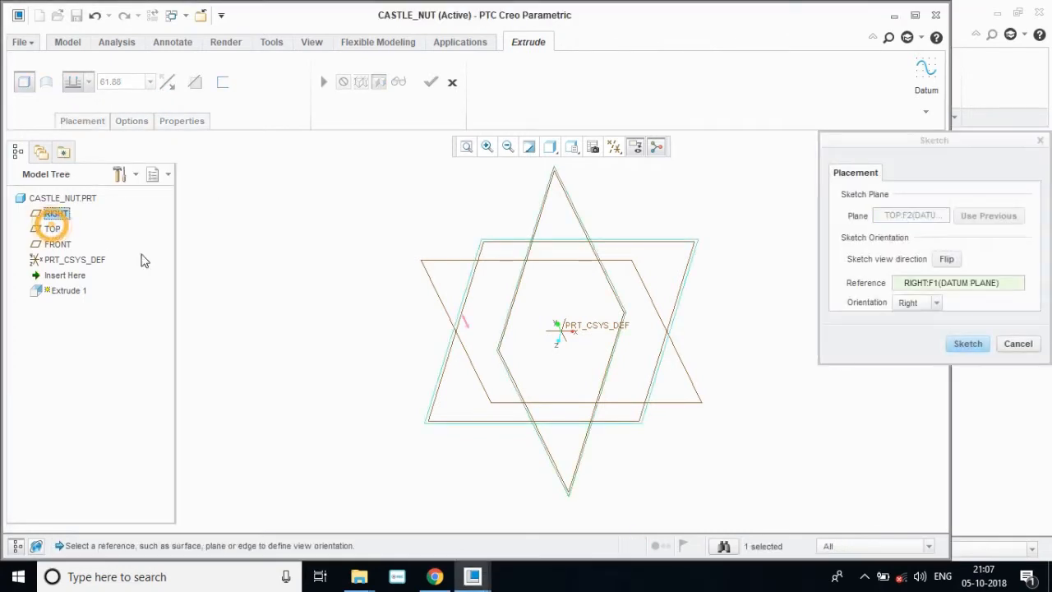
left_click(967, 344)
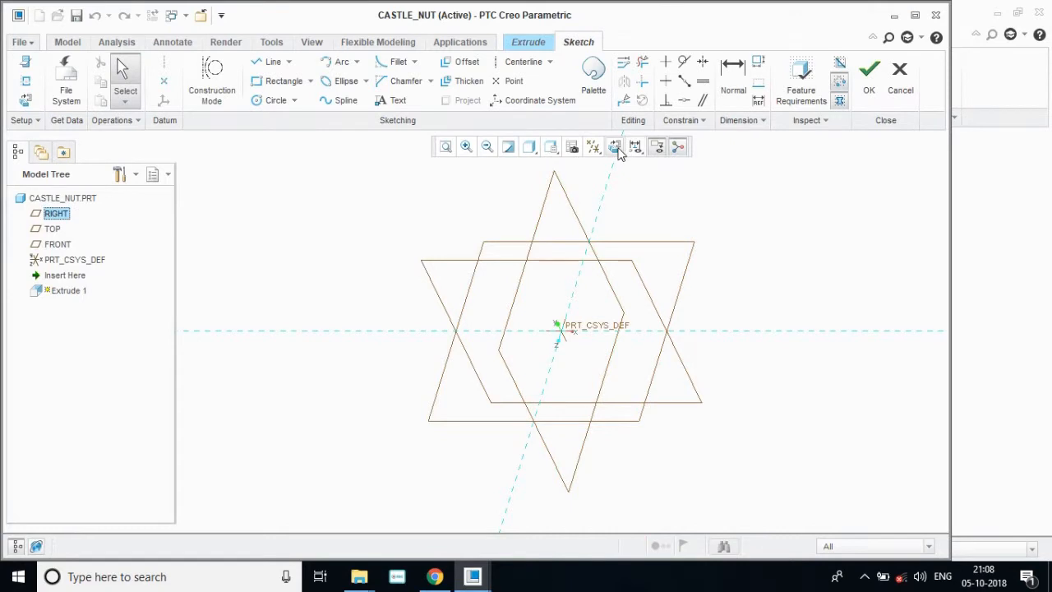
left_click(615, 148)
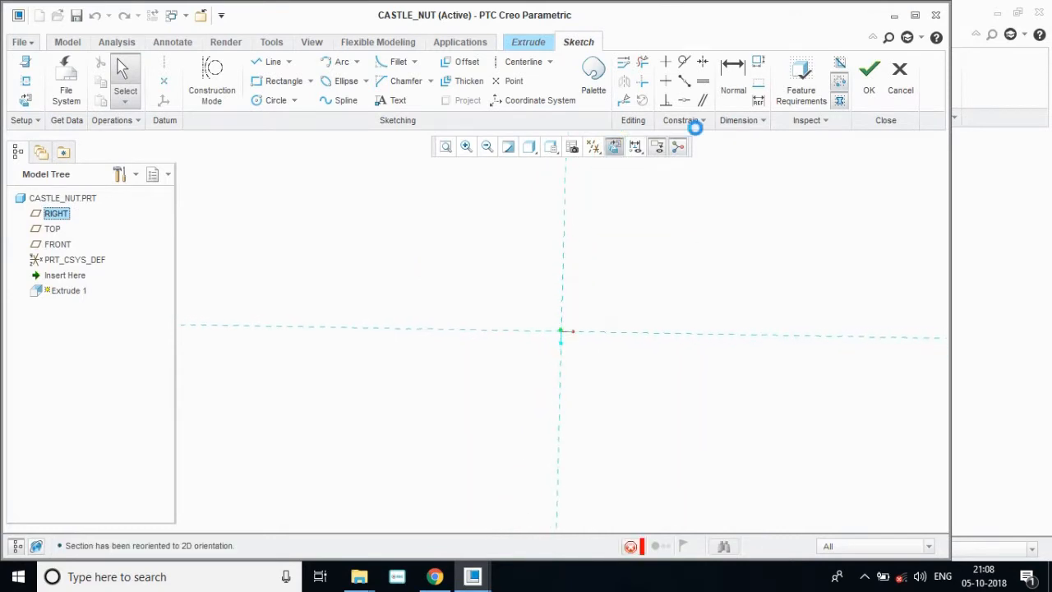
left_click(916, 18)
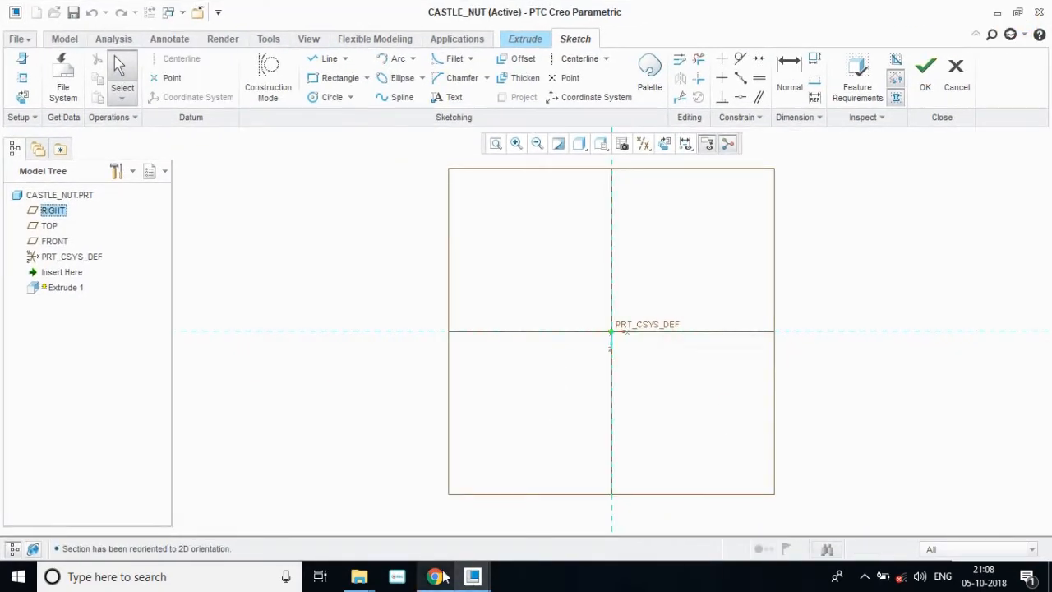
Step: Check the castle nut dimensions in Figure 10 of the PDF, and place a 6-sided hexagon from the Sketcher Palette near the sketch origin
left_click(435, 576)
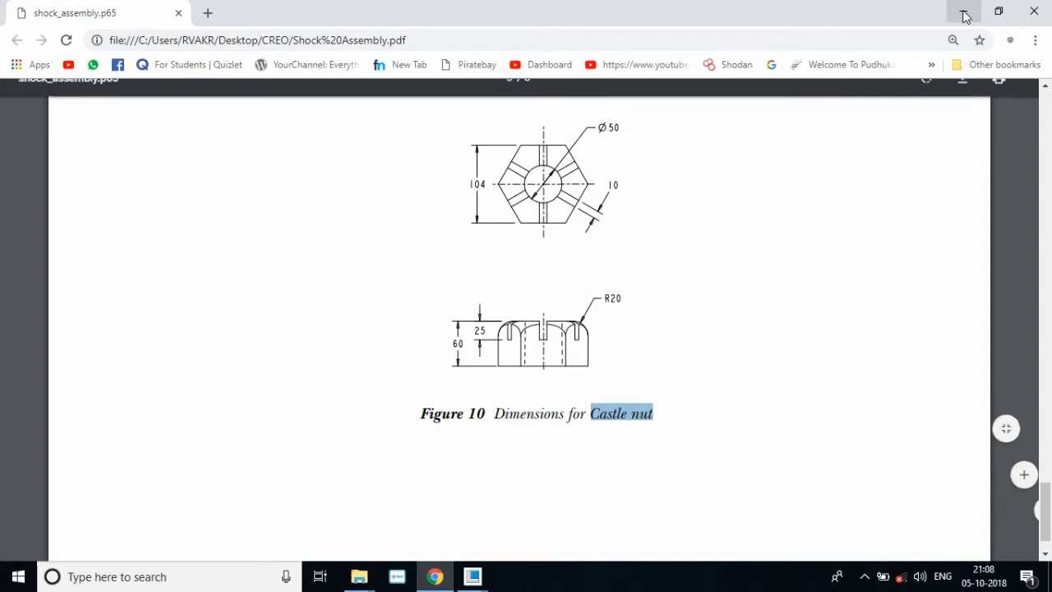
left_click(965, 14)
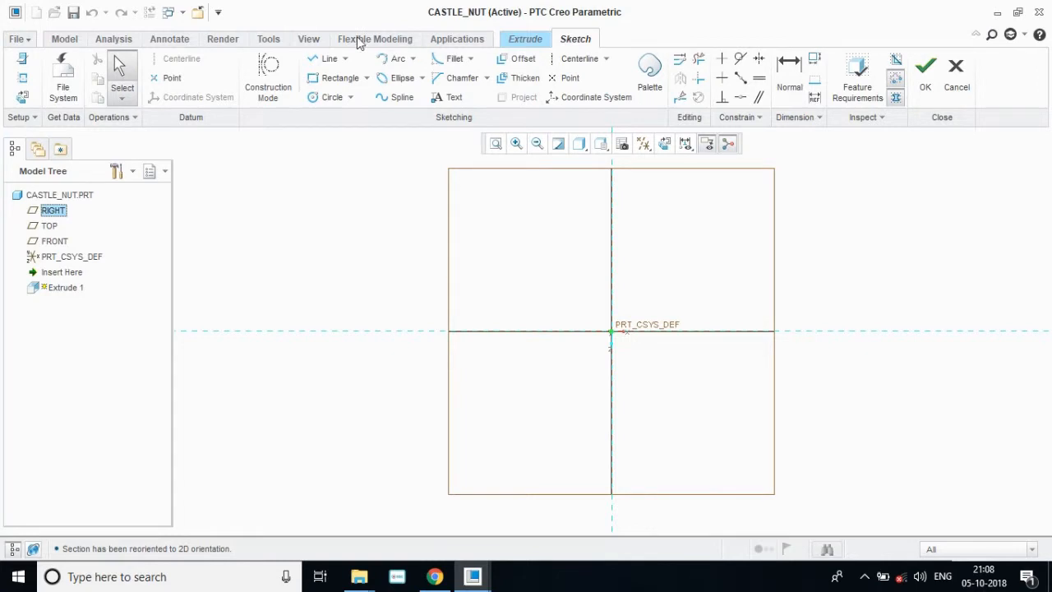
left_click(332, 98)
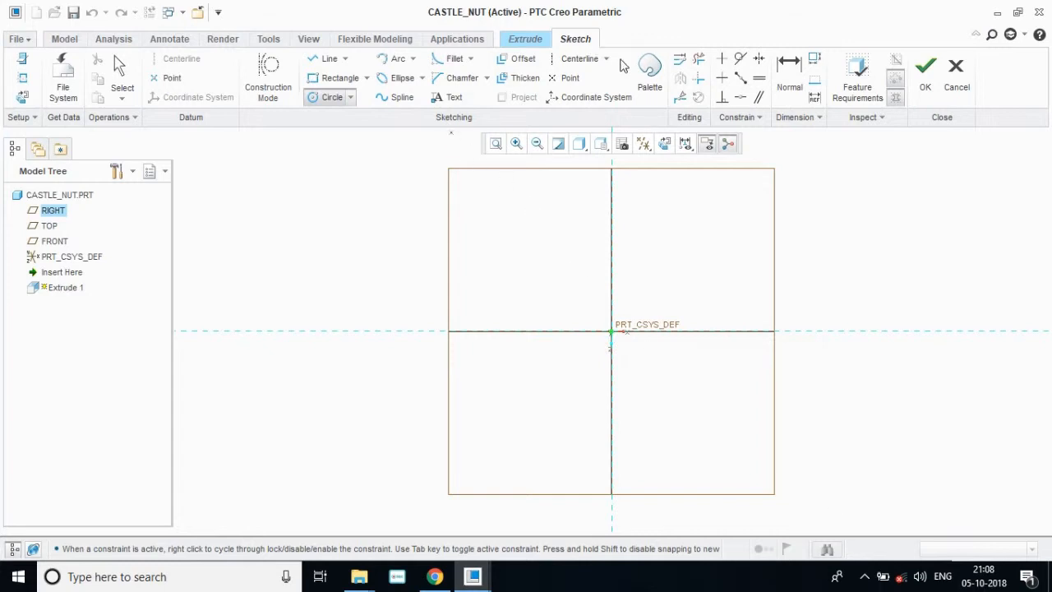
left_click(648, 69)
scroll(905, 468, "down", 1)
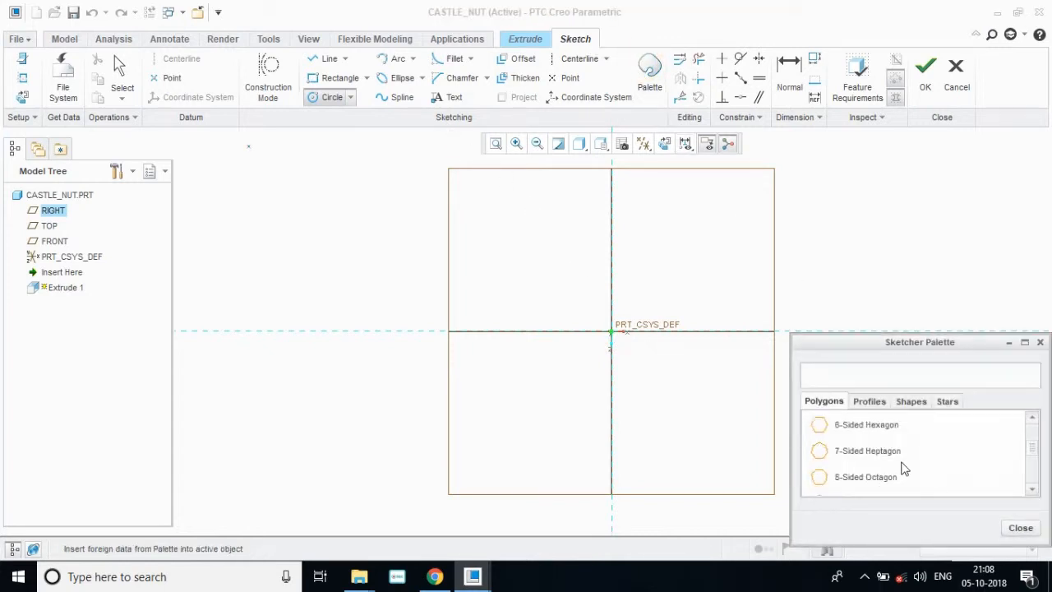
double_click(855, 425)
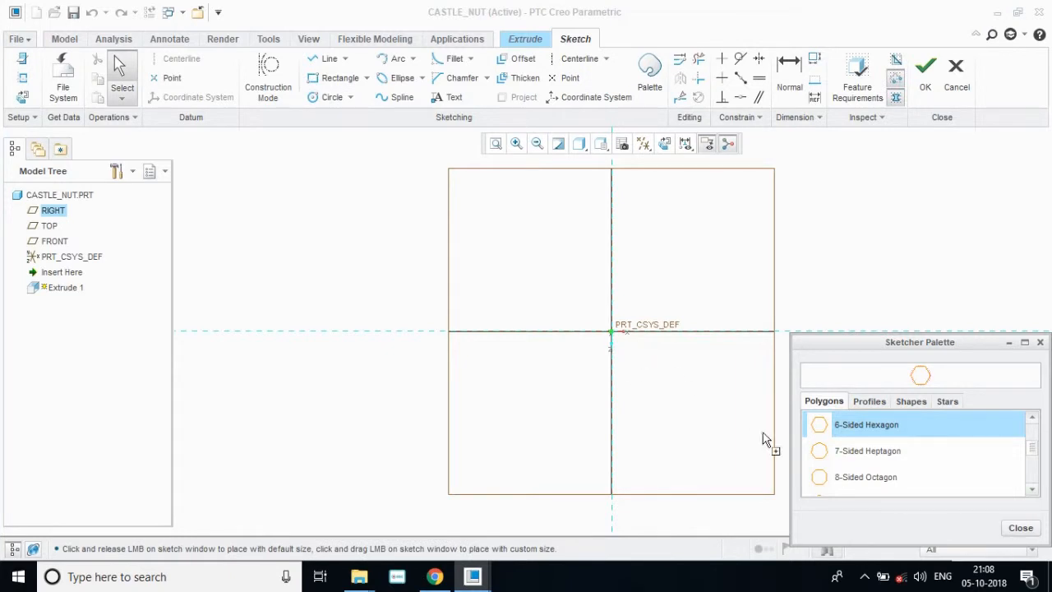
double_click(911, 427)
left_click(625, 364)
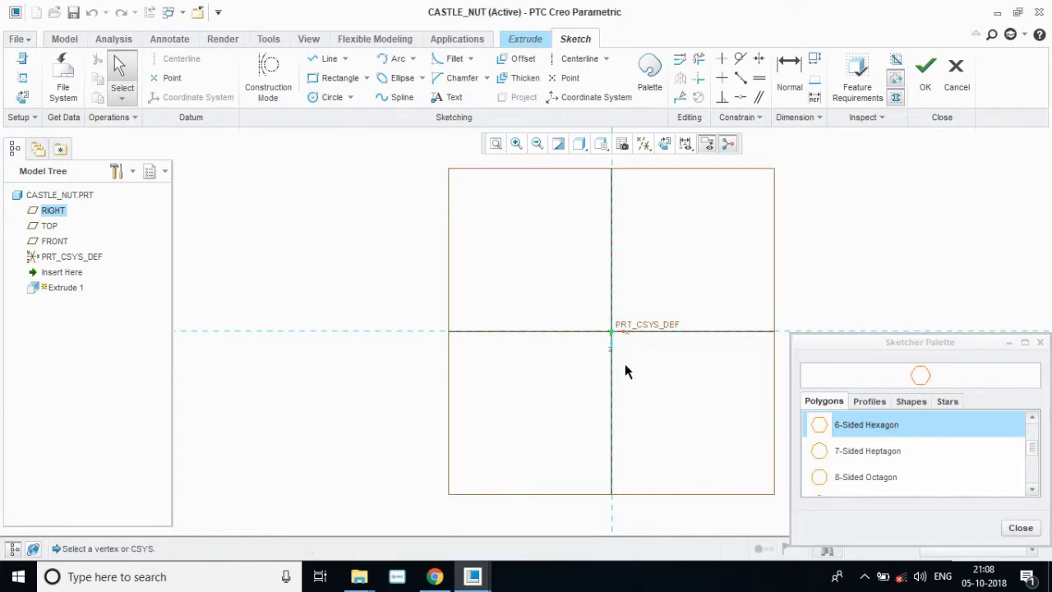
Step: Scale the imported hexagon to 104/2, centre it on the sketch origin, and accept the placement
double_click(691, 414)
type("104")
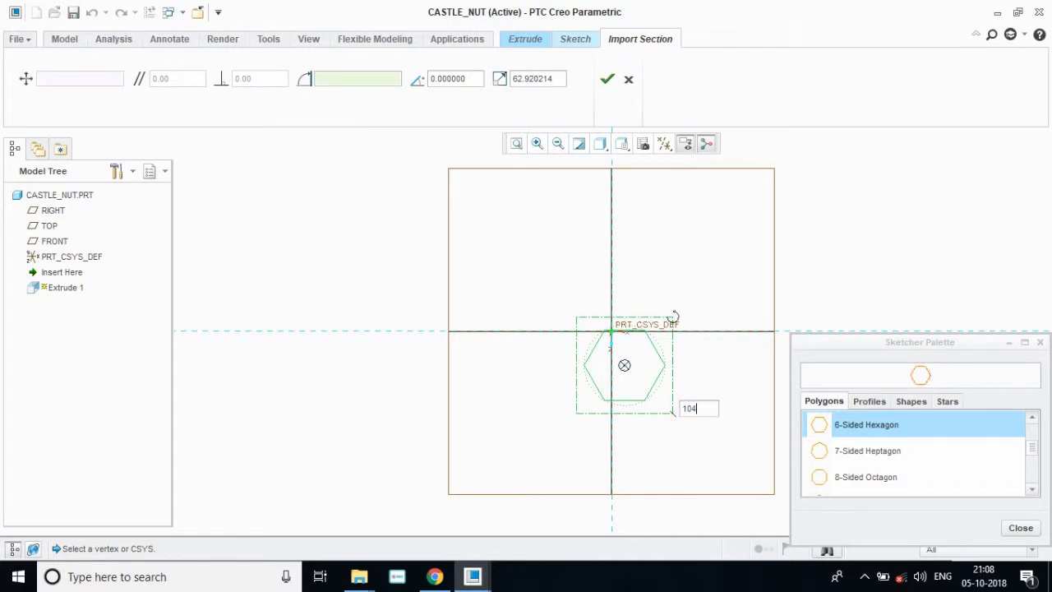
type("/2")
key("Return")
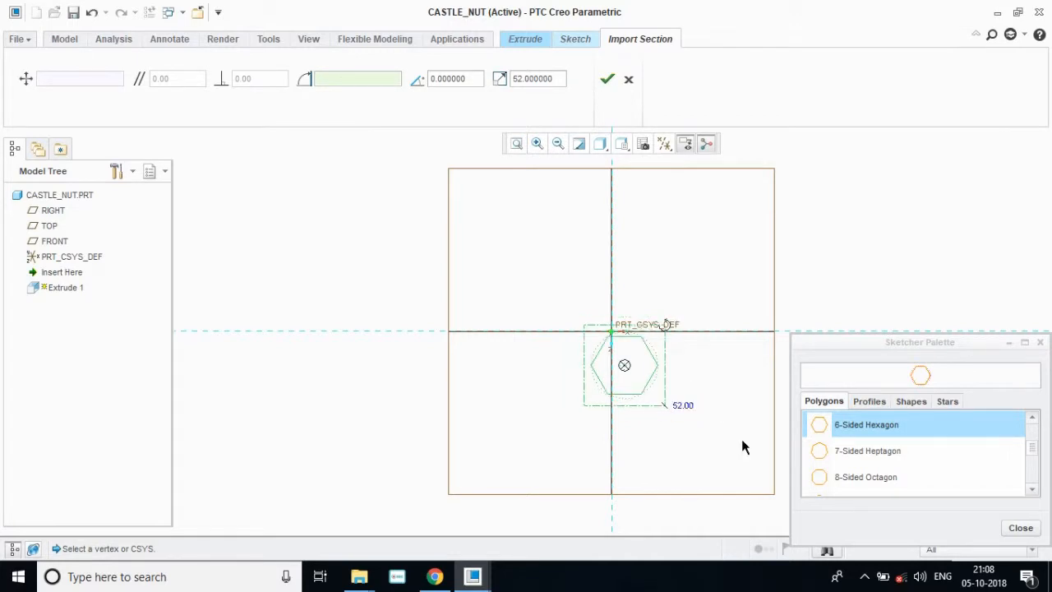
left_click_drag(625, 365, 611, 332)
key("alt+Tab")
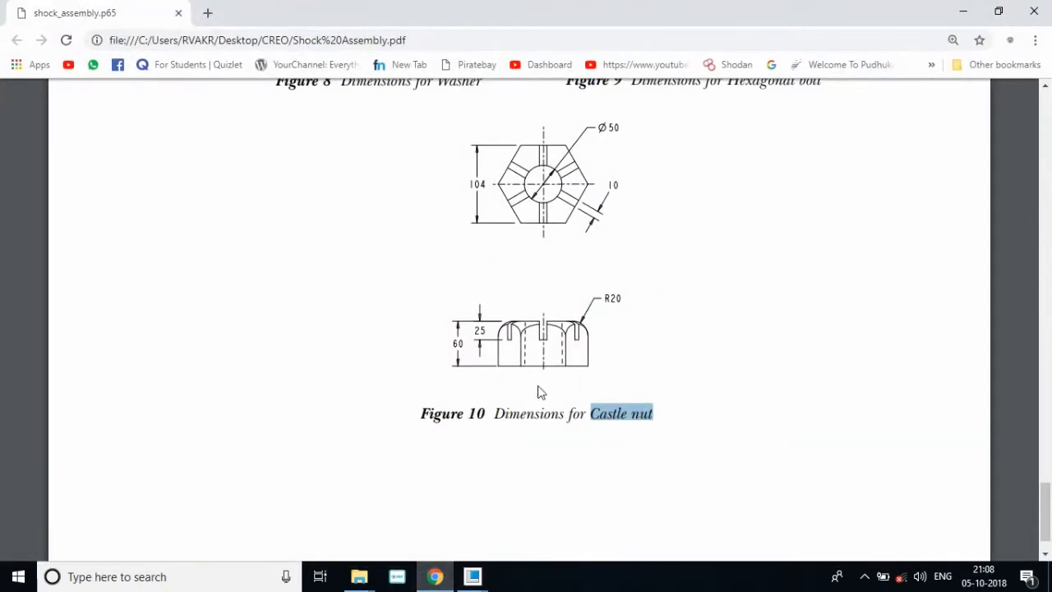
left_click(962, 14)
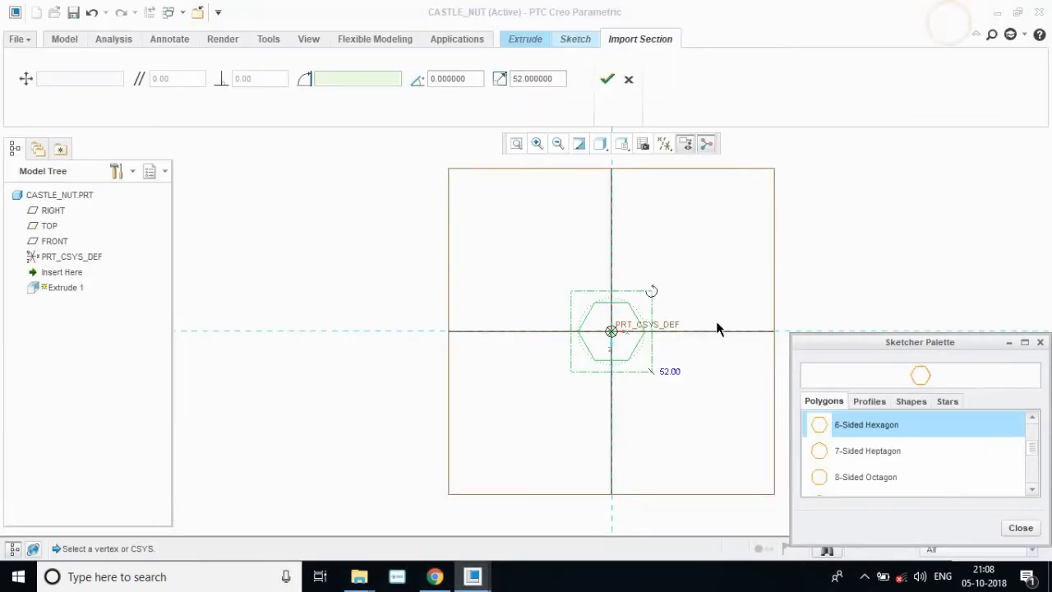
left_click(1011, 342)
left_click(607, 81)
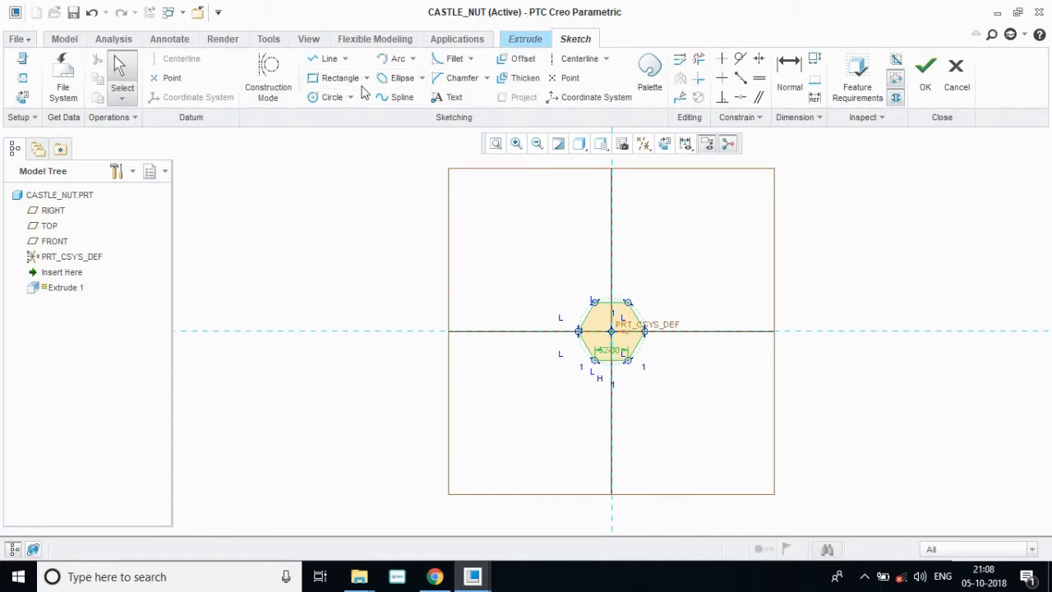
Step: Sketch a circle centred on the origin inside the hexagon and set its diameter to 50
left_click(326, 100)
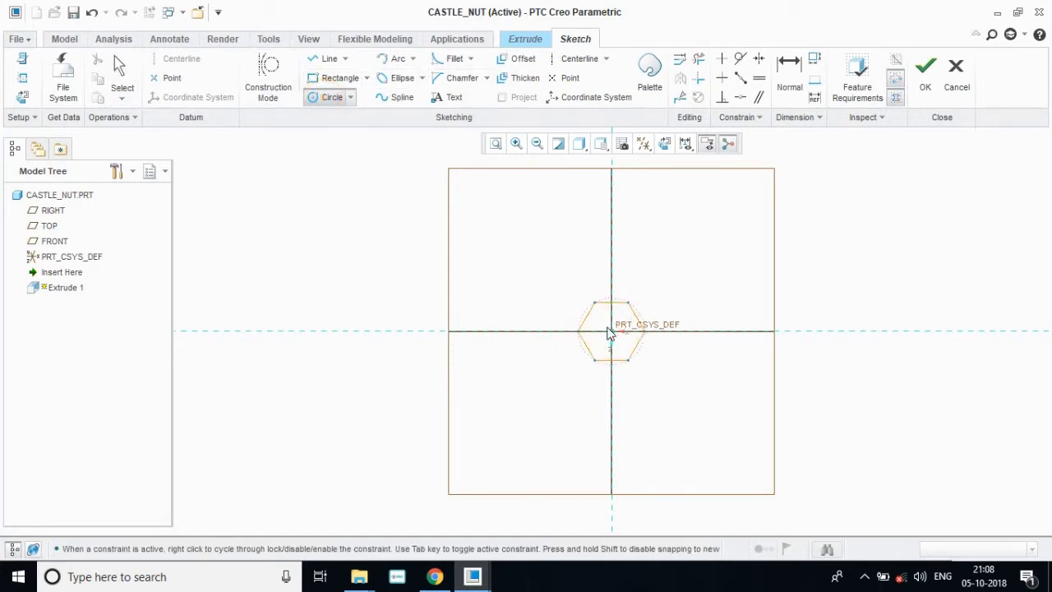
left_click(609, 331)
left_click(621, 340)
left_click(122, 72)
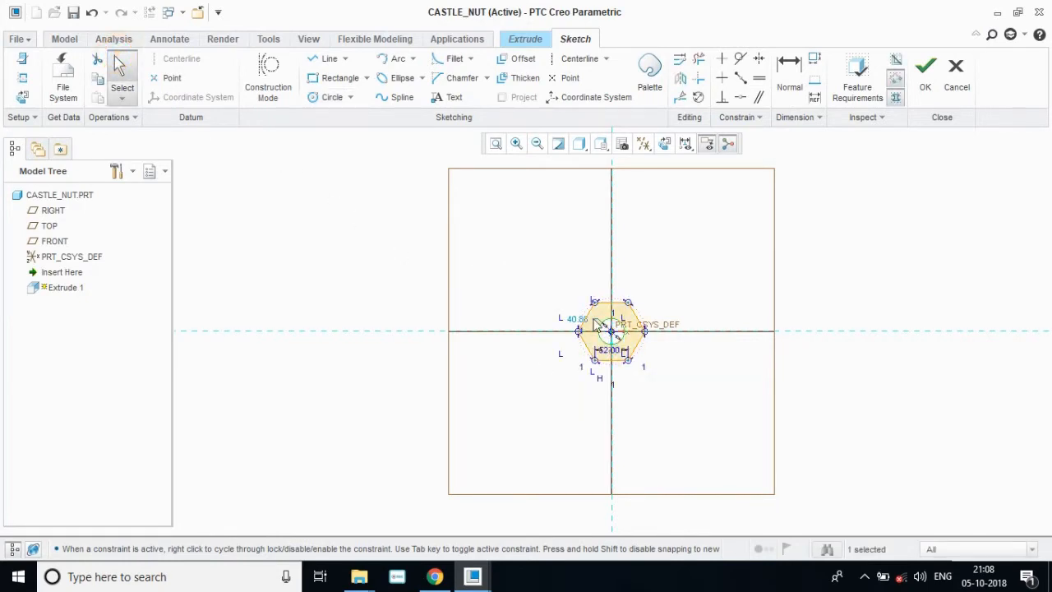
type("50")
key("Return")
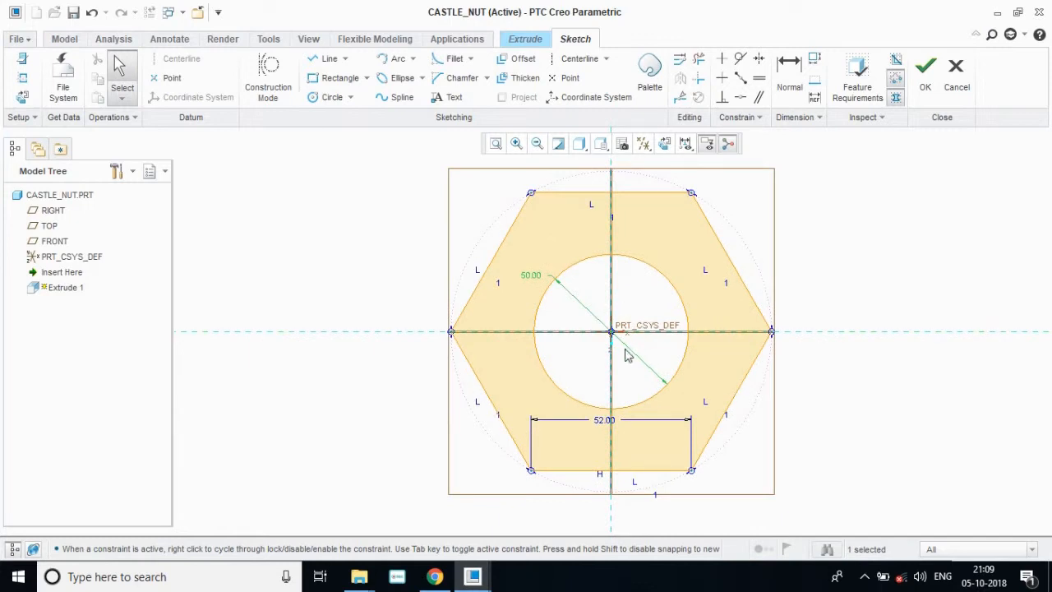
Step: Finish the sketch and extrude the nut profile to a depth of 60, symmetric about the sketch plane
left_click(925, 74)
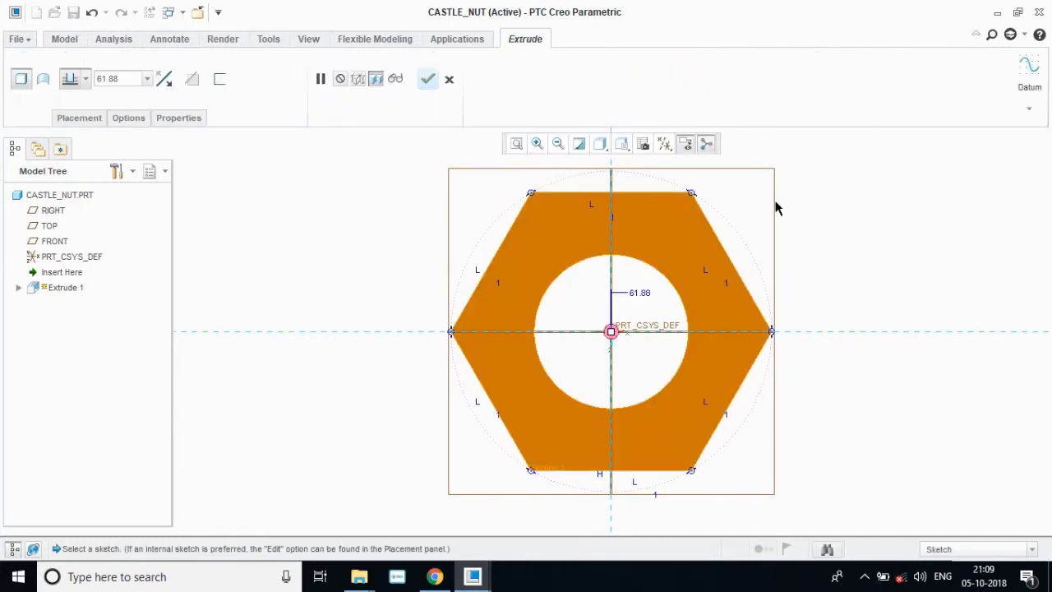
left_click(435, 576)
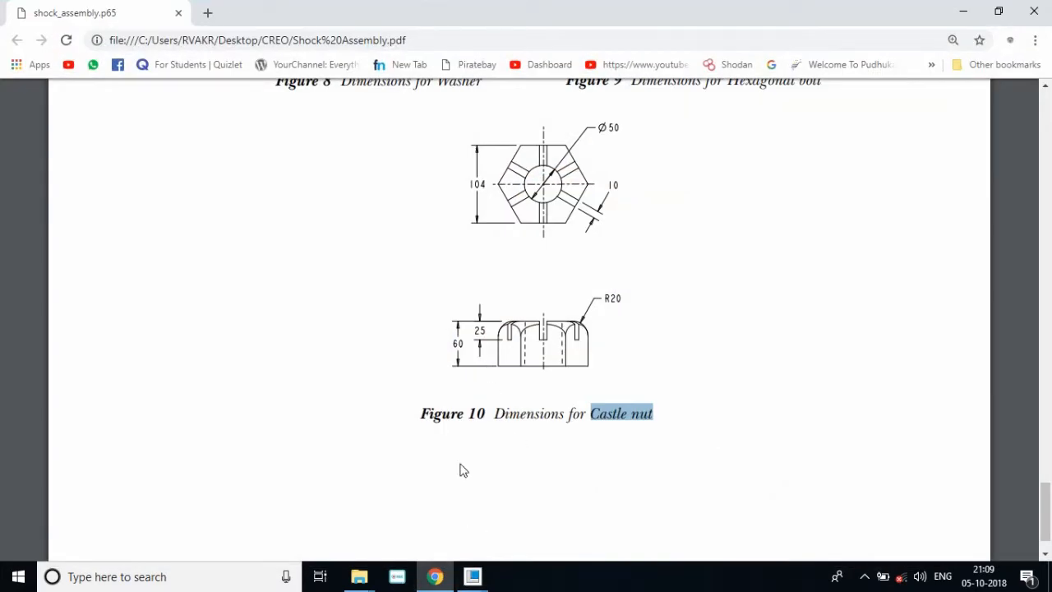
left_click(473, 576)
double_click(111, 79)
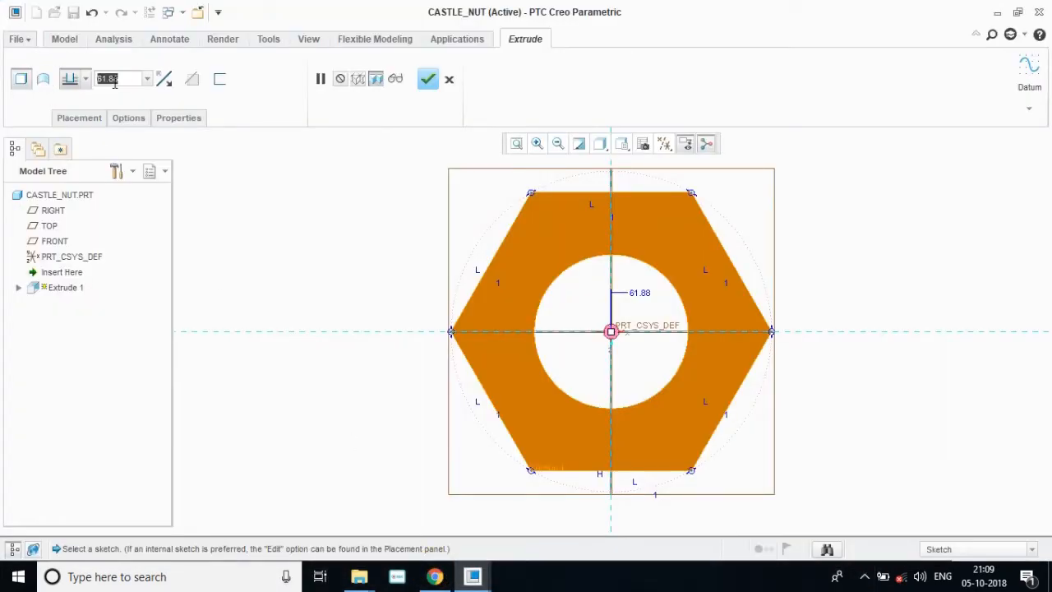
type("60")
key("Return")
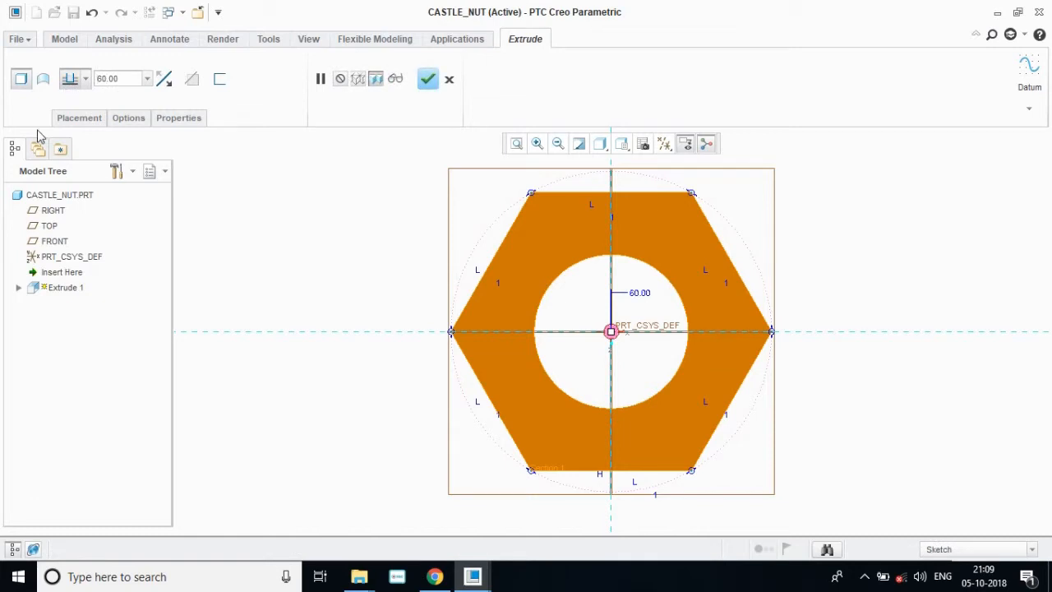
left_click(86, 79)
left_click(72, 119)
left_click(429, 80)
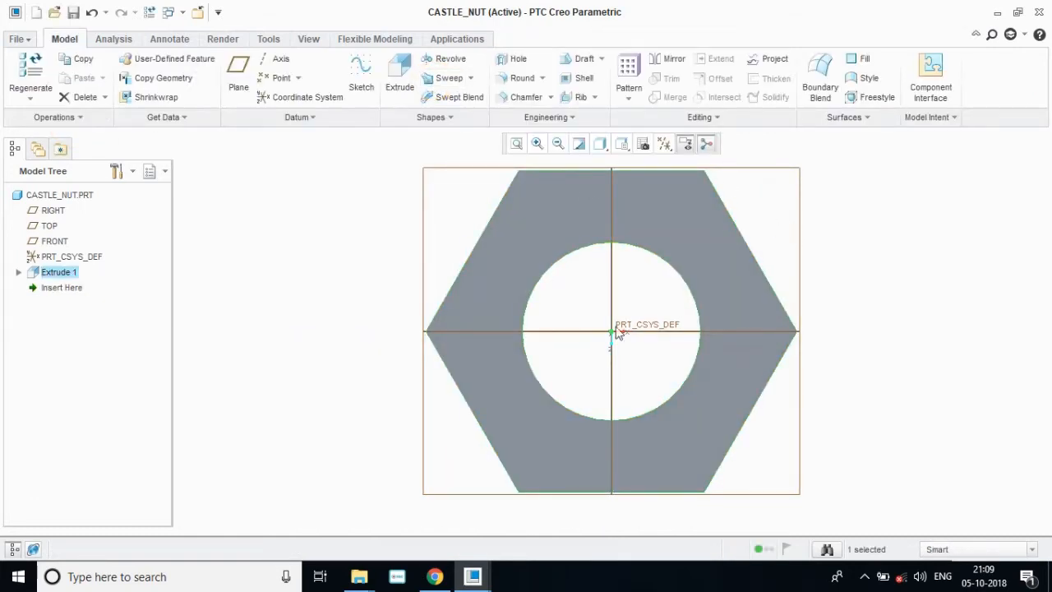
Step: Start a new Extrude with an internal sketch on the nut's upper hexagonal face, viewed parallel to the sketch plane
left_click(599, 145)
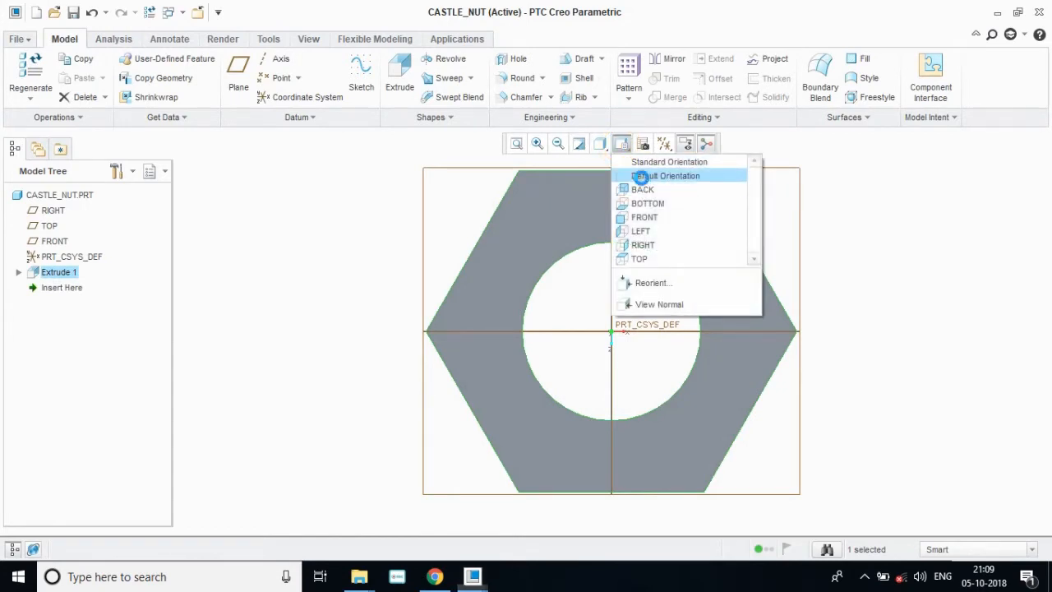
left_click(646, 174)
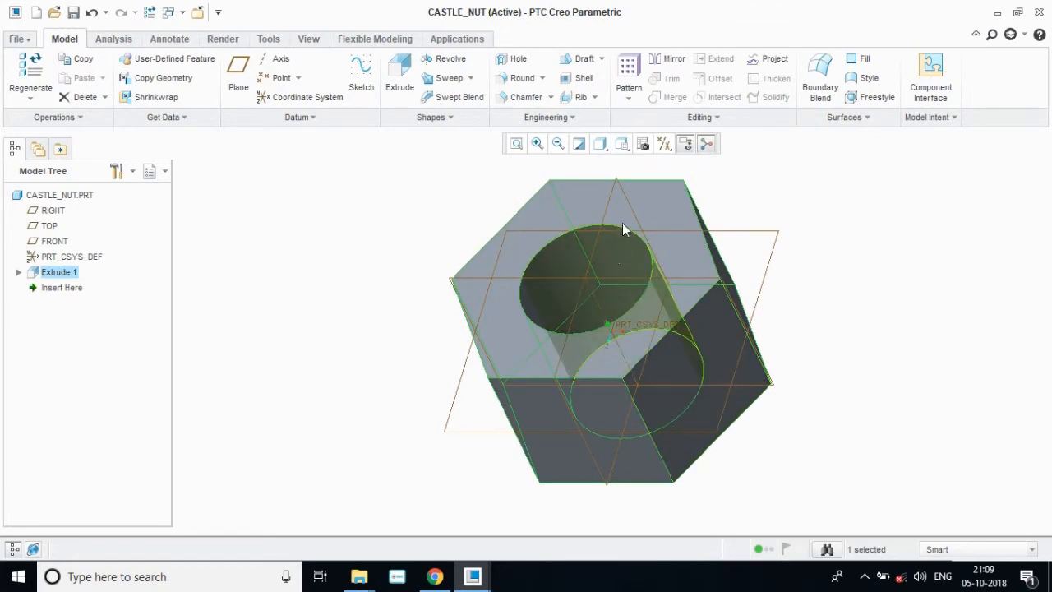
left_click(435, 577)
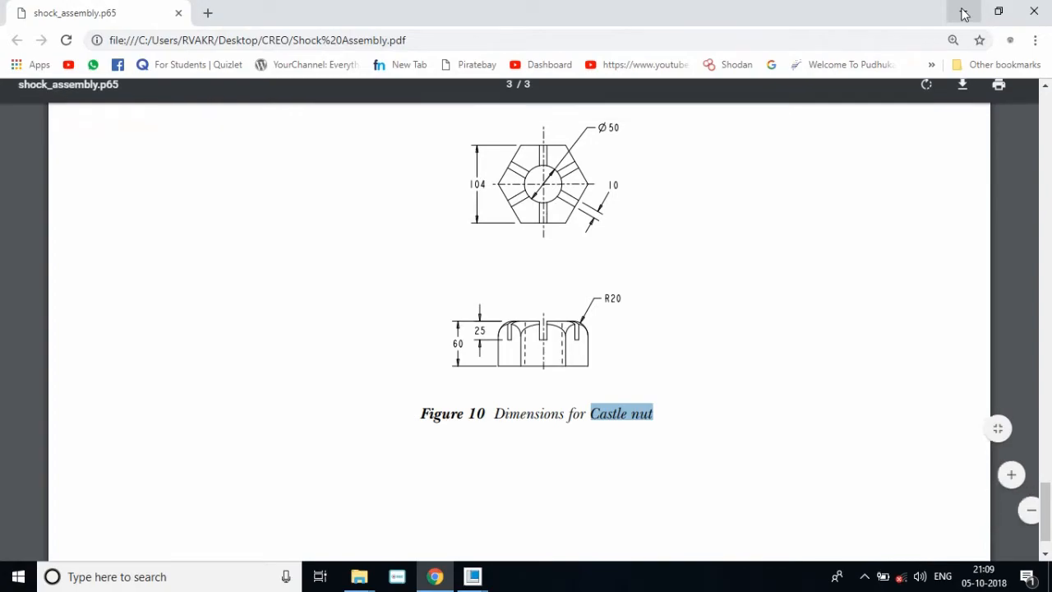
left_click(964, 14)
left_click(400, 82)
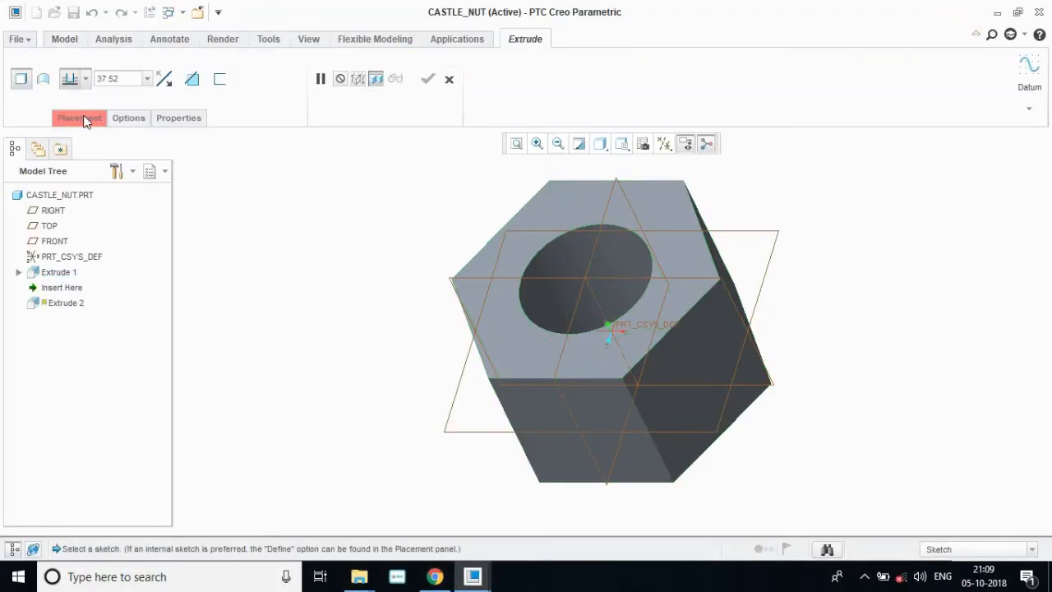
left_click(82, 118)
left_click(206, 168)
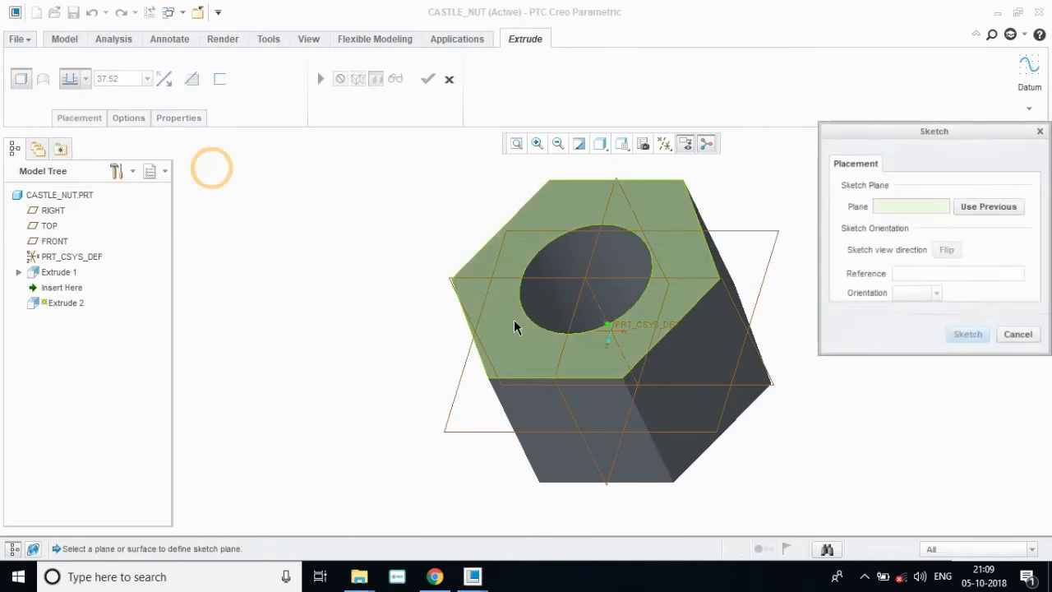
left_click(515, 328)
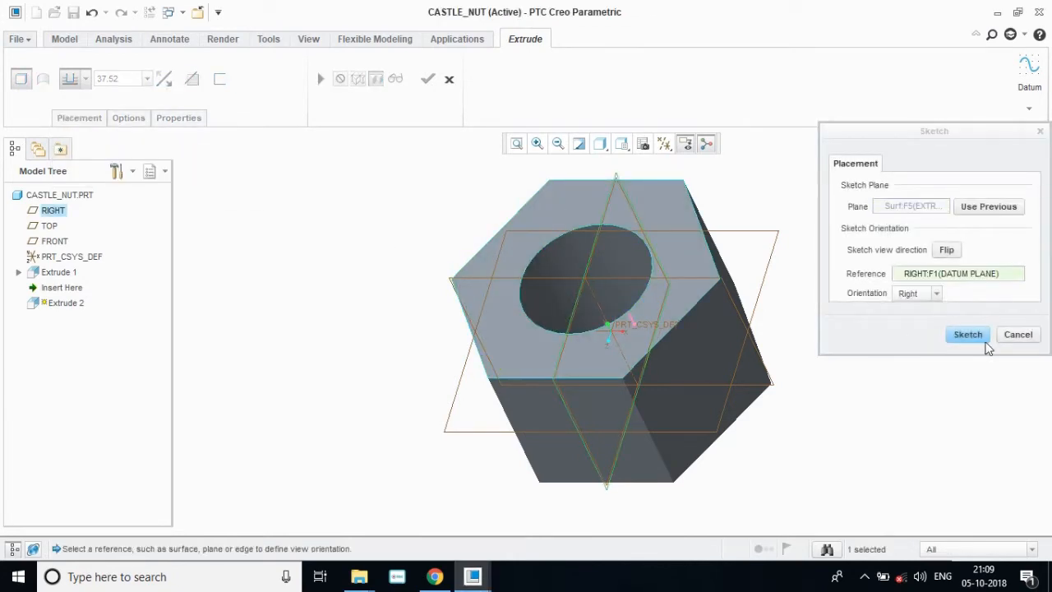
left_click(967, 335)
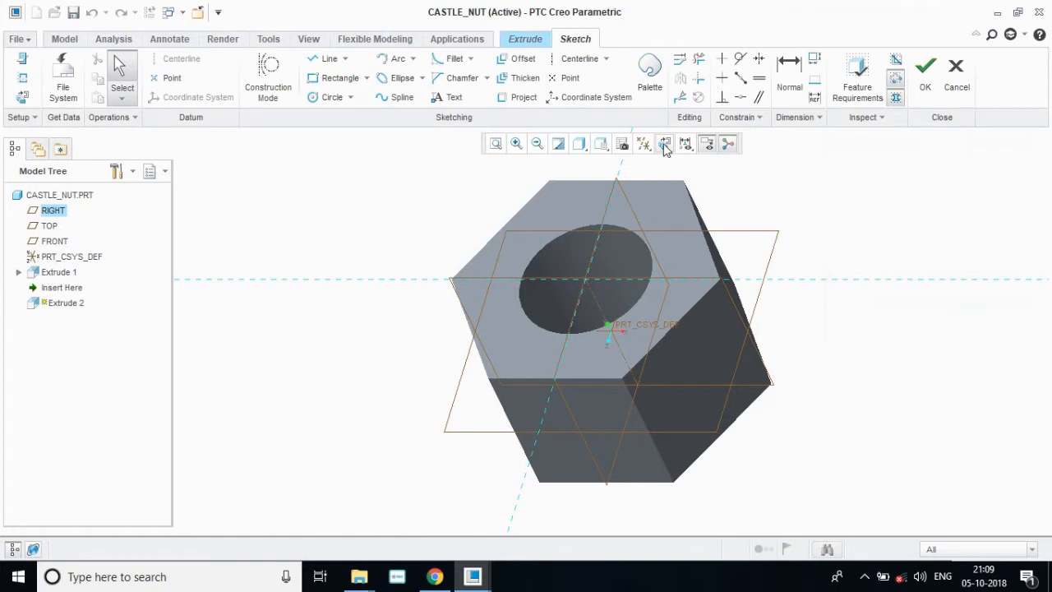
left_click(669, 143)
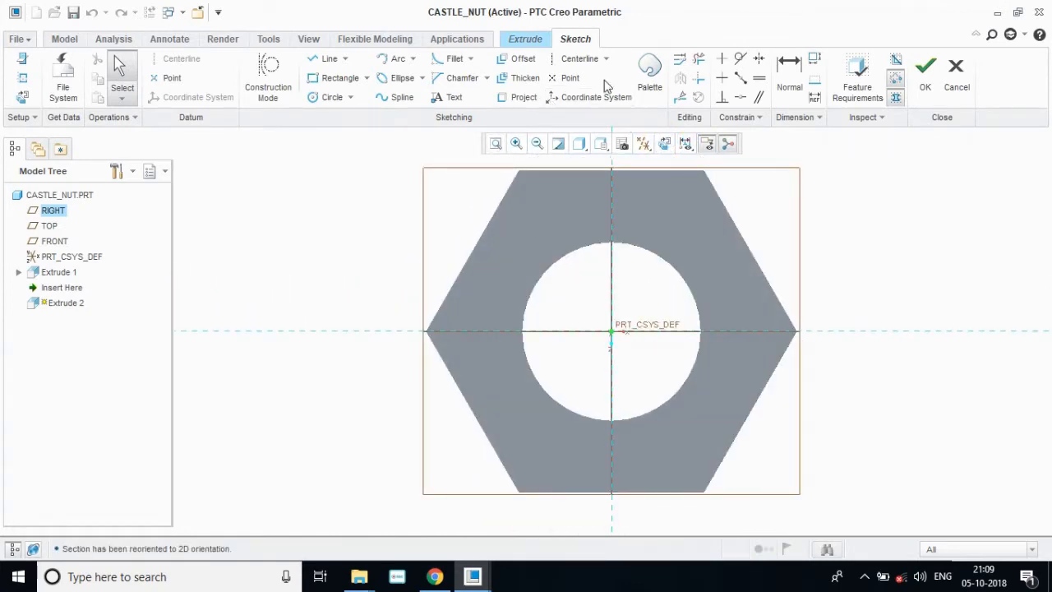
Step: Sketch a circle centred on the origin, make it tangent to a hexagon edge, and finish the sketch
left_click(329, 97)
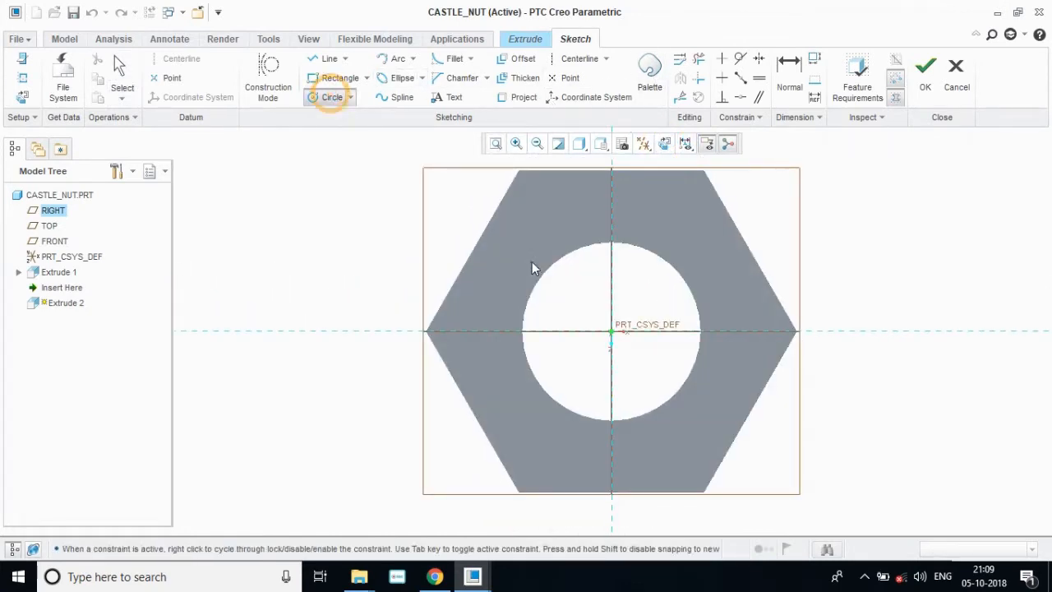
left_click(611, 333)
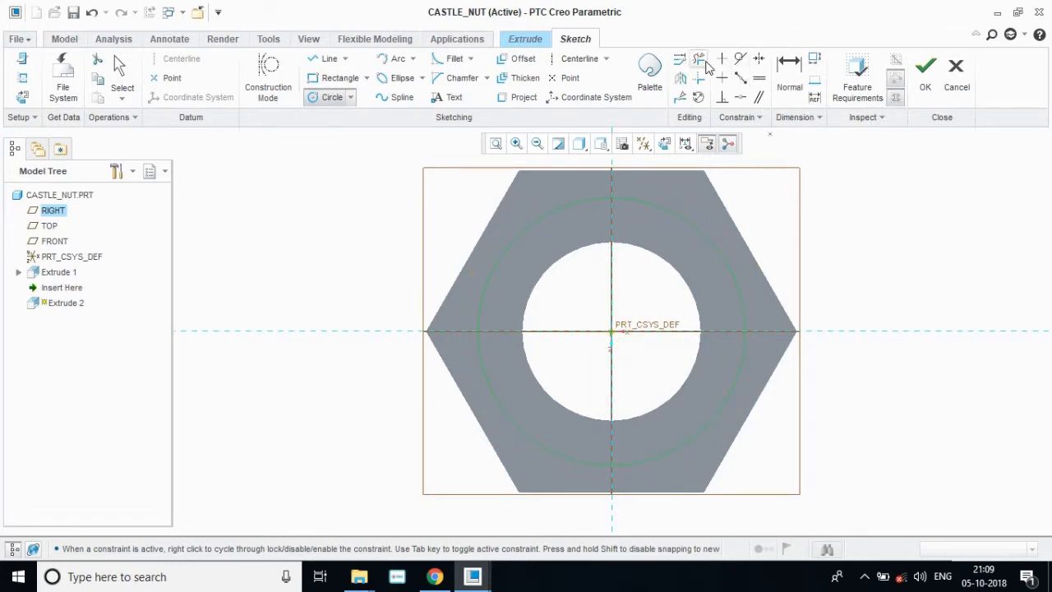
left_click(738, 57)
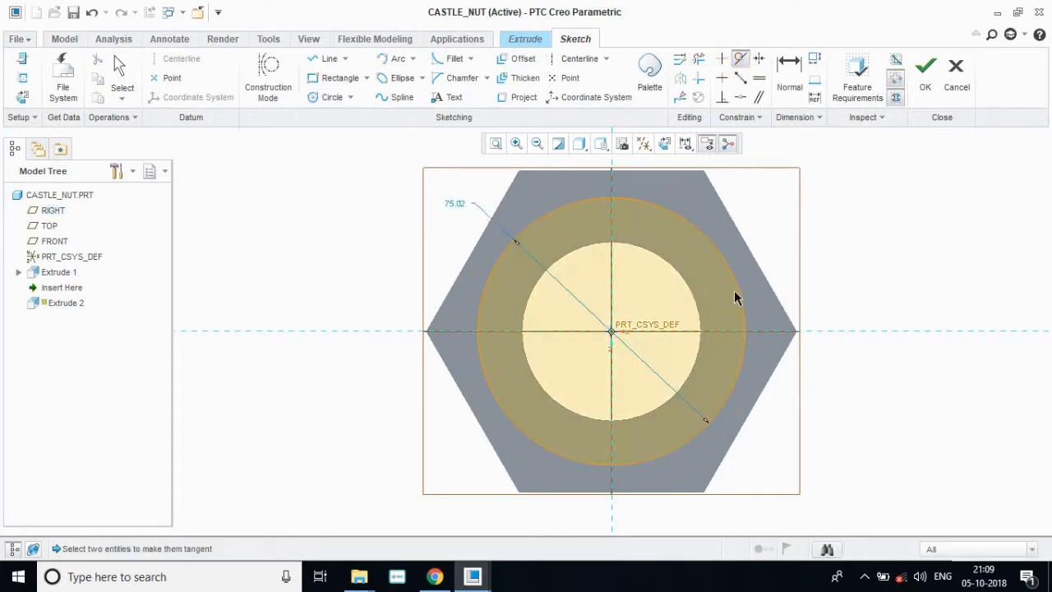
left_click(766, 284)
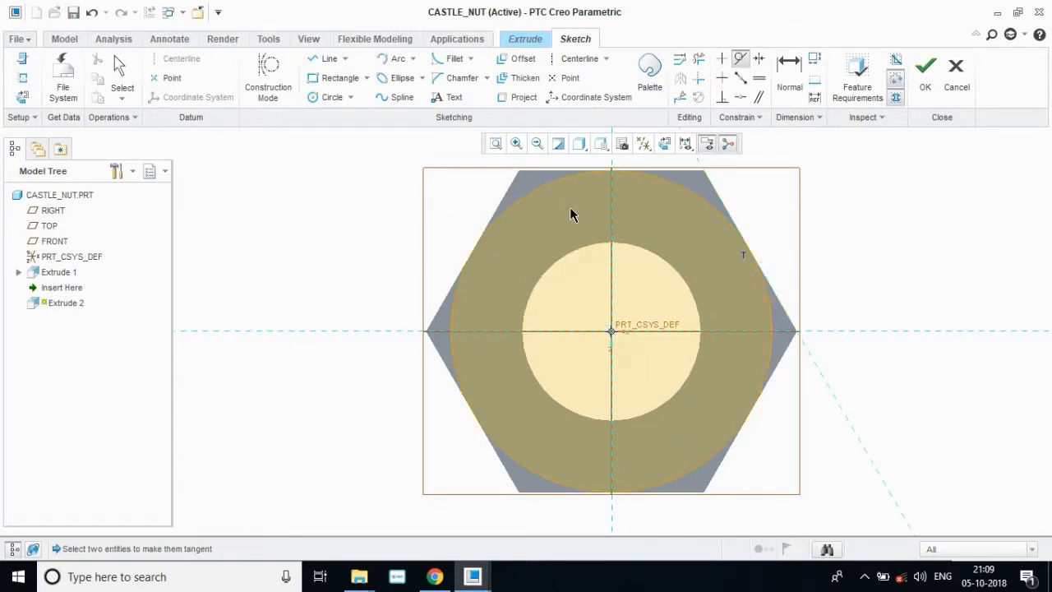
left_click(927, 73)
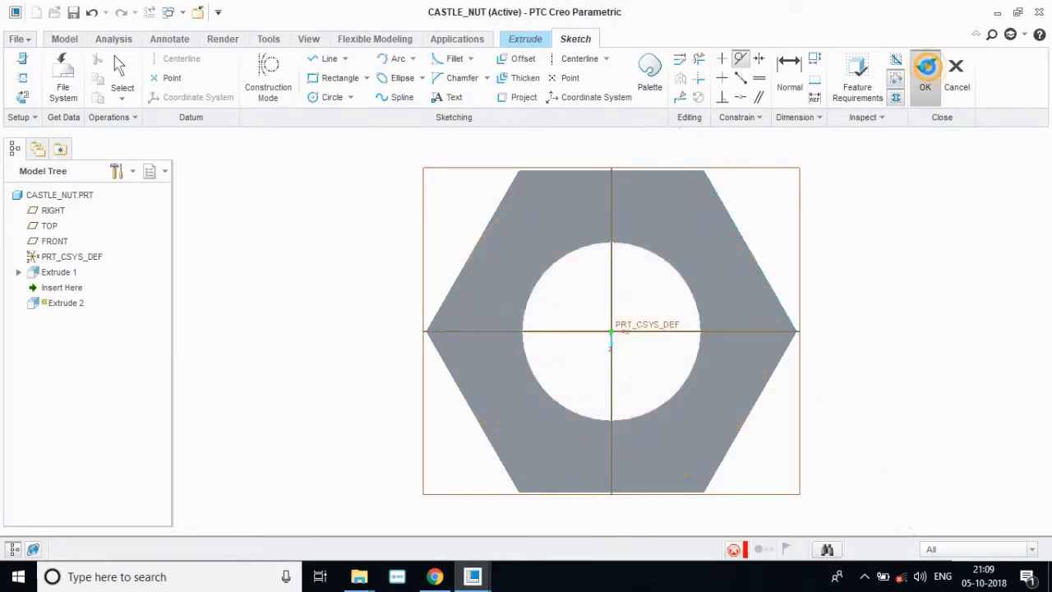
Step: Make the circle's extrusion symmetric about the sketch plane and set its depth to 50
middle_click_drag(858, 376, 860, 329)
left_click(82, 79)
left_click(70, 115)
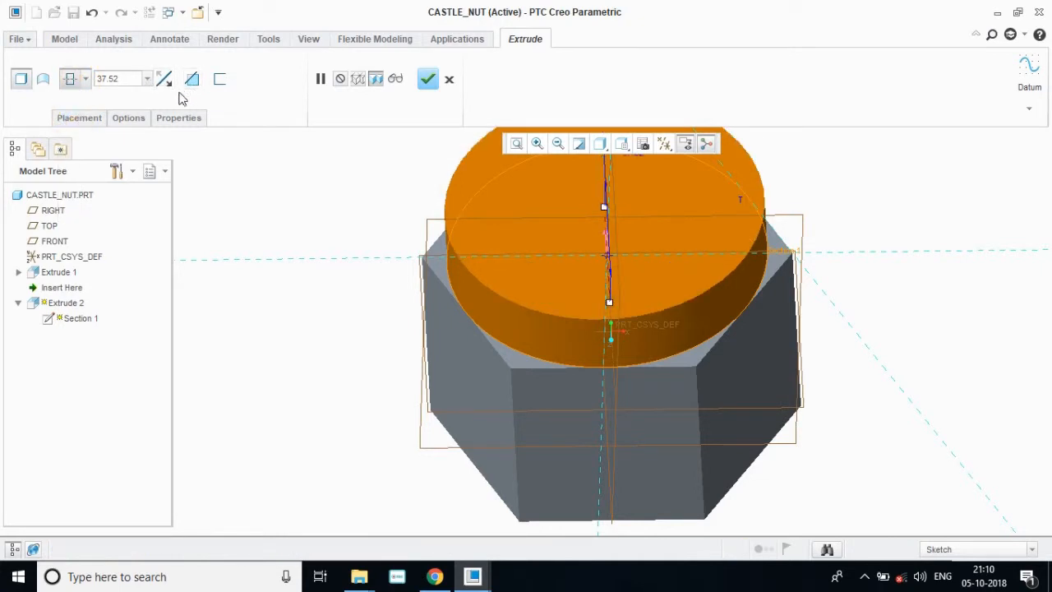
left_click(435, 576)
left_click(473, 576)
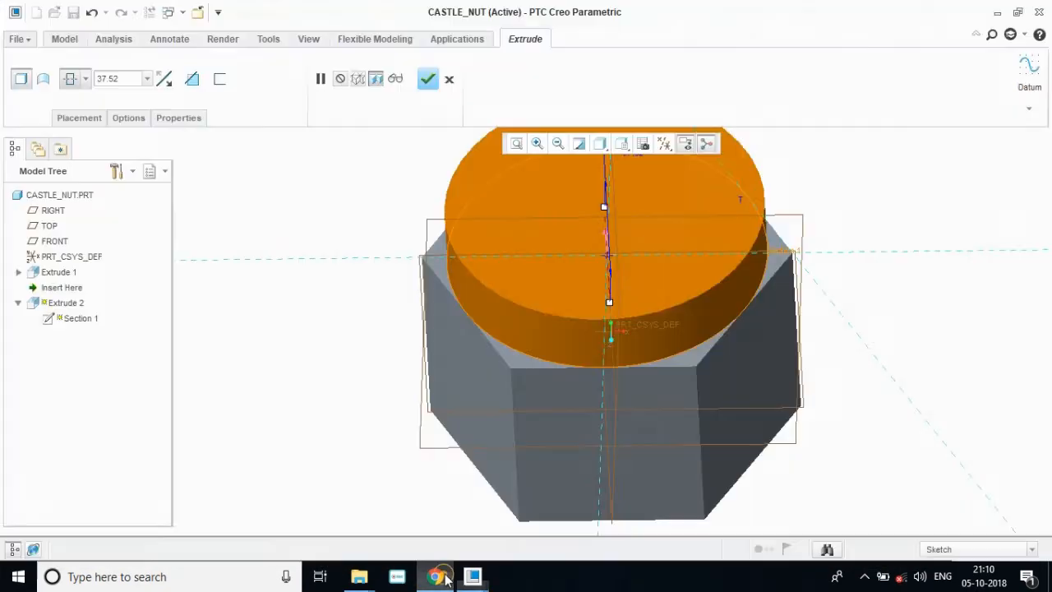
type("25")
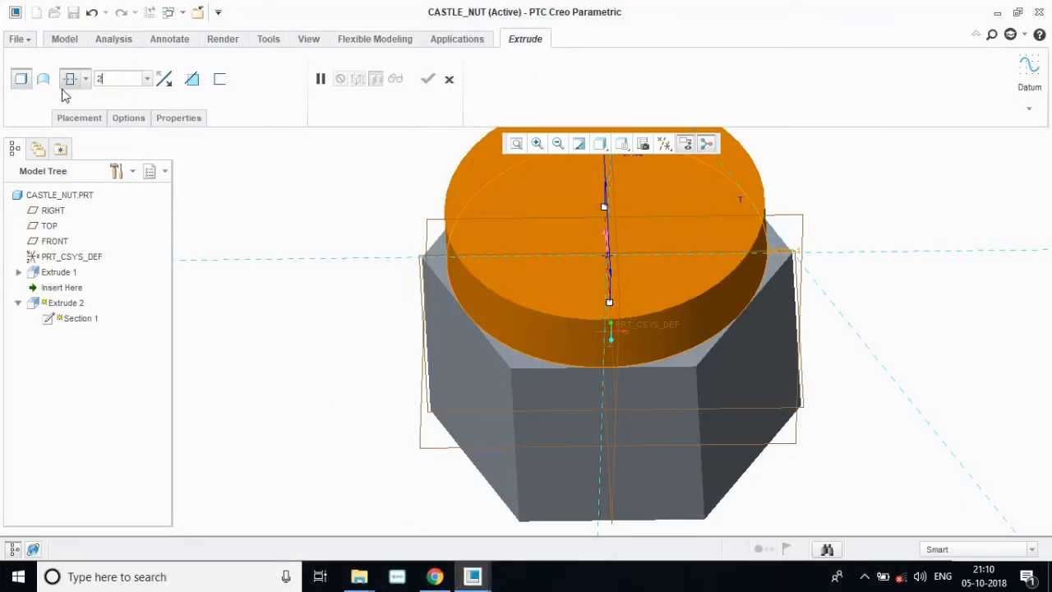
key("Return")
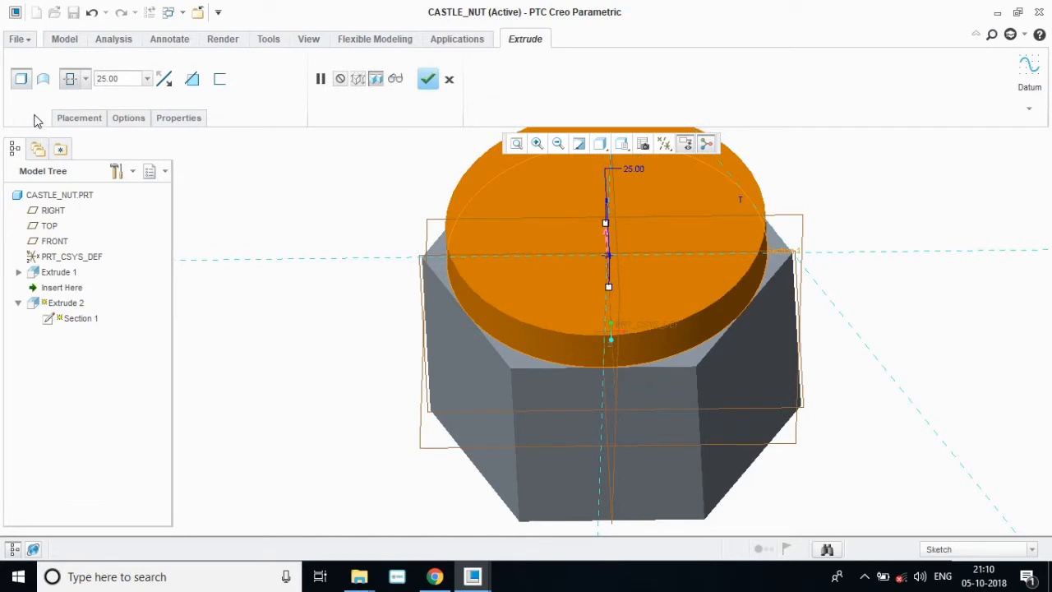
left_click(111, 78)
type("50")
key("Return")
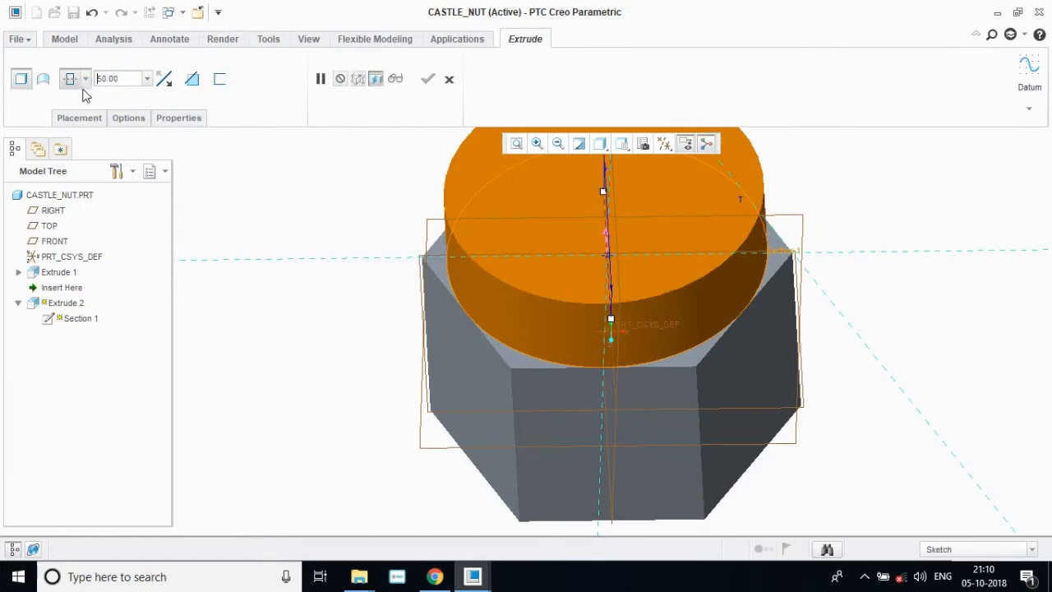
Step: Add a taper to the circle's extrusion and consult the castle nut drawing in Figure 10
left_click(131, 120)
left_click(129, 252)
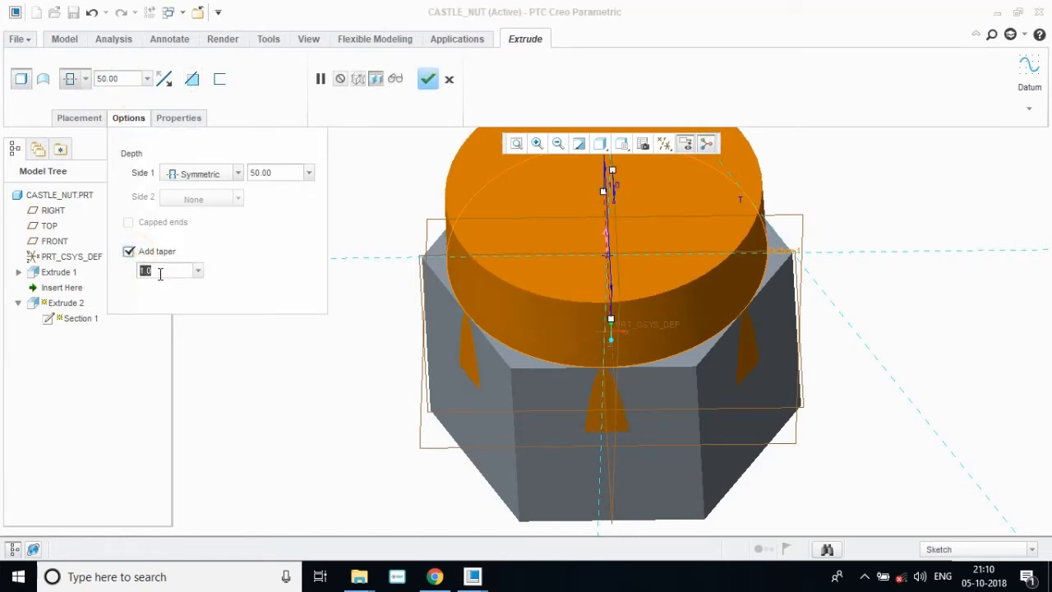
left_click(434, 577)
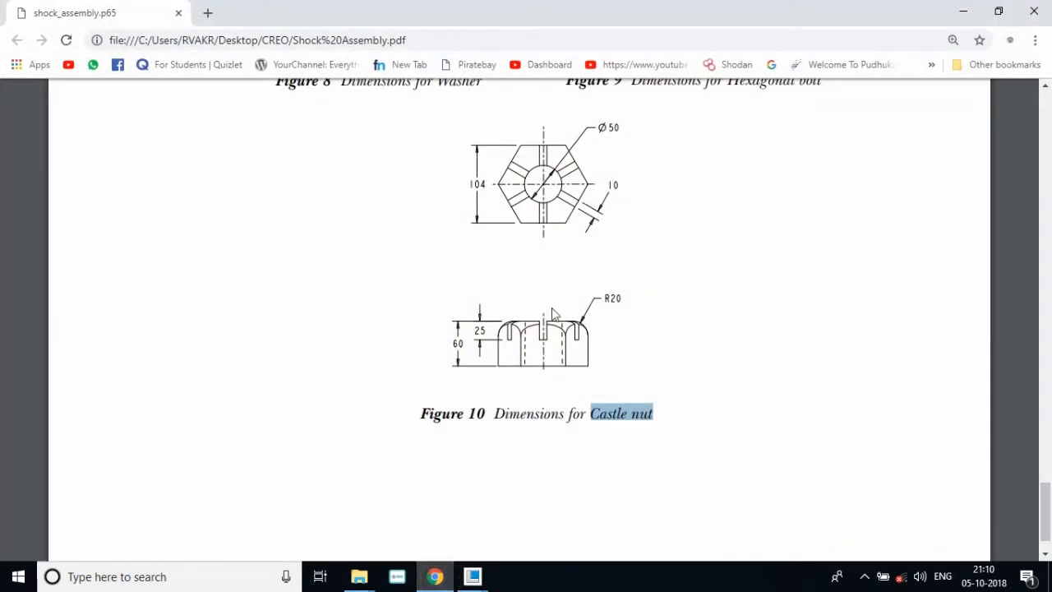
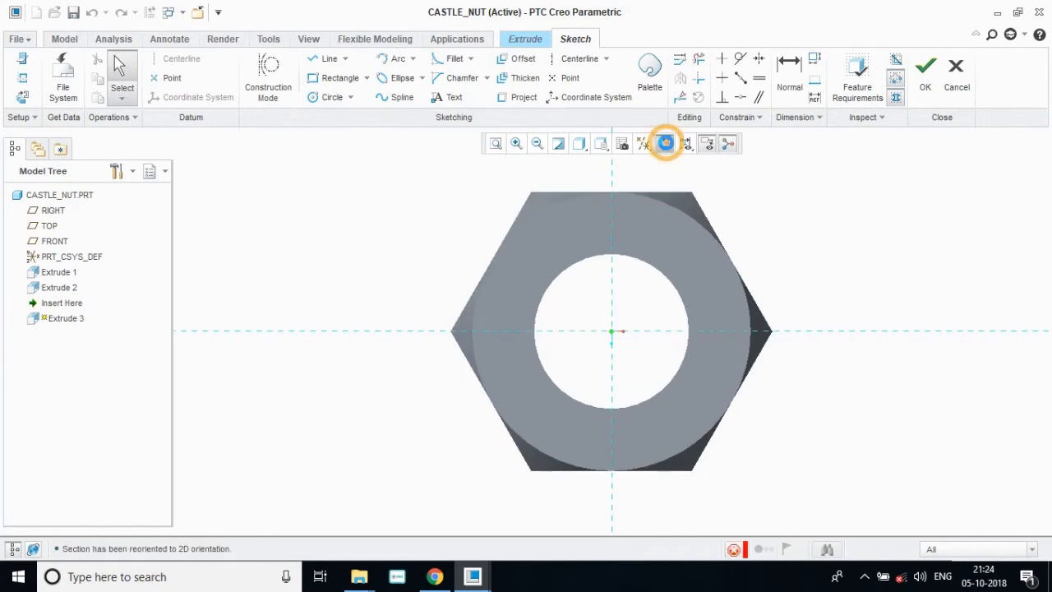
Step: Compare the Hidden Line and Wireframe display styles and set the model display to No Hidden
left_click(579, 144)
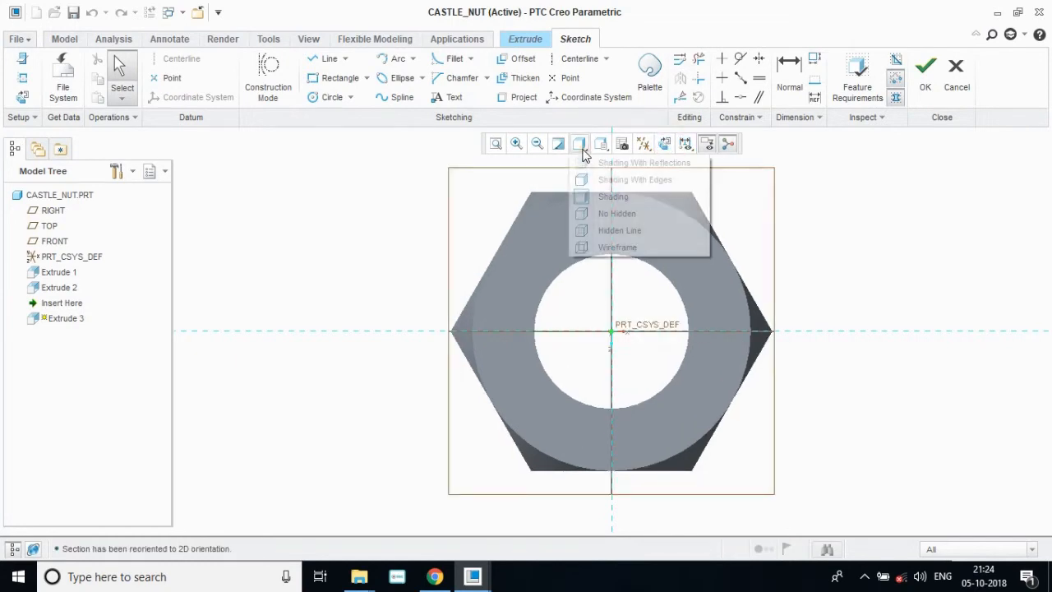
left_click(598, 216)
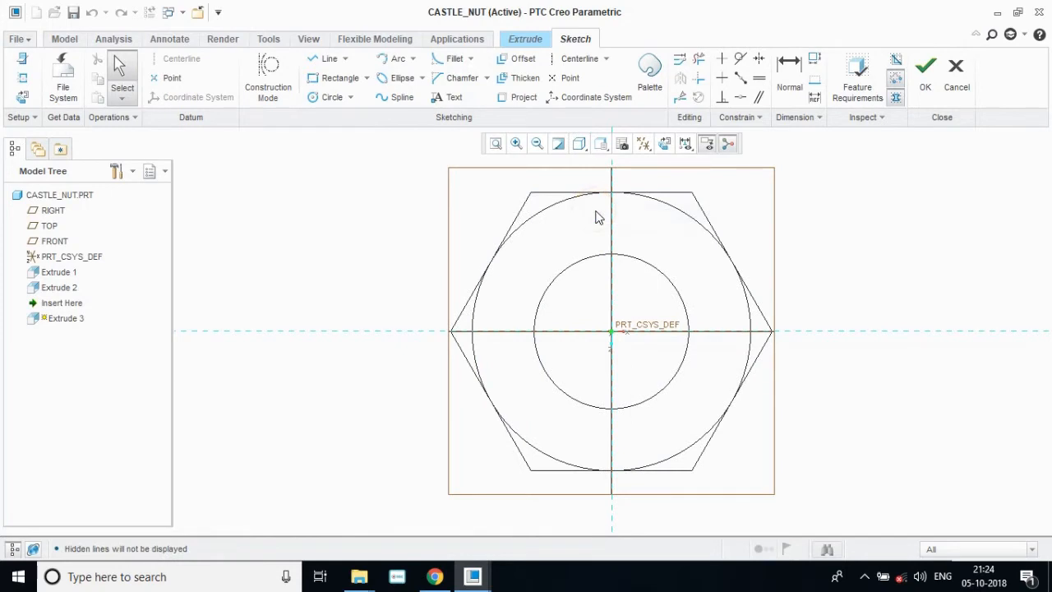
left_click(580, 145)
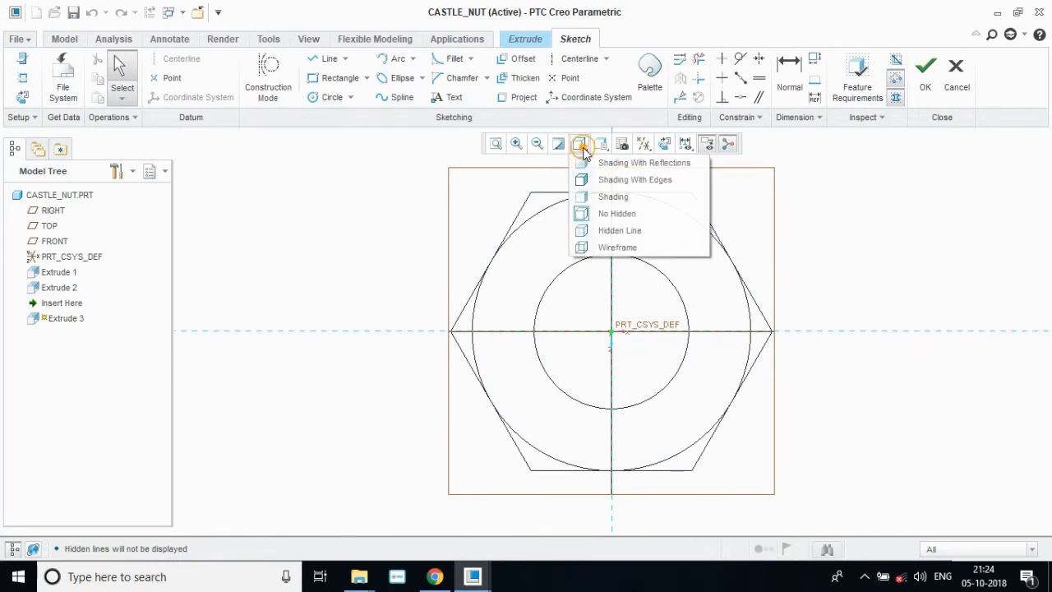
left_click(605, 231)
left_click(578, 145)
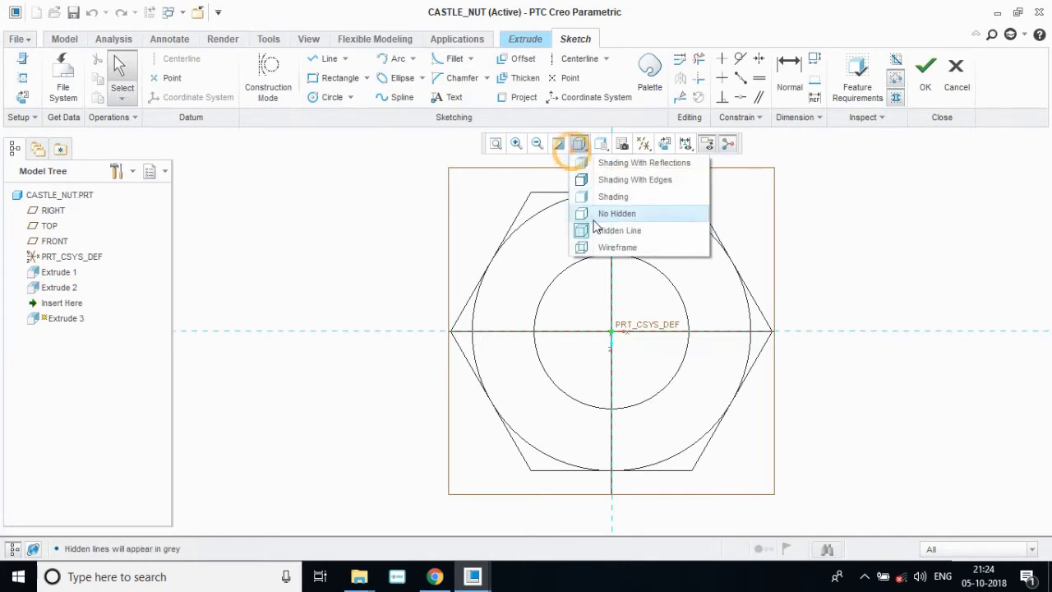
left_click(600, 249)
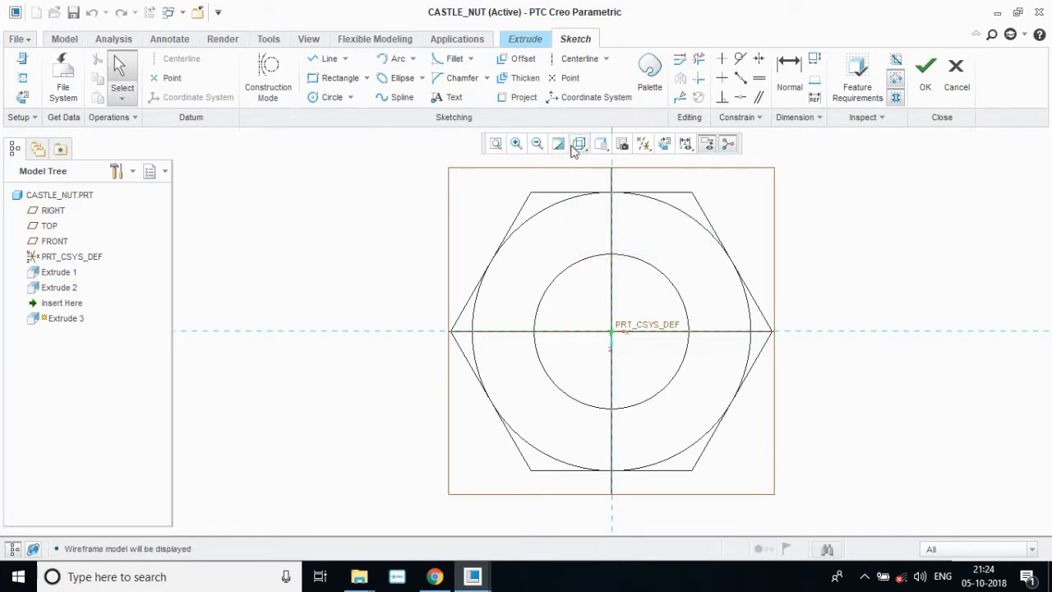
left_click(579, 144)
left_click(601, 213)
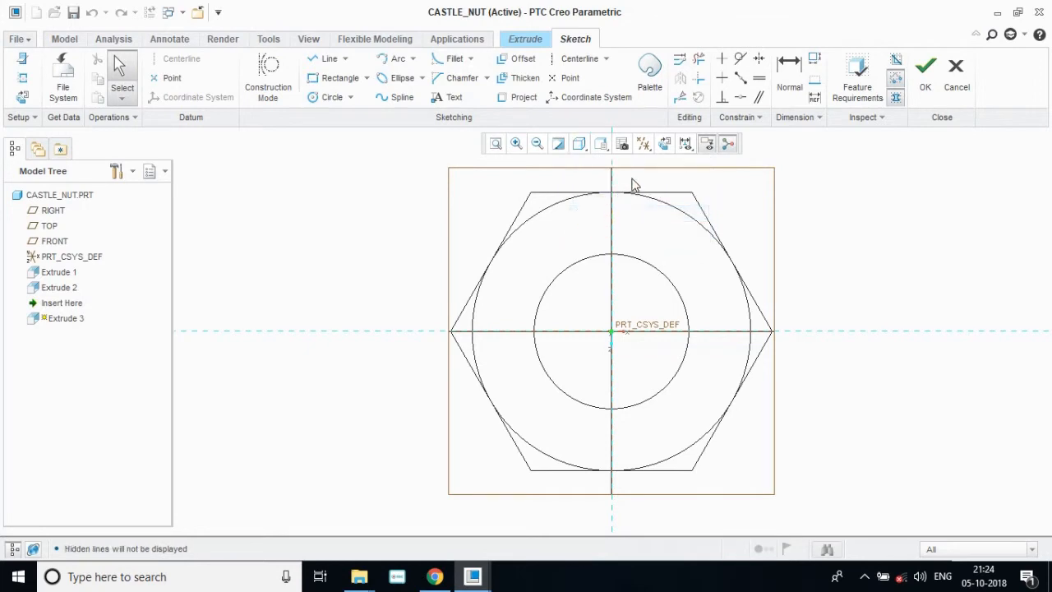
Step: Sketch a rectangle about 25 tall across the nut's ring above the hole and set its width to 10
left_click(333, 78)
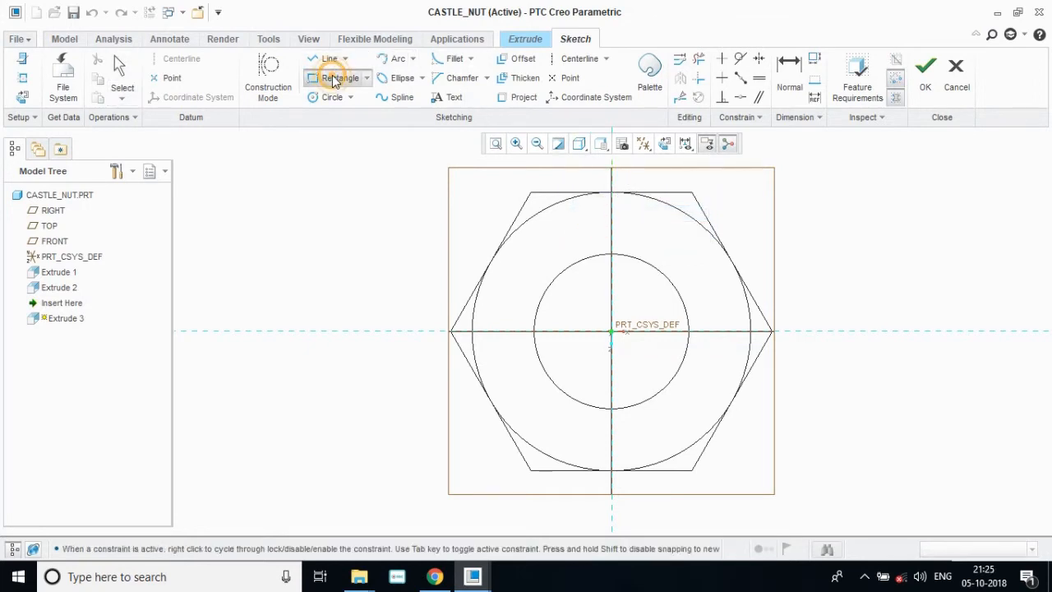
left_click(585, 188)
left_click(632, 251)
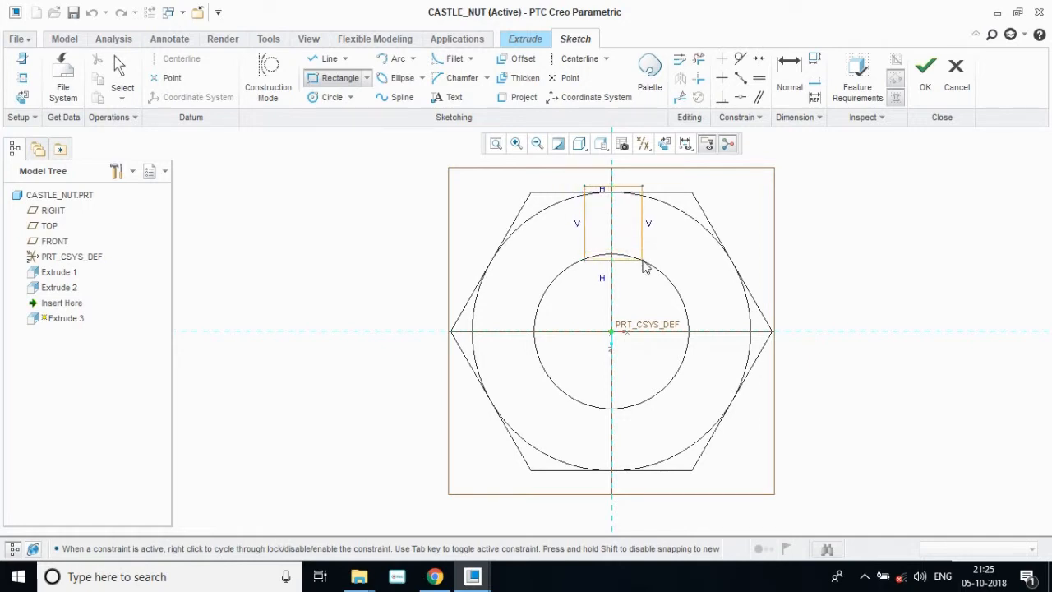
left_click(642, 264)
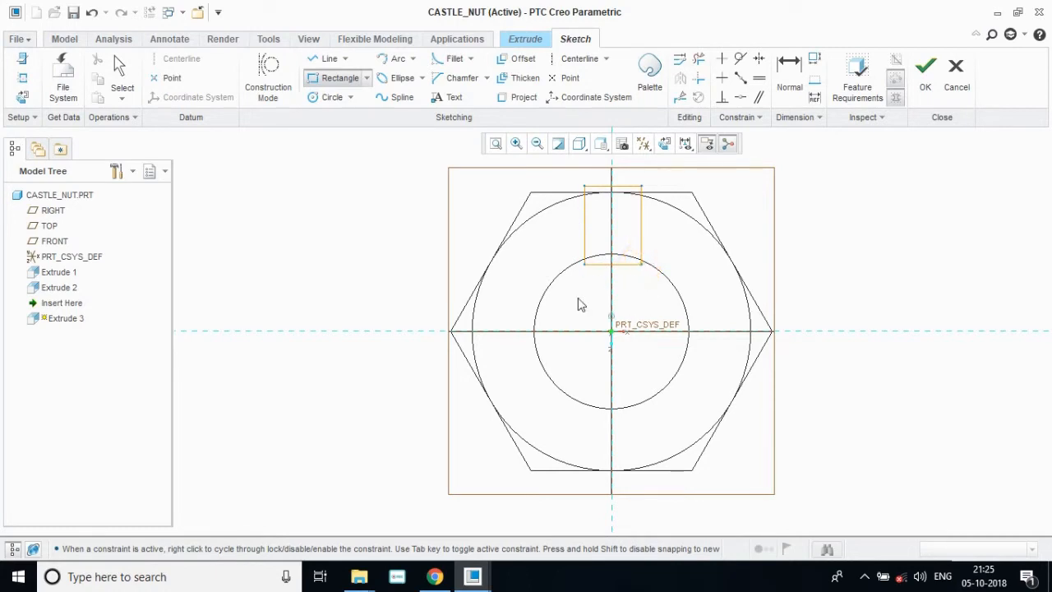
left_click(115, 66)
type("10")
key("Return")
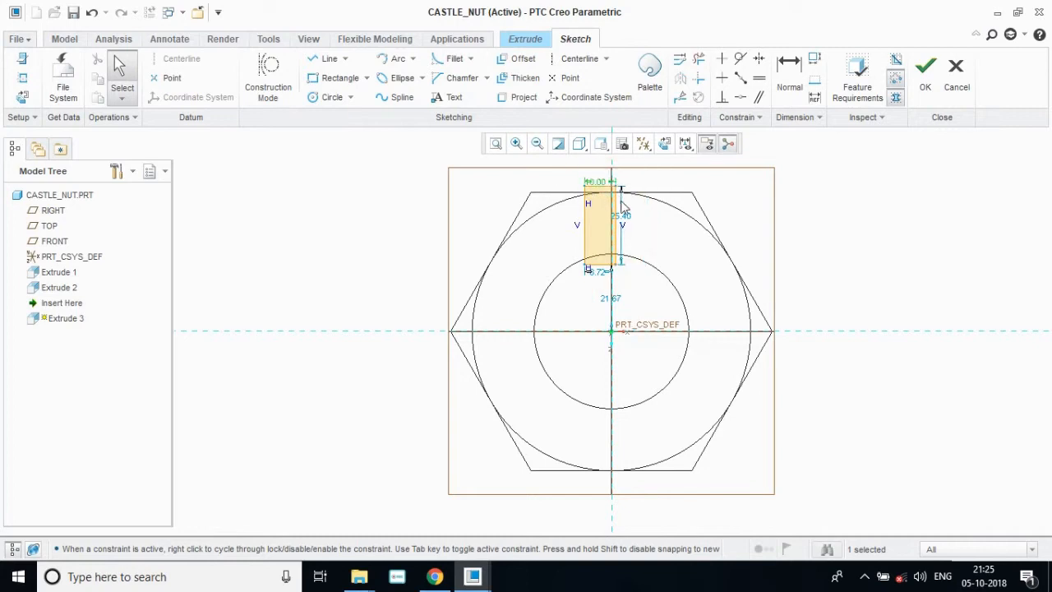
Step: Set the distance from the rectangle's vertical side to the vertical axis to 5, centring it on the axis
double_click(596, 272)
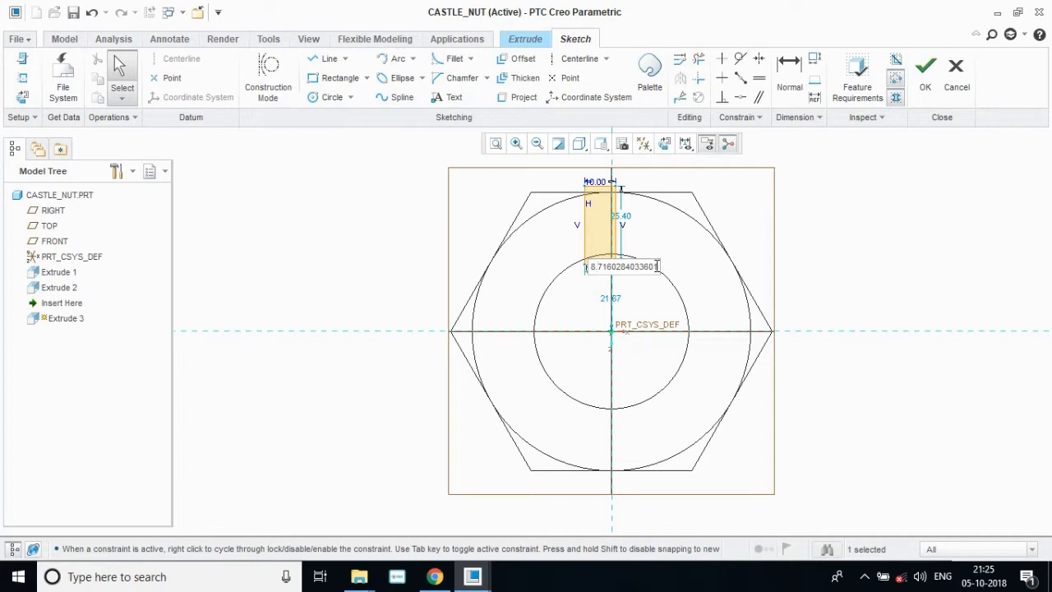
left_click_drag(657, 266, 590, 267)
type("5")
key("Return")
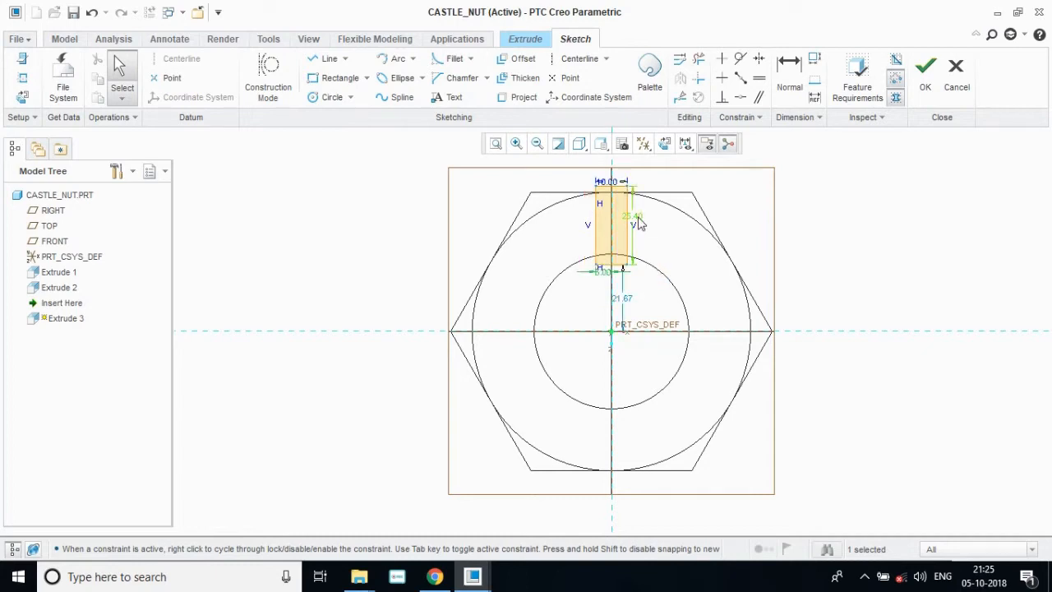
Step: Set the rectangle's height to 20 and its distance from the horizontal axis to 20
double_click(638, 220)
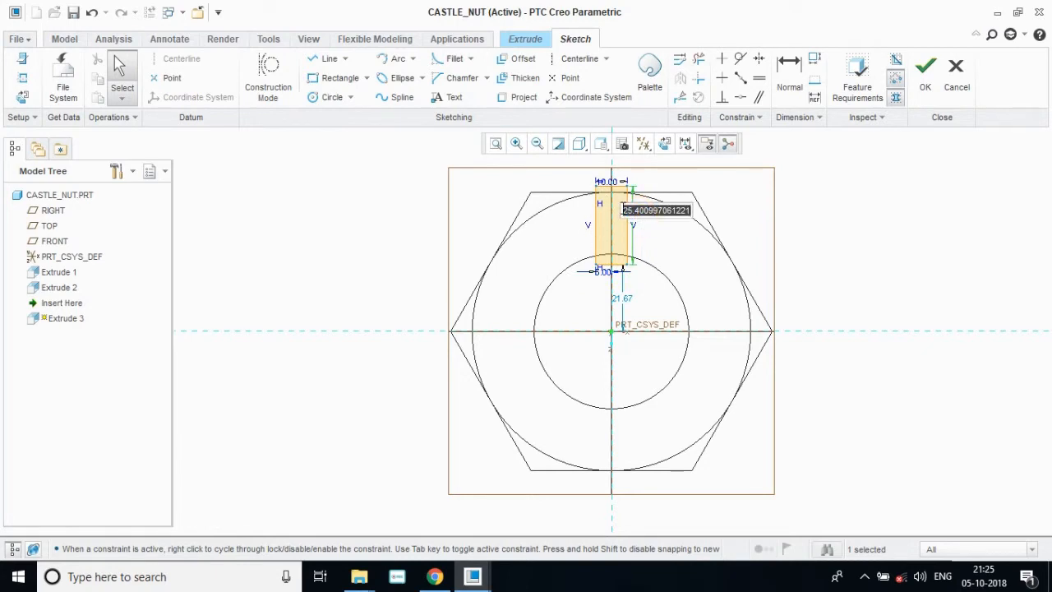
type("20")
key("Return")
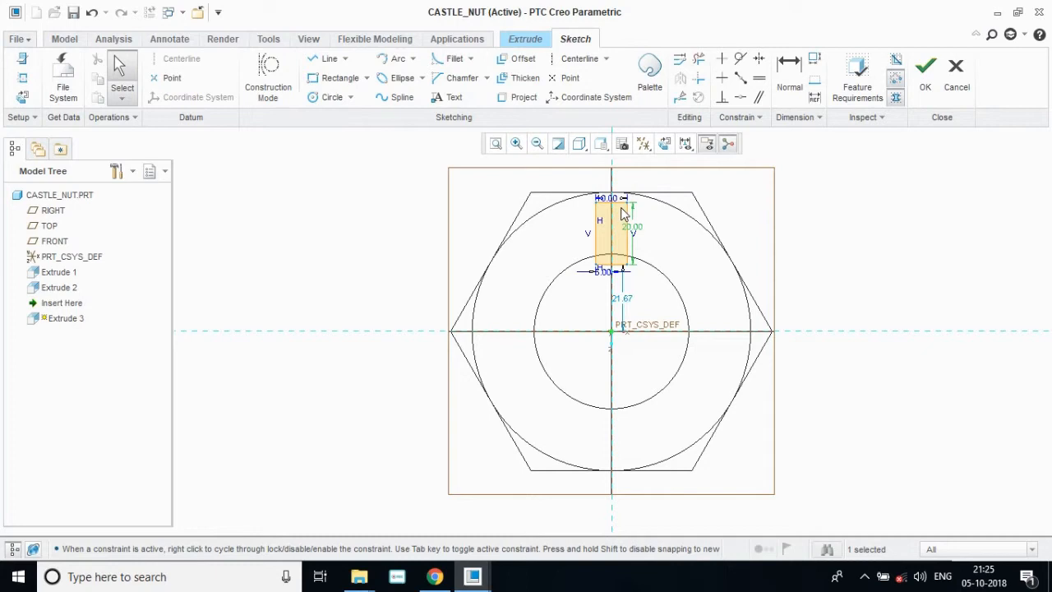
double_click(621, 298)
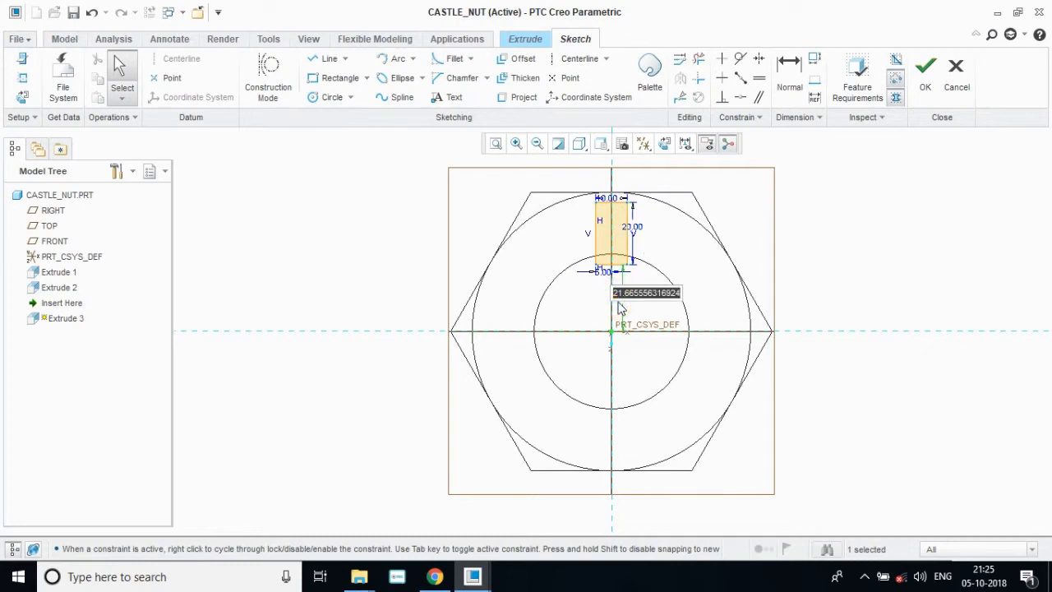
type("20")
key("Return")
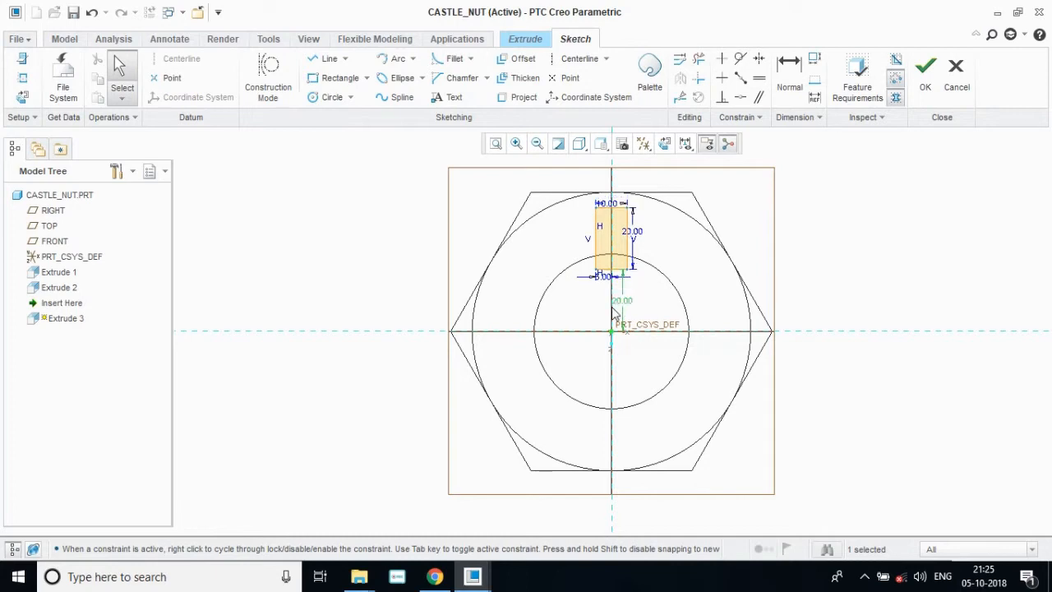
Step: Set the rectangle's distance from the horizontal axis to 25 and its height to 25
double_click(622, 301)
key("BackSpace")
key("BackSpace")
type("5")
key("Return")
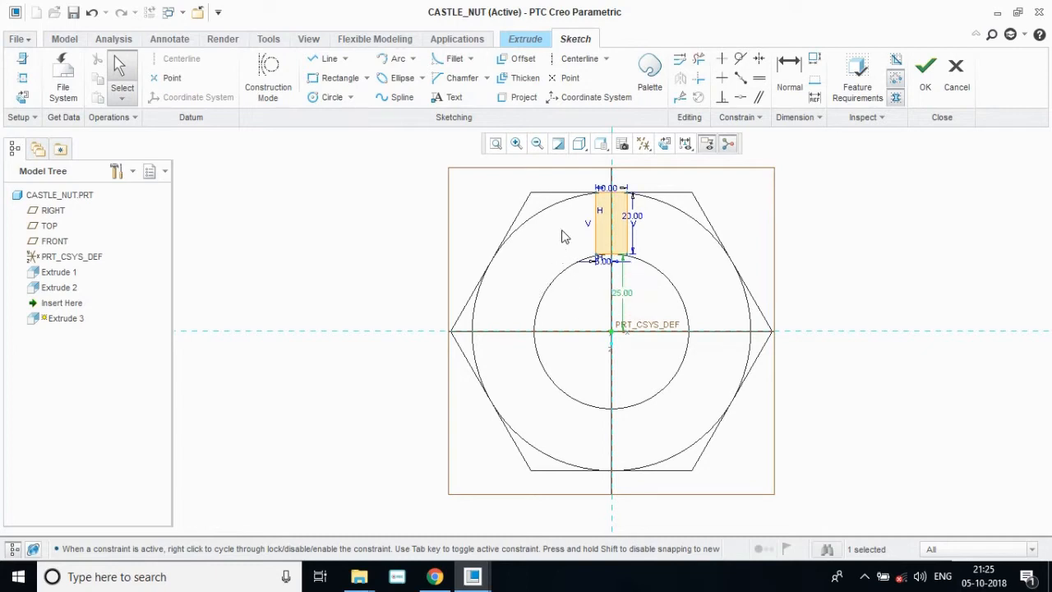
double_click(632, 216)
type("25")
key("Return")
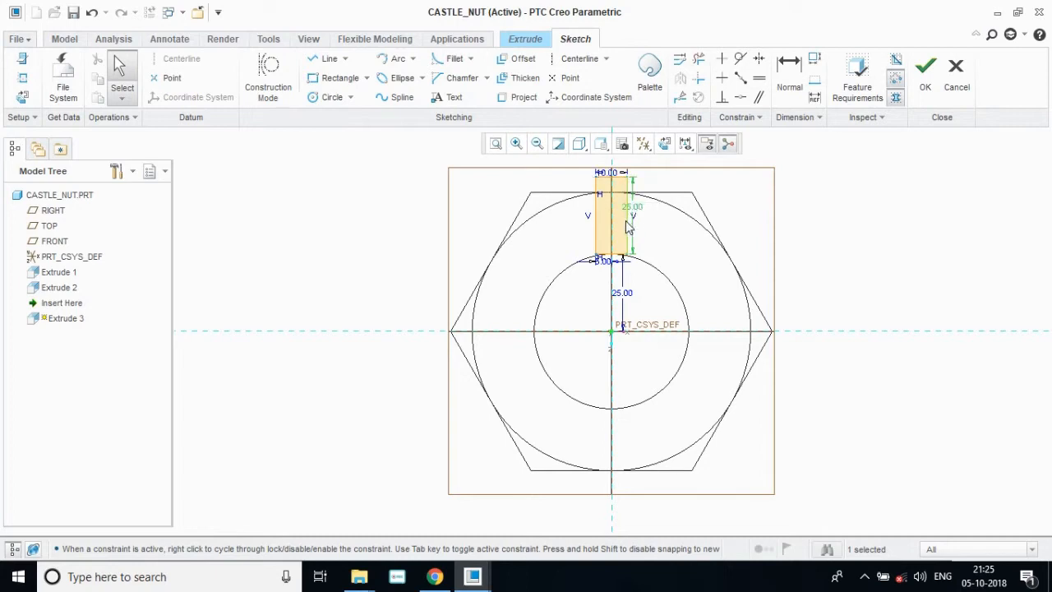
Step: Set the rectangle's distance from the horizontal axis to 20 and its height to 30, and finish the sketch
double_click(612, 294)
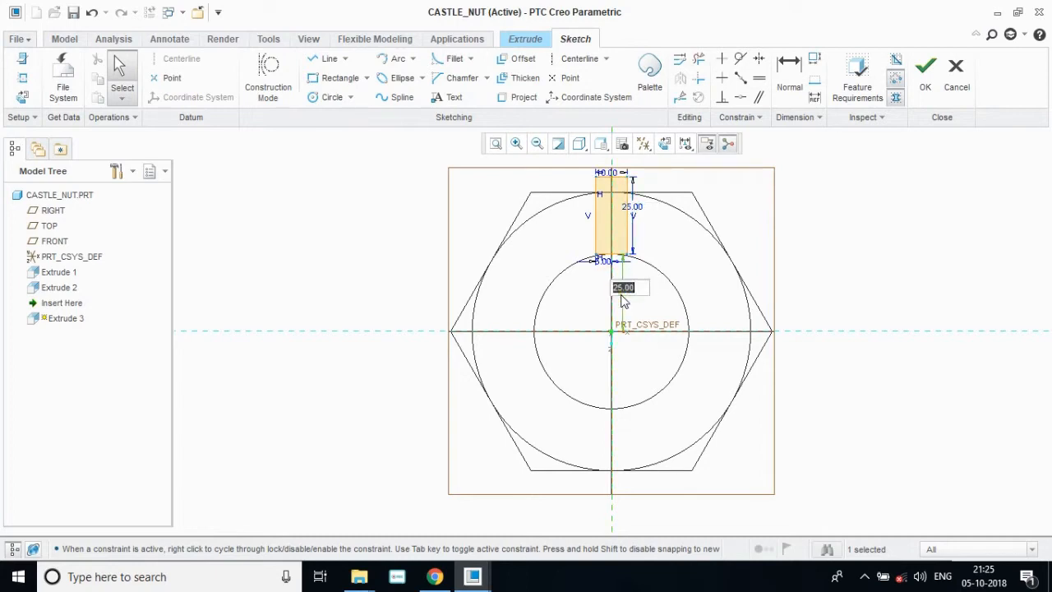
type("20")
key("Return")
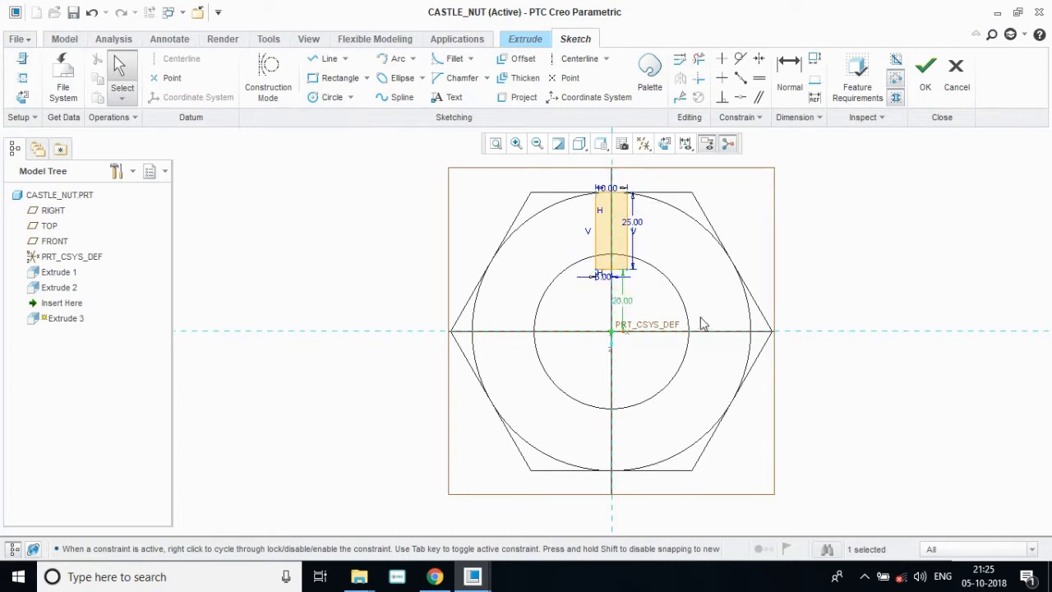
double_click(633, 220)
type("30")
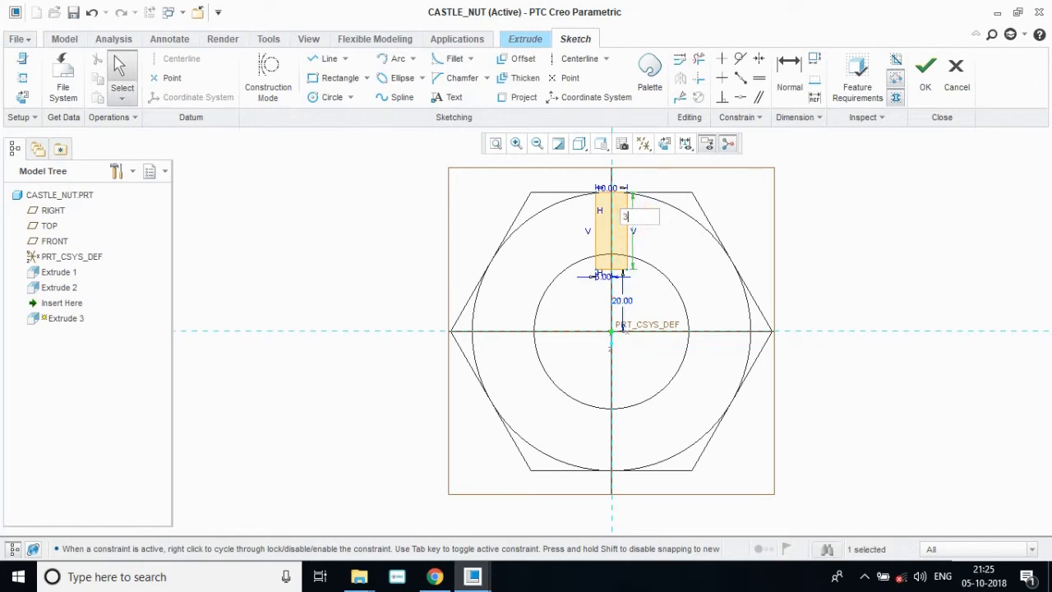
key("Return")
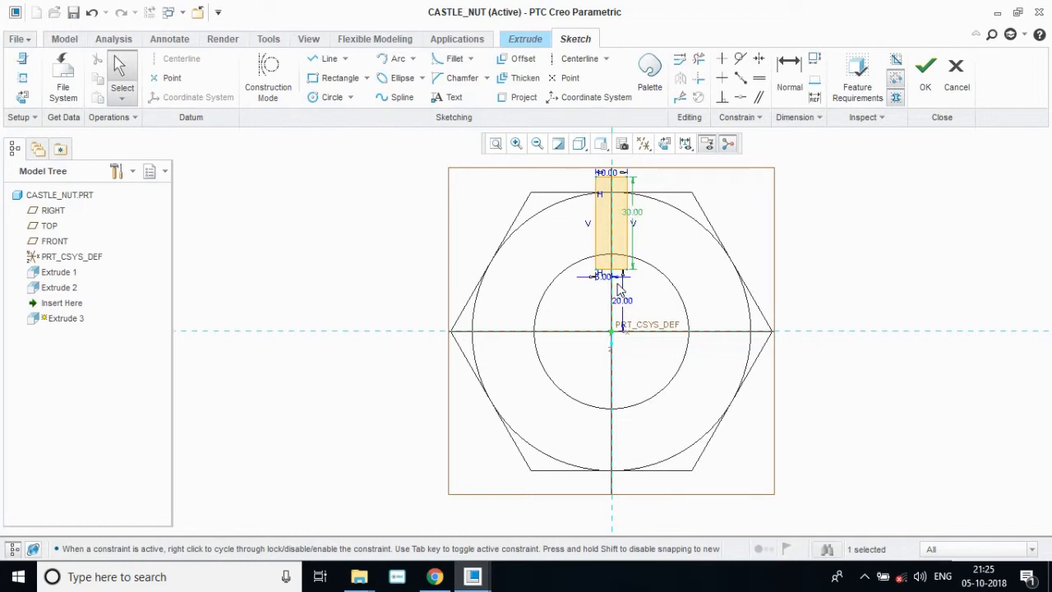
left_click(927, 72)
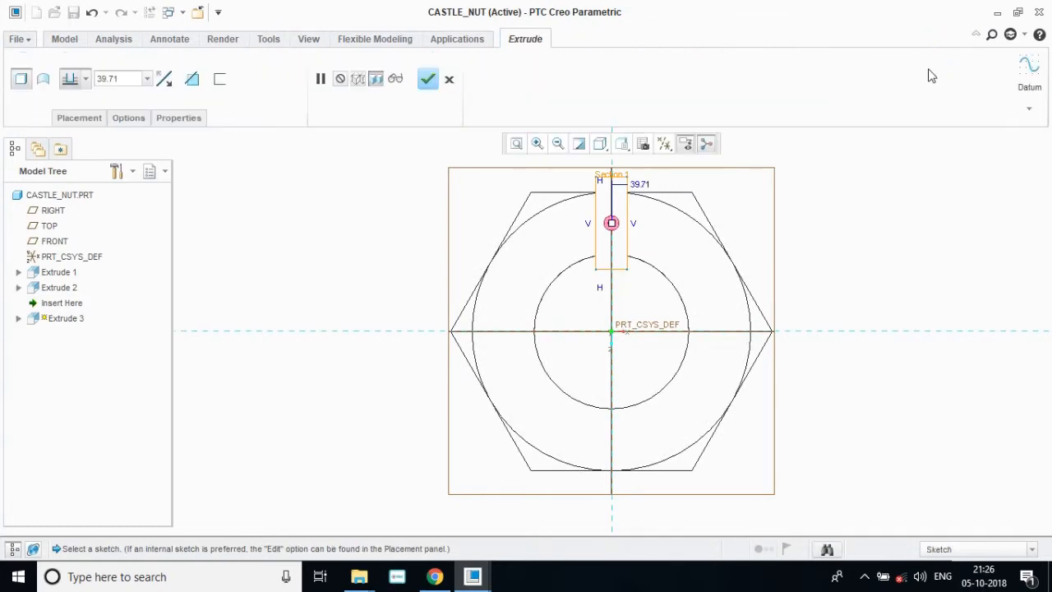
Step: Set the model display to Shading and consult the slot dimensions in the castle nut drawing in Figure 10
left_click(600, 144)
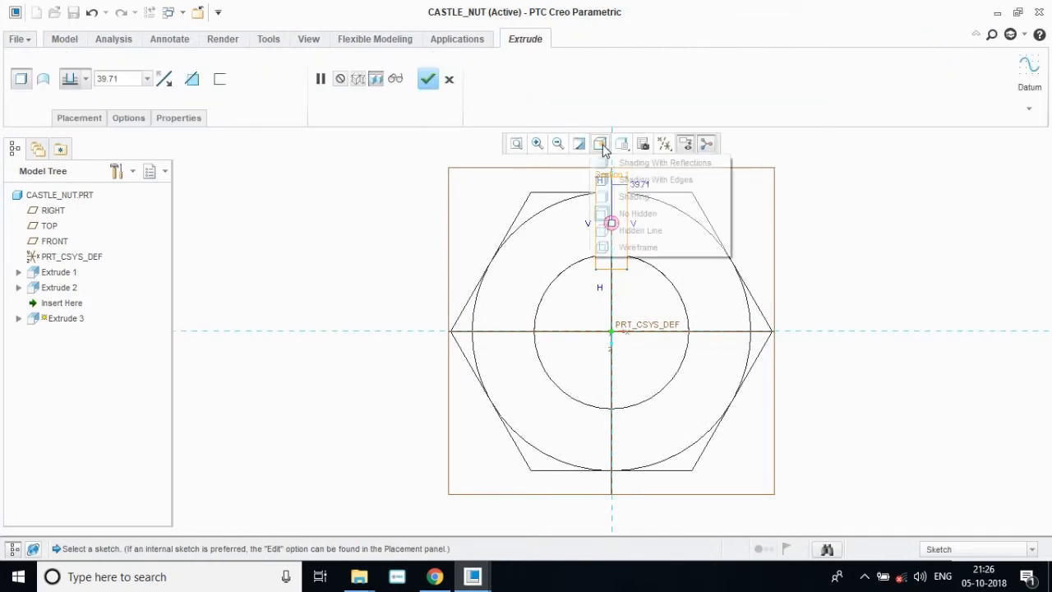
left_click(626, 196)
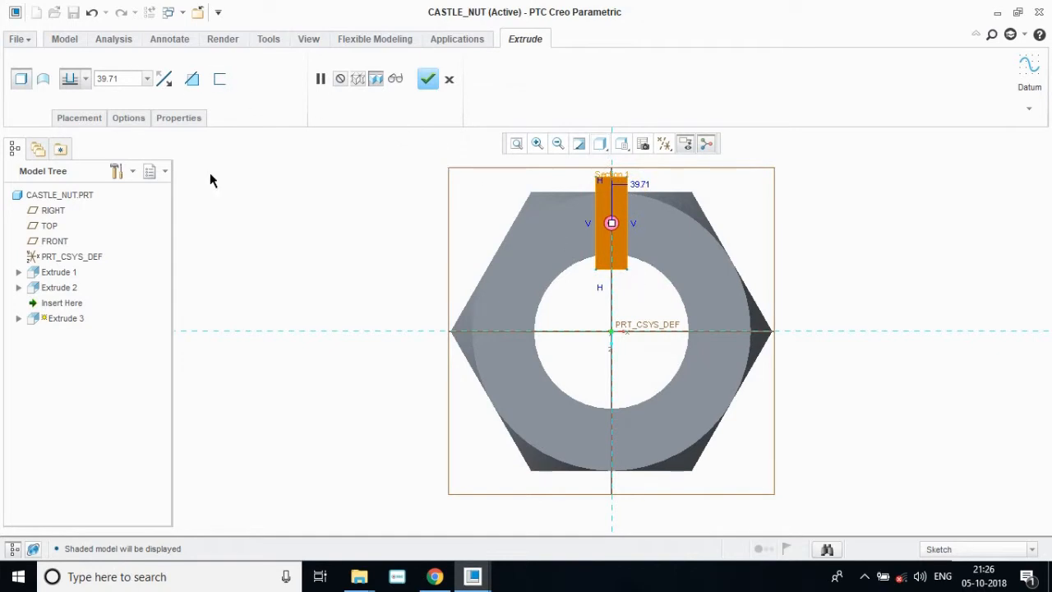
left_click(435, 576)
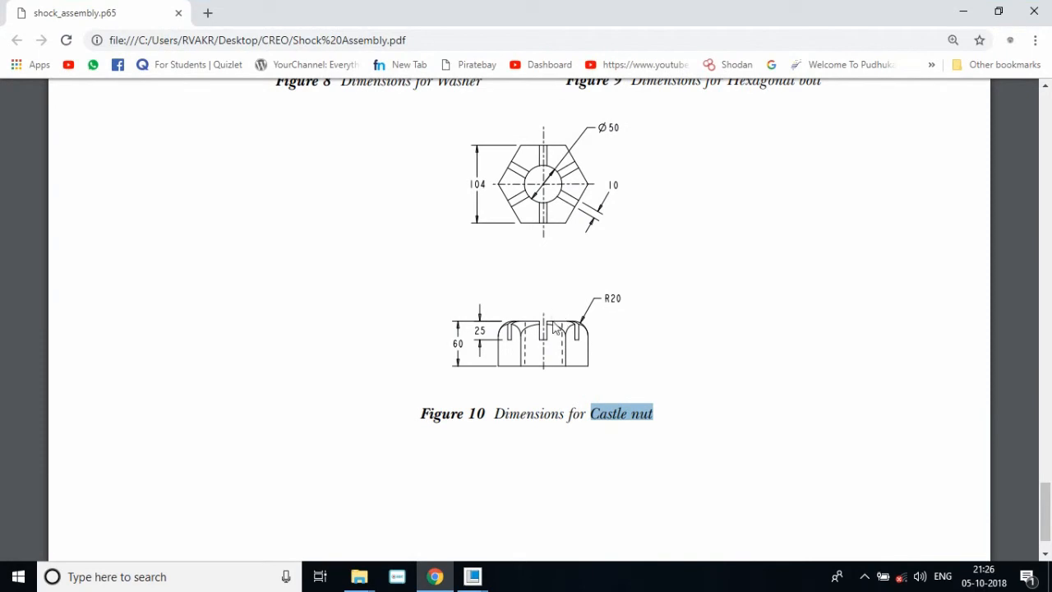
left_click(963, 13)
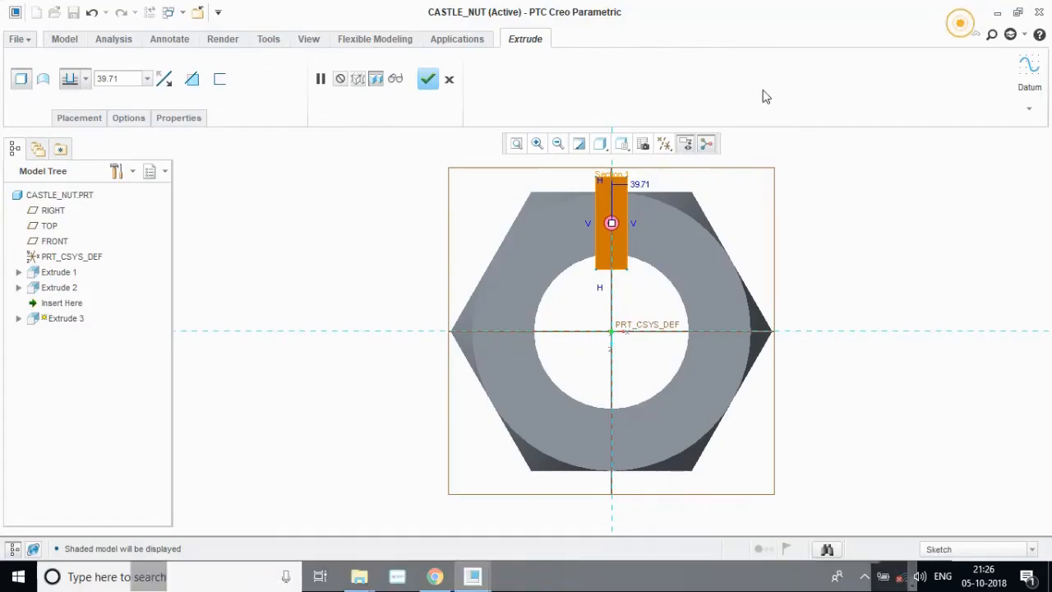
Step: Cut the rectangular slot 25 deep into the nut by reversing the extrusion and enabling material removal
double_click(123, 79)
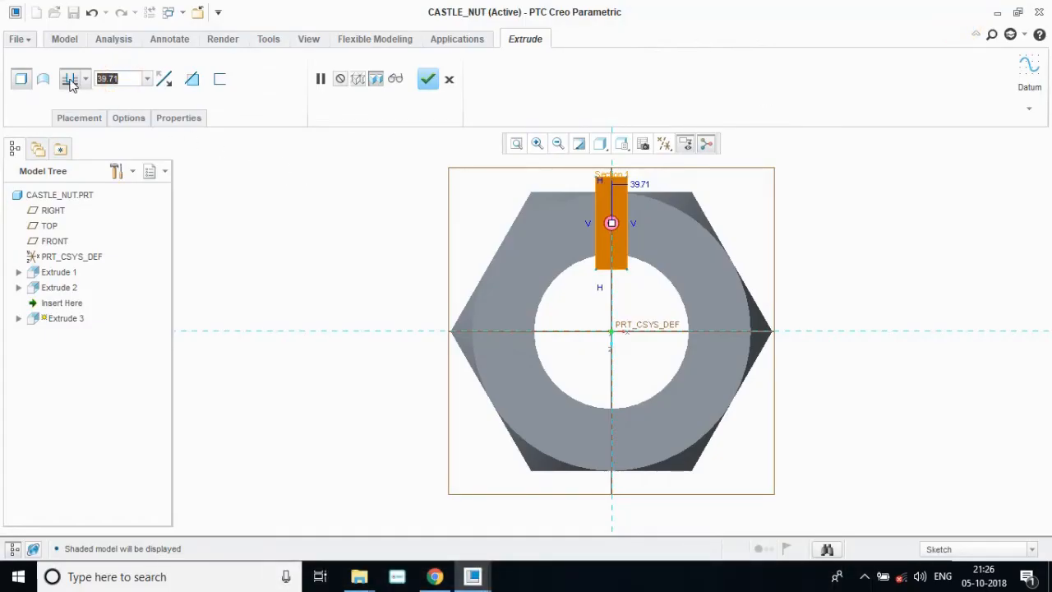
type("25")
key("Return")
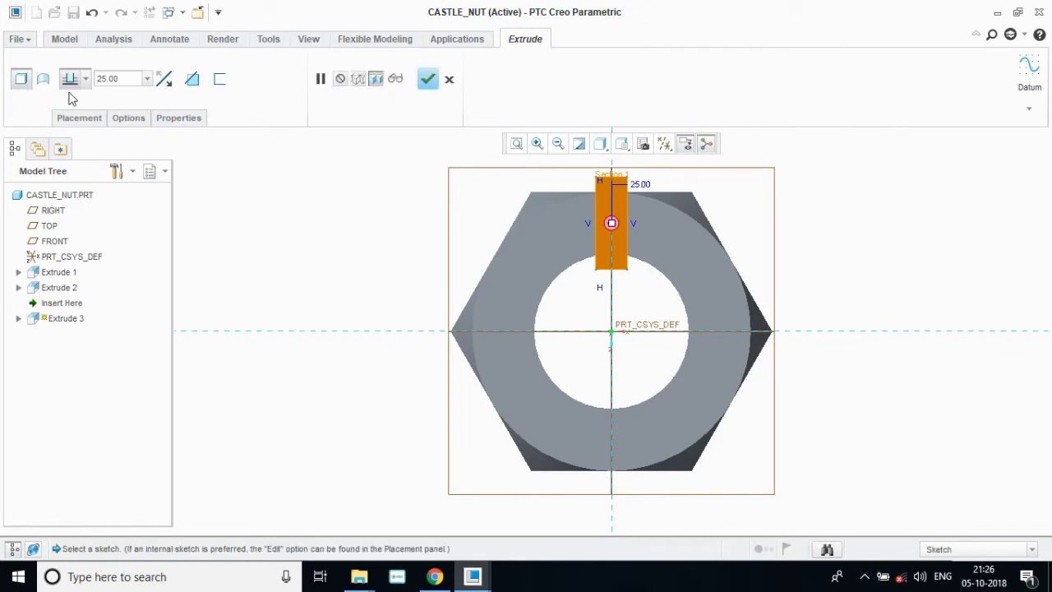
left_click(85, 79)
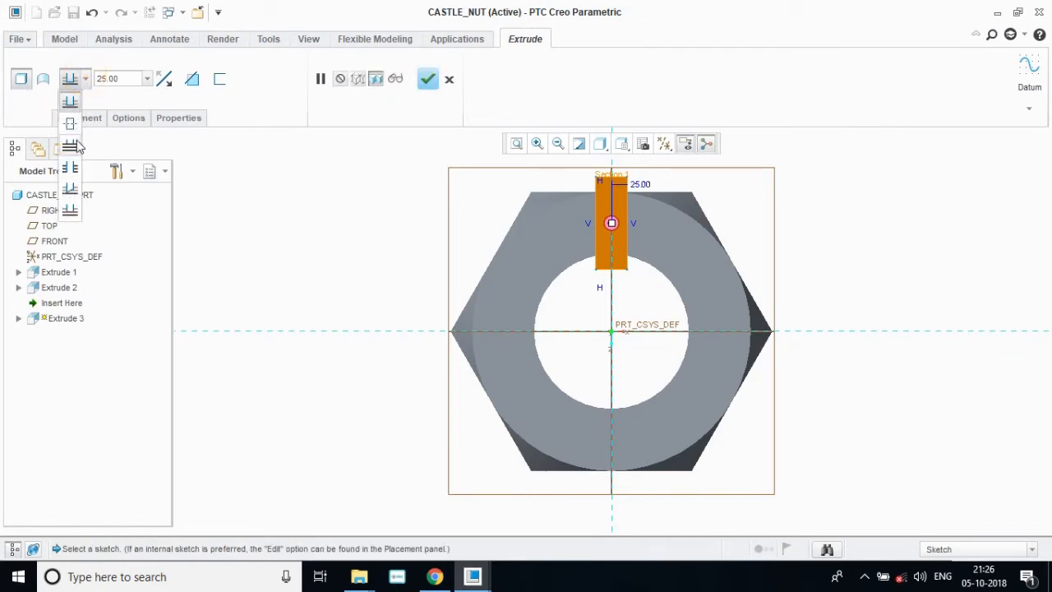
left_click(836, 362)
middle_click_drag(835, 332, 999, 358)
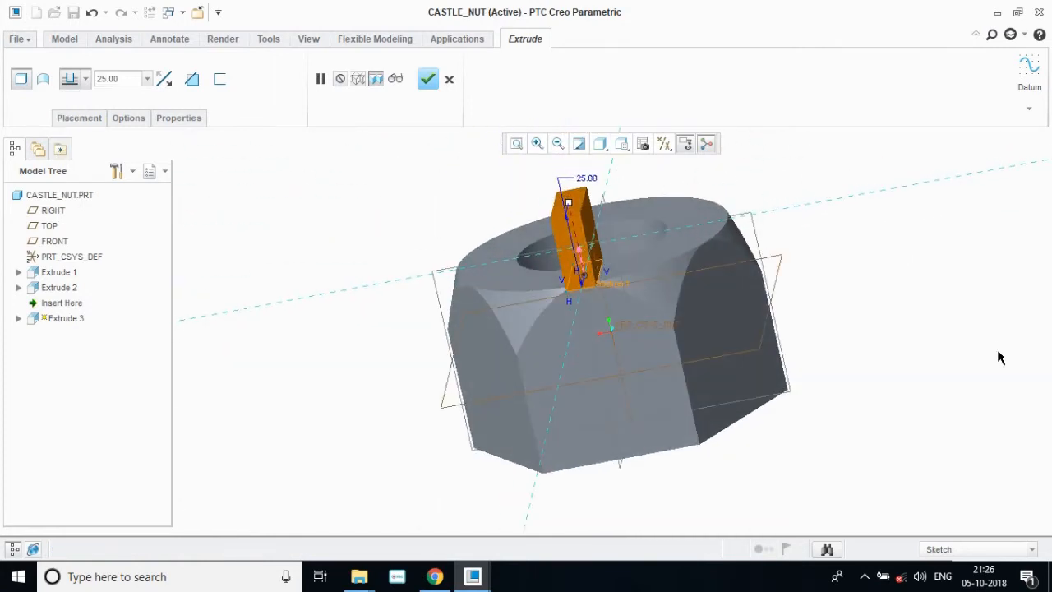
left_click(581, 258)
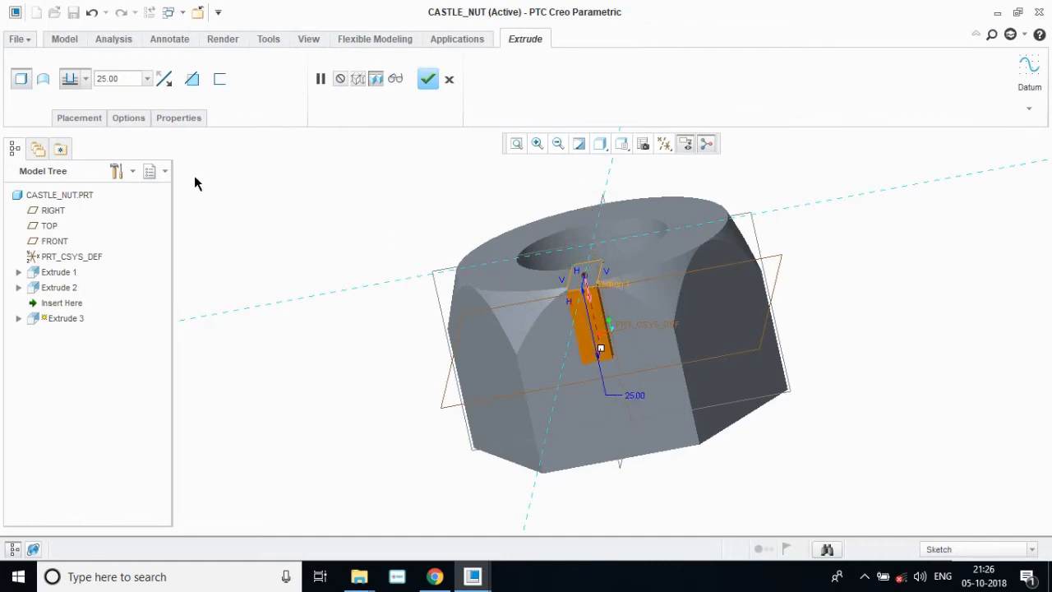
left_click(192, 78)
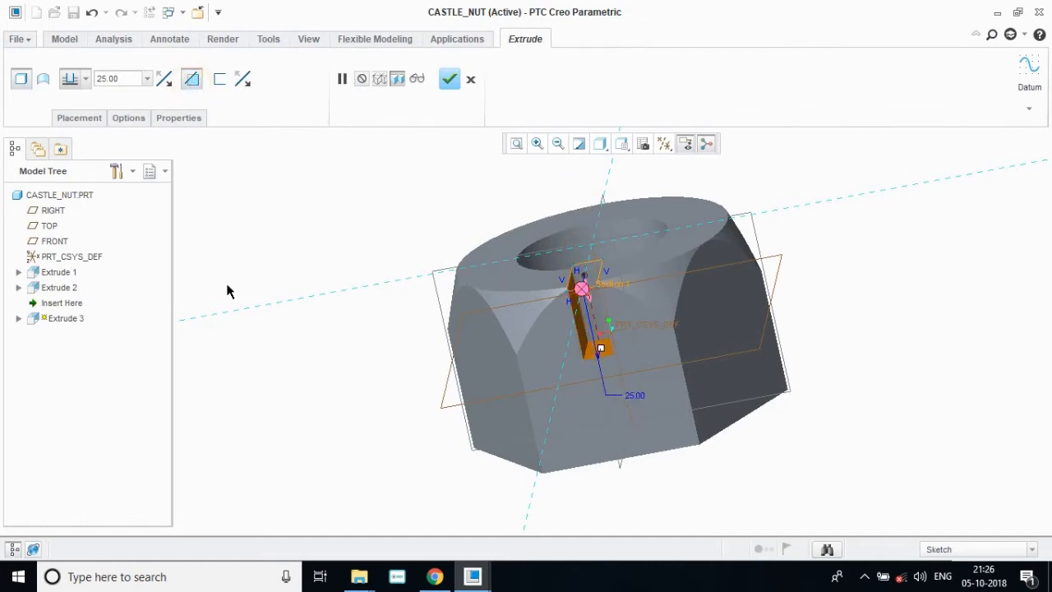
middle_click_drag(696, 520, 715, 507)
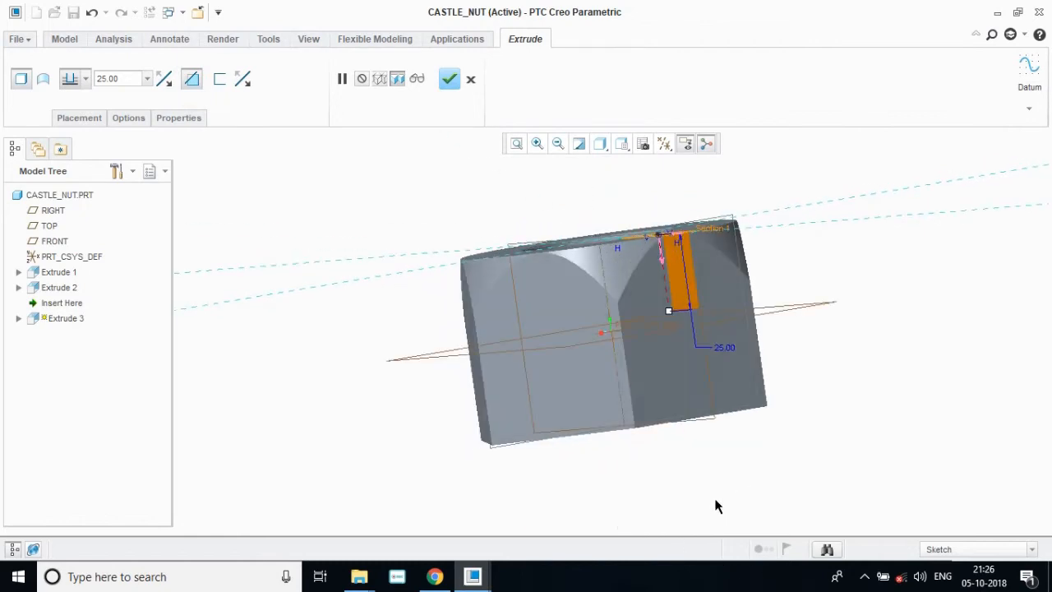
left_click(448, 80)
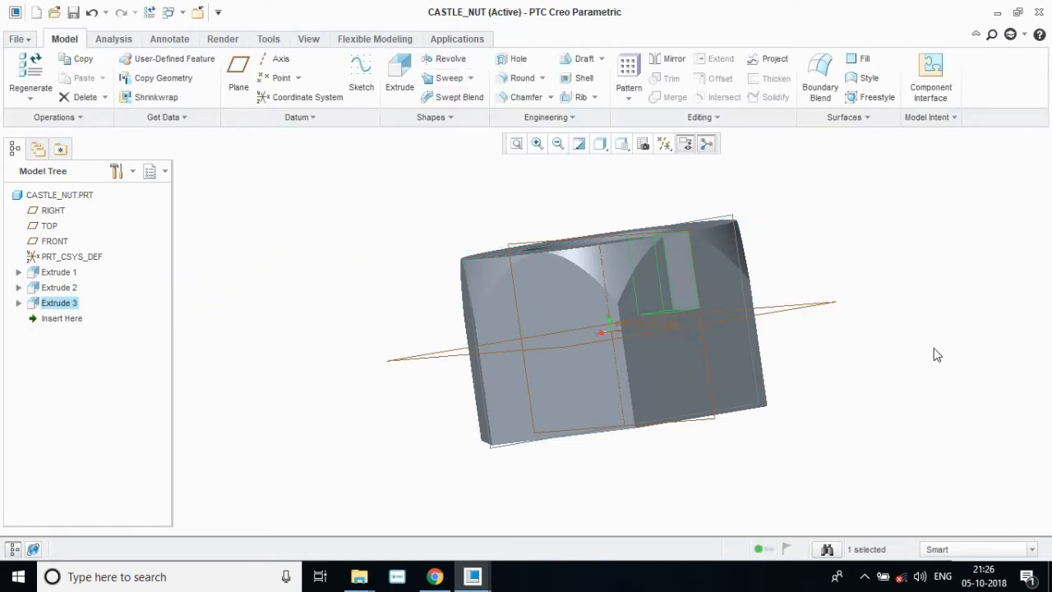
Step: Start a pattern of the slot cut and set the pattern type to Axis
left_click(645, 146)
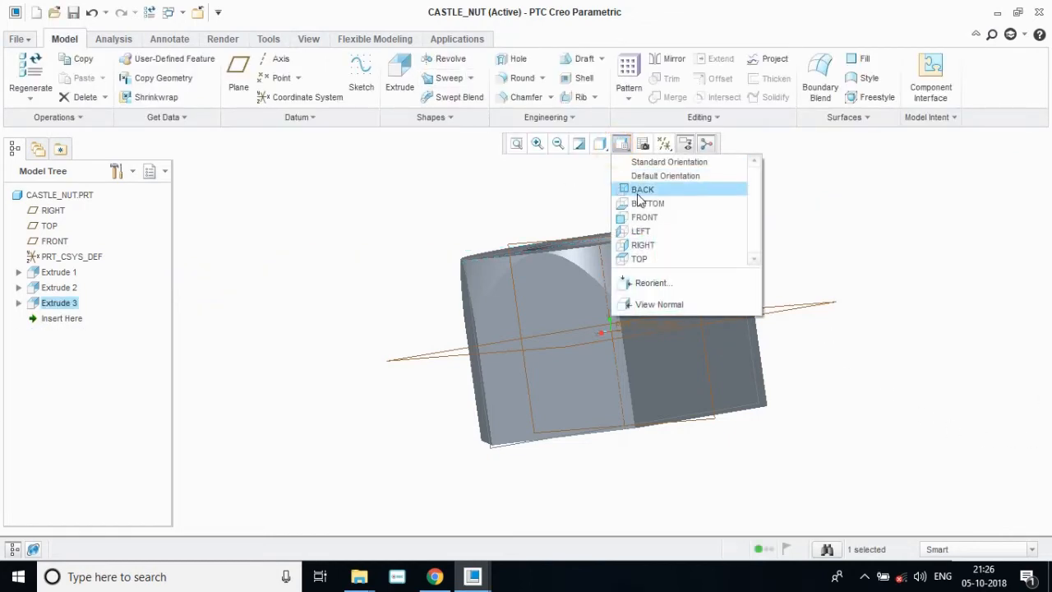
left_click(648, 255)
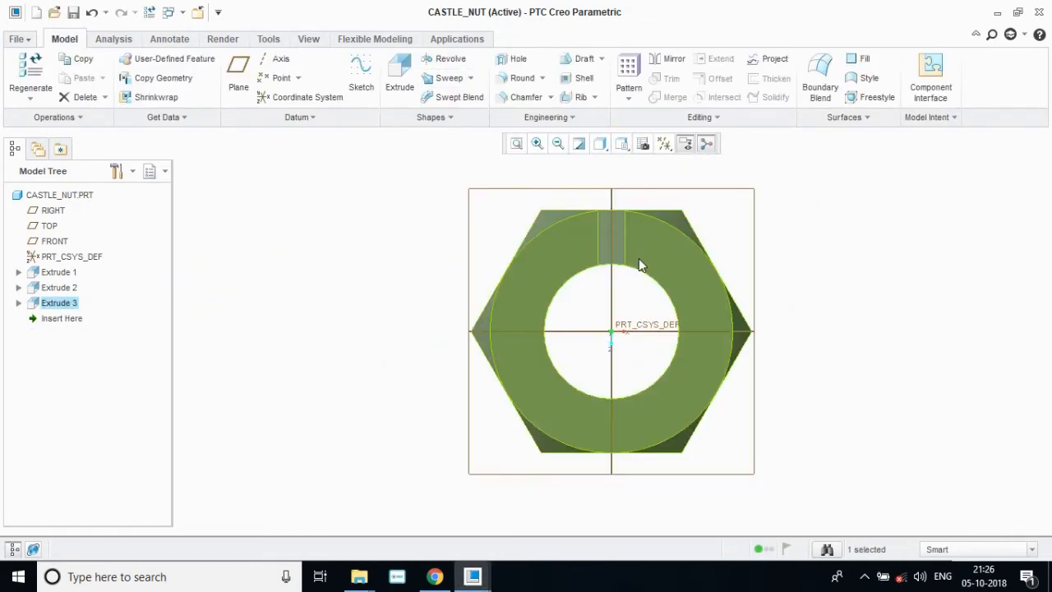
left_click(630, 74)
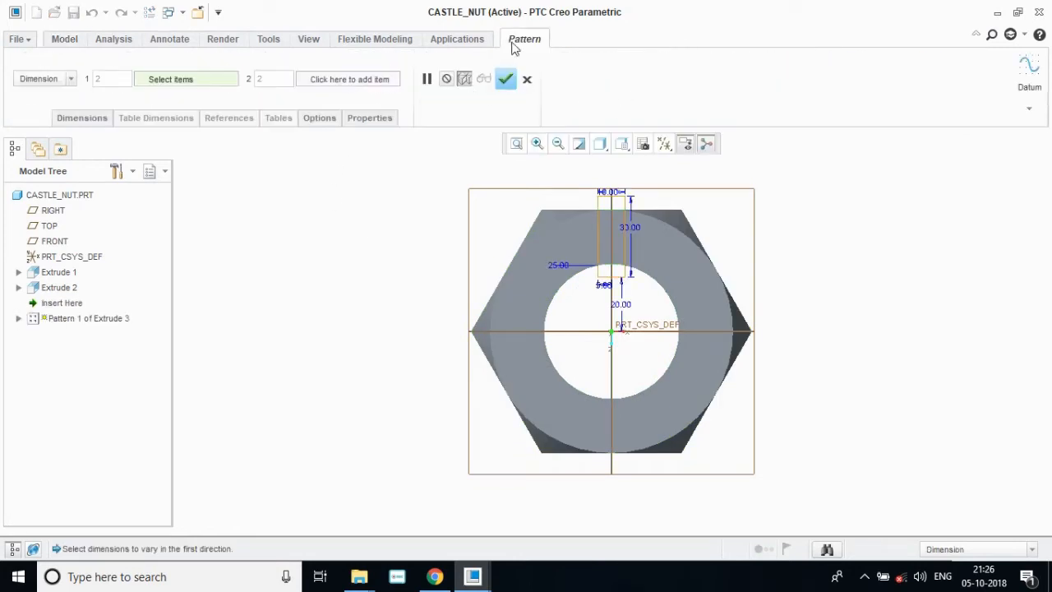
left_click(508, 80)
left_click(627, 99)
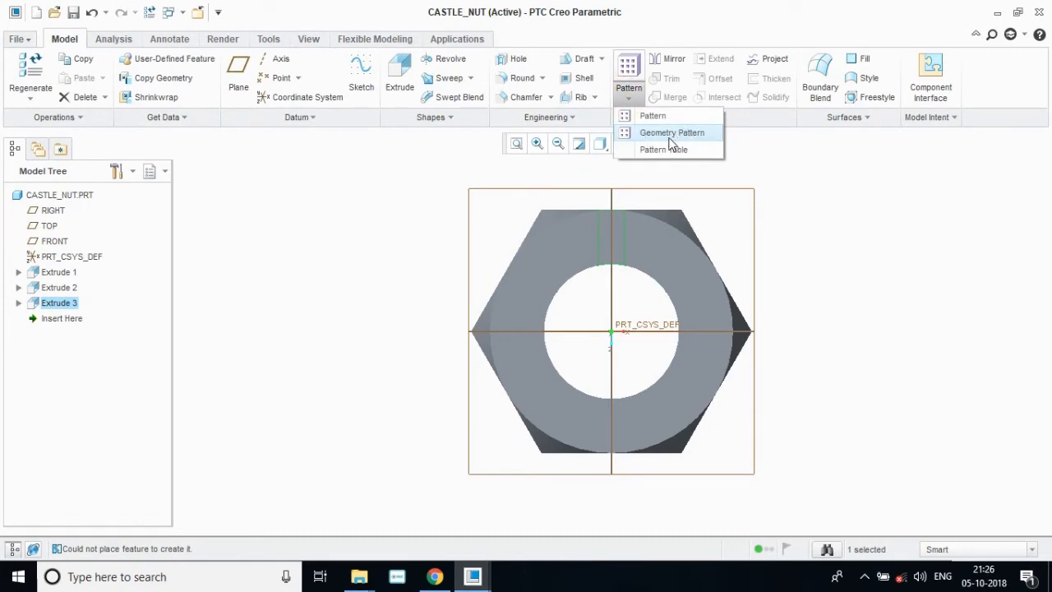
left_click(656, 117)
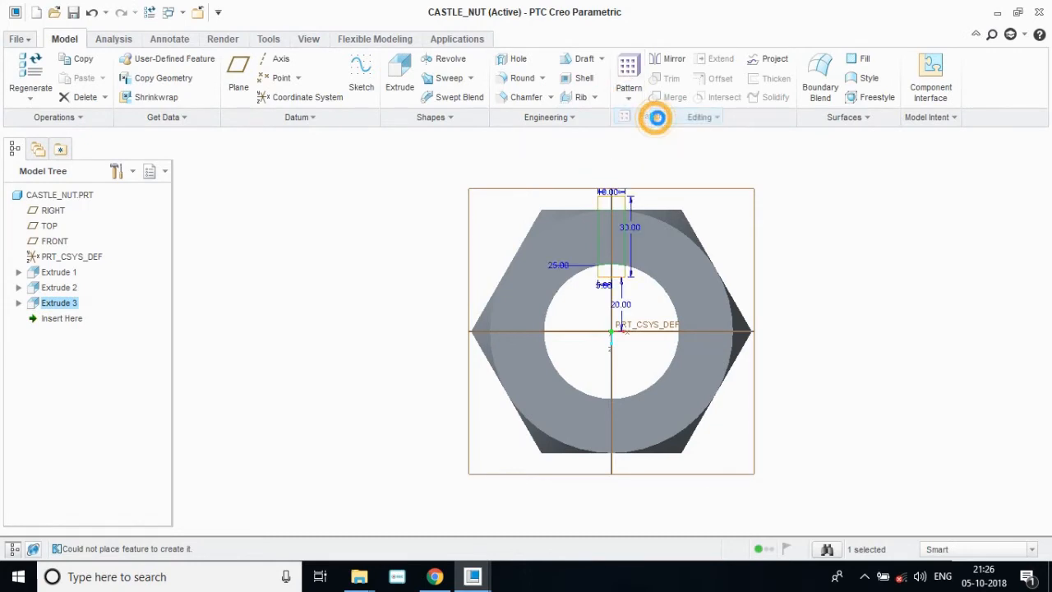
left_click(70, 79)
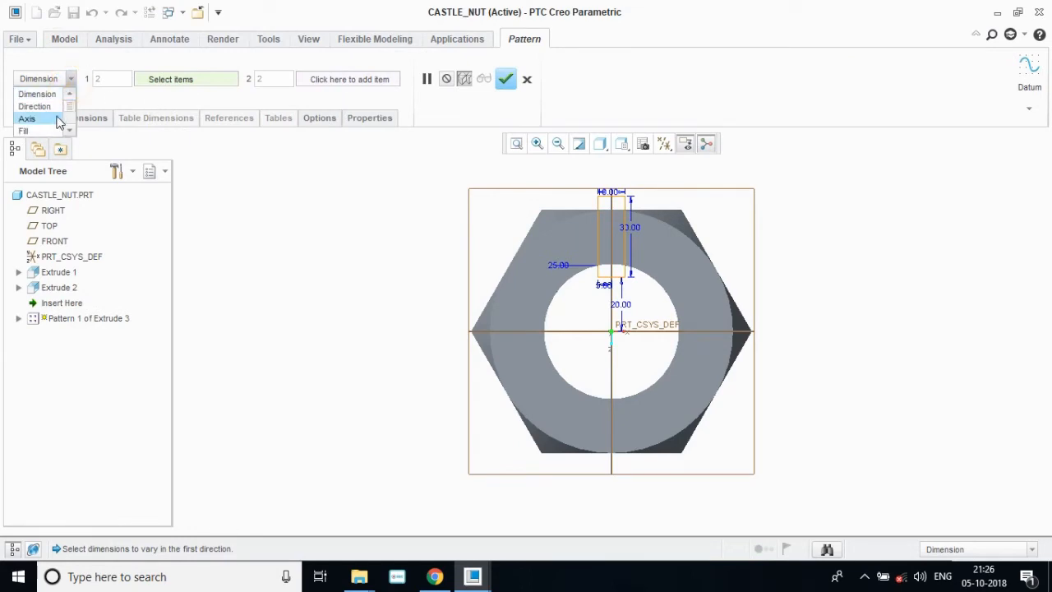
left_click(27, 119)
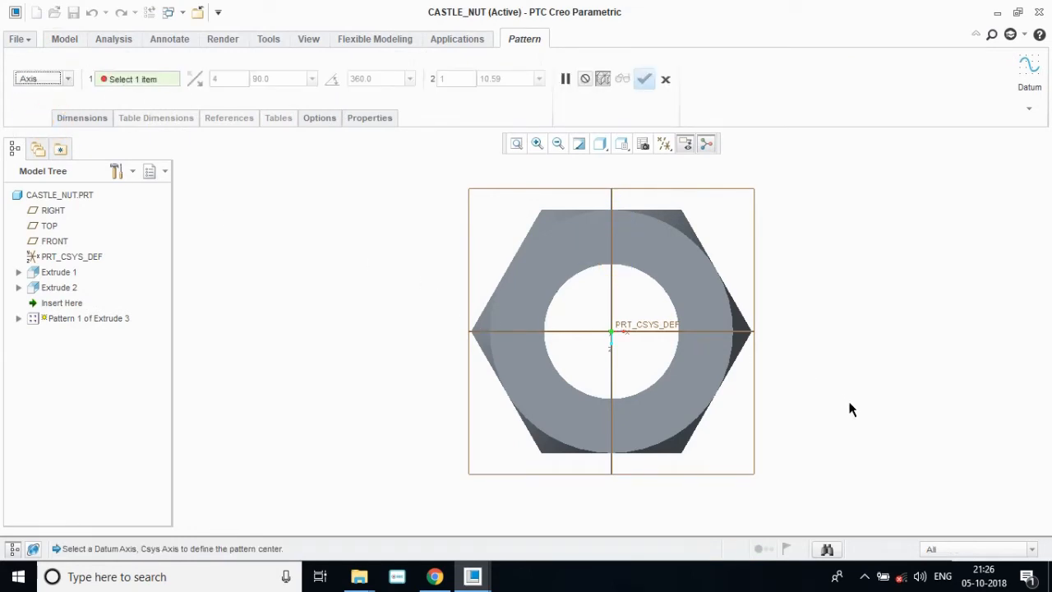
Step: Return the model to its default orientation and hide the datum planes
key("ctrl+d")
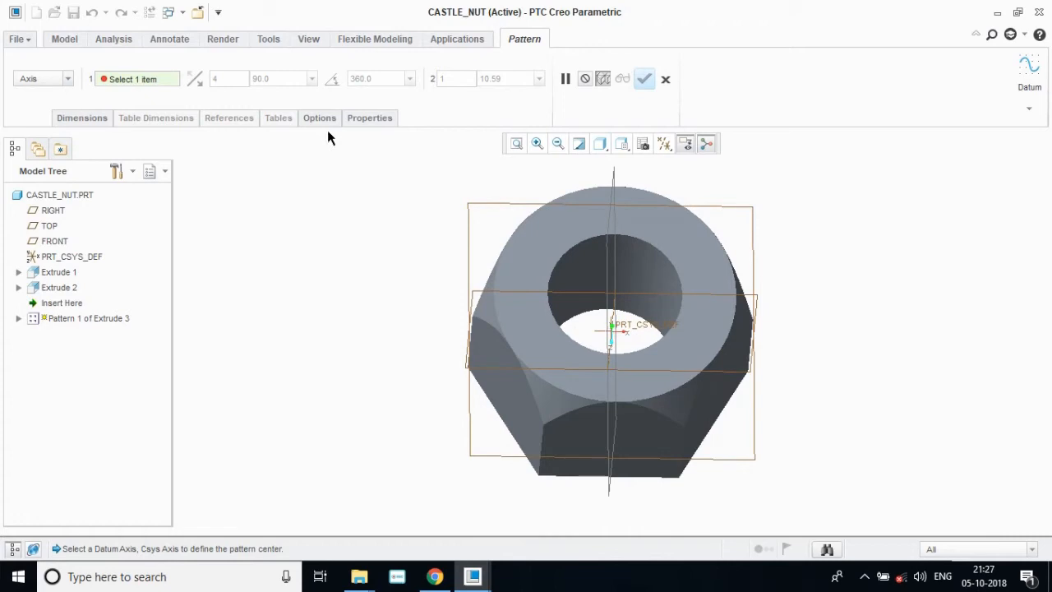
left_click(623, 144)
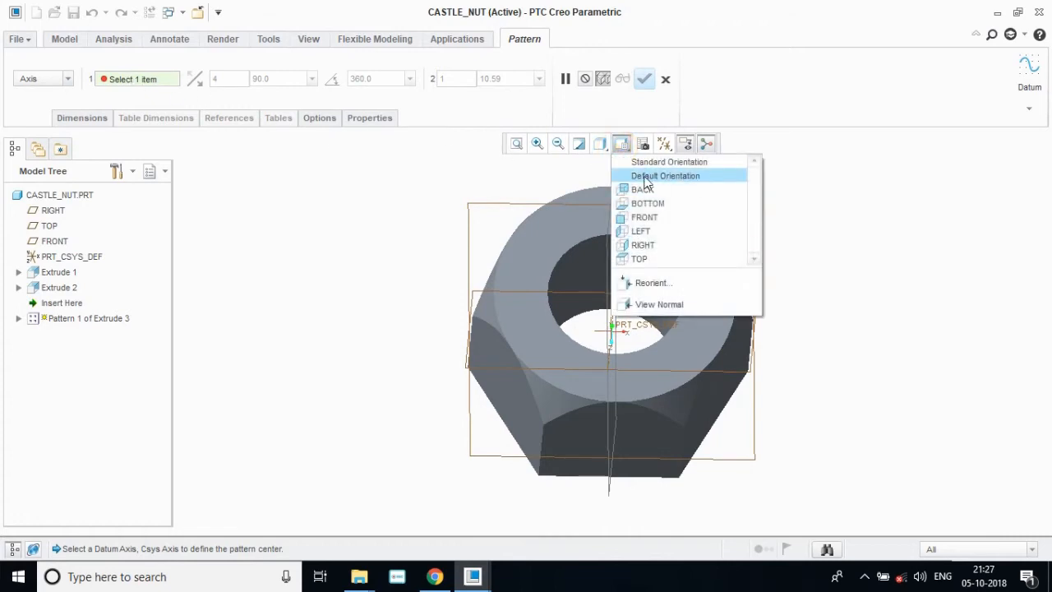
left_click(646, 174)
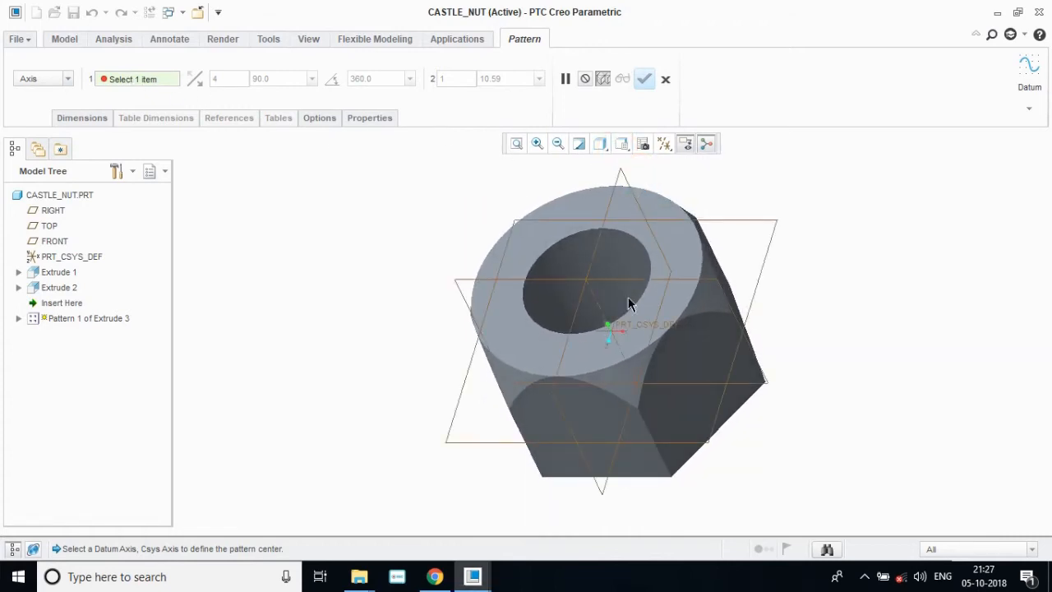
left_click(665, 144)
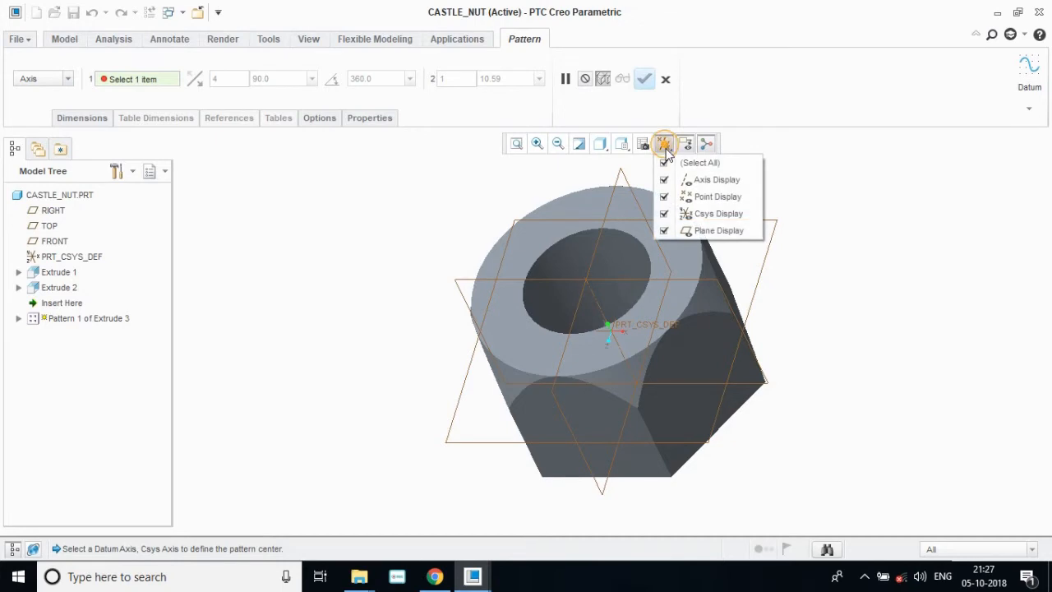
left_click(664, 231)
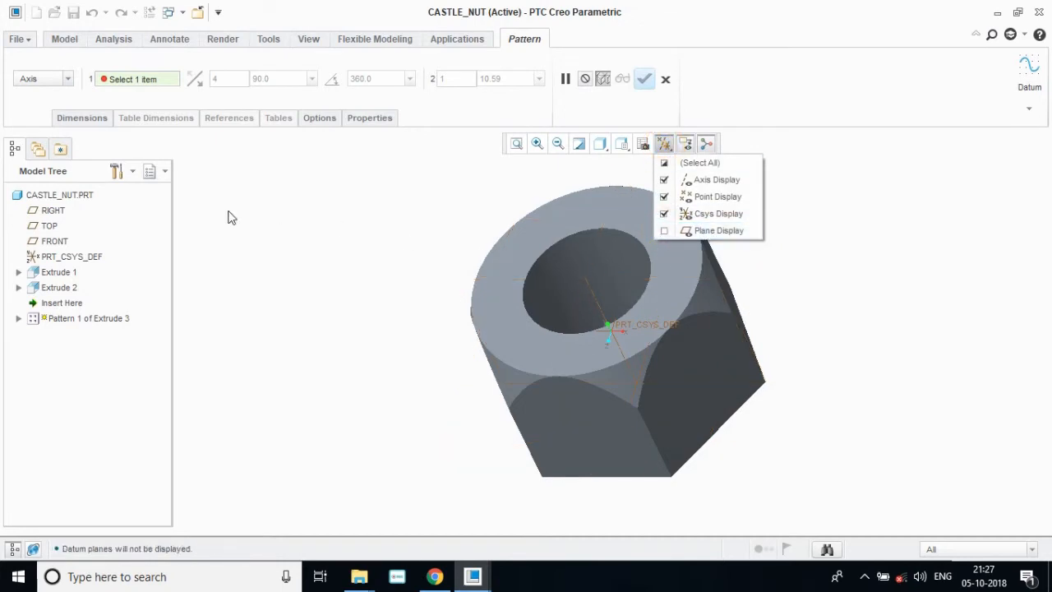
Step: Keep the Axis pattern type and select the central axis of the nut's hole as the pattern center
left_click(66, 79)
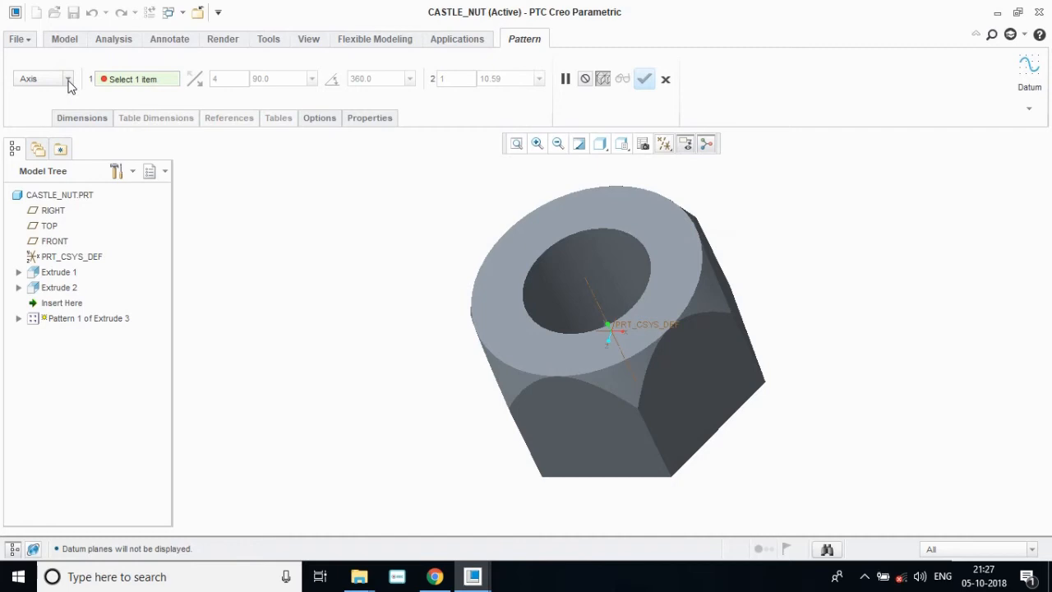
left_click(67, 79)
left_click(36, 119)
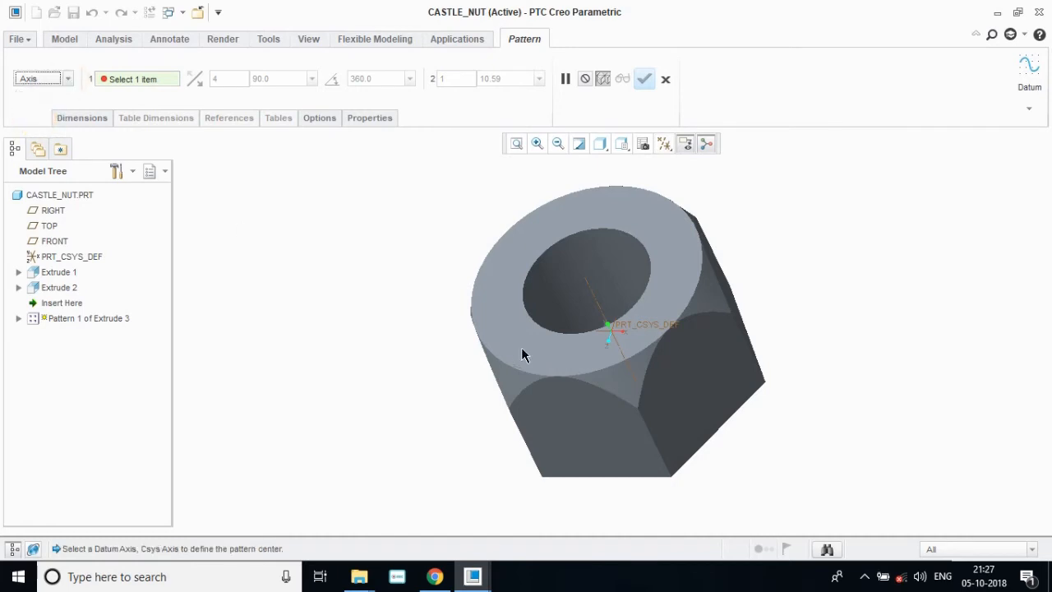
left_click(608, 327)
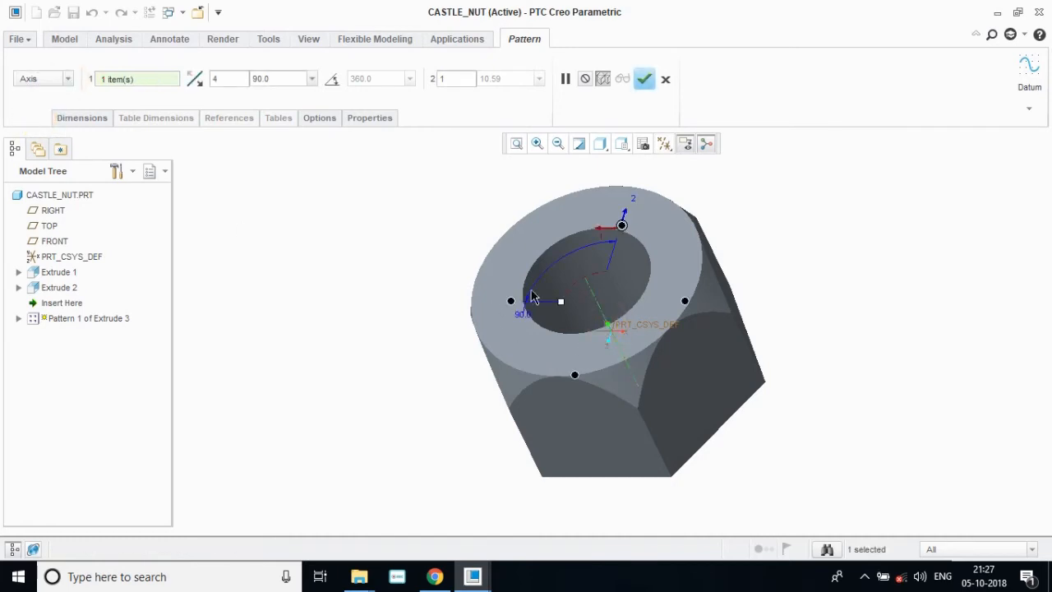
Step: Set the slot pattern to 6 members spaced 60 degrees apart, following Figure 10, and finish the pattern
left_click_drag(229, 80, 209, 88)
left_click(435, 576)
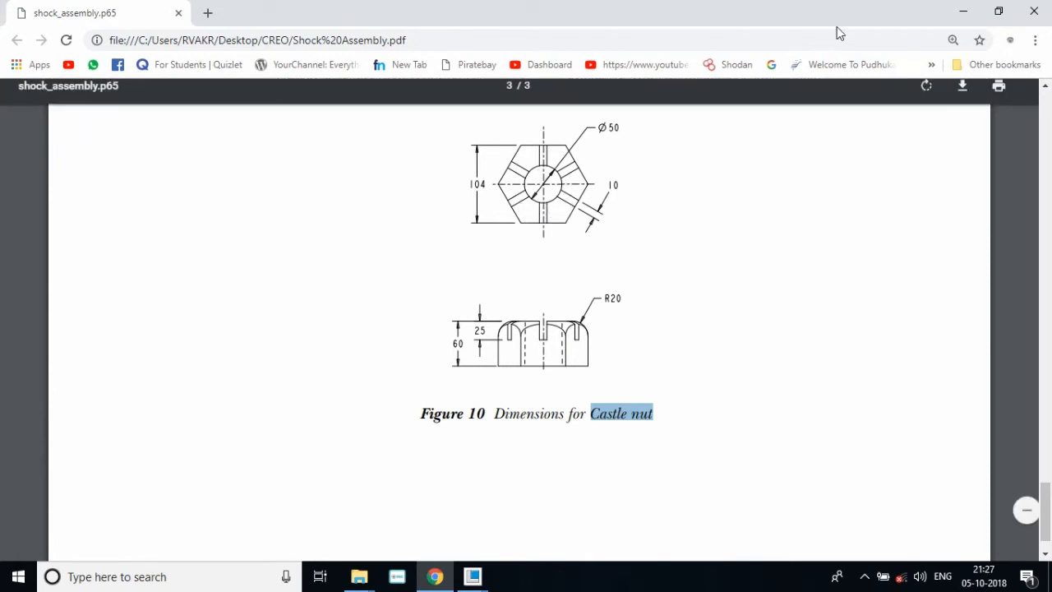
left_click(963, 11)
double_click(225, 78)
type("6")
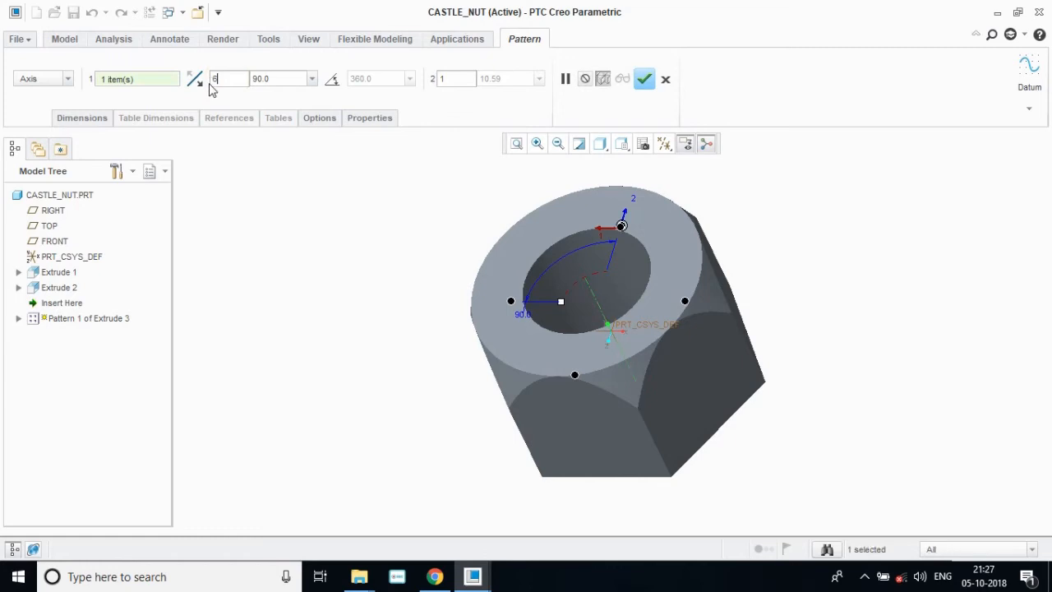
double_click(283, 79)
type("60")
key("Return")
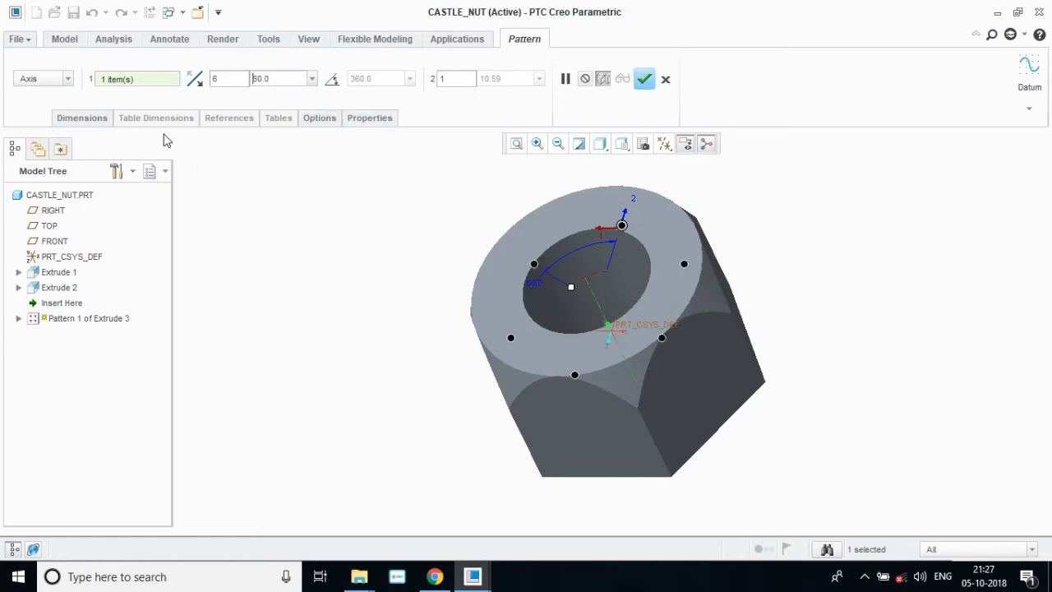
middle_click_drag(362, 296, 383, 329)
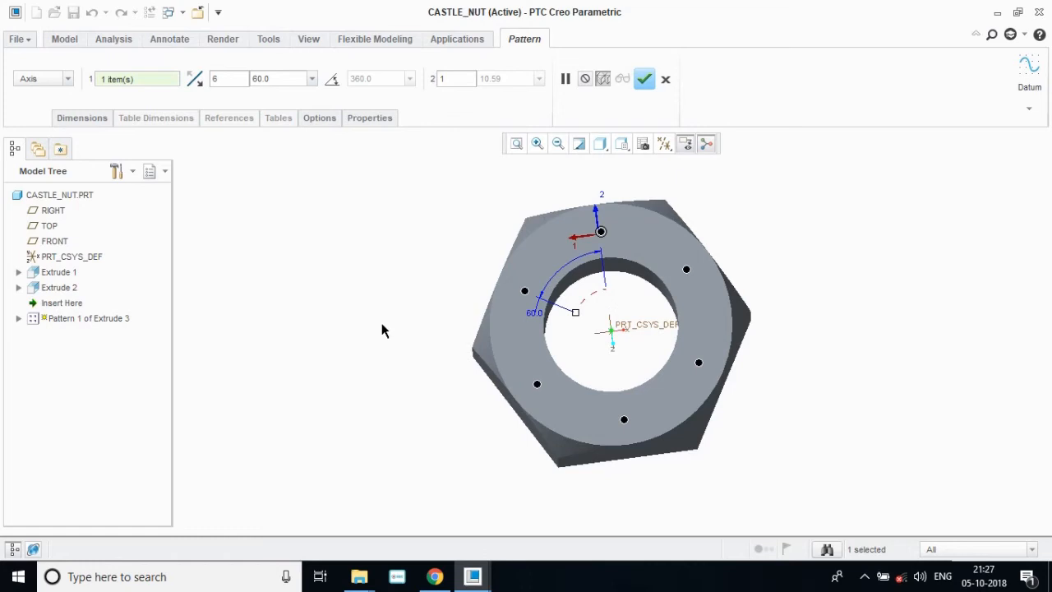
left_click(644, 80)
middle_click_drag(835, 398, 915, 340)
middle_click_drag(856, 418, 610, 411)
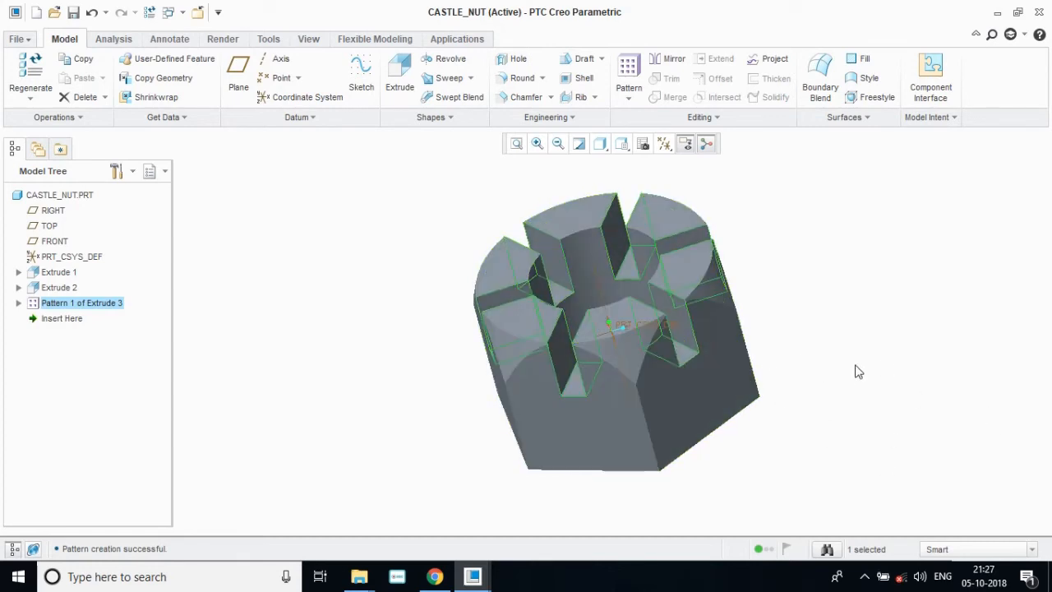
Step: Check the castle nut against the Figure 10 drawing and save CASTLE_NUT.PRT in the Stock assembly folder
left_click(434, 575)
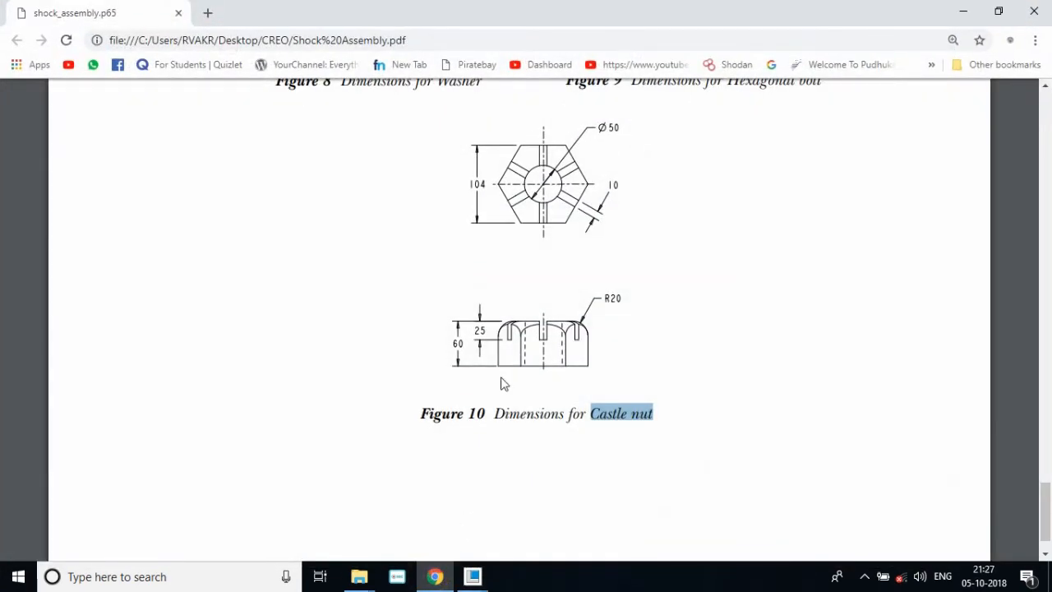
scroll(566, 428, "up", 2)
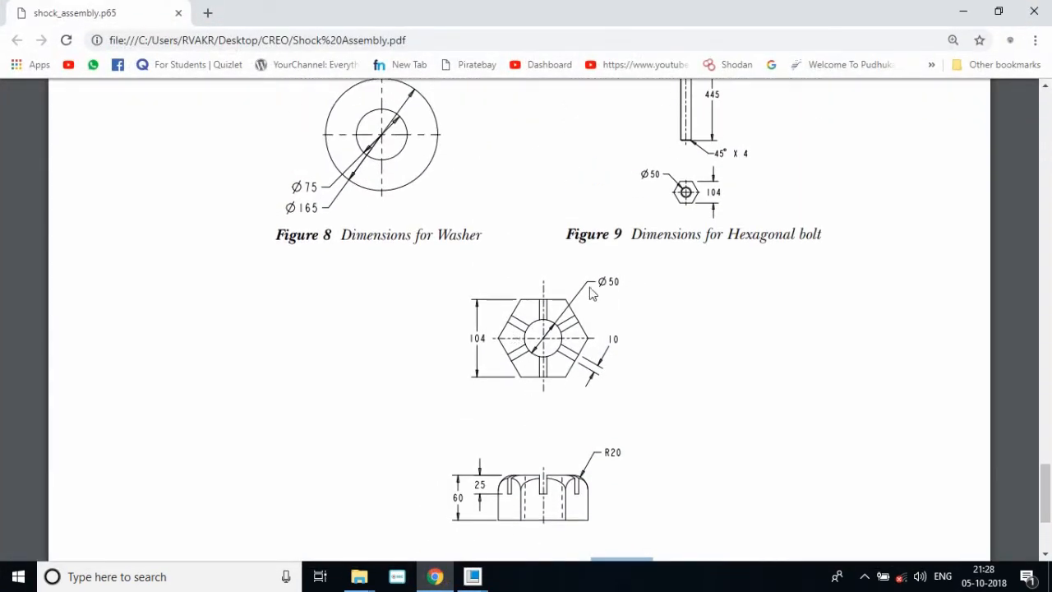
left_click(954, 10)
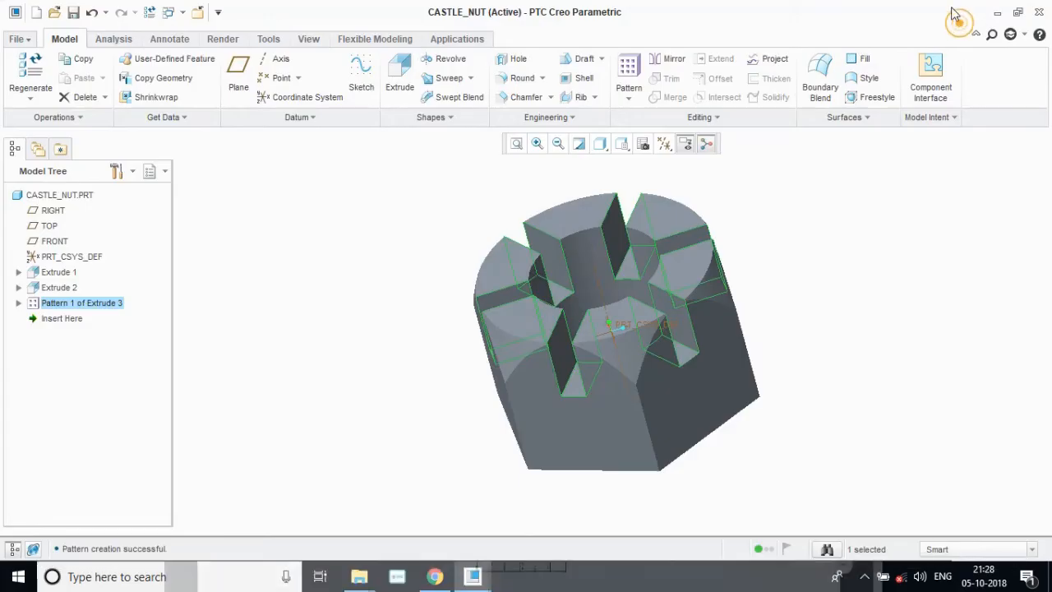
left_click(73, 13)
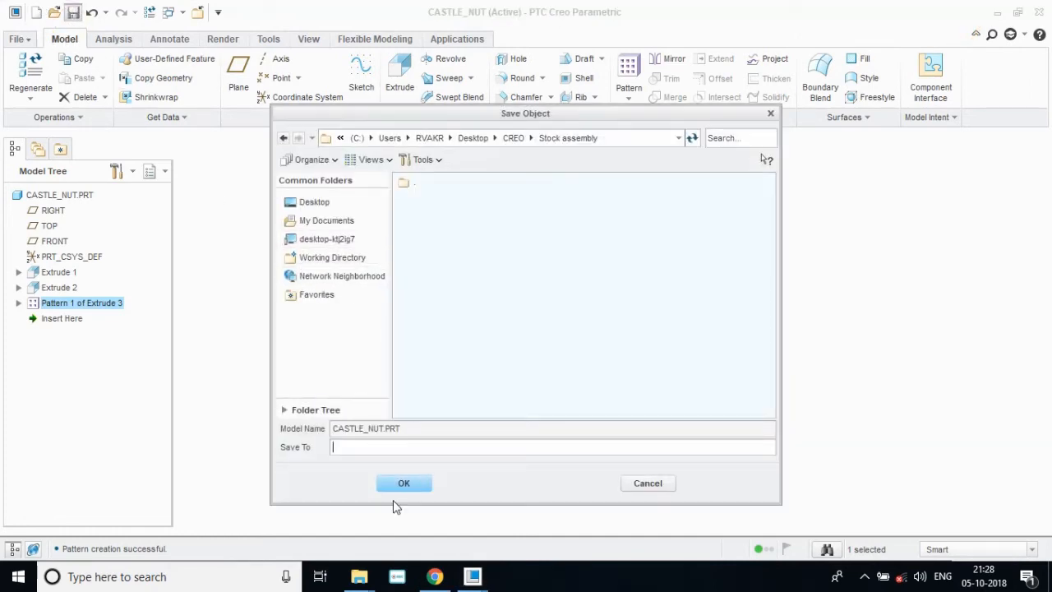
left_click(397, 487)
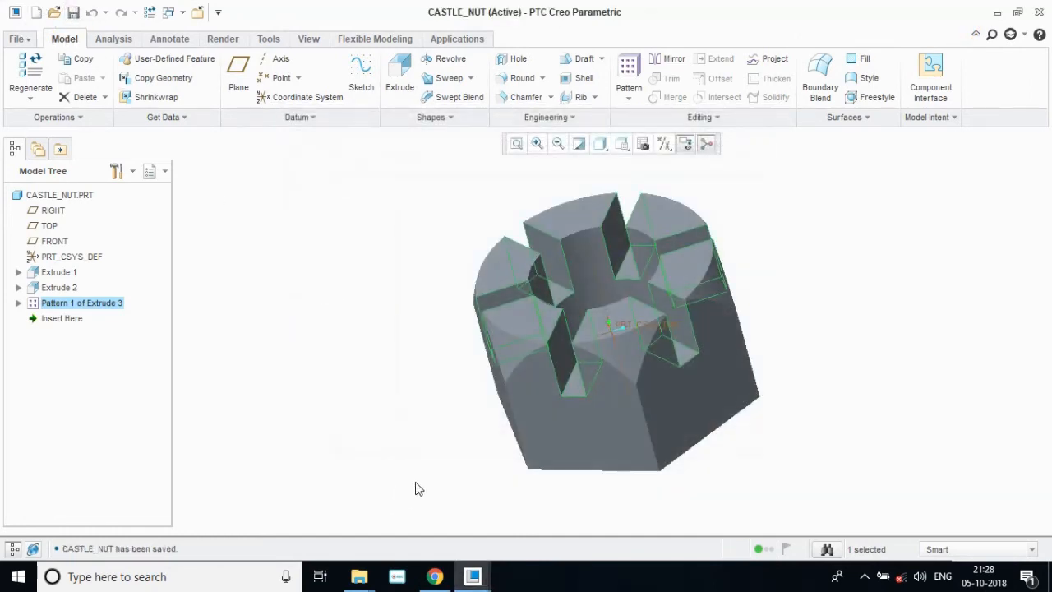
Step: Switch to the Shock Assembly PDF in Chrome and review the component drawings in Figures 3 through 10
left_click(435, 577)
scroll(537, 440, "up", 20)
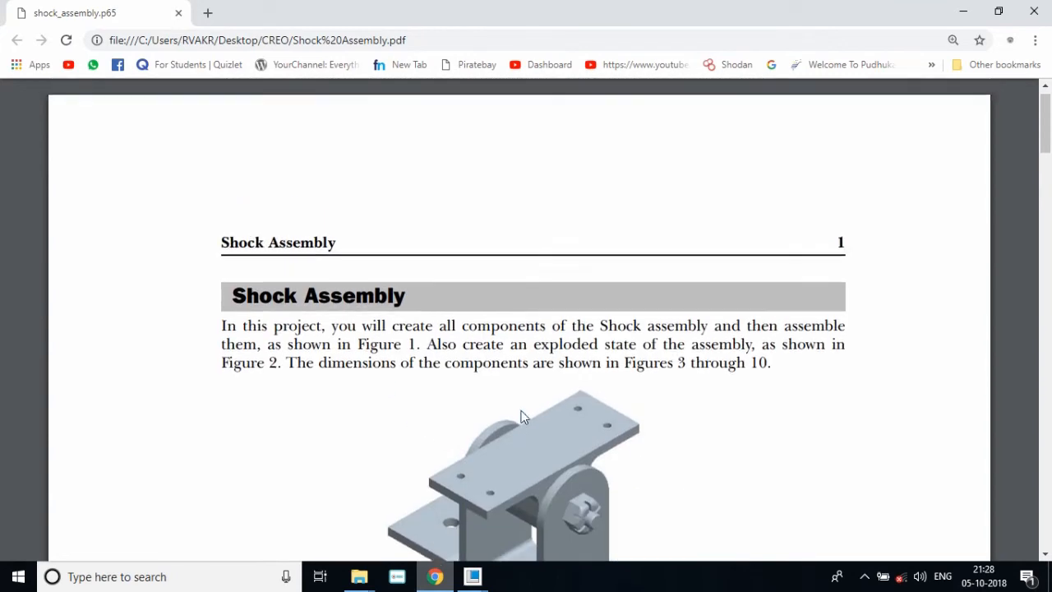
scroll(526, 444, "down", 15)
scroll(533, 469, "down", 4)
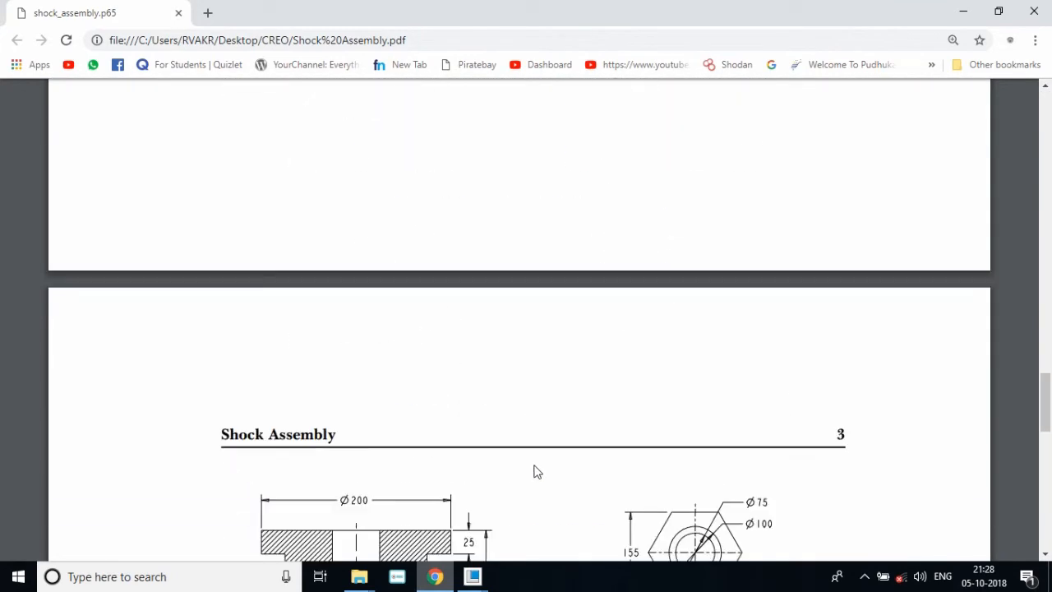
scroll(534, 467, "down", 8)
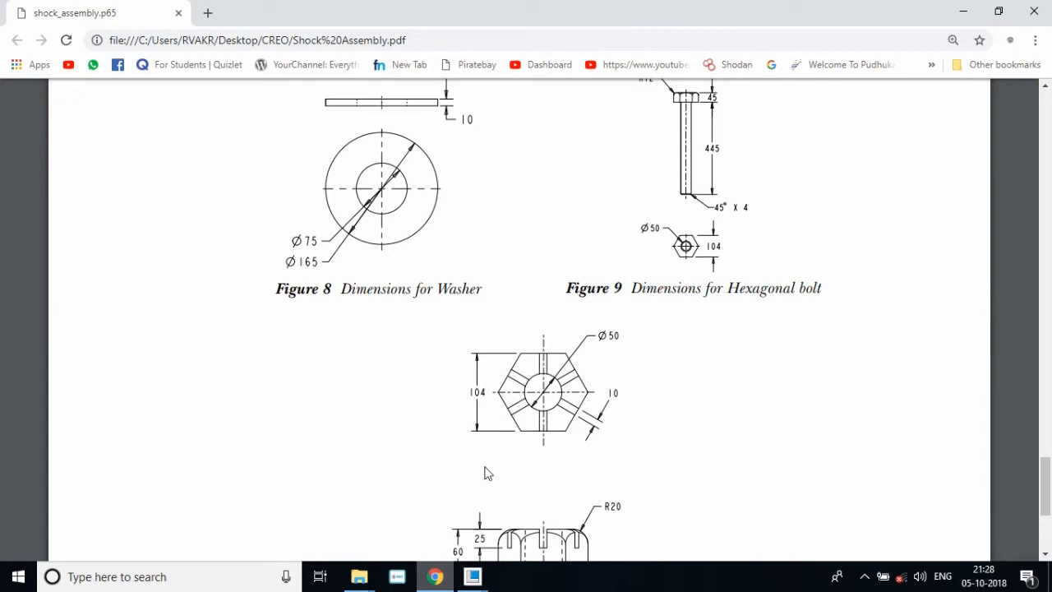
scroll(483, 475, "up", 10)
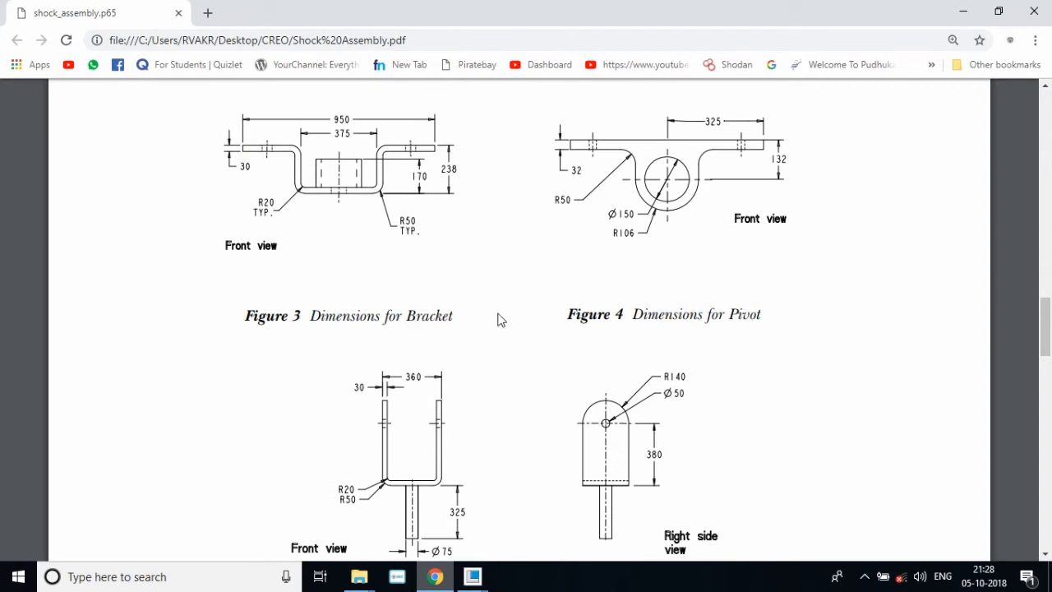
scroll(540, 346, "down", 2)
scroll(575, 451, "down", 5)
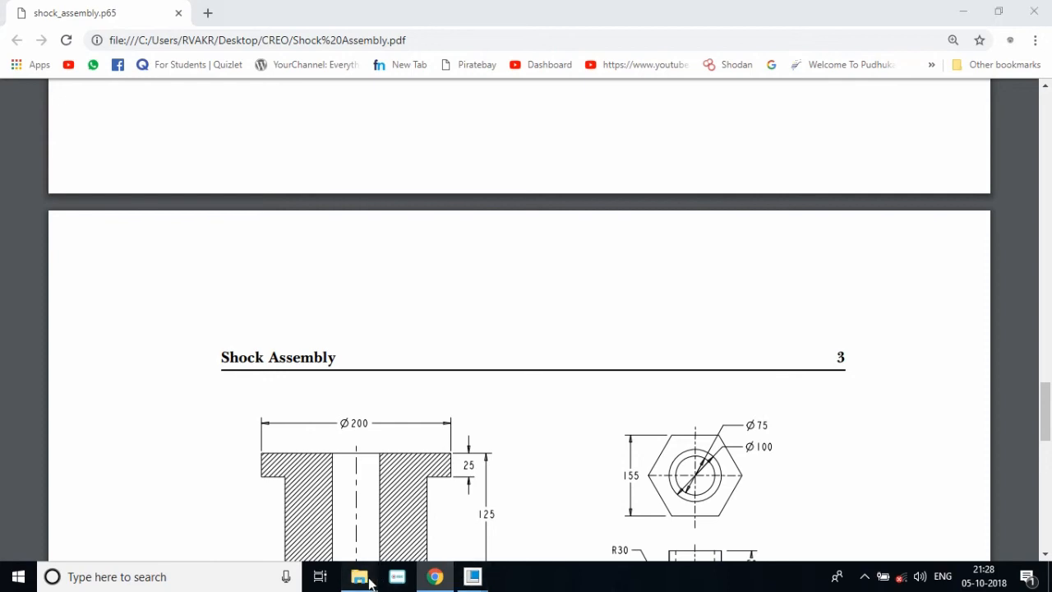
Step: Minimize the open windows and open the Stock assembly folder inside the desktop CREO folder to review the saved part files
mouse_move(369, 575)
mouse_move(383, 557)
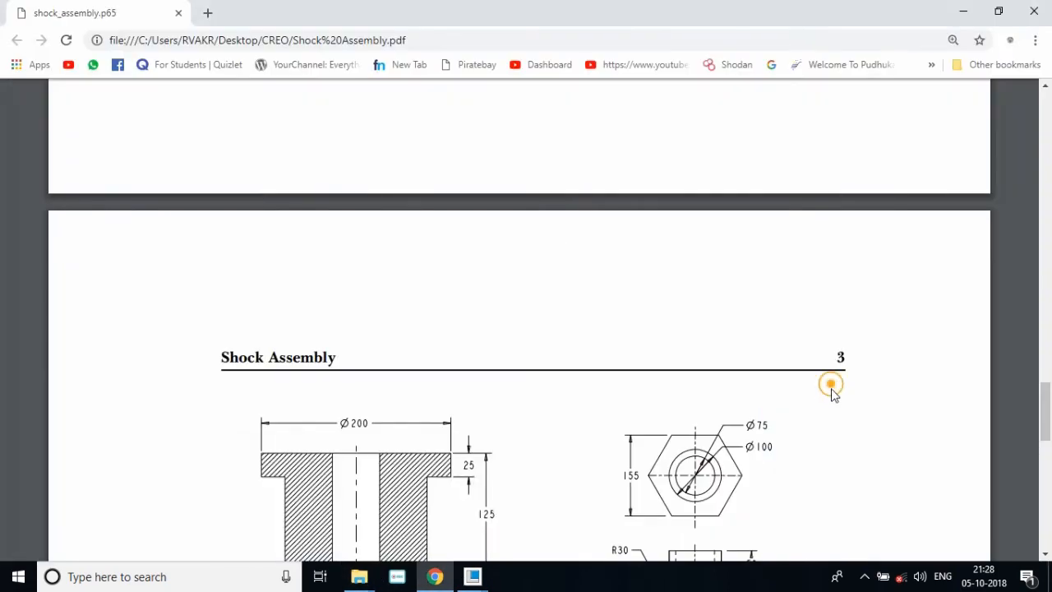
left_click(954, 13)
left_click(994, 13)
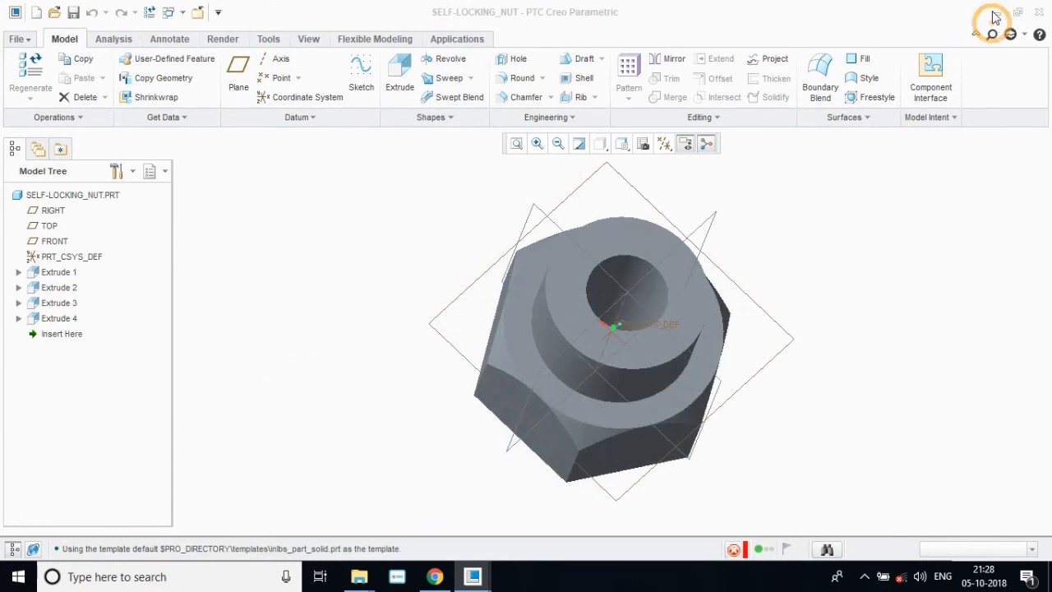
left_click(995, 13)
left_click(995, 13)
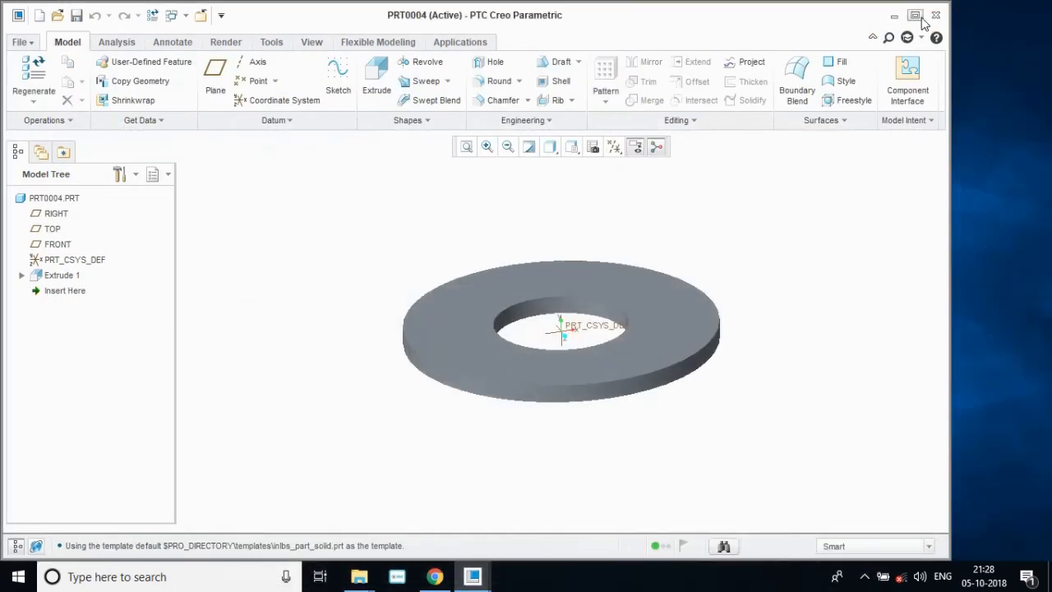
left_click(894, 17)
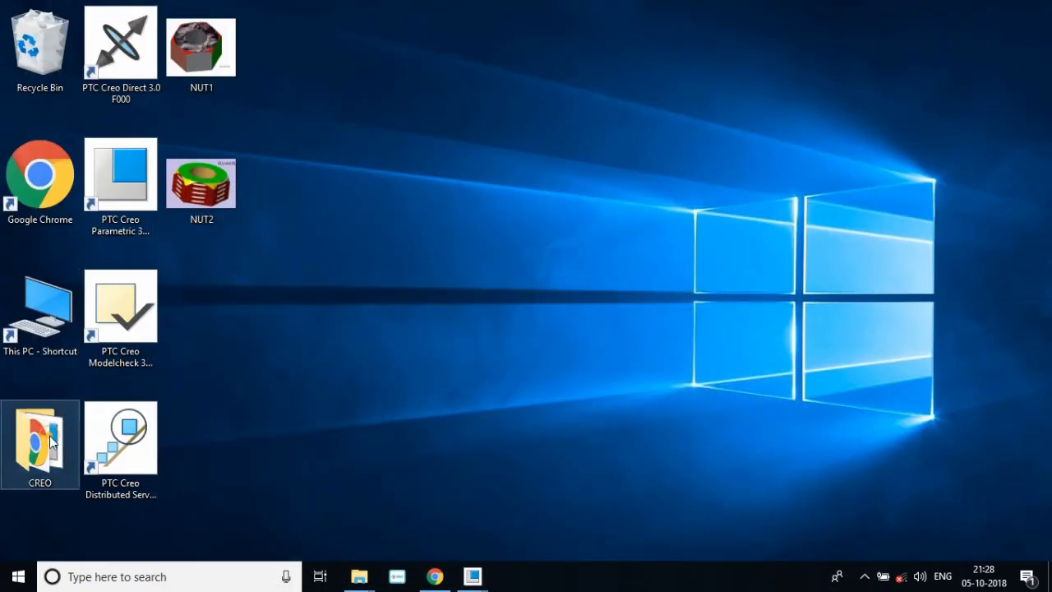
double_click(51, 441)
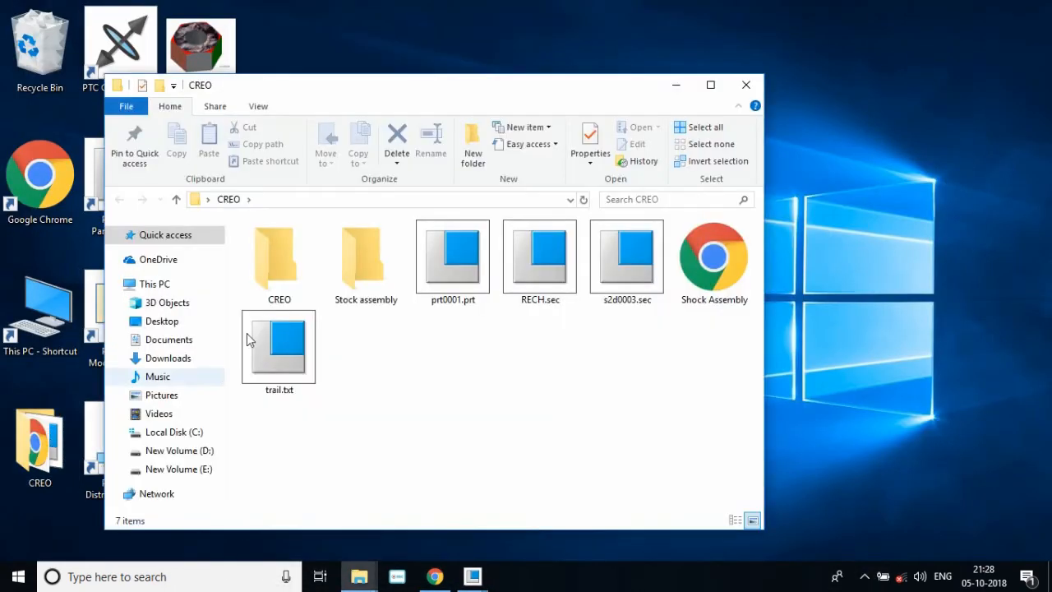
double_click(367, 301)
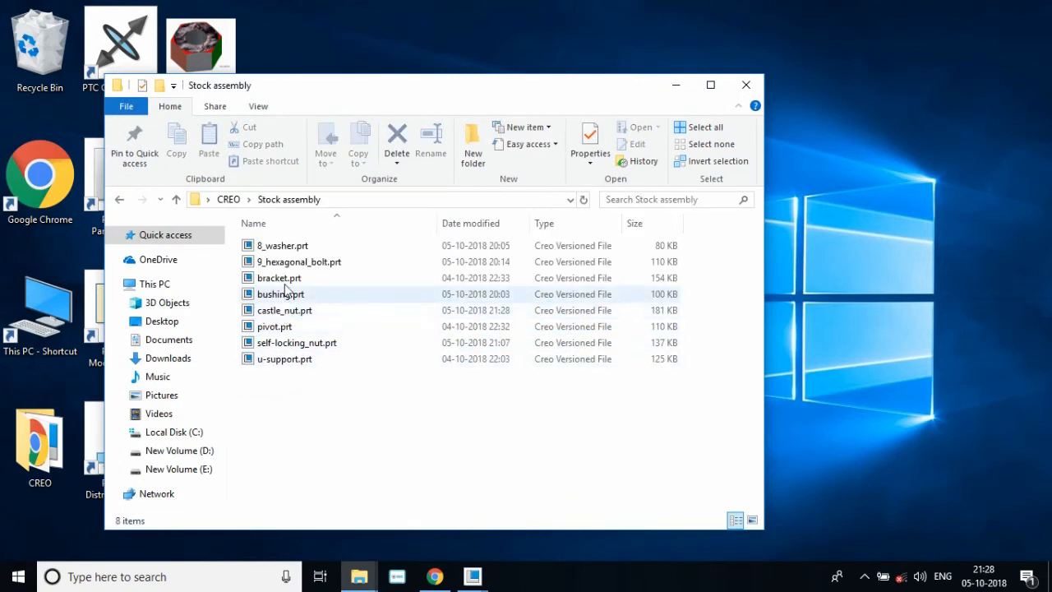
mouse_move(481, 581)
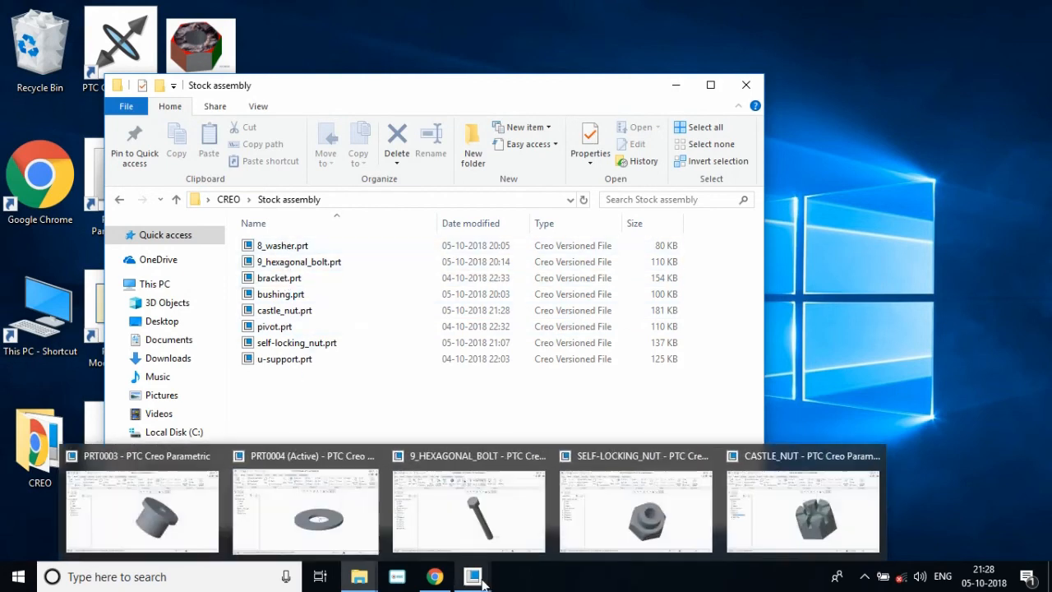
Step: Return to the PDF in Chrome and go through the drawings from the bracket in Figure 3 to the castle nut in Figure 10
left_click(435, 577)
scroll(481, 418, "up", 10)
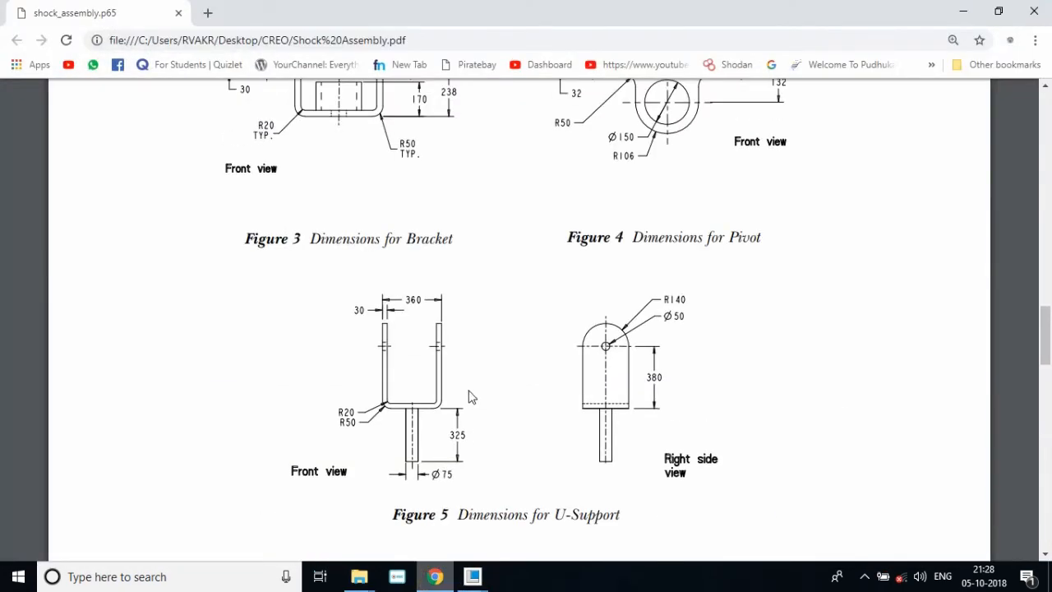
scroll(402, 345, "up", 2)
scroll(393, 365, "down", 3)
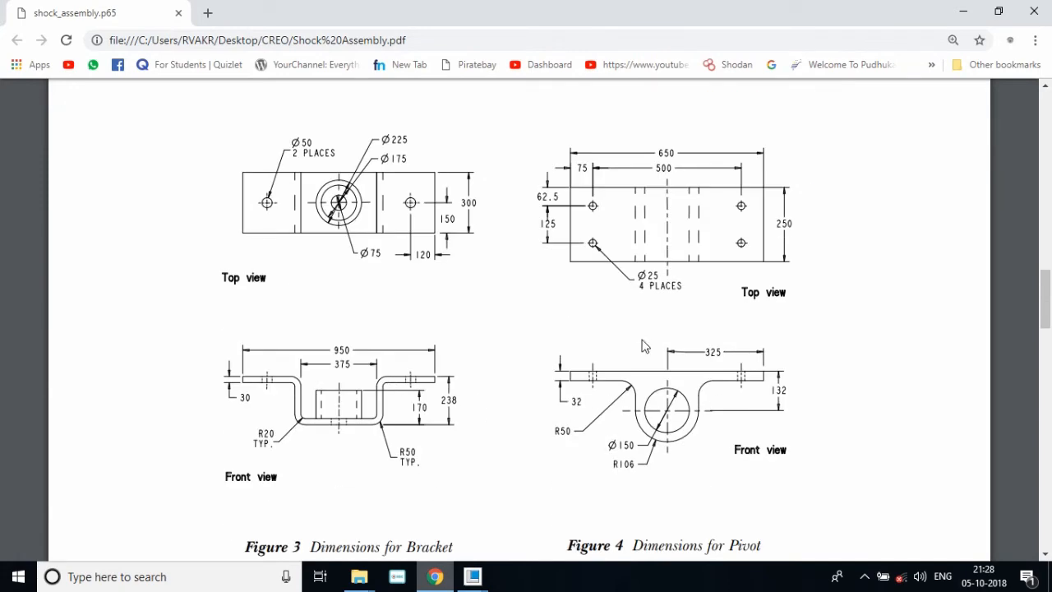
scroll(630, 411, "down", 5)
scroll(715, 380, "down", 8)
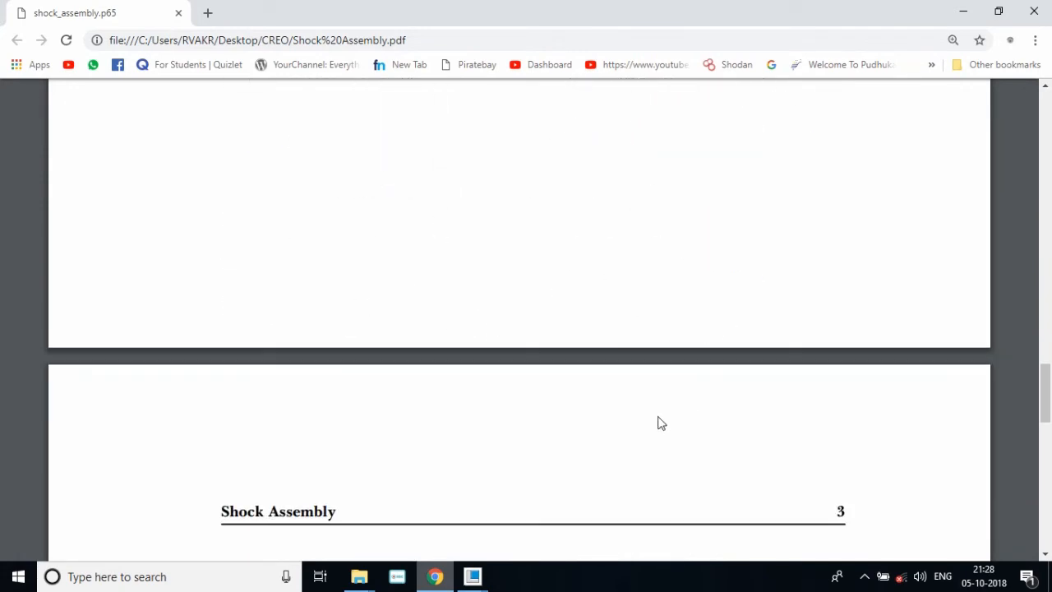
scroll(707, 452, "down", 4)
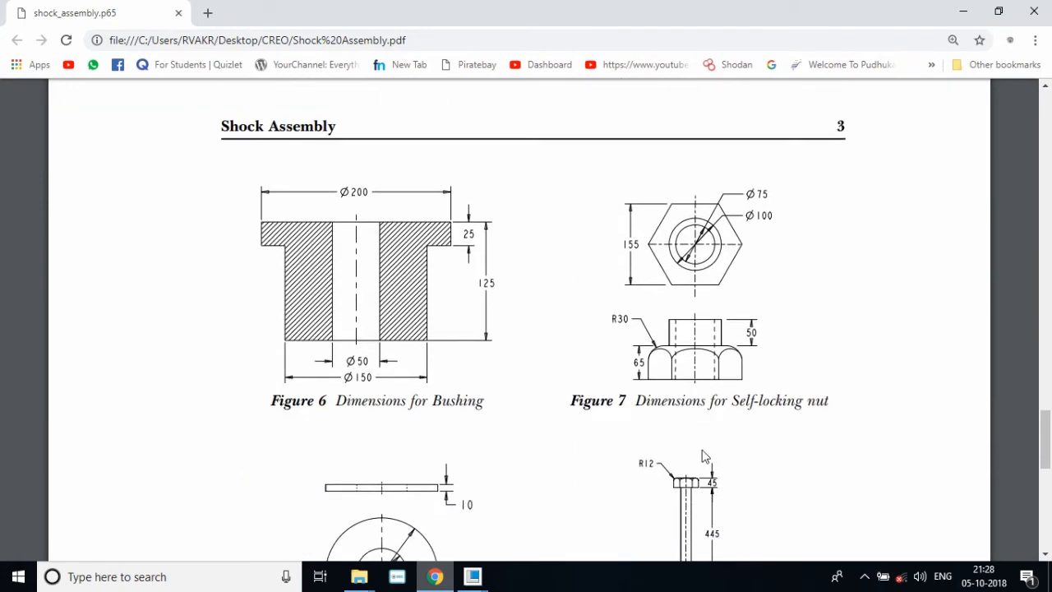
scroll(591, 416, "down", 4)
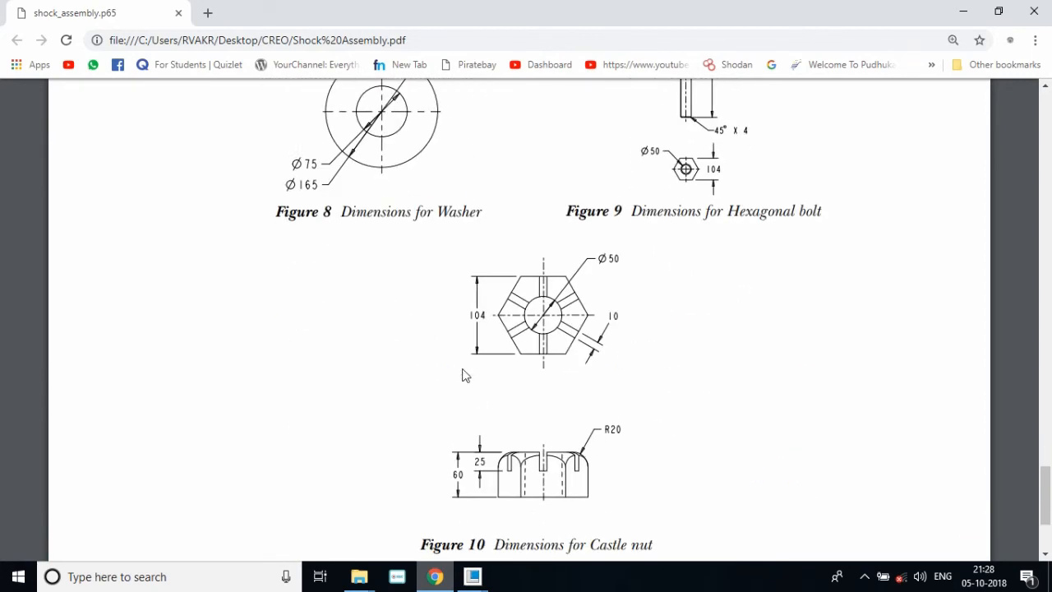
scroll(684, 386, "down", 1)
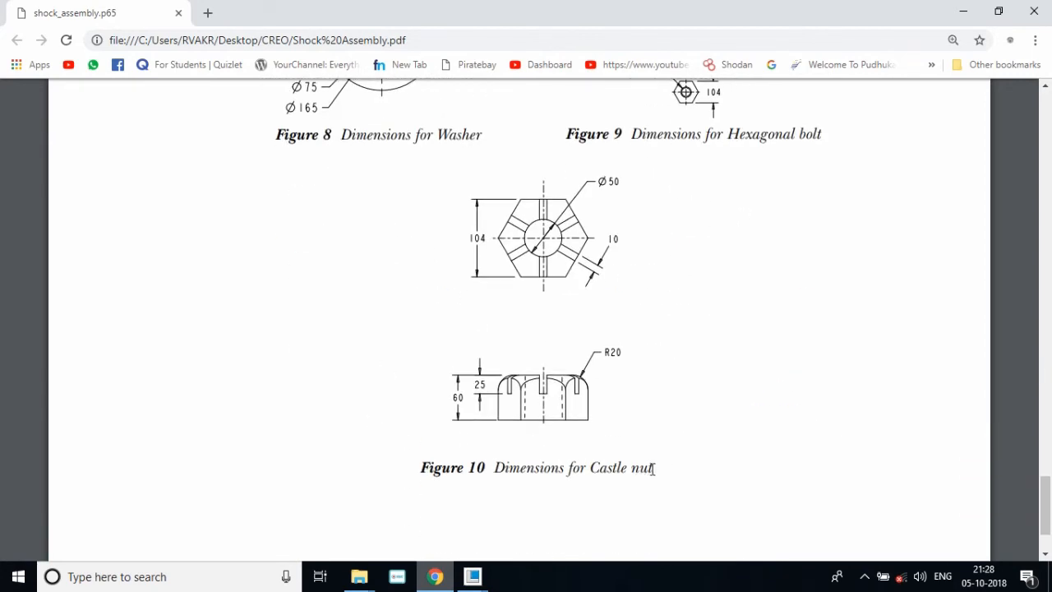
Step: Examine the assembled view in Figure 1 and the exploded view in Figure 2 for the assembly requirements
scroll(613, 370, "up", 13)
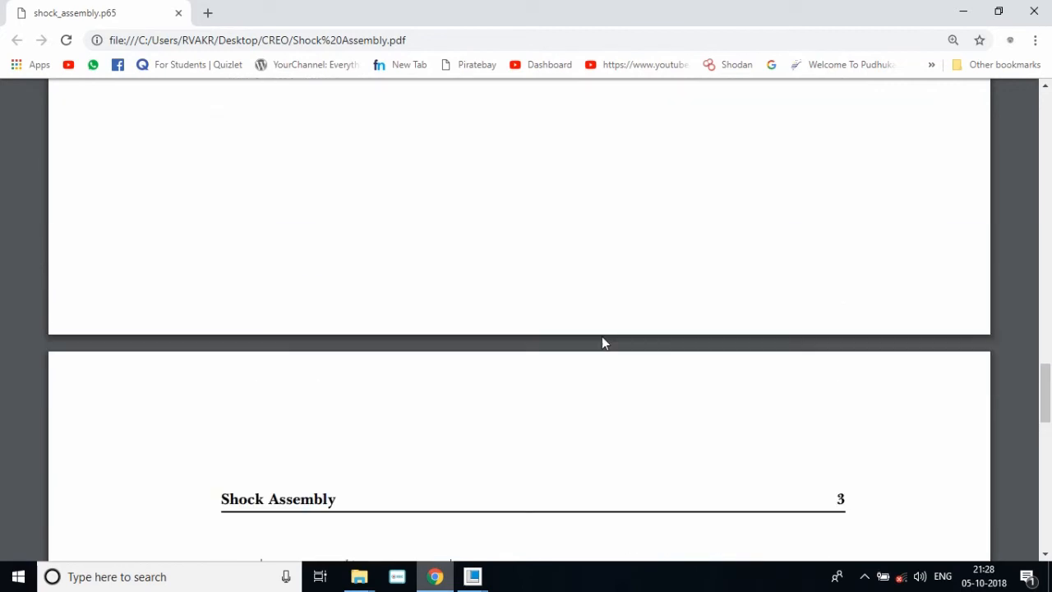
scroll(608, 345, "up", 9)
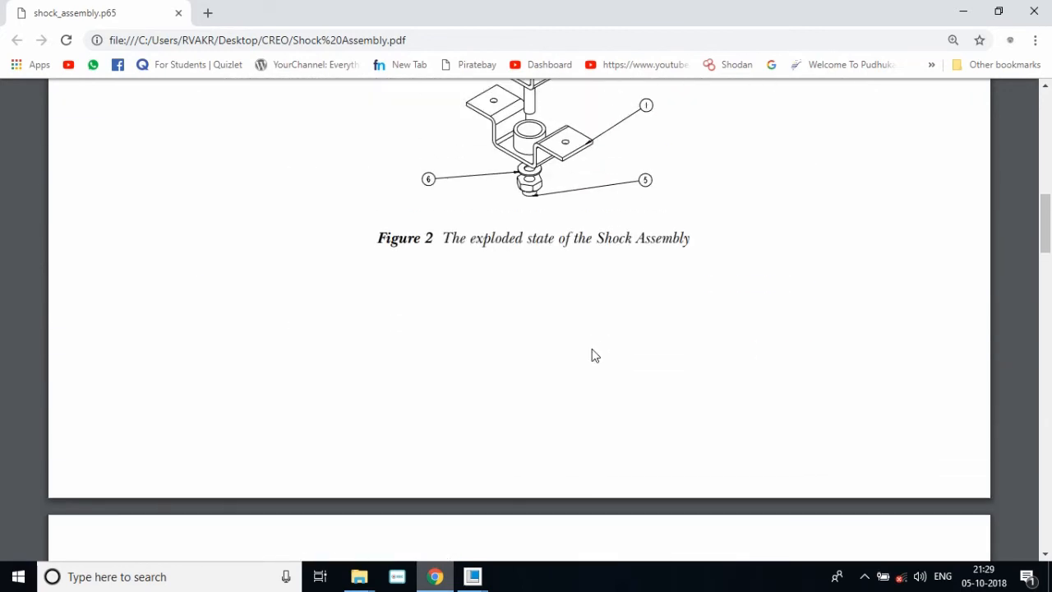
scroll(593, 355, "up", 10)
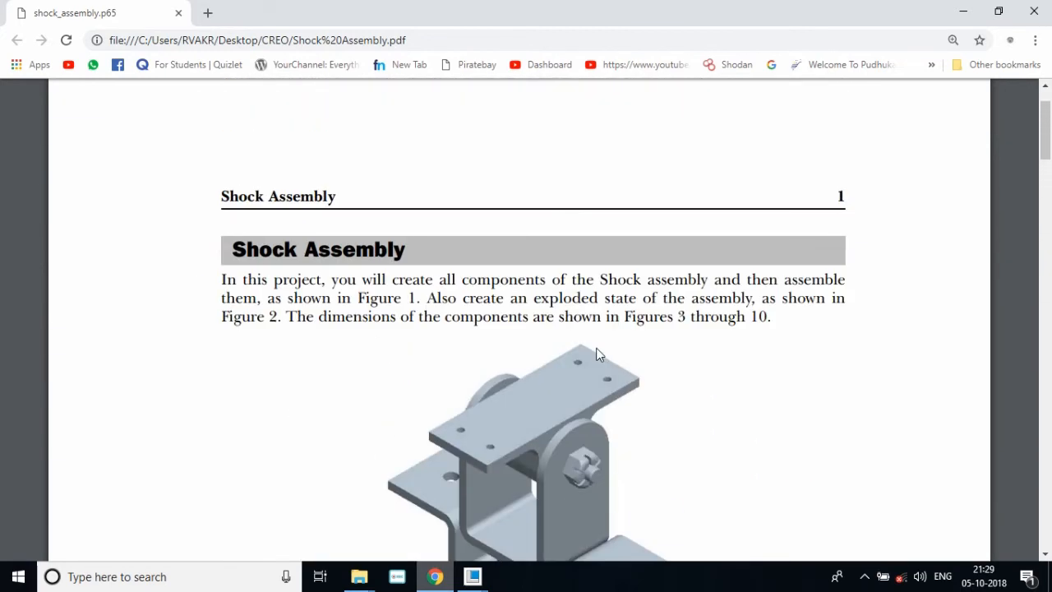
scroll(745, 320, "down", 5)
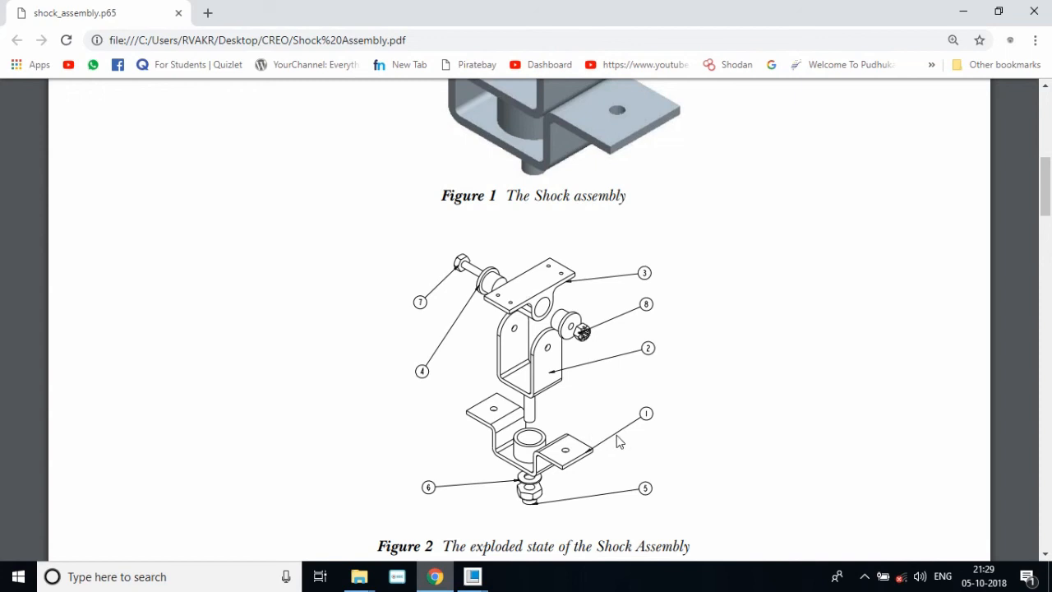
scroll(620, 442, "up", 1)
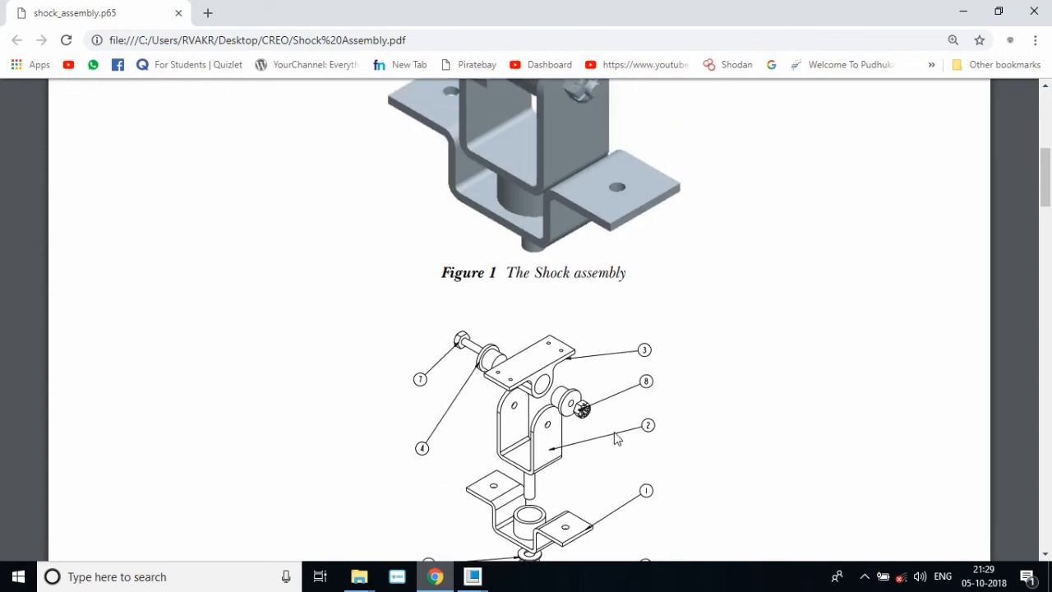